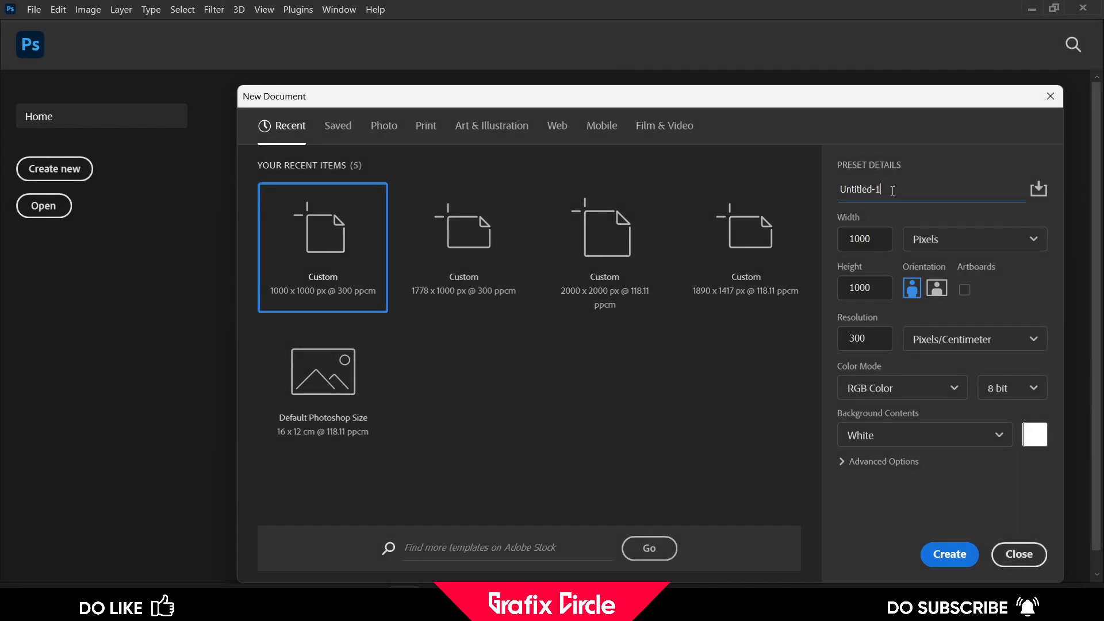
Name the new document Pizza Food Banner design
{"action": "key", "text": "ctrl+a"}
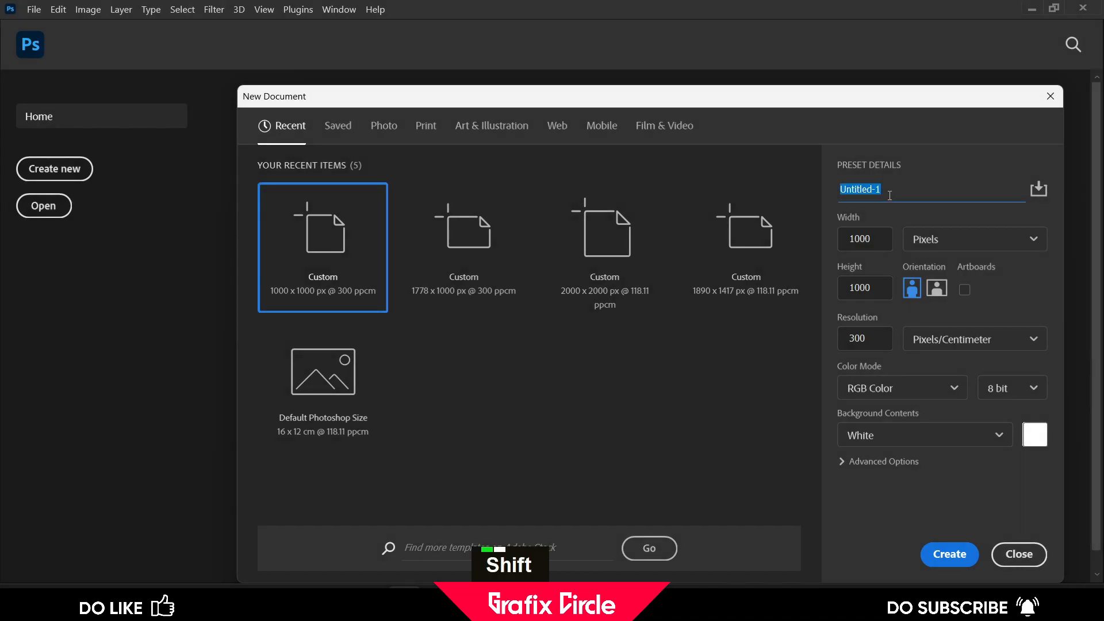
{"action": "type", "text": "Pi"}
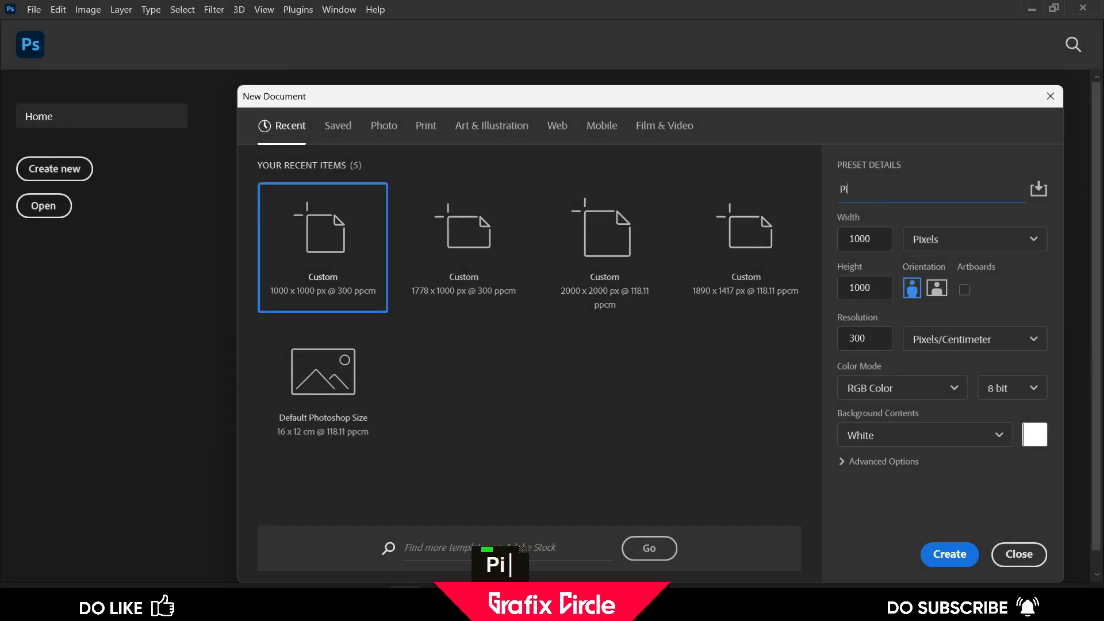
{"action": "type", "text": "zza F"}
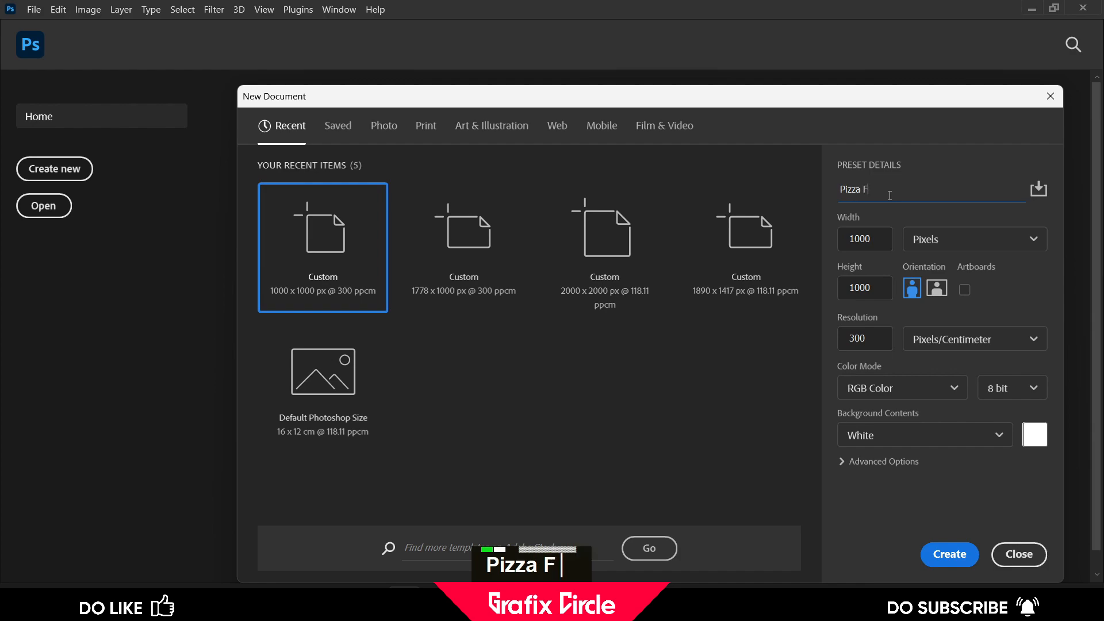
{"action": "type", "text": "ood Banneer"}
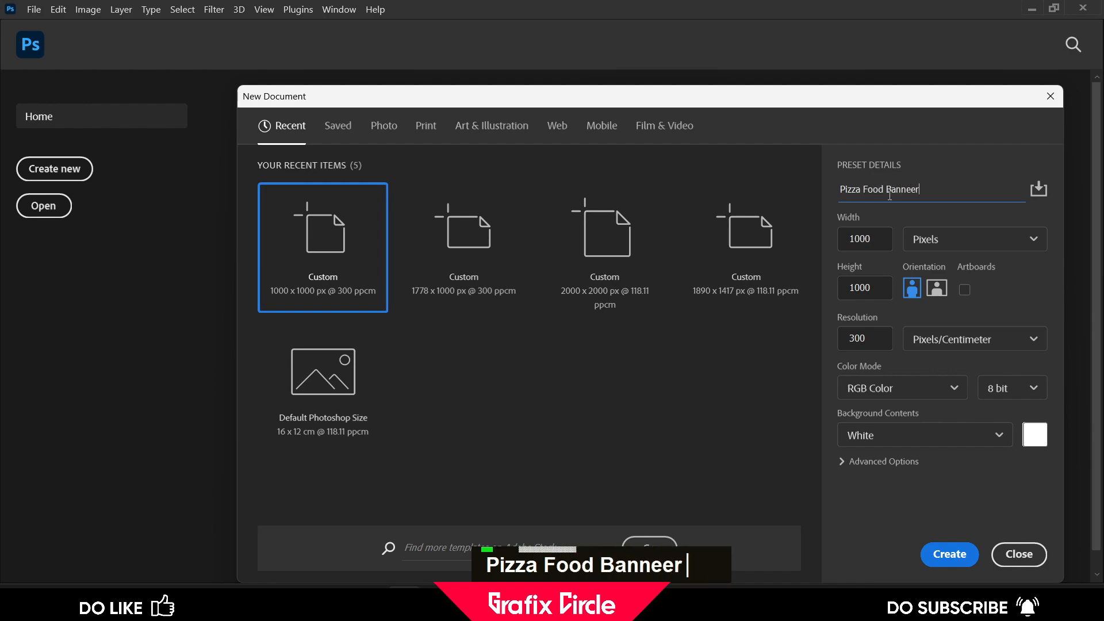
{"action": "key", "text": "BackSpace"}
{"action": "key", "text": "BackSpace"}
{"action": "type", "text": "r "}
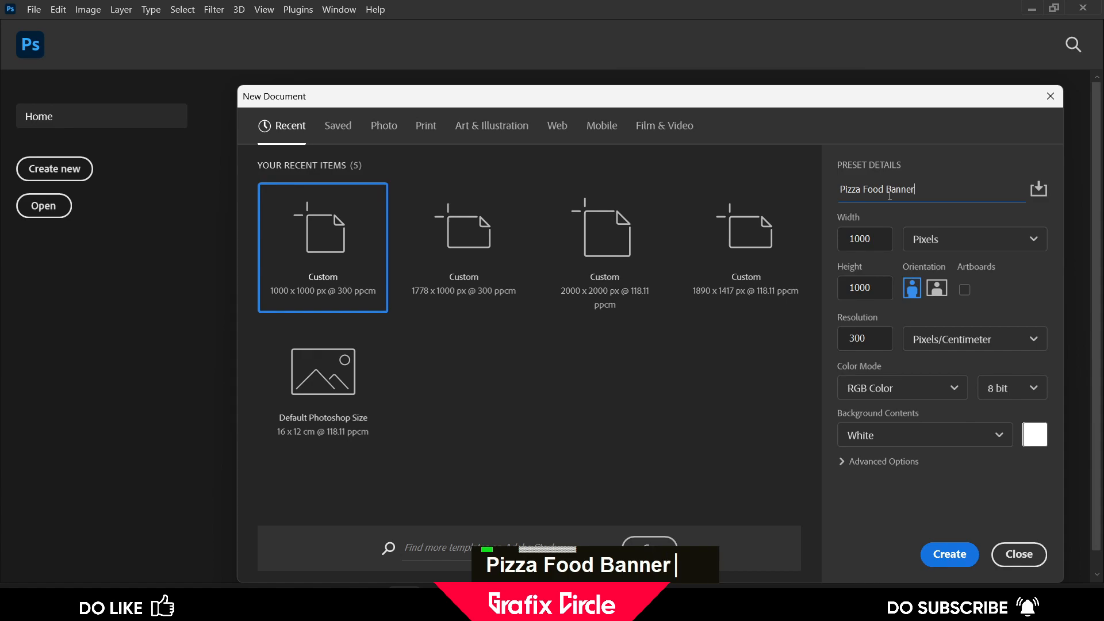
{"action": "type", "text": "design"}
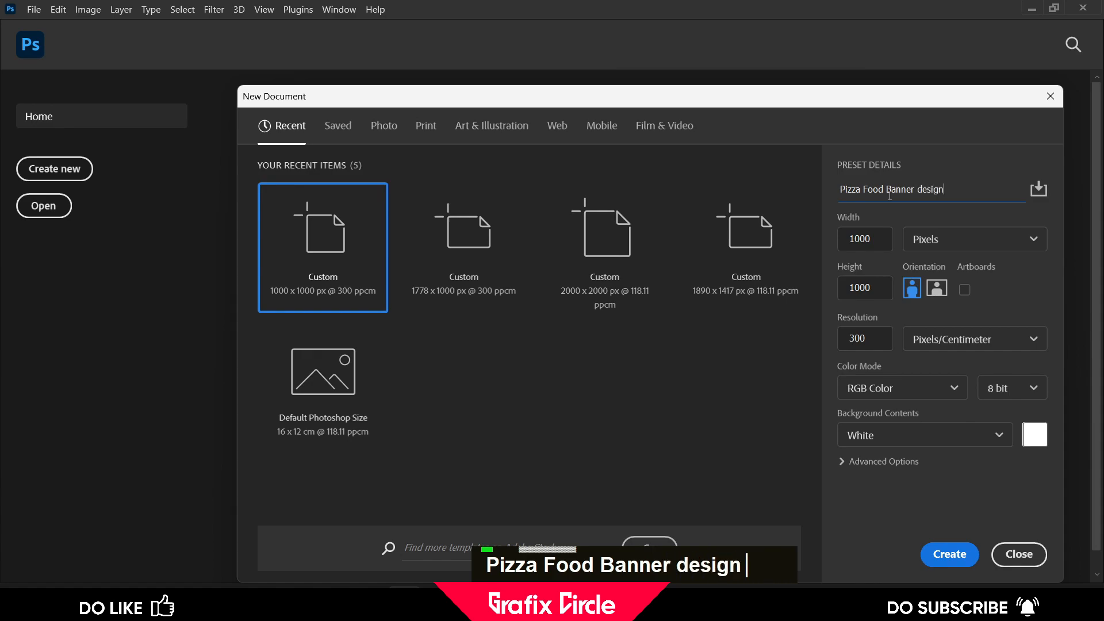
Set the document width to 1778 pixels, keeping height 1000, and create the document
{"action": "key", "text": "Tab"}
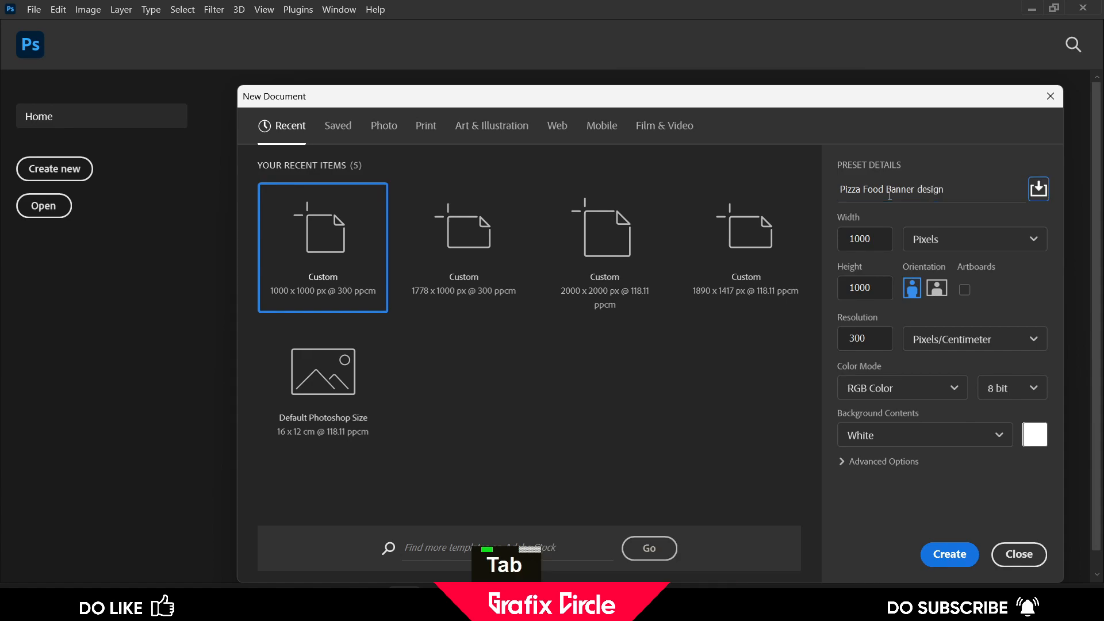
{"action": "key", "text": "Tab"}
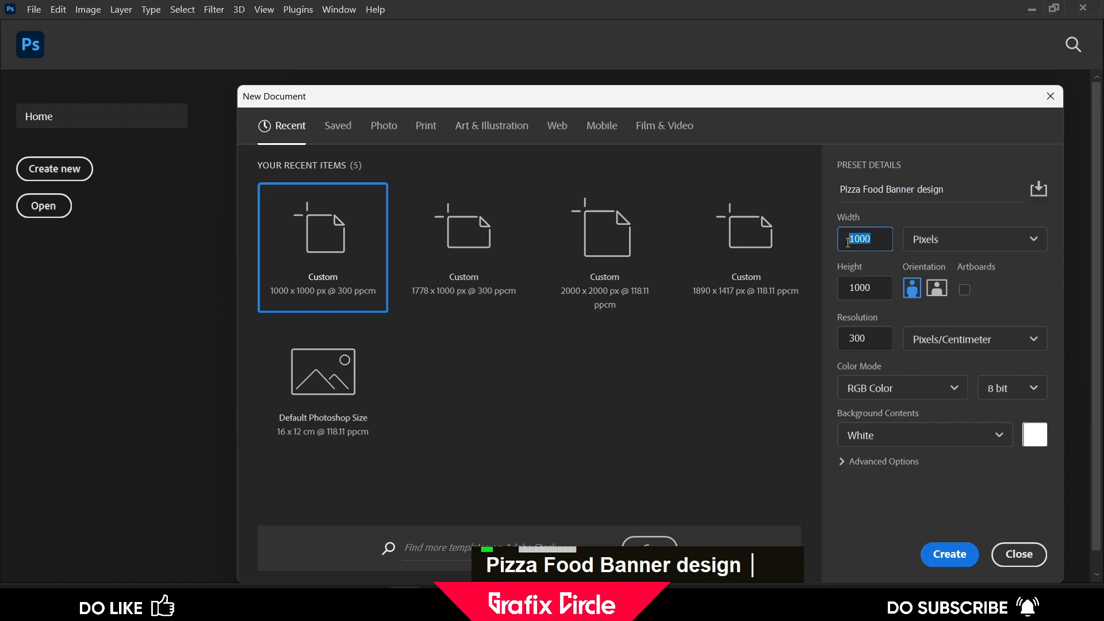
{"action": "type", "text": "17"}
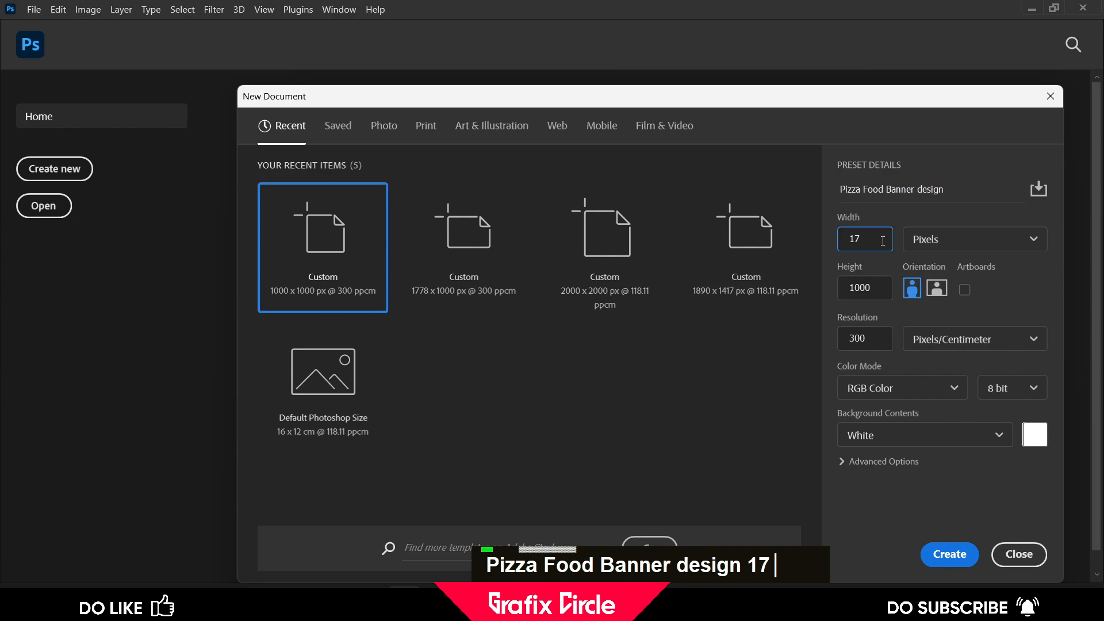
{"action": "type", "text": "78"}
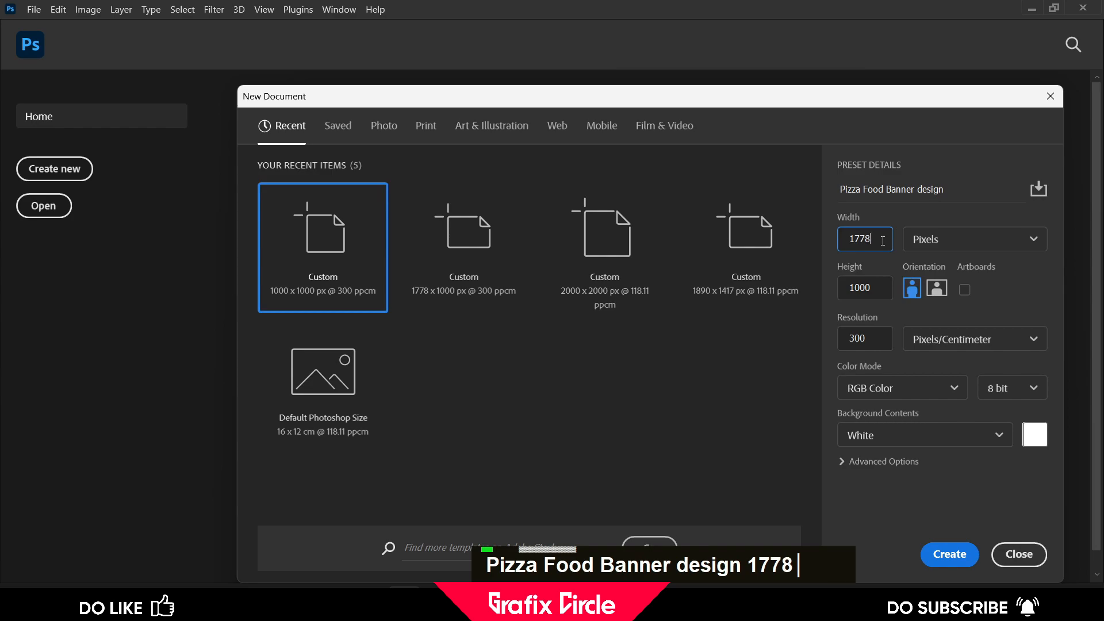
{"action": "left_click", "coordinate": [867, 287]}
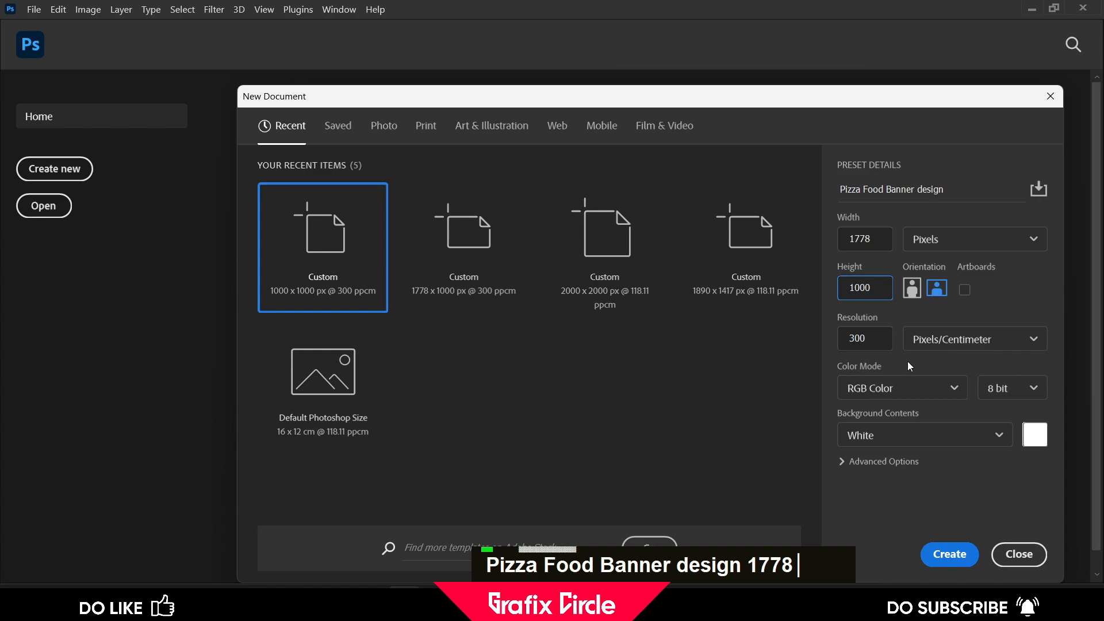
{"action": "key", "text": "ctrl"}
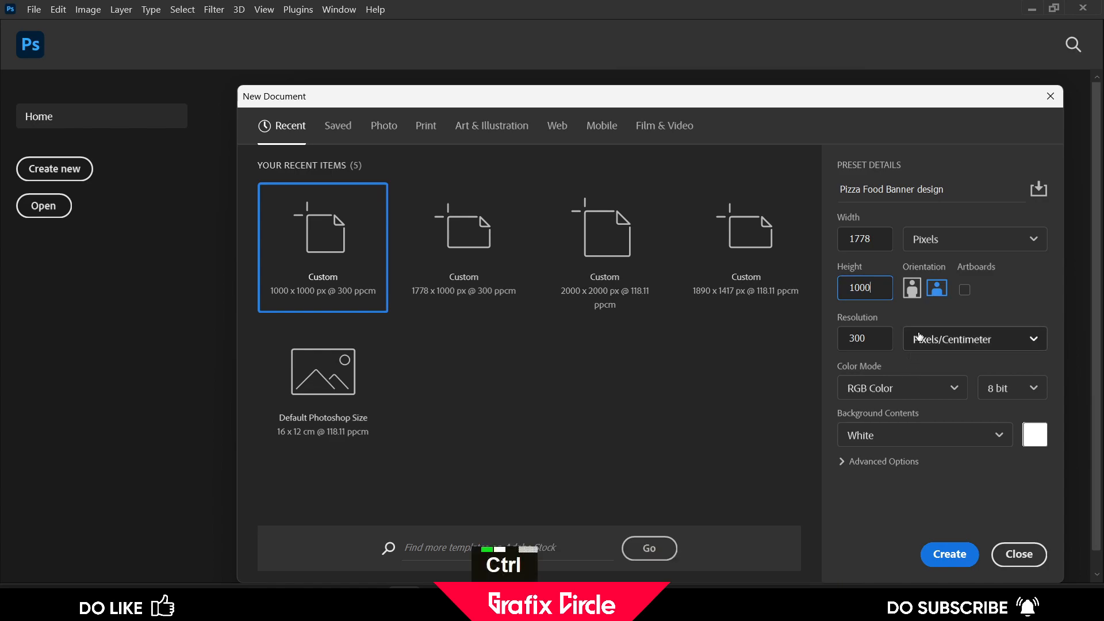
{"action": "key", "text": "ctrl+q"}
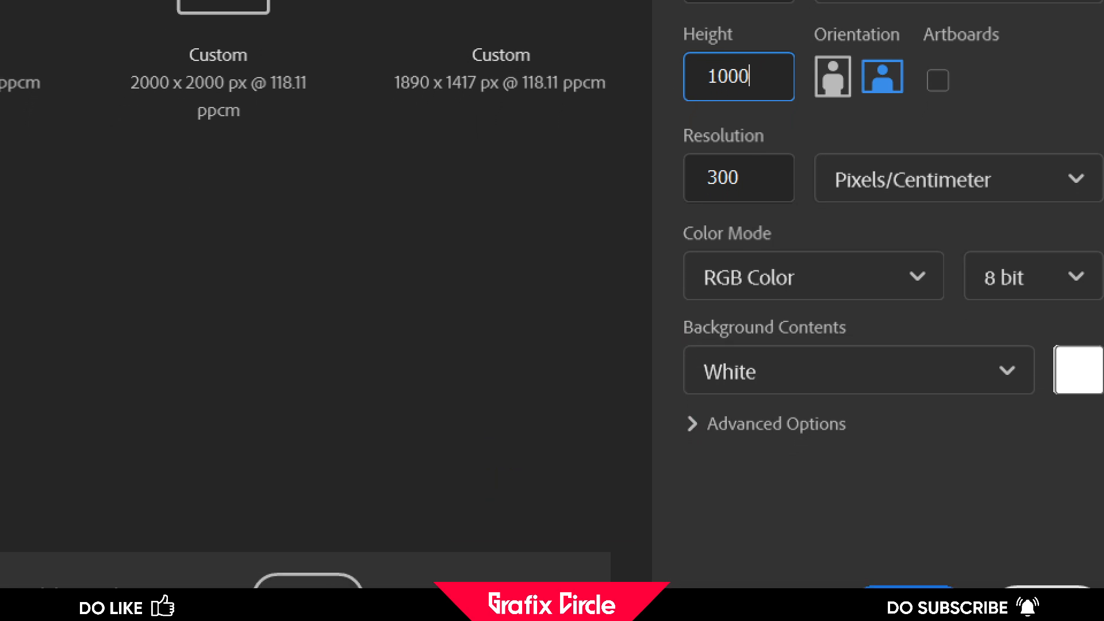
{"action": "key", "text": "ctrl+q"}
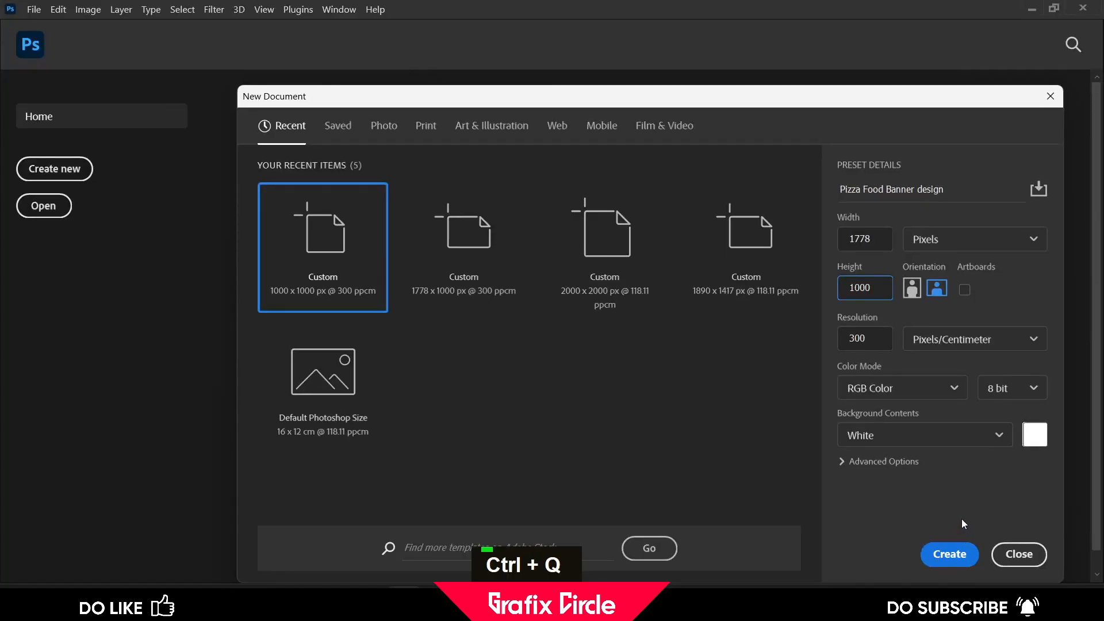
{"action": "left_click", "coordinate": [946, 555]}
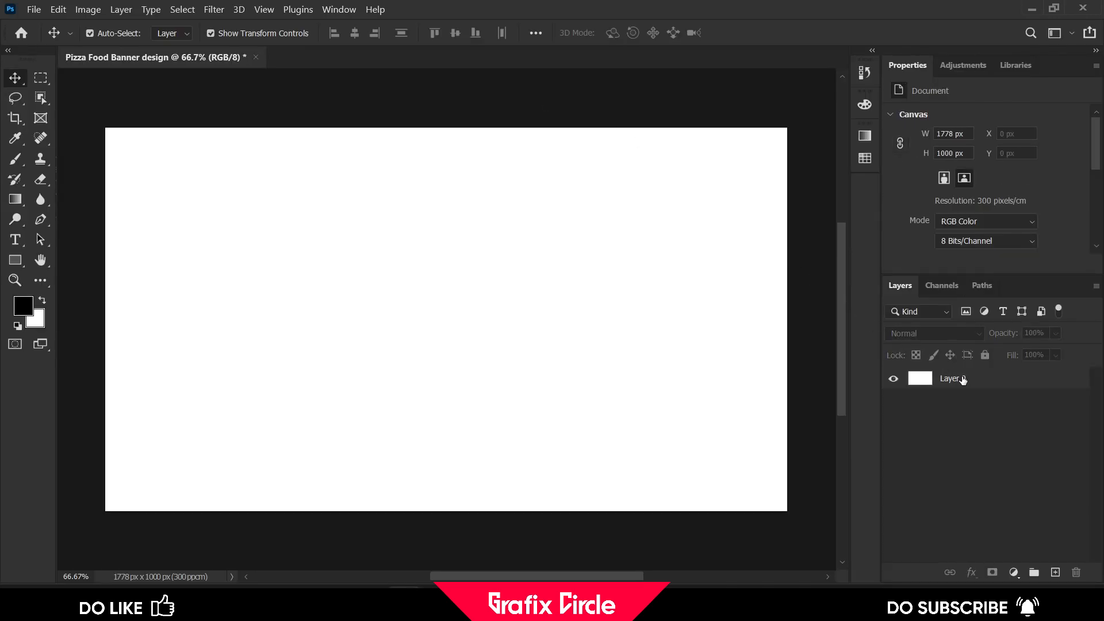
Unlock the background layer and add a Gradient Overlay layer style, opening its gradient for editing
{"action": "left_click", "coordinate": [963, 379]}
{"action": "left_click", "coordinate": [971, 572]}
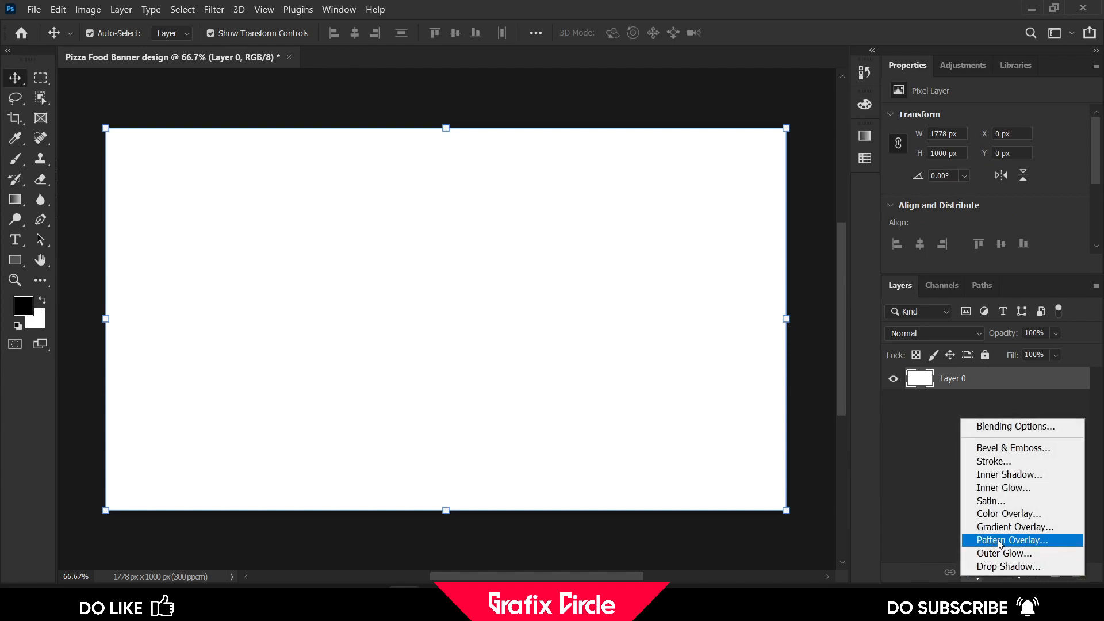
{"action": "left_click", "coordinate": [1013, 532]}
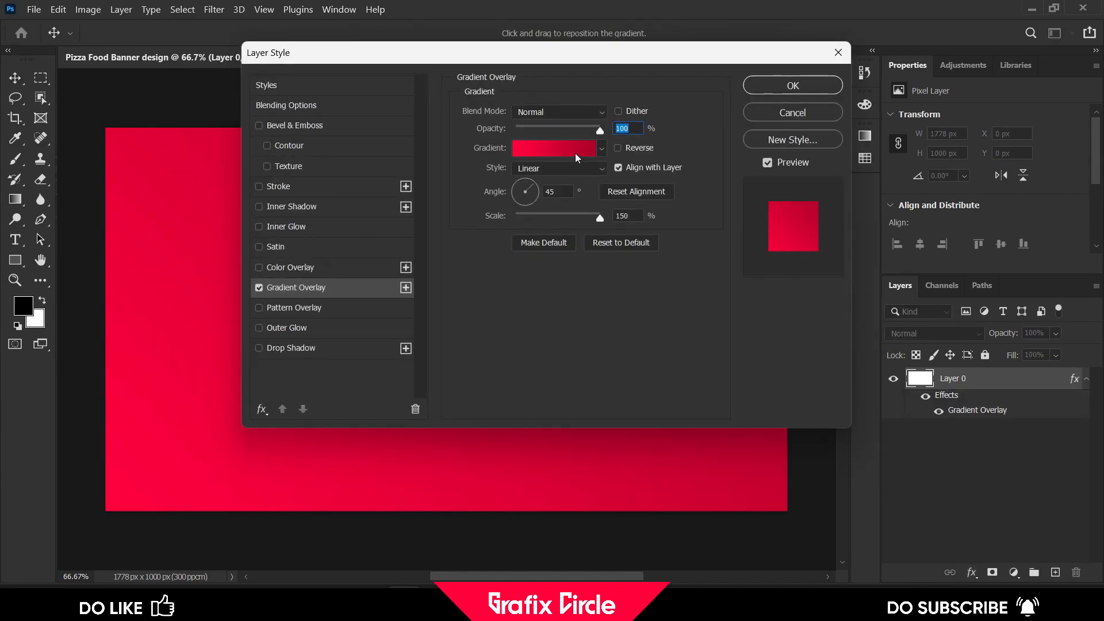
{"action": "left_click", "coordinate": [577, 158]}
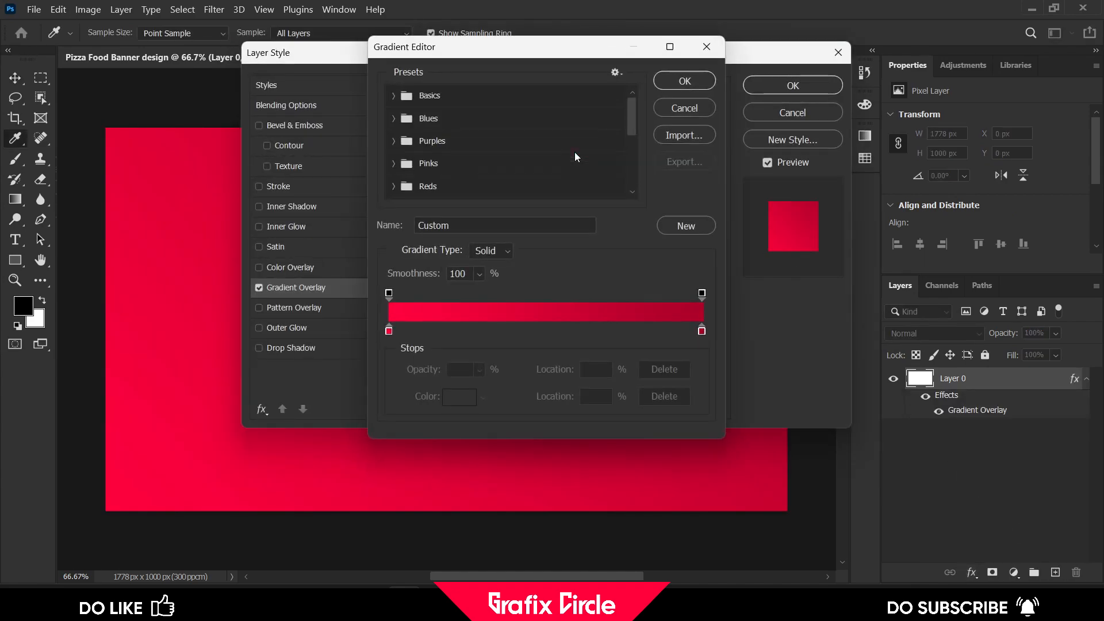
Set the gradient's left color stop to #ff003e
{"action": "left_click", "coordinate": [389, 331]}
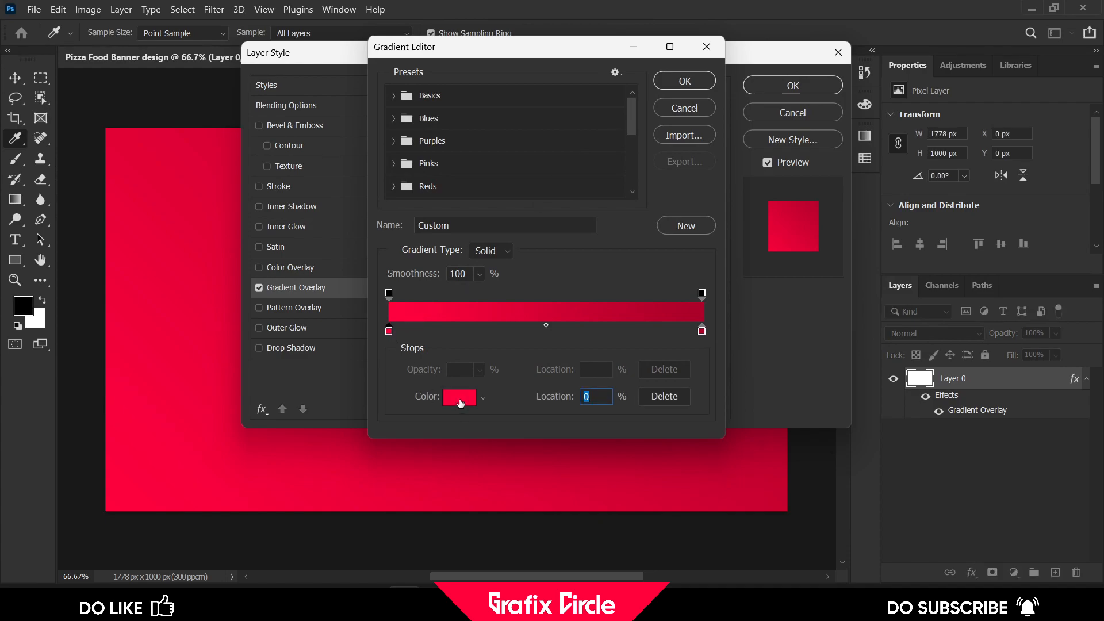
{"action": "left_click", "coordinate": [460, 399]}
{"action": "left_click", "coordinate": [634, 362]}
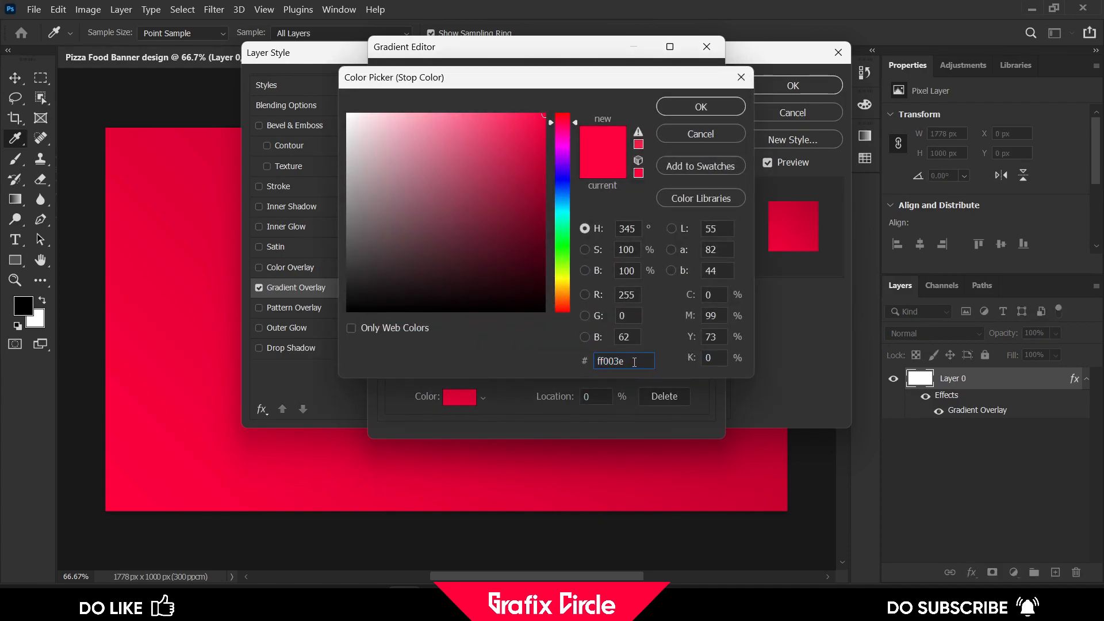
{"action": "key", "text": "ctrl+q"}
{"action": "key", "text": "ctrl+q"}
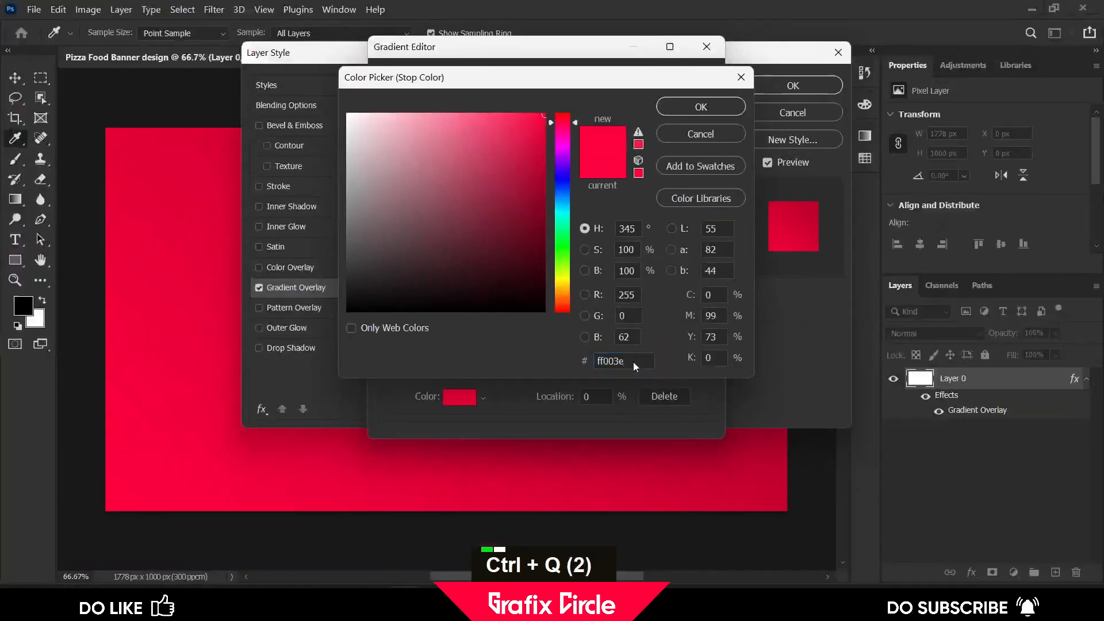
{"action": "left_click", "coordinate": [701, 106]}
Set the gradient's right color stop to #ab0029 and confirm the Gradient Overlay style
{"action": "left_click", "coordinate": [702, 332]}
{"action": "left_click", "coordinate": [458, 398]}
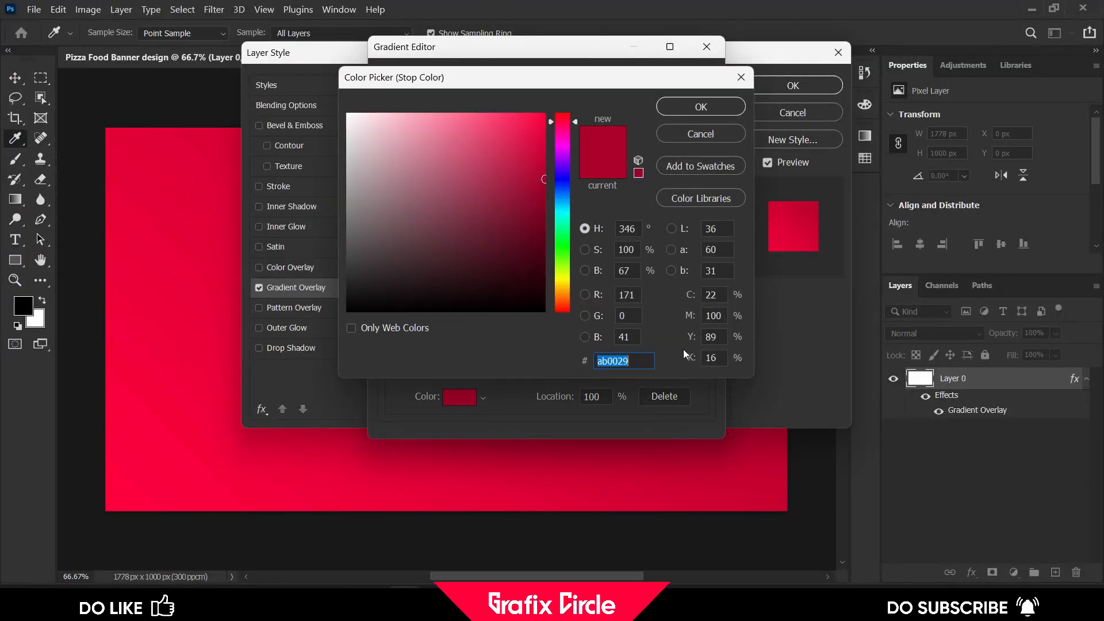
{"action": "key", "text": "ctrl+q"}
{"action": "key", "text": "ctrl+q"}
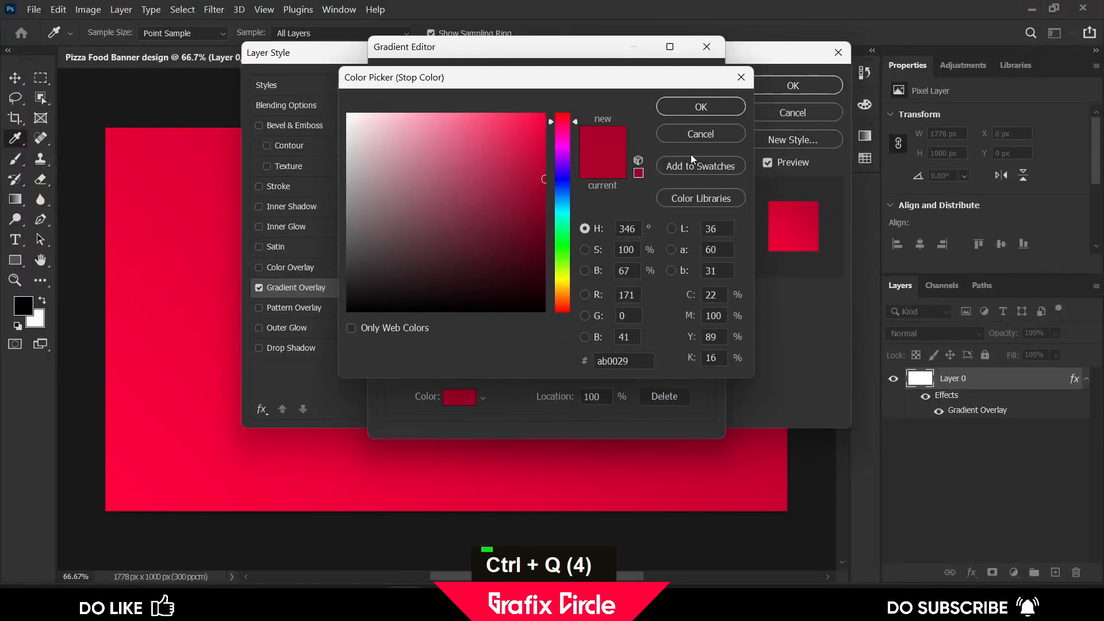
{"action": "left_click", "coordinate": [700, 106]}
{"action": "left_click", "coordinate": [667, 81]}
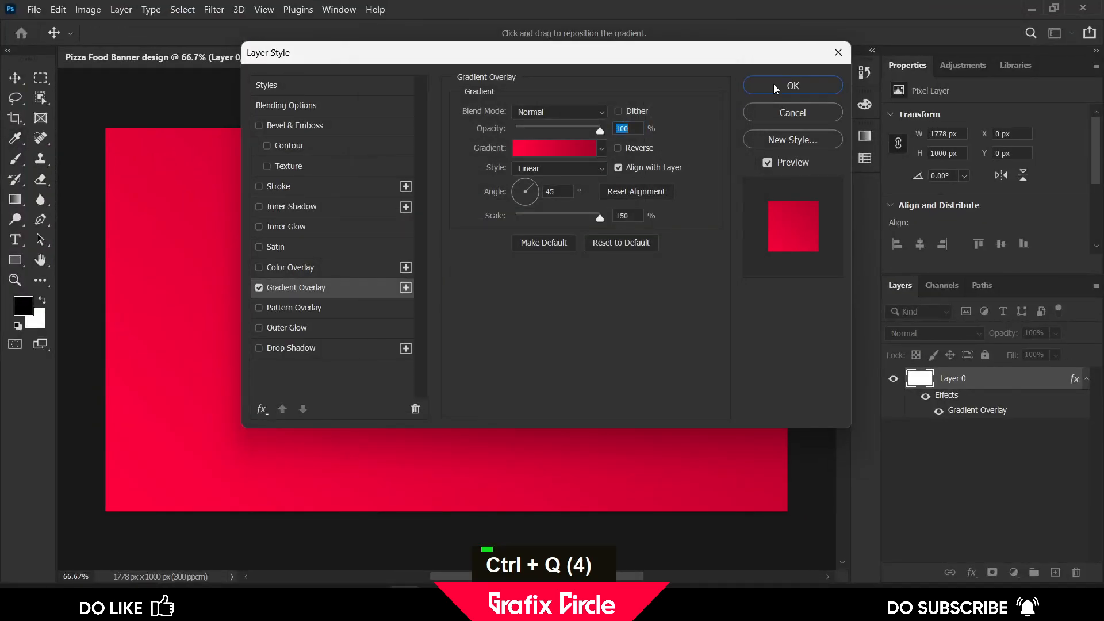
{"action": "left_click", "coordinate": [775, 86]}
Draw a white rectangle covering the whole canvas, about 1803 × 1031 px
{"action": "double_click", "coordinate": [103, 97]}
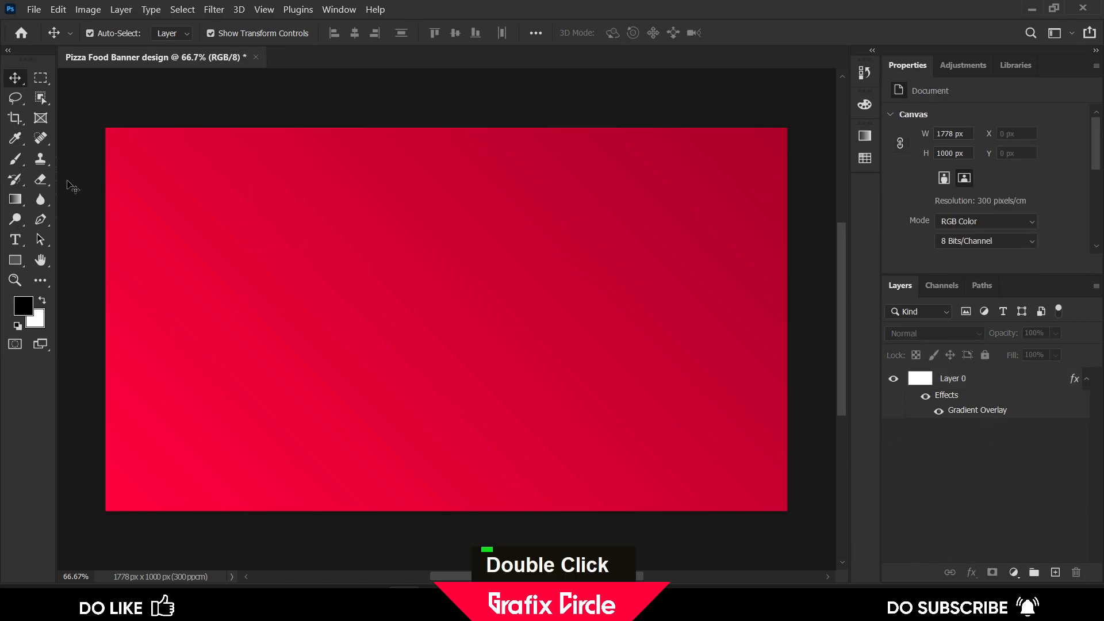
{"action": "left_click_drag", "start_coordinate": [101, 123], "coordinate": [793, 517]}
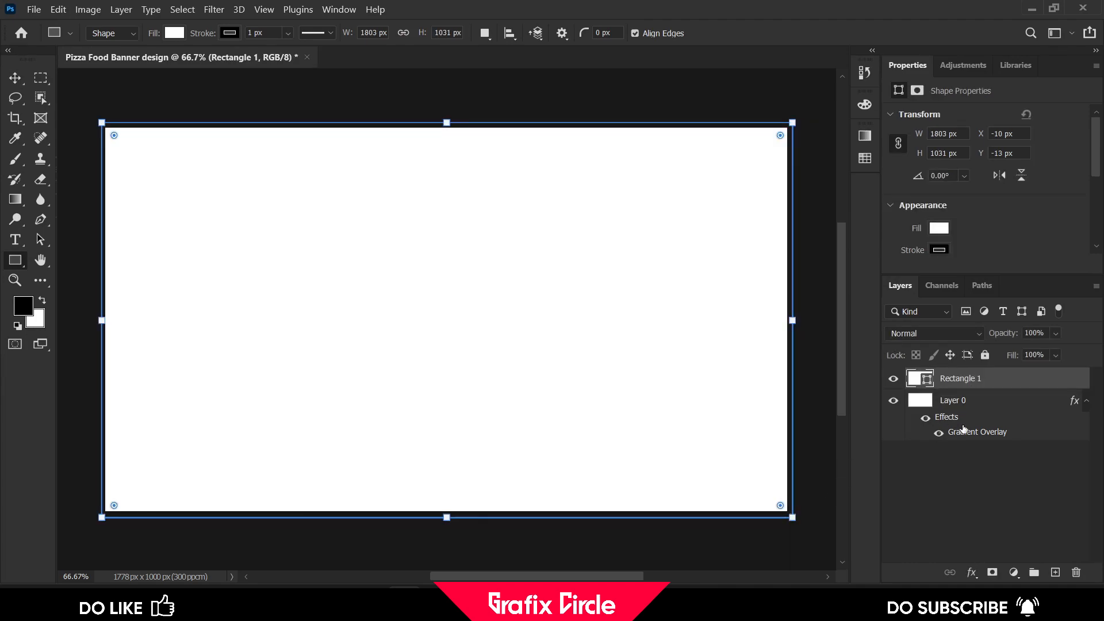
Apply Add Noise to the rectangle as a smart filter with Amount about 50.57% and Uniform distribution
{"action": "left_click", "coordinate": [213, 9]}
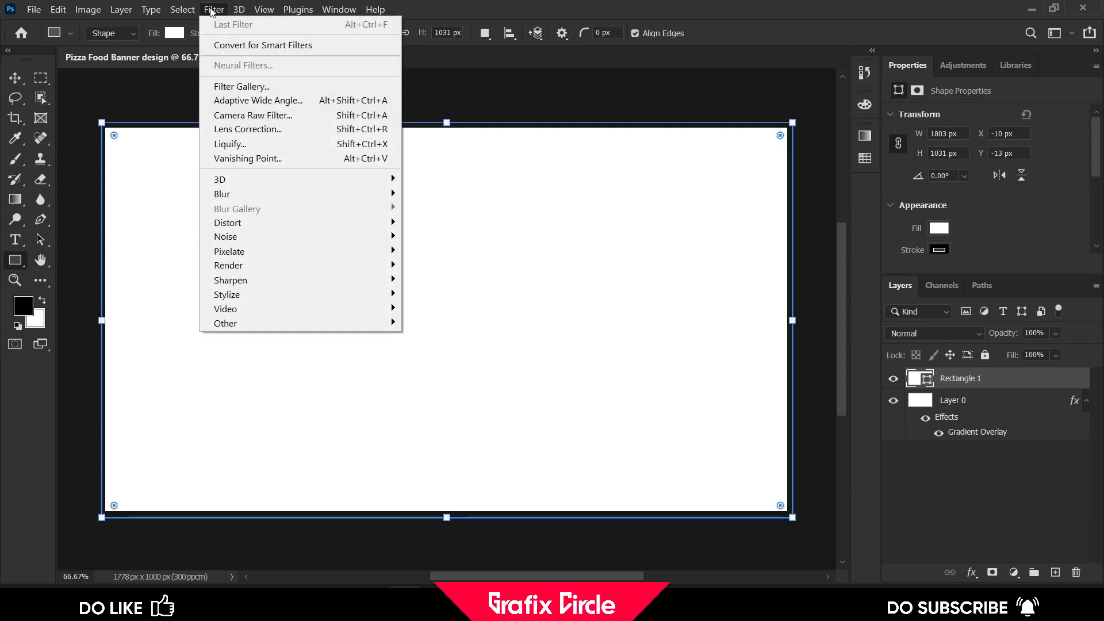
{"action": "mouse_move", "coordinate": [256, 238]}
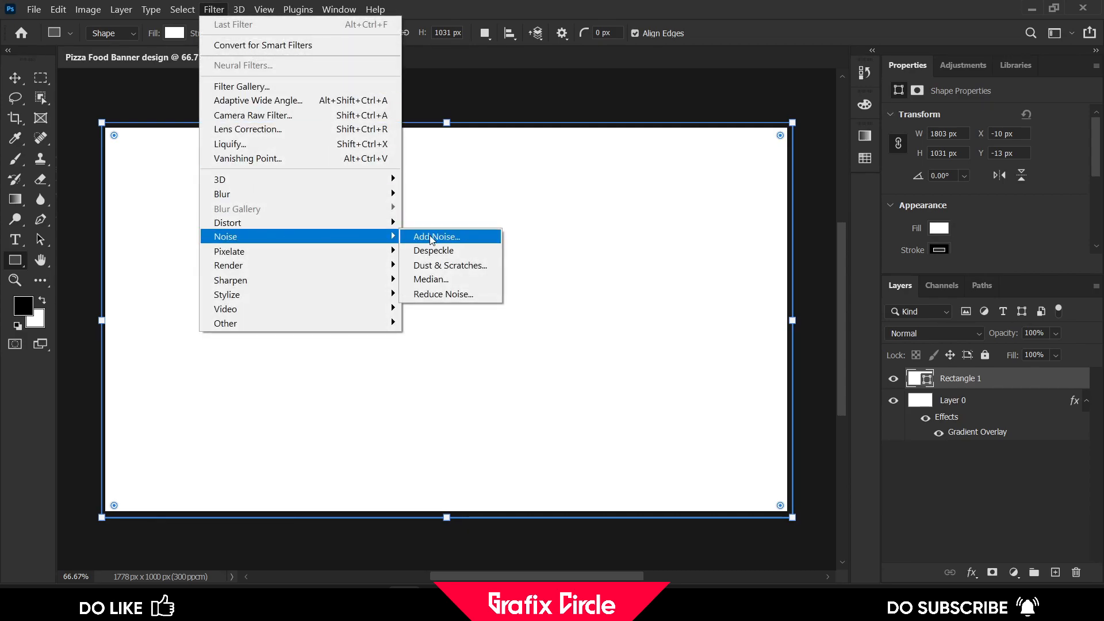
{"action": "left_click", "coordinate": [448, 237]}
{"action": "left_click", "coordinate": [537, 239]}
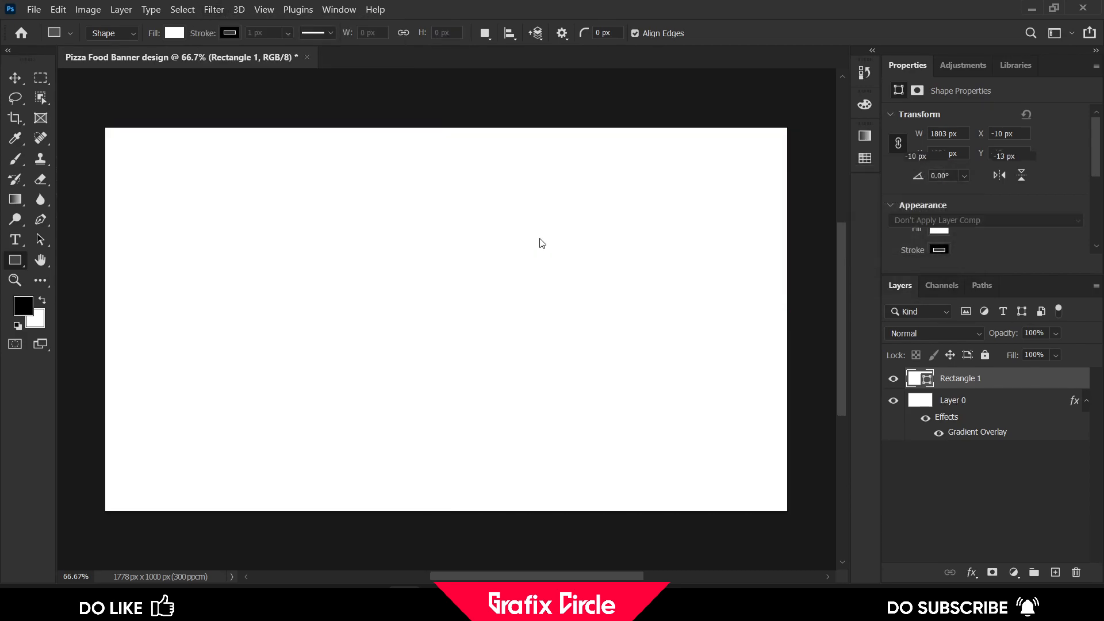
{"action": "left_click_drag", "start_coordinate": [487, 302], "coordinate": [490, 309]}
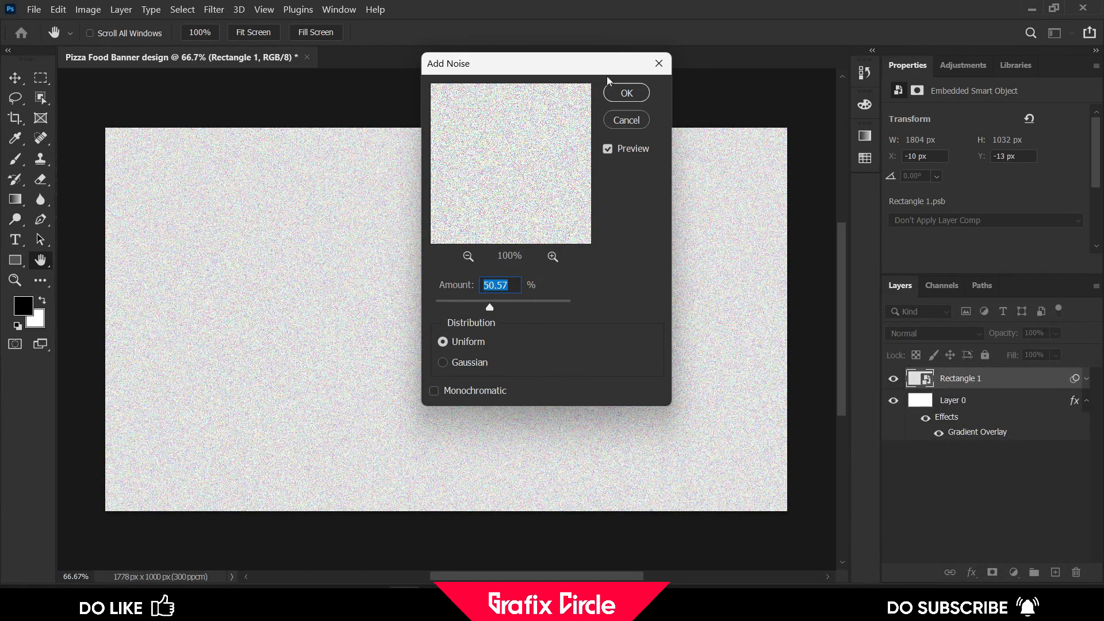
{"action": "left_click", "coordinate": [619, 93]}
Set the noise rectangle layer's blend mode to Multiply and its opacity to 34%
{"action": "left_click", "coordinate": [937, 334]}
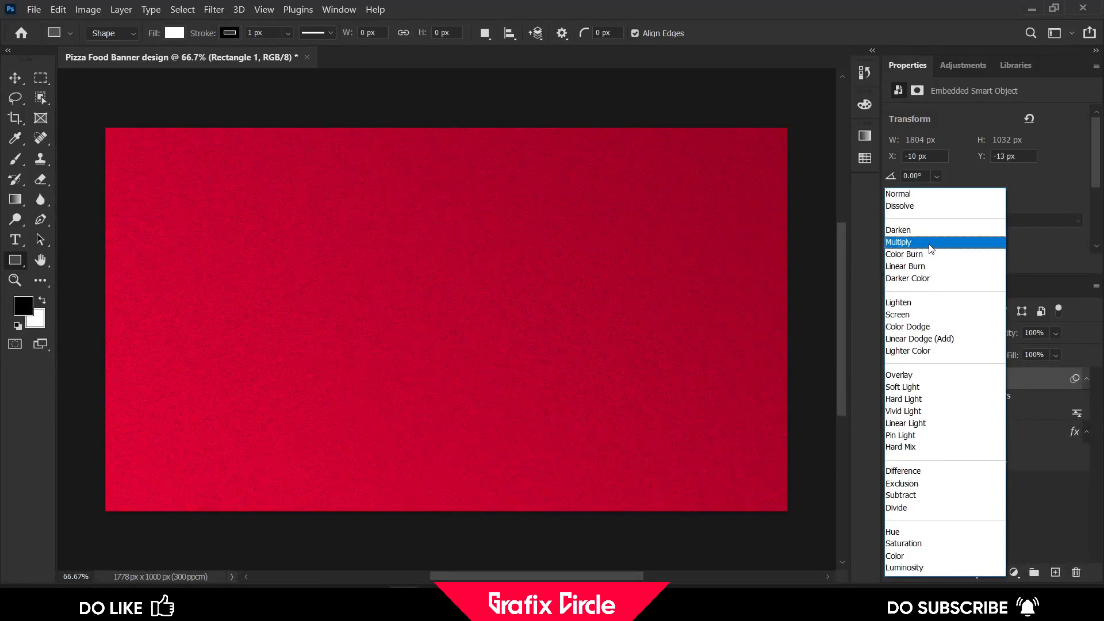
{"action": "left_click", "coordinate": [930, 247]}
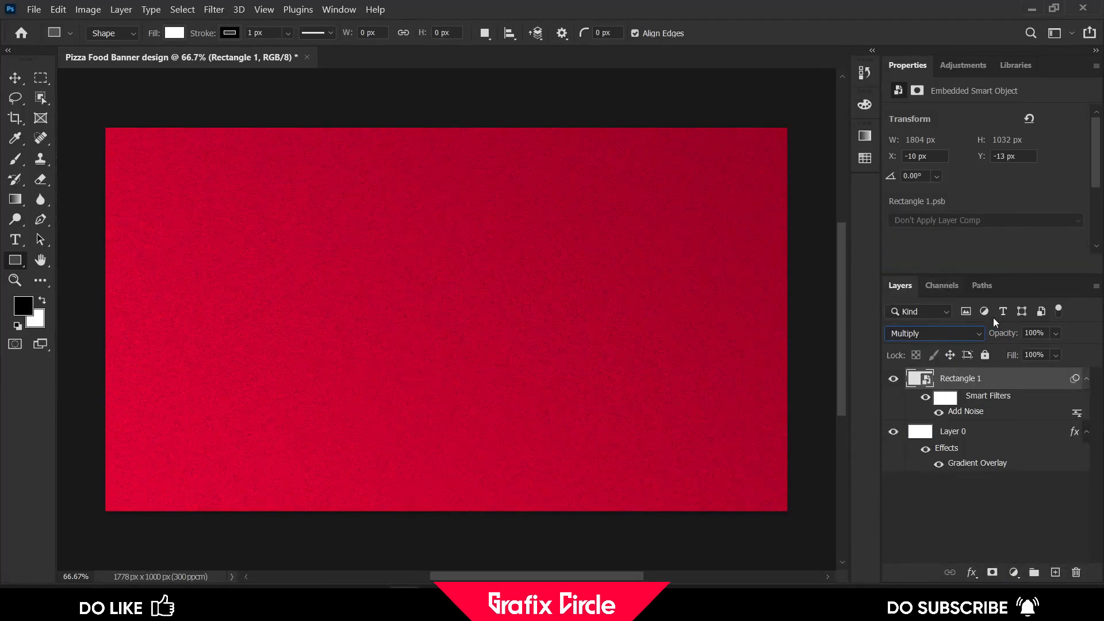
{"action": "left_click_drag", "start_coordinate": [1056, 333], "coordinate": [1031, 355]}
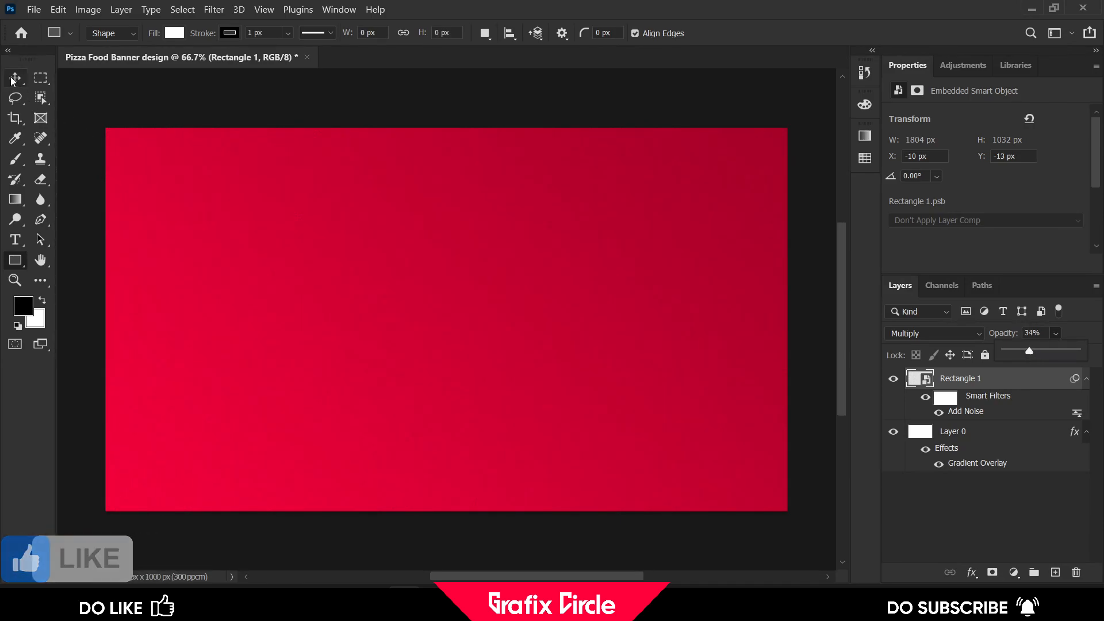
Add a "Pizza" text layer near the upper left of the canvas
{"action": "key", "text": "v"}
{"action": "left_click", "coordinate": [92, 102]}
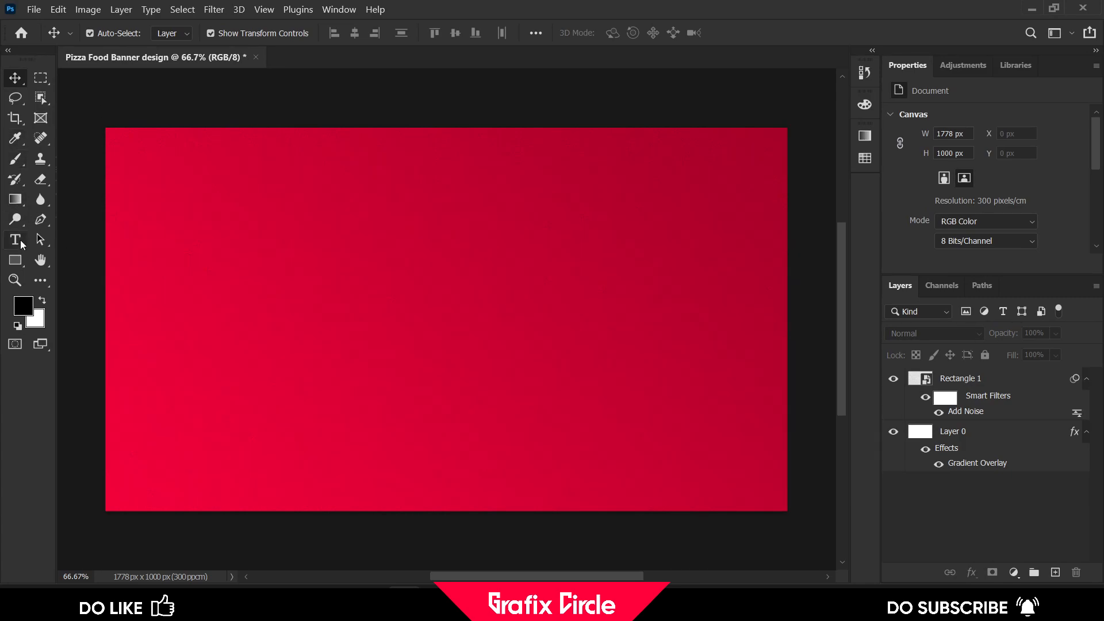
{"action": "left_click", "coordinate": [20, 243]}
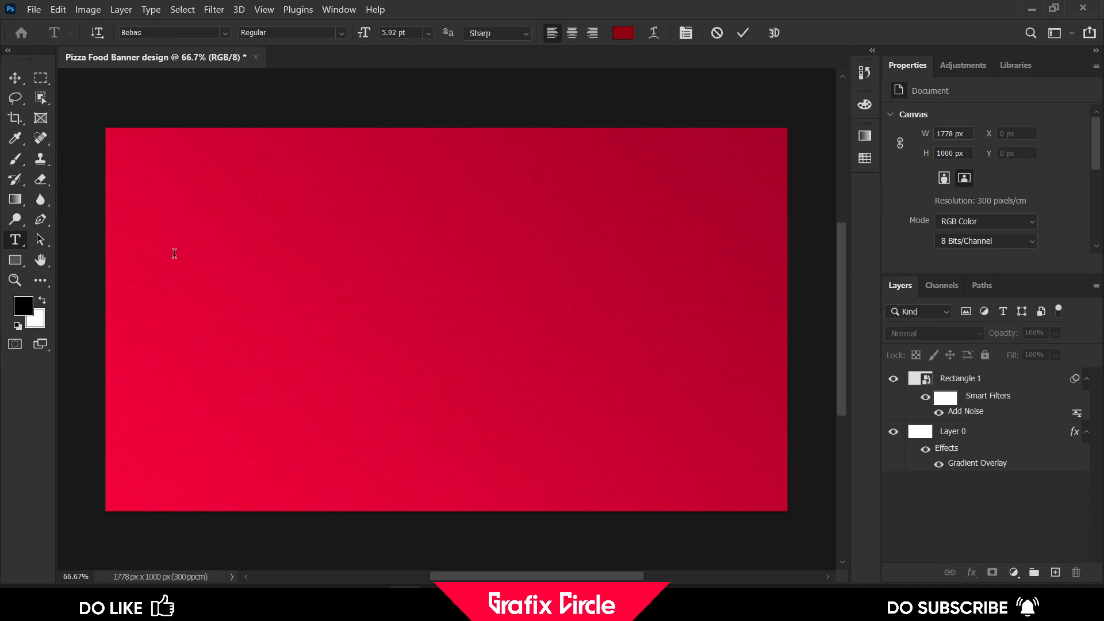
{"action": "left_click", "coordinate": [174, 254]}
{"action": "type", "text": "Pizza"}
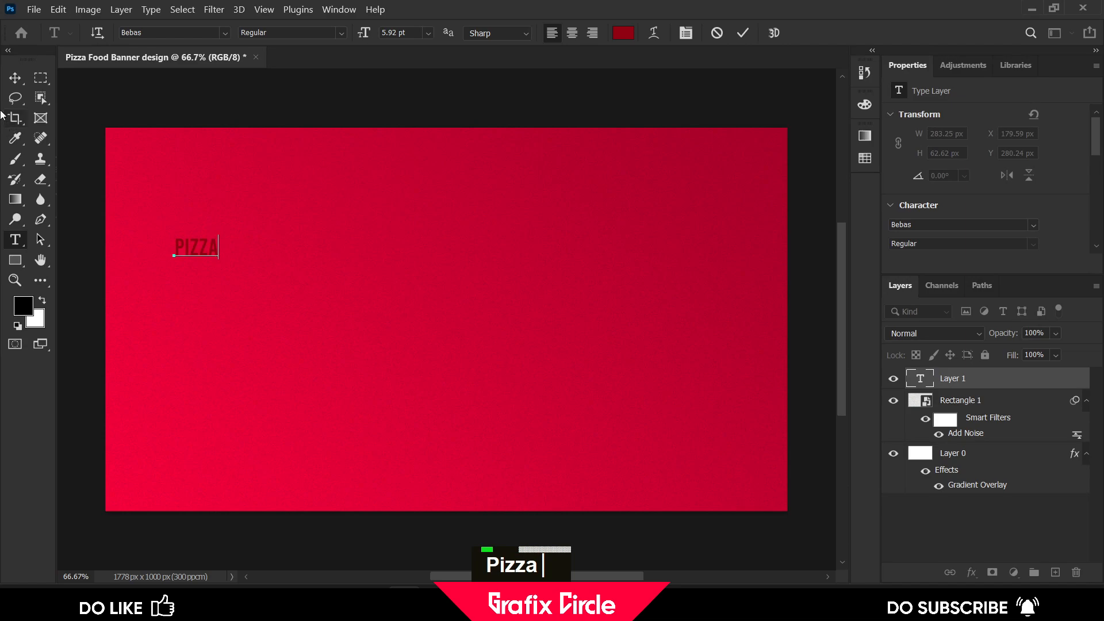
{"action": "left_click", "coordinate": [15, 78]}
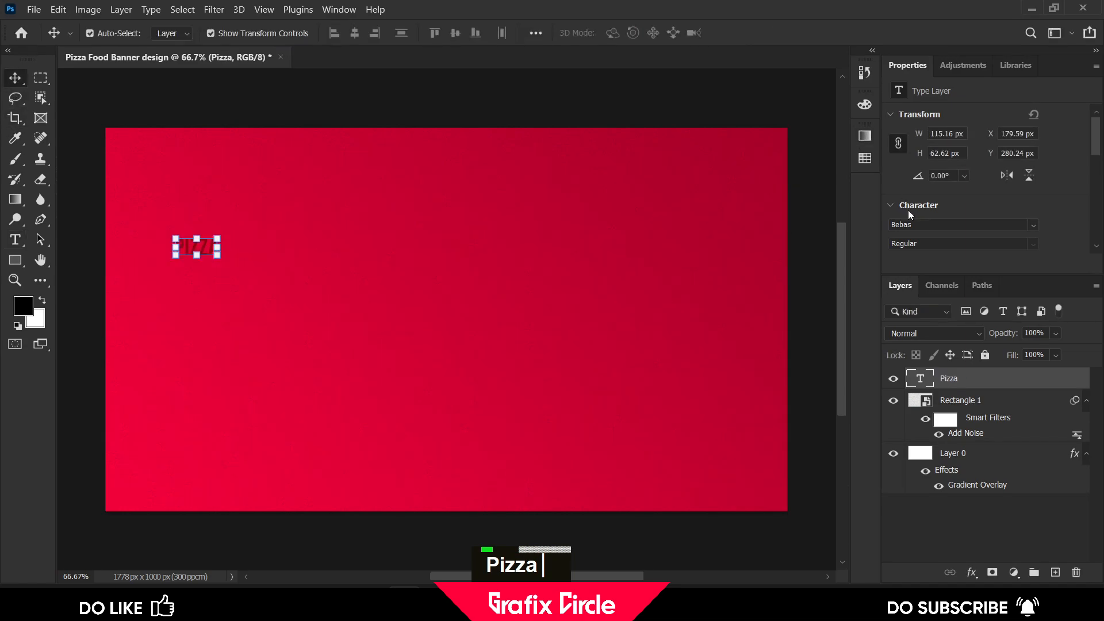
Examine the text layer's character and type option properties
{"action": "scroll", "coordinate": [993, 170], "scroll_direction": "down", "scroll_amount": 5}
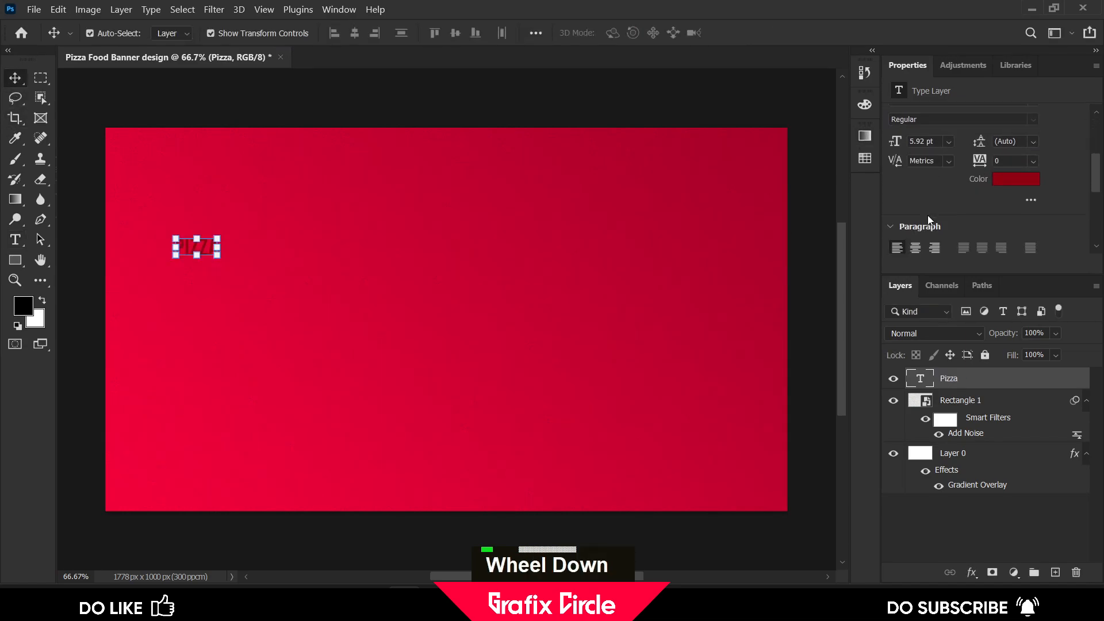
{"action": "scroll", "coordinate": [1029, 194], "scroll_direction": "up", "scroll_amount": 1}
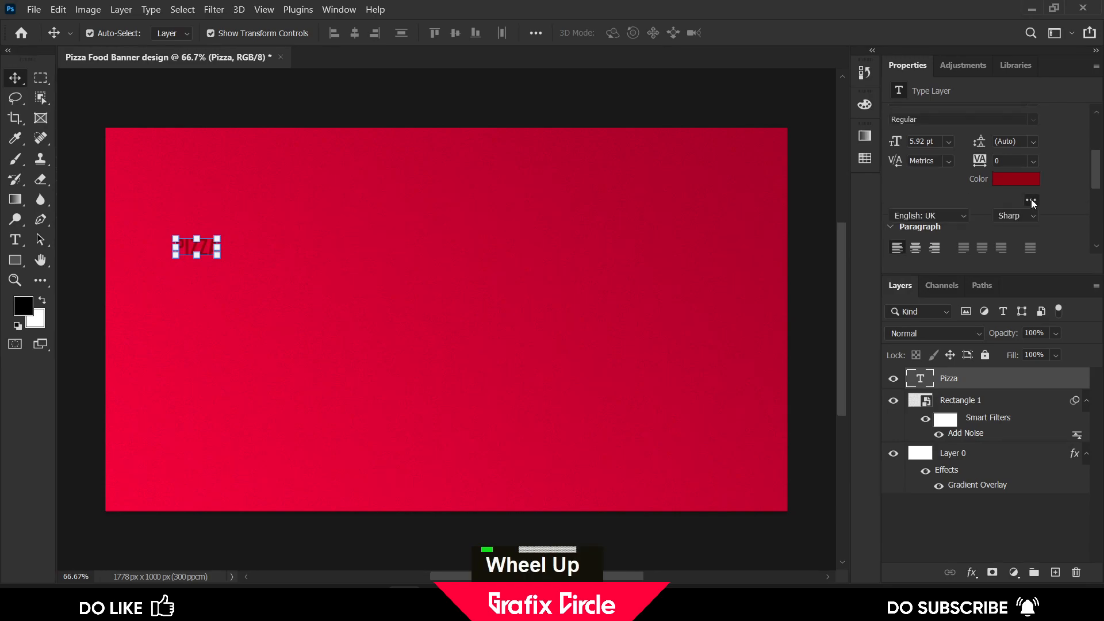
{"action": "left_click", "coordinate": [1031, 200]}
{"action": "scroll", "coordinate": [1032, 203], "scroll_direction": "down", "scroll_amount": 2}
{"action": "scroll", "coordinate": [952, 199], "scroll_direction": "down", "scroll_amount": 2}
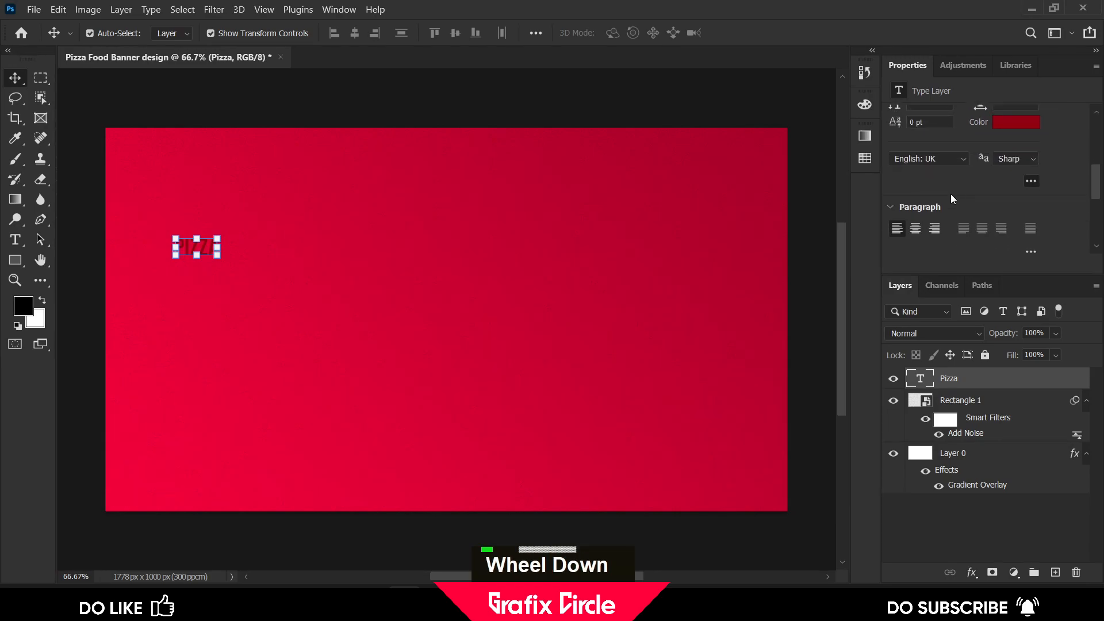
{"action": "scroll", "coordinate": [953, 200], "scroll_direction": "up", "scroll_amount": 2}
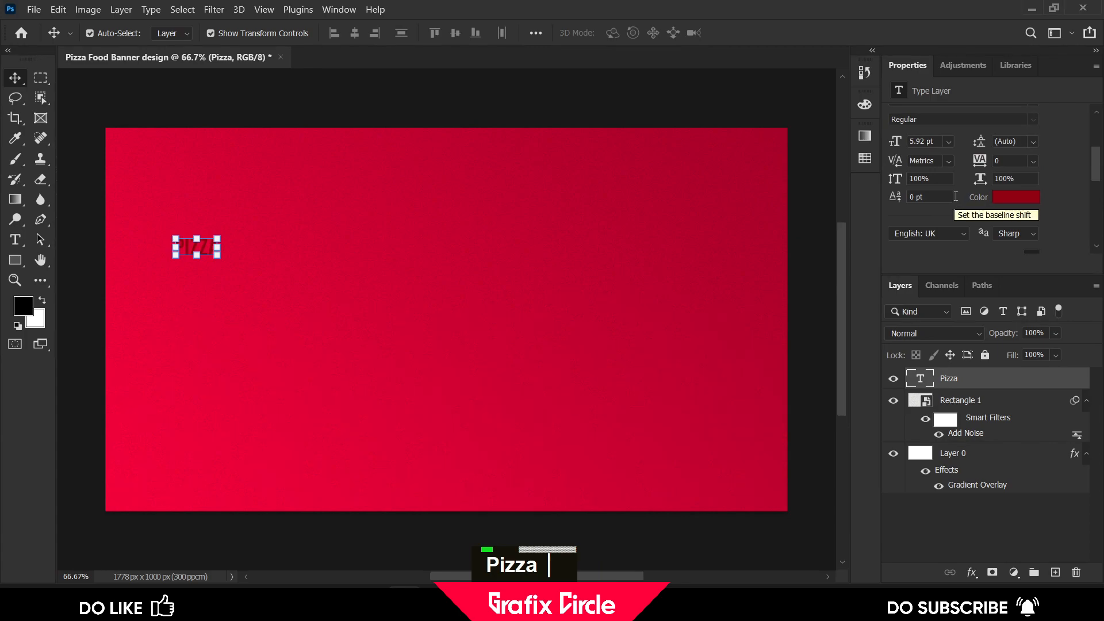
{"action": "scroll", "coordinate": [955, 196], "scroll_direction": "down", "scroll_amount": 5}
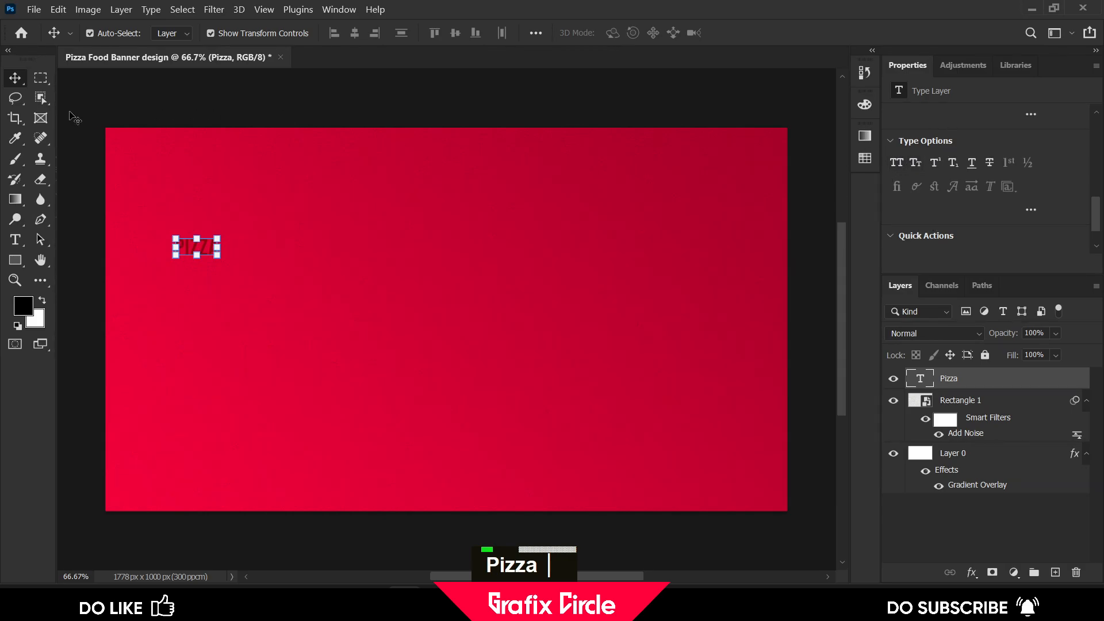
{"action": "left_click", "coordinate": [94, 97]}
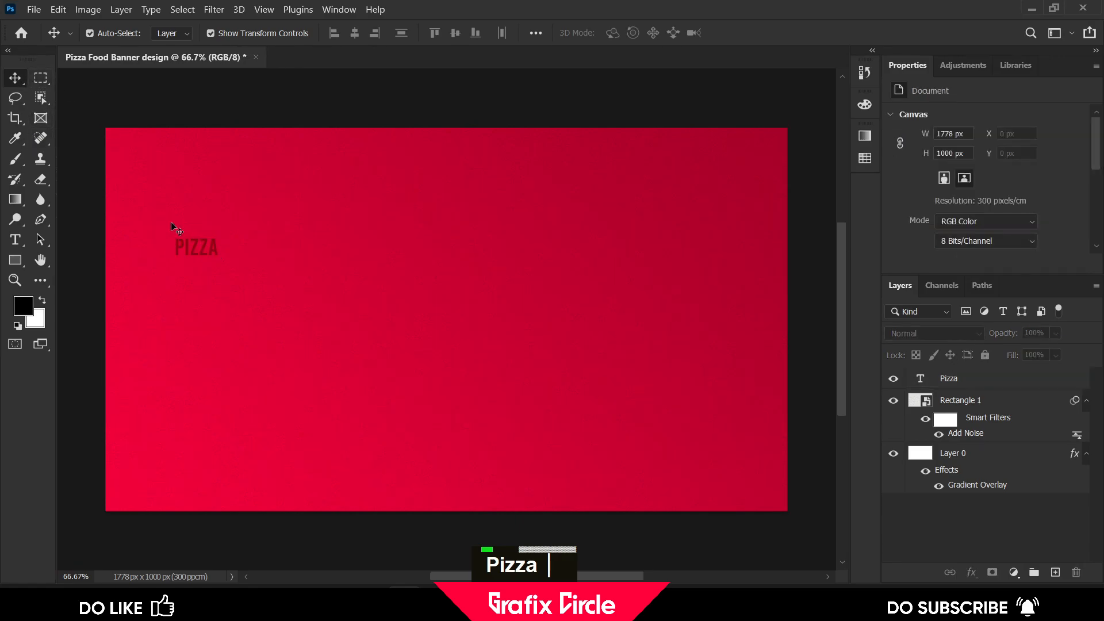
Change the Pizza text's font to Berlin Sans FB Bold
{"action": "left_click", "coordinate": [190, 251]}
{"action": "scroll", "coordinate": [970, 153], "scroll_direction": "up", "scroll_amount": 1}
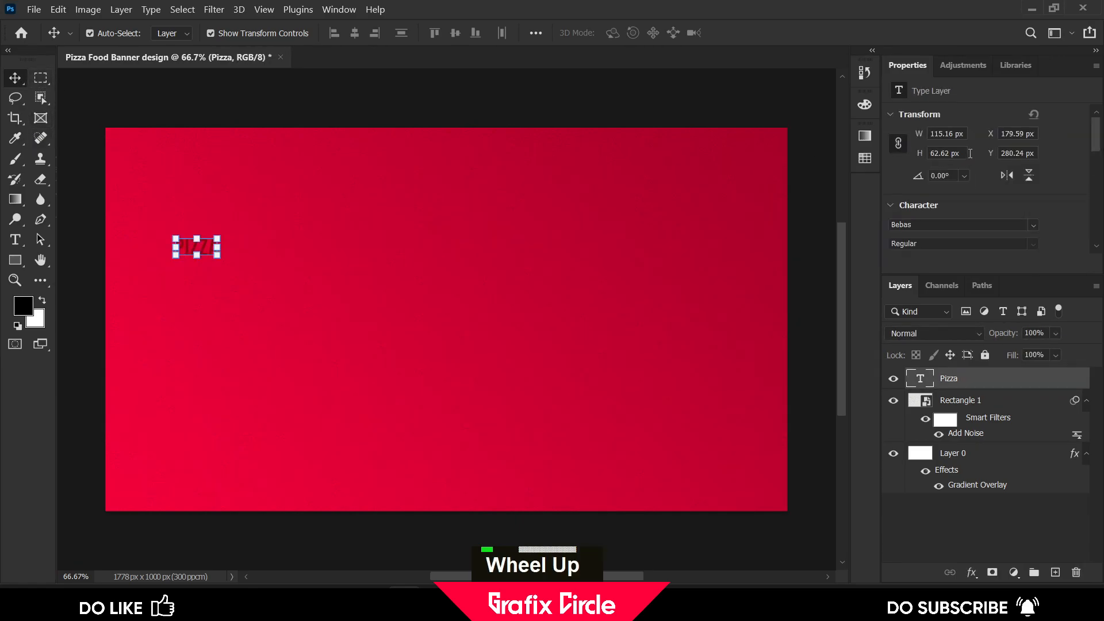
{"action": "left_click", "coordinate": [964, 223]}
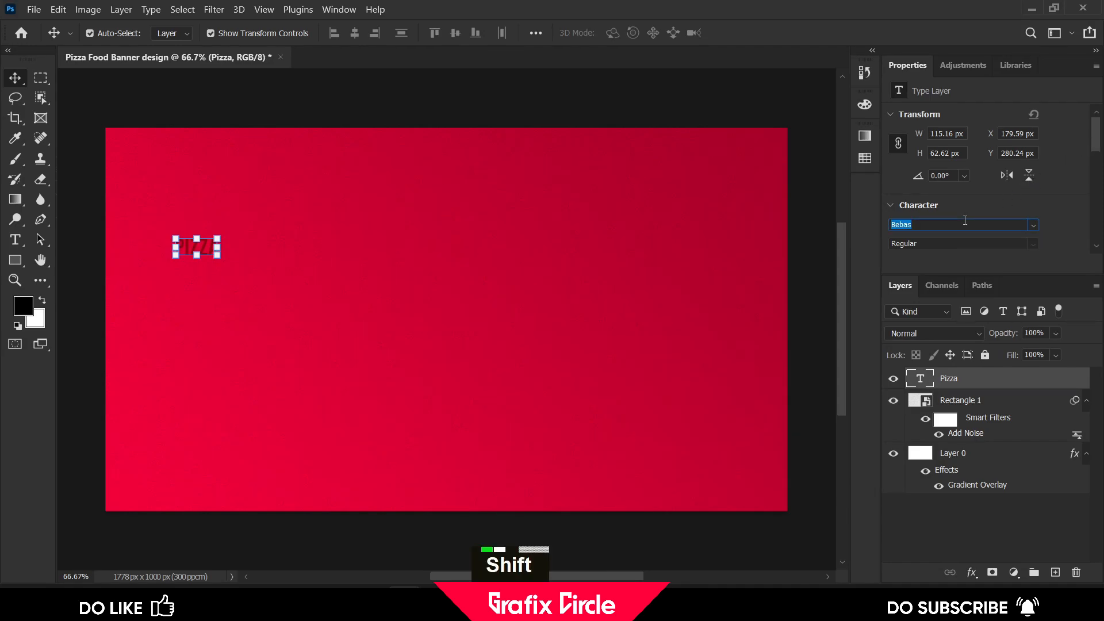
{"action": "type", "text": "Berlin Sans FB"}
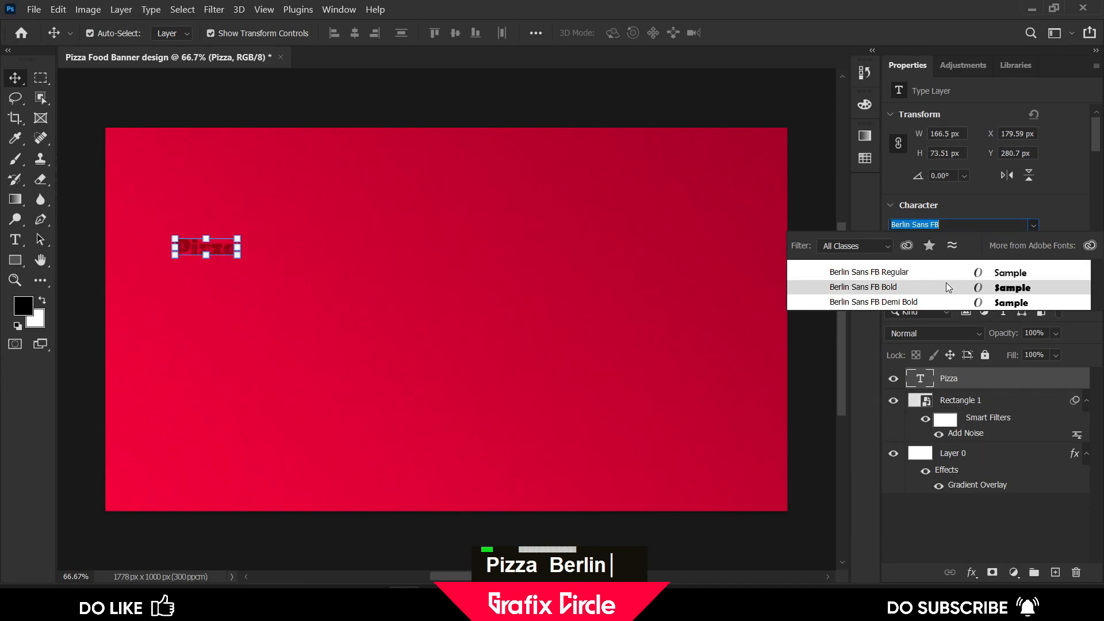
{"action": "left_click", "coordinate": [949, 287]}
Scale the Pizza text up to about 621 × 309 px and move it lower on the canvas
{"action": "left_click_drag", "start_coordinate": [236, 239], "coordinate": [412, 148]}
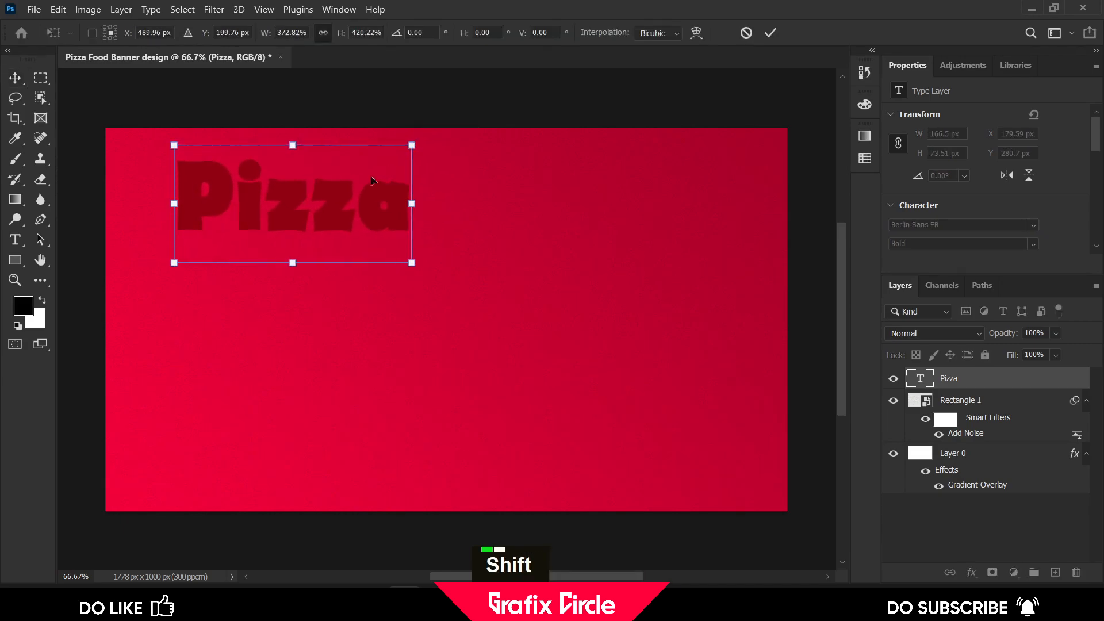
{"action": "left_click_drag", "start_coordinate": [282, 219], "coordinate": [278, 306]}
{"action": "left_click", "coordinate": [770, 33]}
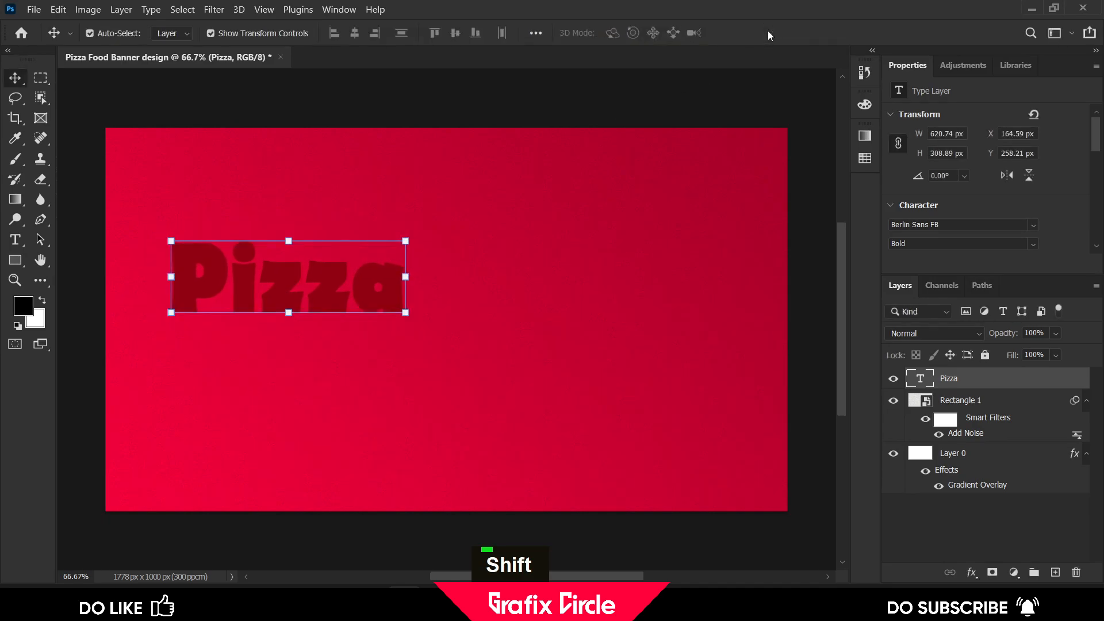
Set the Pizza text color to #fee900
{"action": "scroll", "coordinate": [1052, 230], "scroll_direction": "down", "scroll_amount": 1}
{"action": "scroll", "coordinate": [1052, 230], "scroll_direction": "down", "scroll_amount": 1}
{"action": "scroll", "coordinate": [793, 253], "scroll_direction": "down", "scroll_amount": 1}
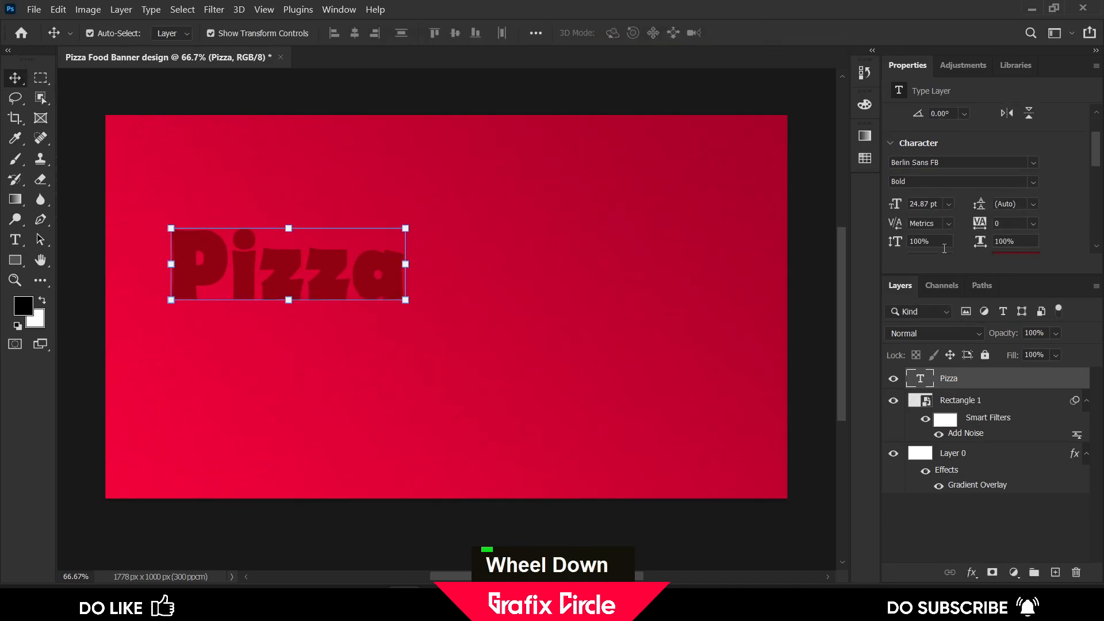
{"action": "scroll", "coordinate": [1023, 230], "scroll_direction": "down", "scroll_amount": 1}
{"action": "left_click", "coordinate": [1015, 222]}
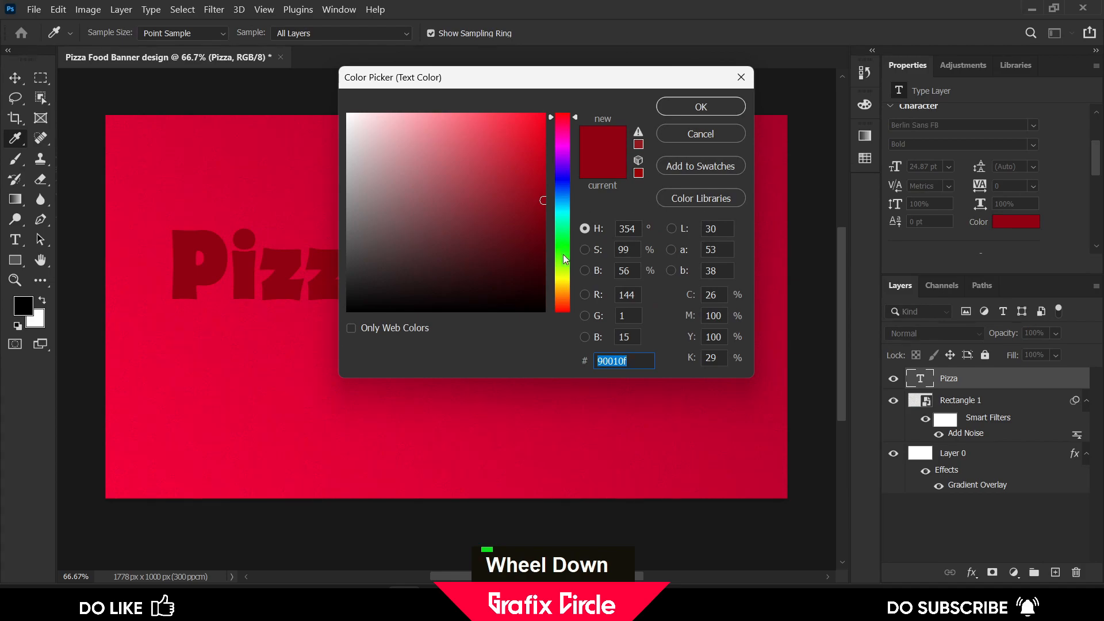
{"action": "type", "text": "f"}
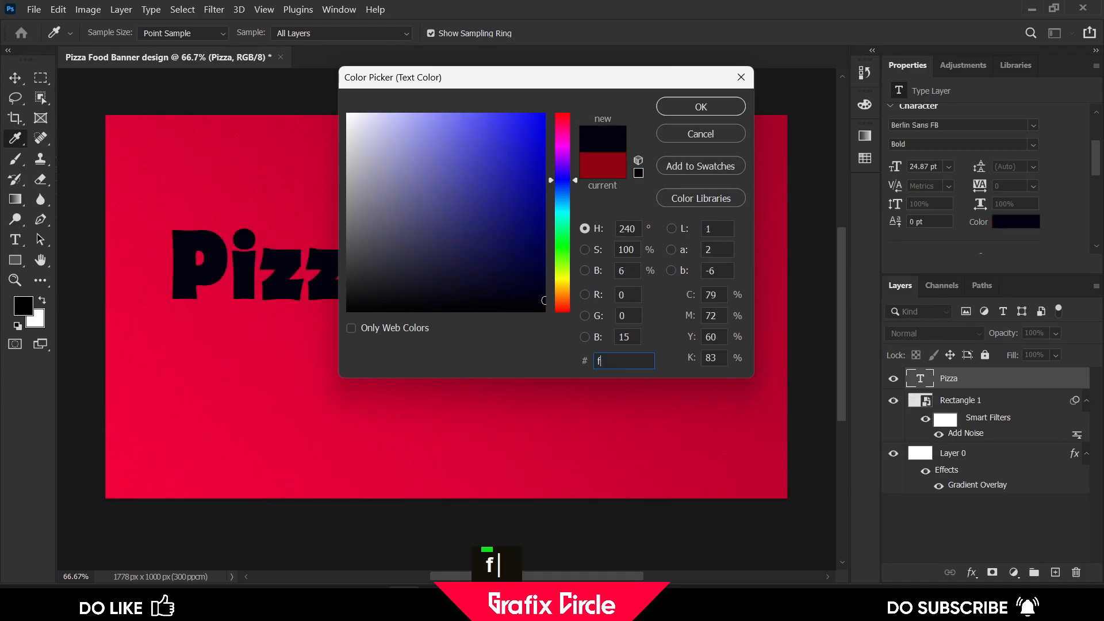
{"action": "type", "text": "ee900"}
{"action": "key", "text": "Return"}
{"action": "key", "text": "0"}
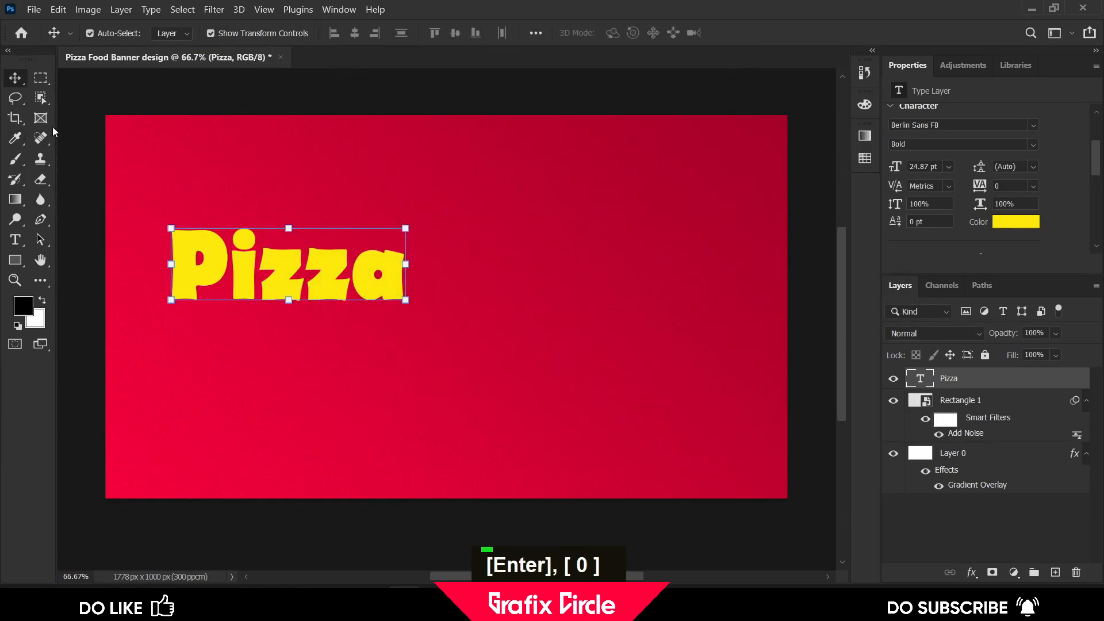
Nudge the Pizza text slightly down and change its font to Berlin Sans FB Demi Bold
{"action": "left_click_drag", "start_coordinate": [243, 262], "coordinate": [245, 268]}
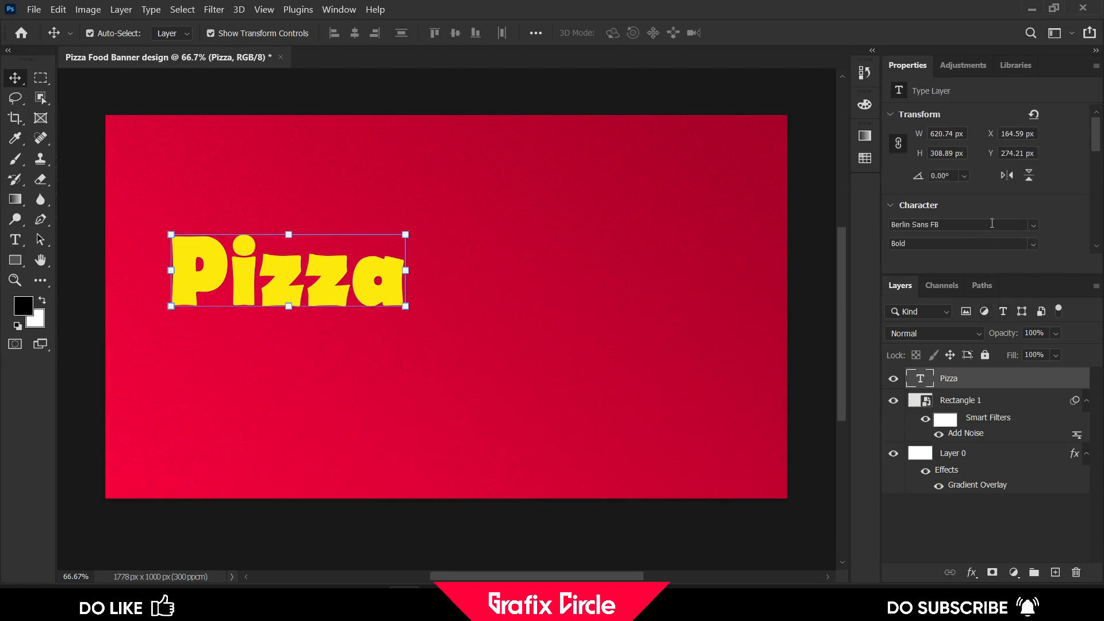
{"action": "left_click", "coordinate": [990, 224]}
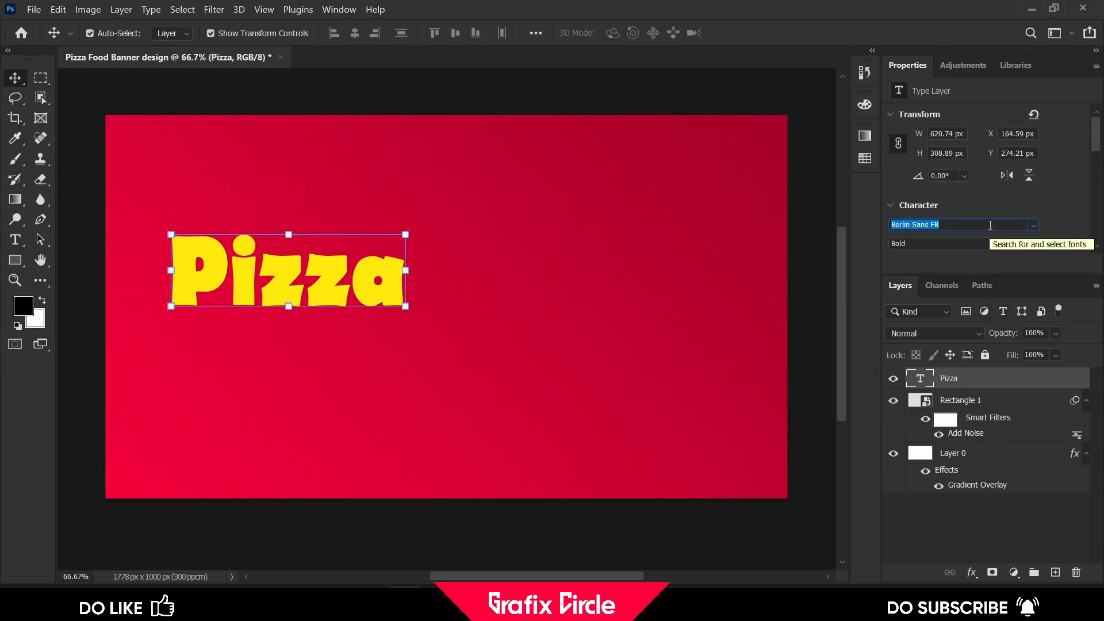
{"action": "type", "text": "berlin"}
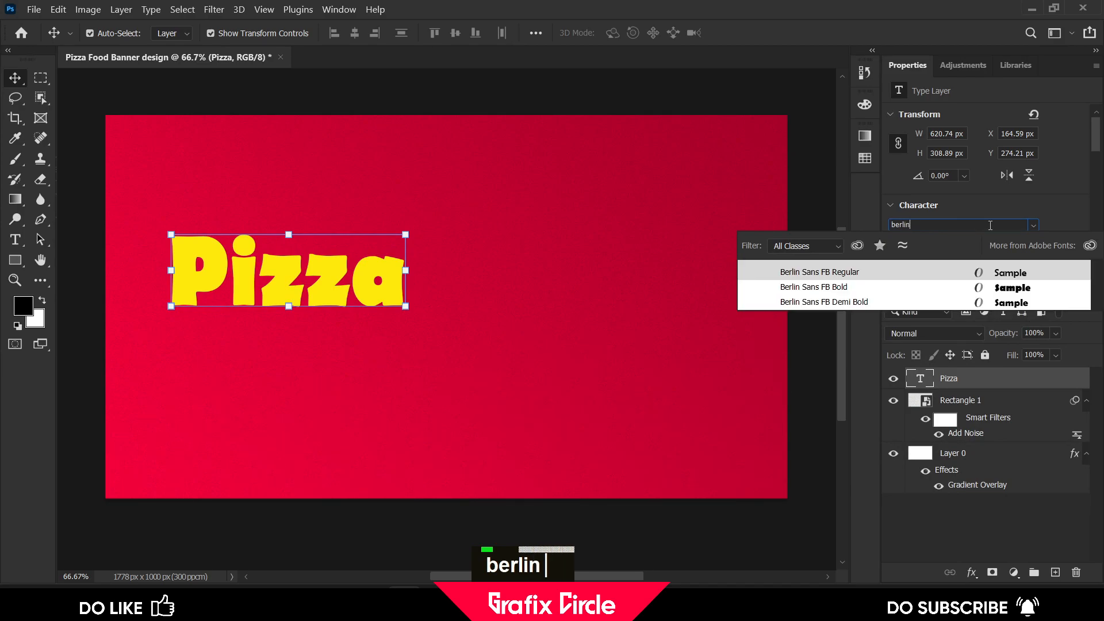
{"action": "left_click", "coordinate": [934, 307]}
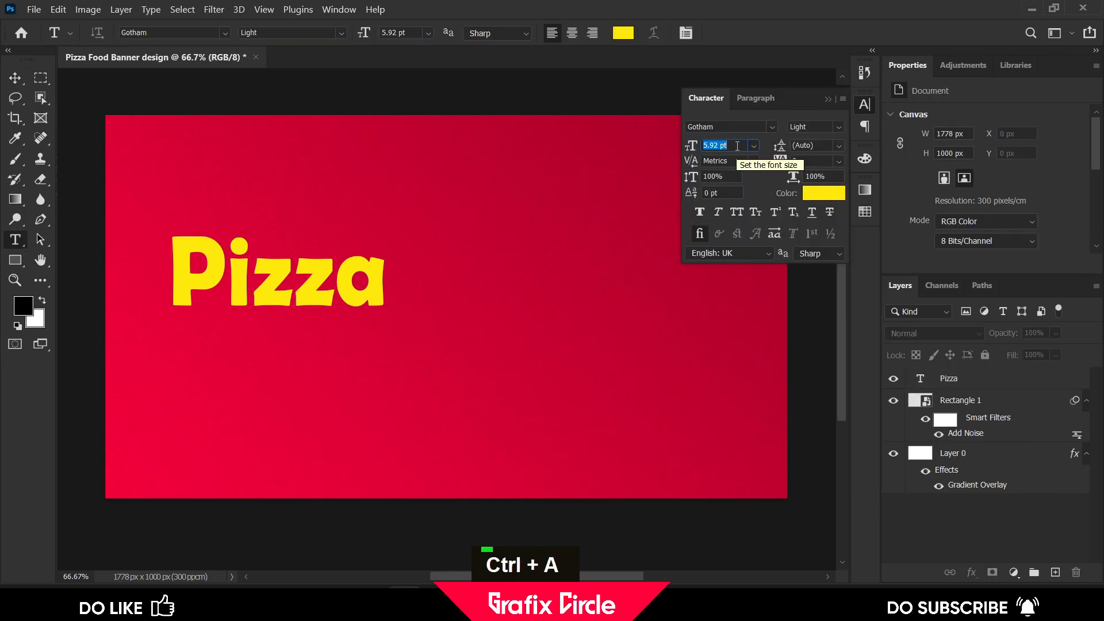
Draw a paragraph text box about 470 × 99 px below the title with placeholder text, sized 2 pt
{"action": "type", "text": "3"}
{"action": "key", "text": "Return"}
{"action": "left_click_drag", "start_coordinate": [172, 368], "coordinate": [353, 405]}
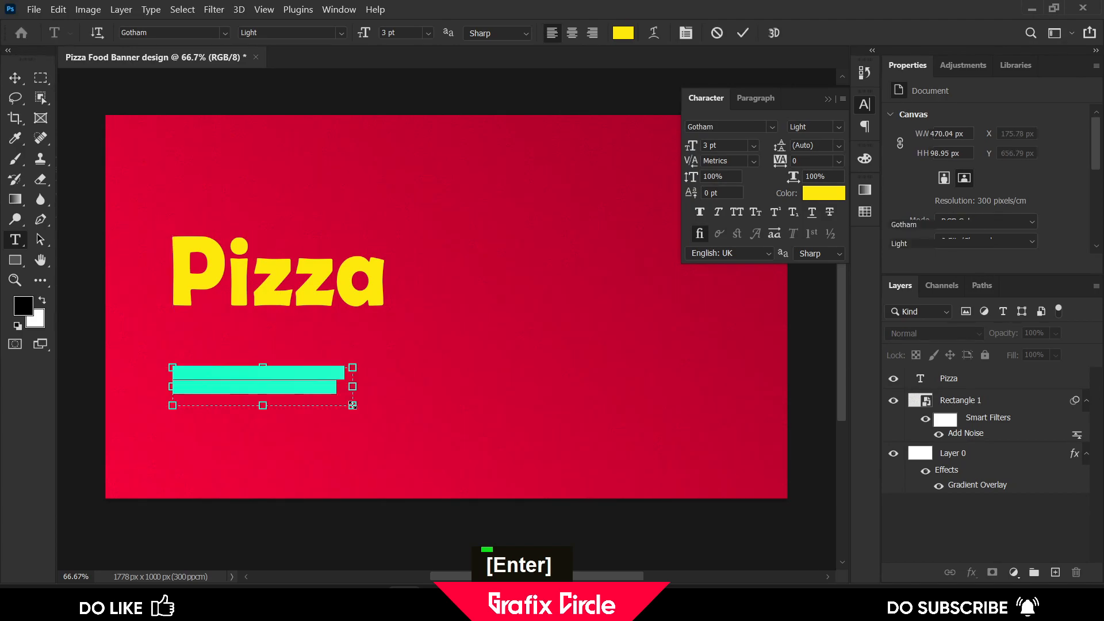
{"action": "left_click", "coordinate": [693, 146]}
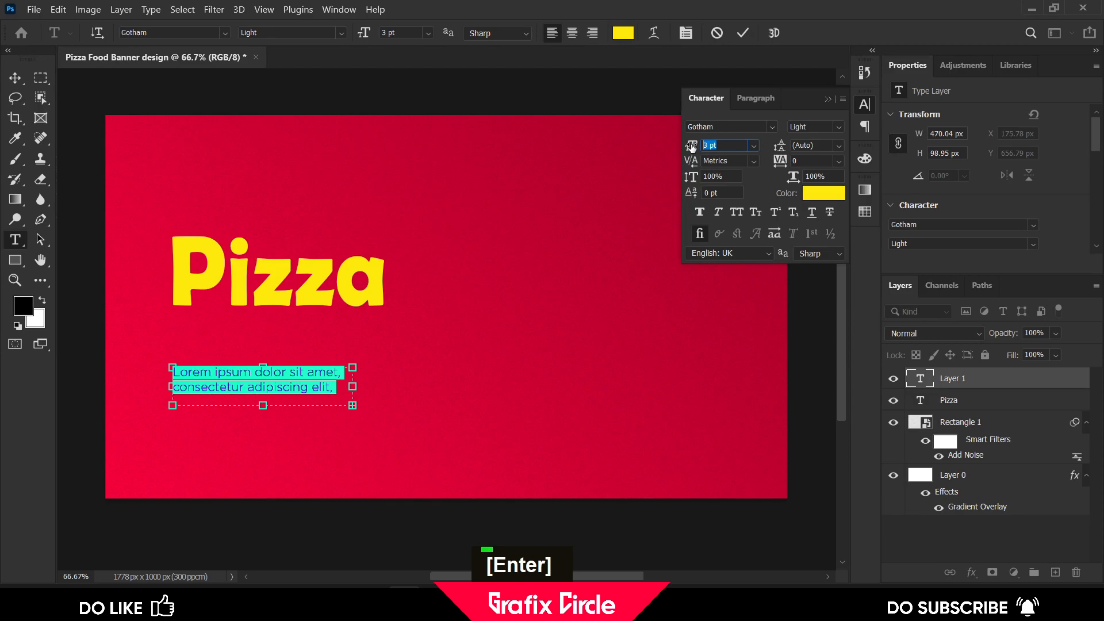
{"action": "type", "text": "2"}
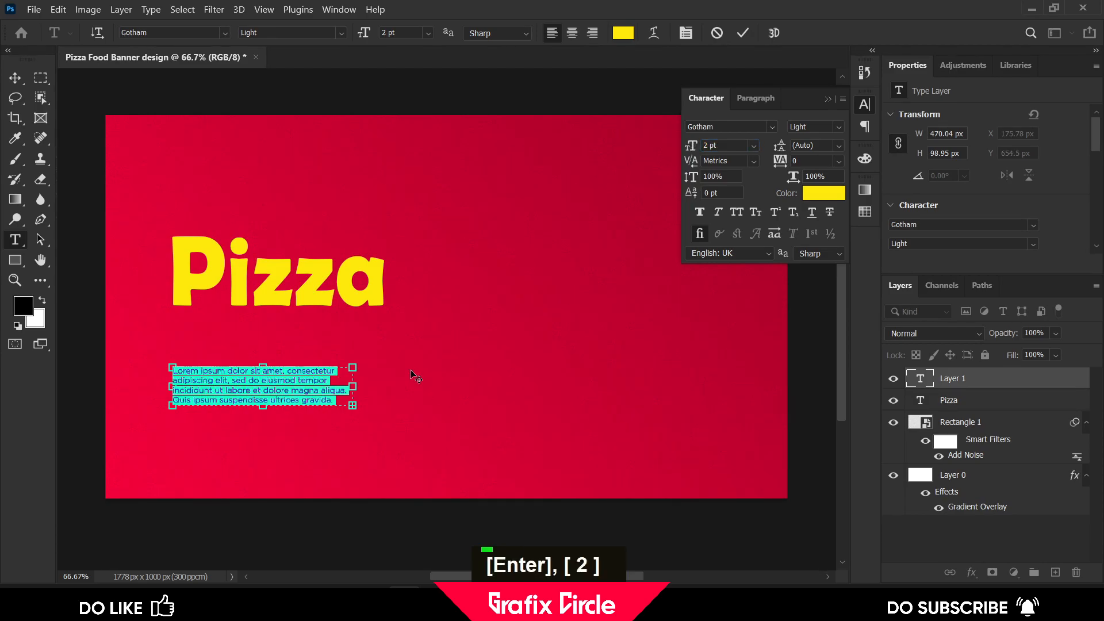
Delete the trailing placeholder words so the paragraph ends after "incididunt ut labore et dolore"
{"action": "left_click_drag", "start_coordinate": [290, 390], "coordinate": [350, 403]}
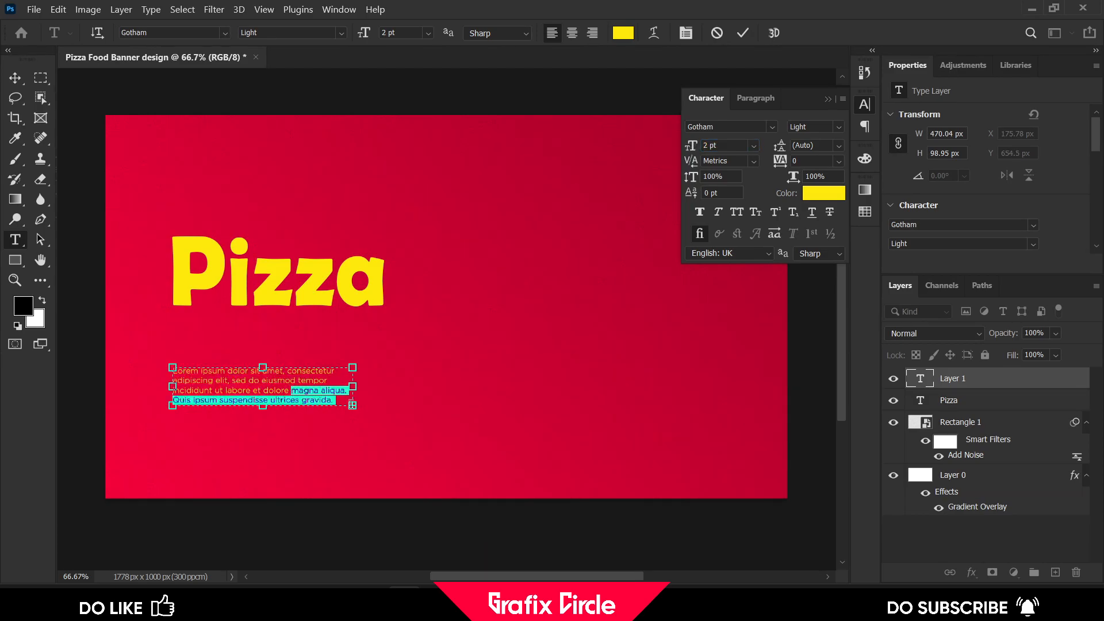
{"action": "key", "text": "Delete"}
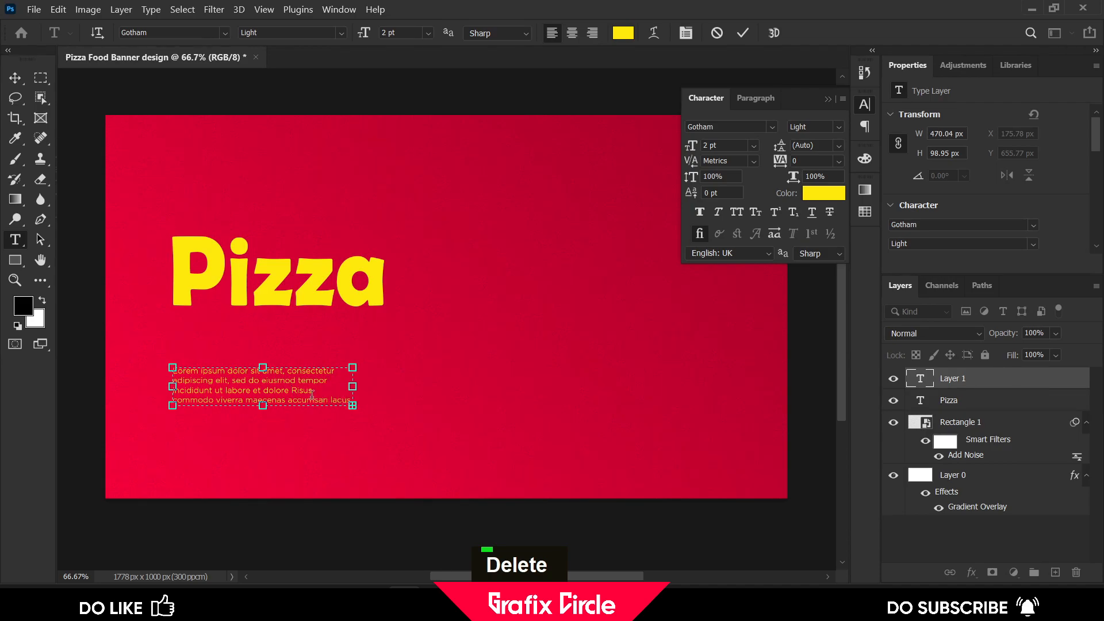
{"action": "key", "text": "ctrl+shift+Right"}
{"action": "key", "text": "ctrl+shift+Down"}
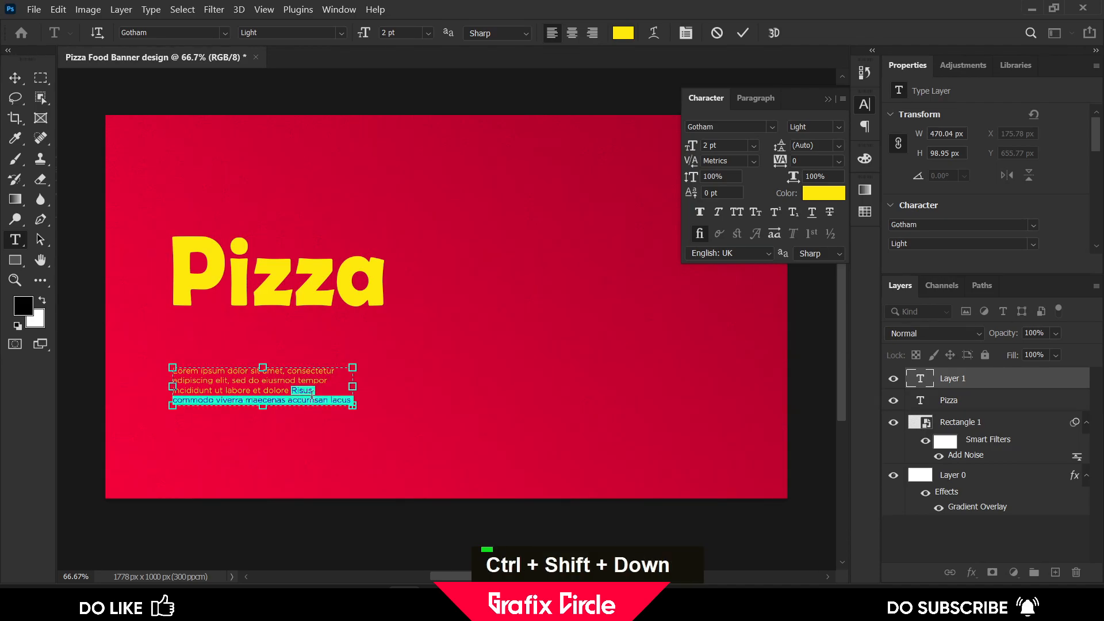
{"action": "key", "text": "Delete"}
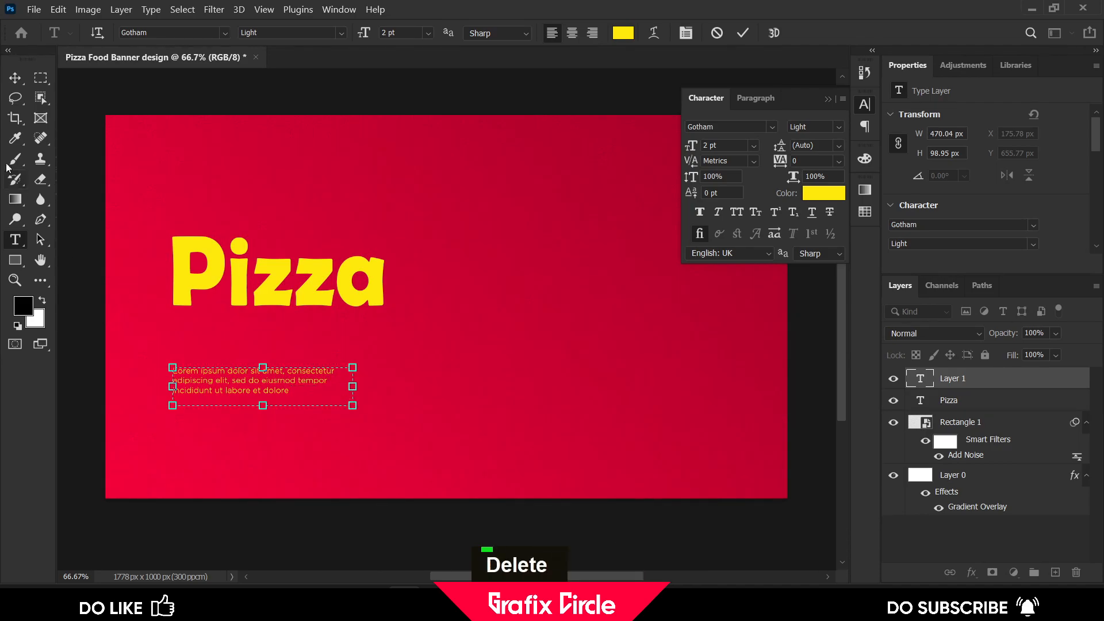
Move the paragraph text up to sit just beneath the Pizza title
{"action": "left_click", "coordinate": [15, 78]}
{"action": "left_click_drag", "start_coordinate": [250, 391], "coordinate": [251, 342]}
{"action": "left_click_drag", "start_coordinate": [353, 355], "coordinate": [371, 367]}
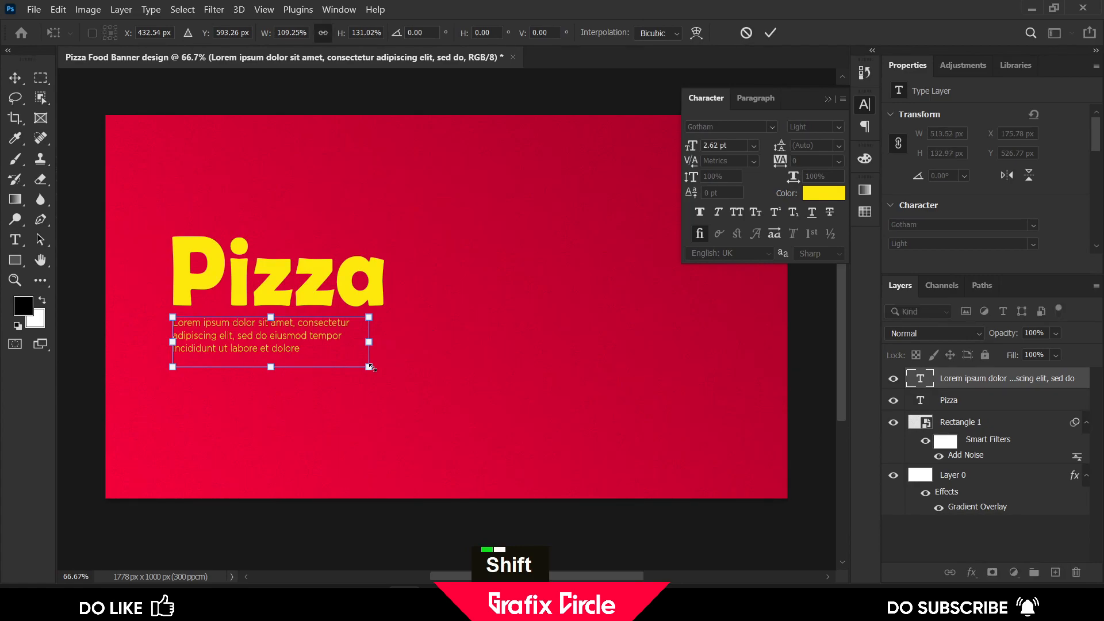
{"action": "key", "text": "ctrl+z"}
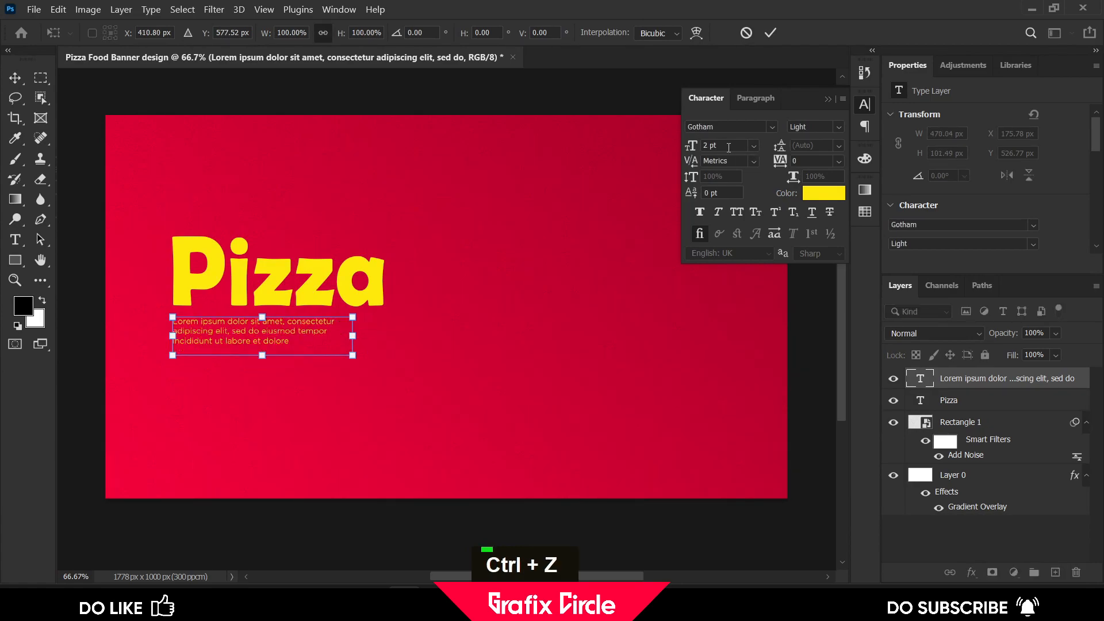
{"action": "left_click", "coordinate": [768, 33]}
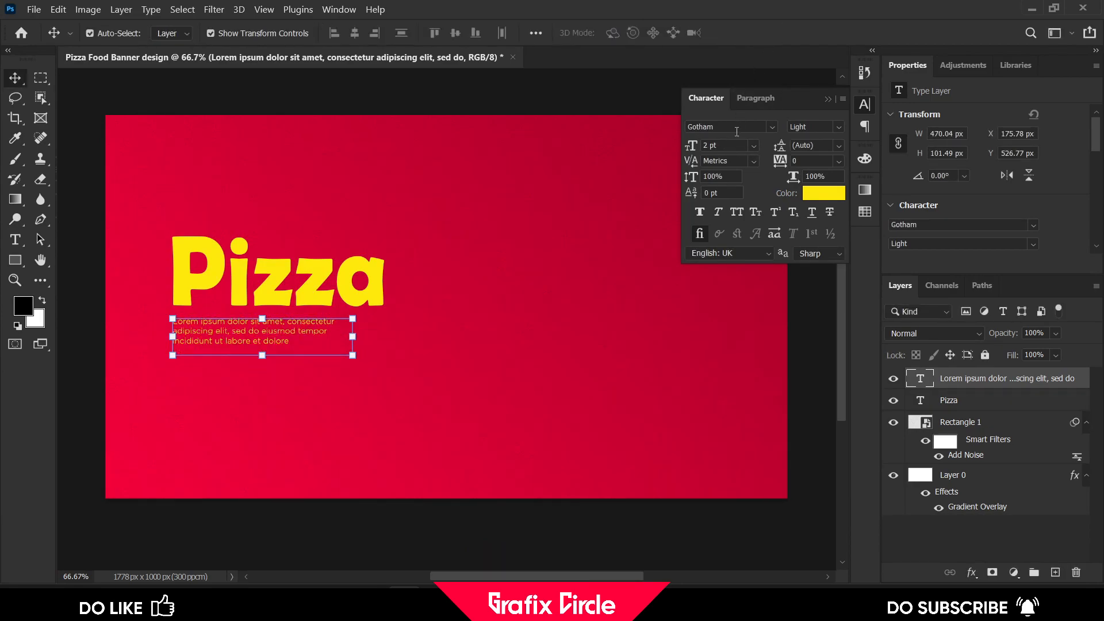
Set the paragraph text's font style to Medium
{"action": "left_click", "coordinate": [836, 127]}
{"action": "left_click", "coordinate": [836, 150]}
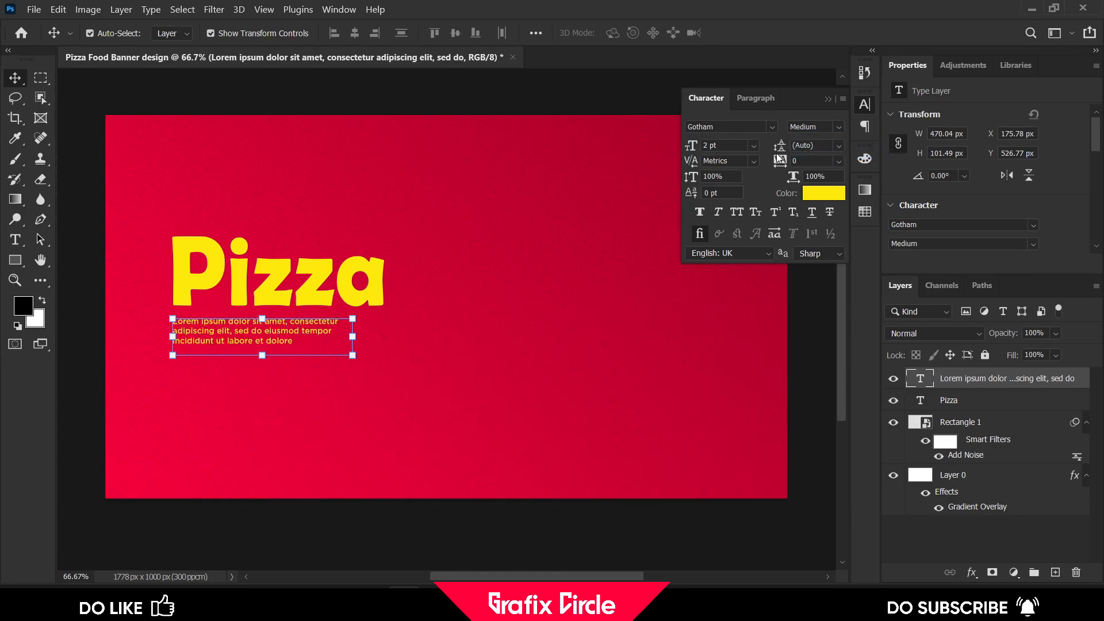
{"action": "left_click", "coordinate": [713, 145]}
{"action": "type", "text": "3"}
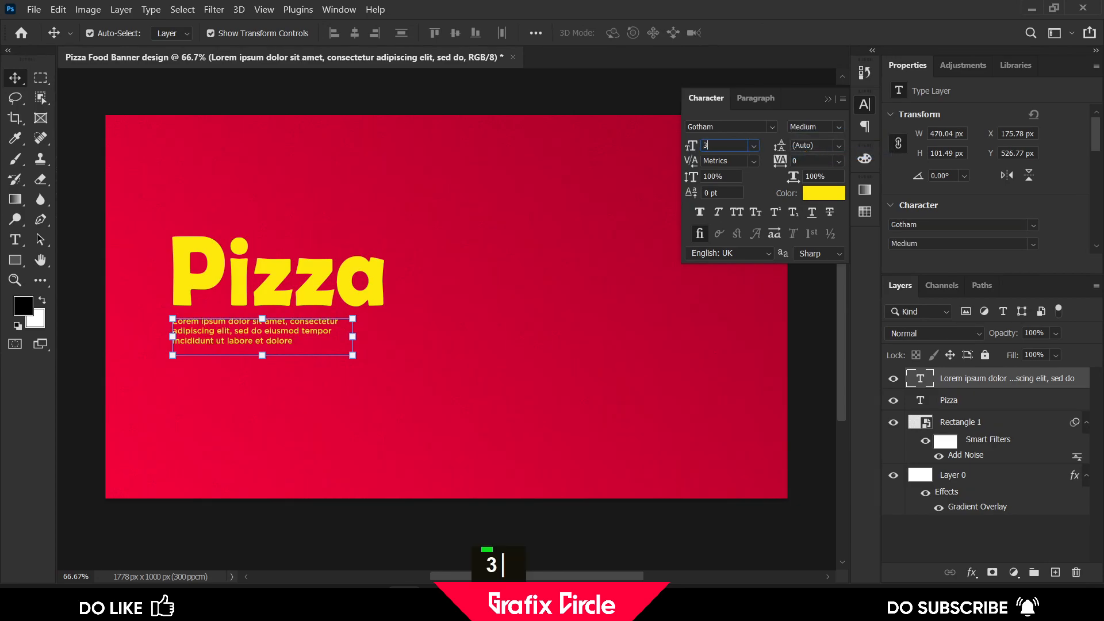
{"action": "key", "text": "Return"}
{"action": "key", "text": "ctrl+z"}
{"action": "key", "text": "ctrl+z"}
{"action": "key", "text": "ctrl+z"}
Change the paragraph text colour to white, ffffff
{"action": "left_click", "coordinate": [309, 334]}
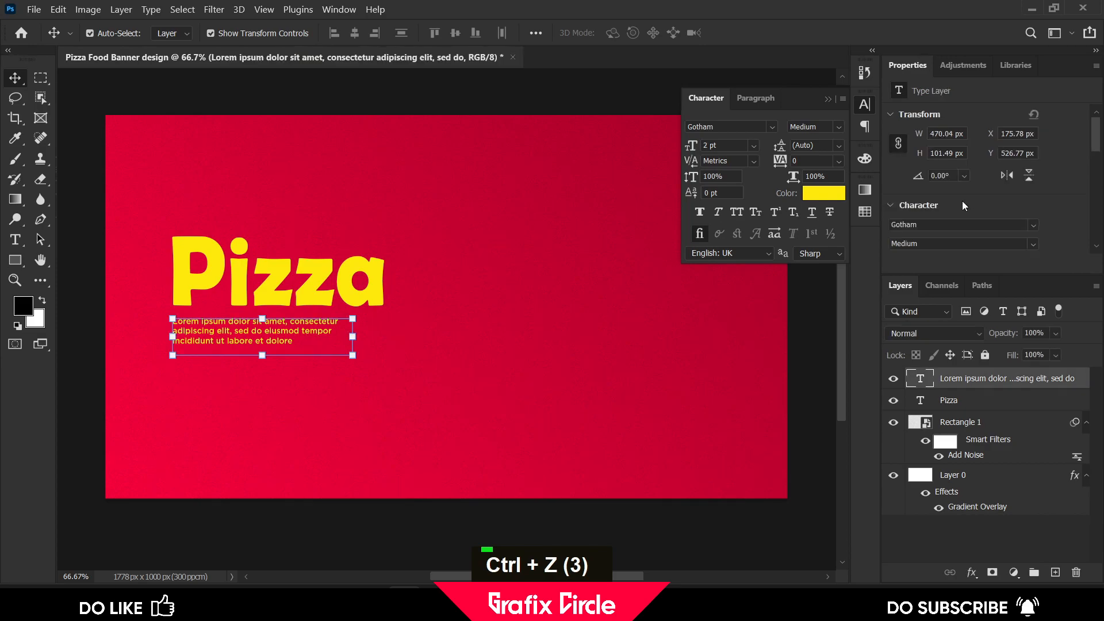
{"action": "left_click", "coordinate": [823, 192]}
{"action": "type", "text": "ffffff"}
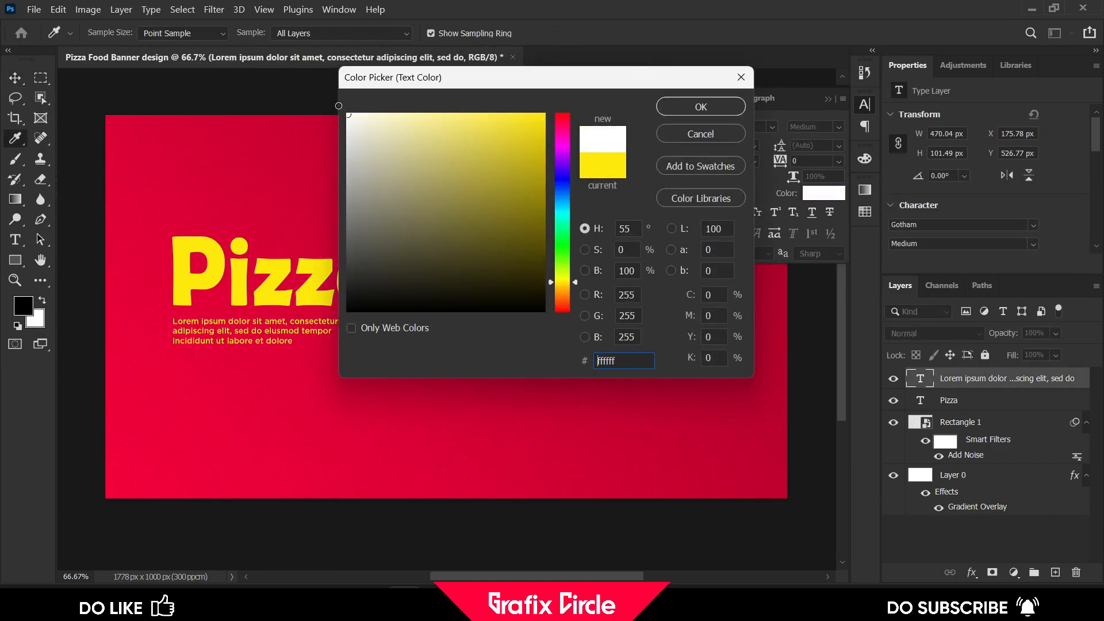
{"action": "left_click", "coordinate": [669, 107]}
Scale the paragraph text up to about 111% by its corner and commit the transform
{"action": "left_click_drag", "start_coordinate": [353, 355], "coordinate": [370, 373]}
{"action": "key", "text": "ctrl+z"}
{"action": "key", "text": "ctrl+z"}
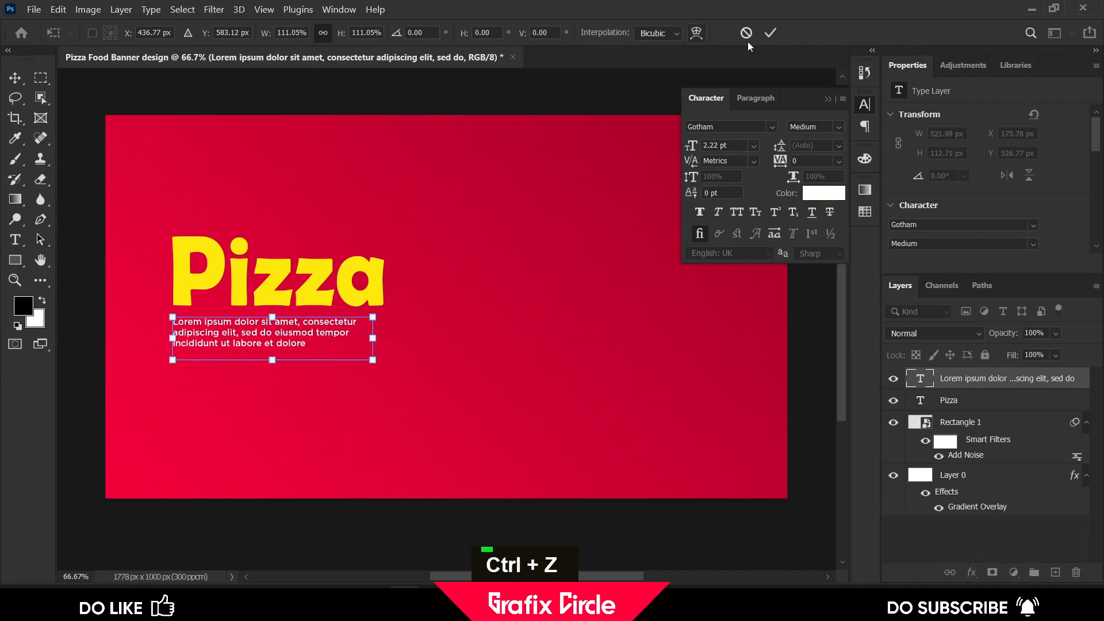
{"action": "left_click", "coordinate": [775, 33]}
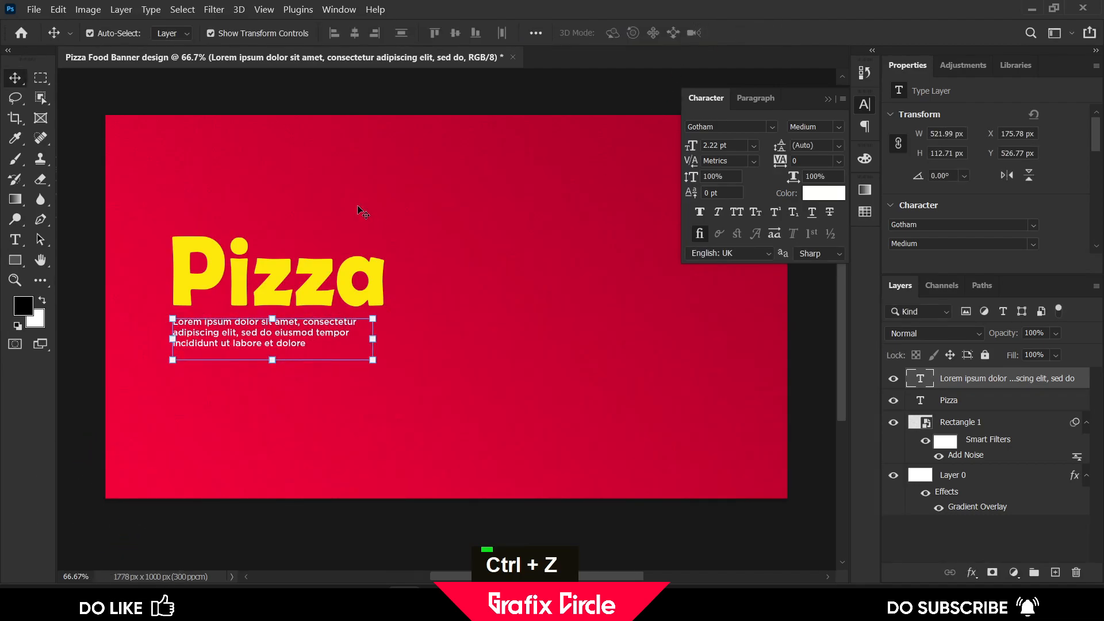
Add a point text reading "TASTY & Yummy" above the Pizza title
{"action": "left_click", "coordinate": [325, 252]}
{"action": "left_click", "coordinate": [185, 93]}
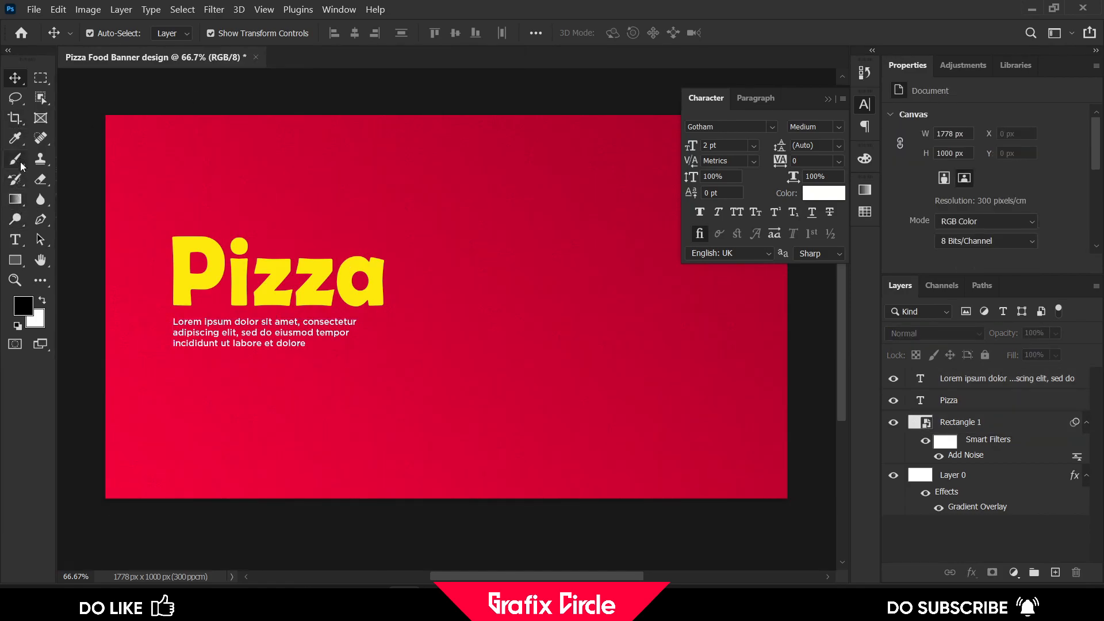
{"action": "left_click", "coordinate": [15, 239]}
{"action": "scroll", "coordinate": [253, 246], "scroll_direction": "up", "scroll_amount": 2}
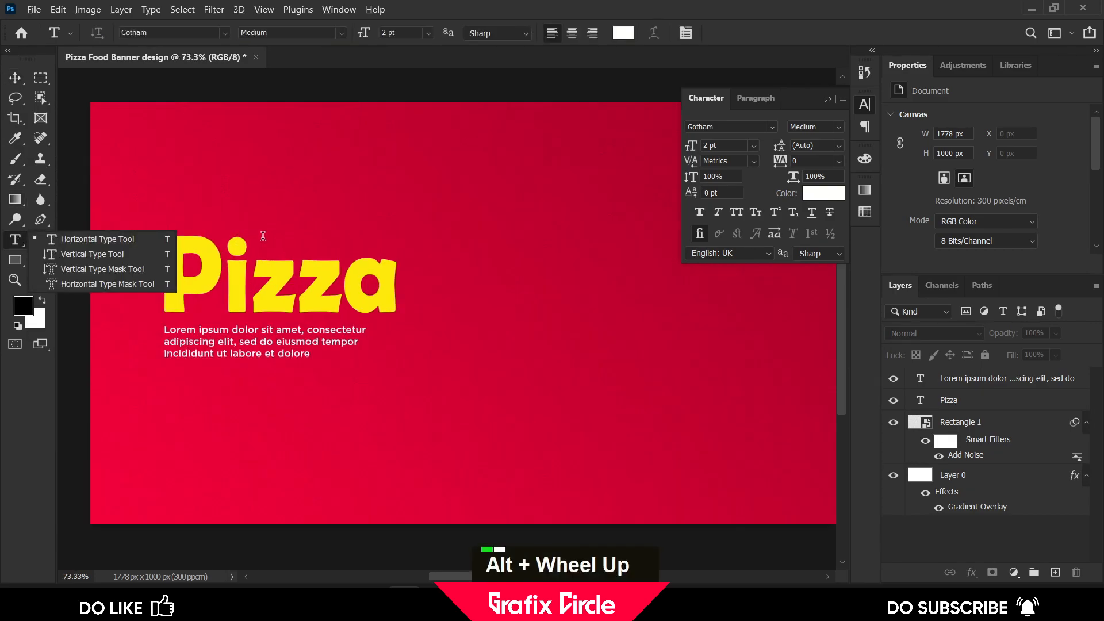
{"action": "left_click", "coordinate": [253, 245]}
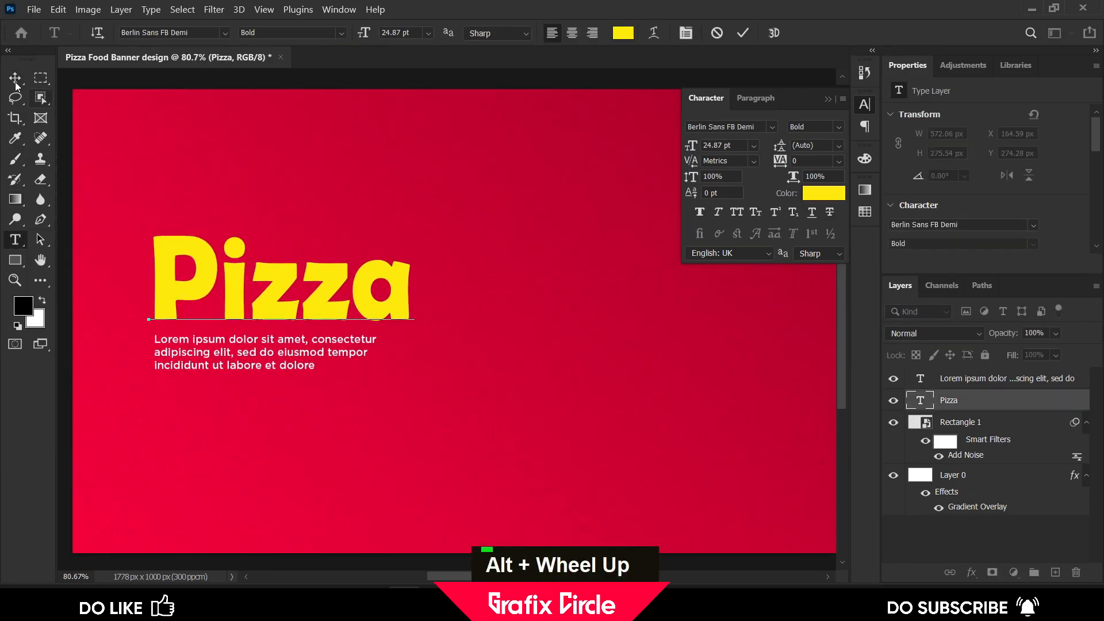
{"action": "key", "text": "ctrl+Return"}
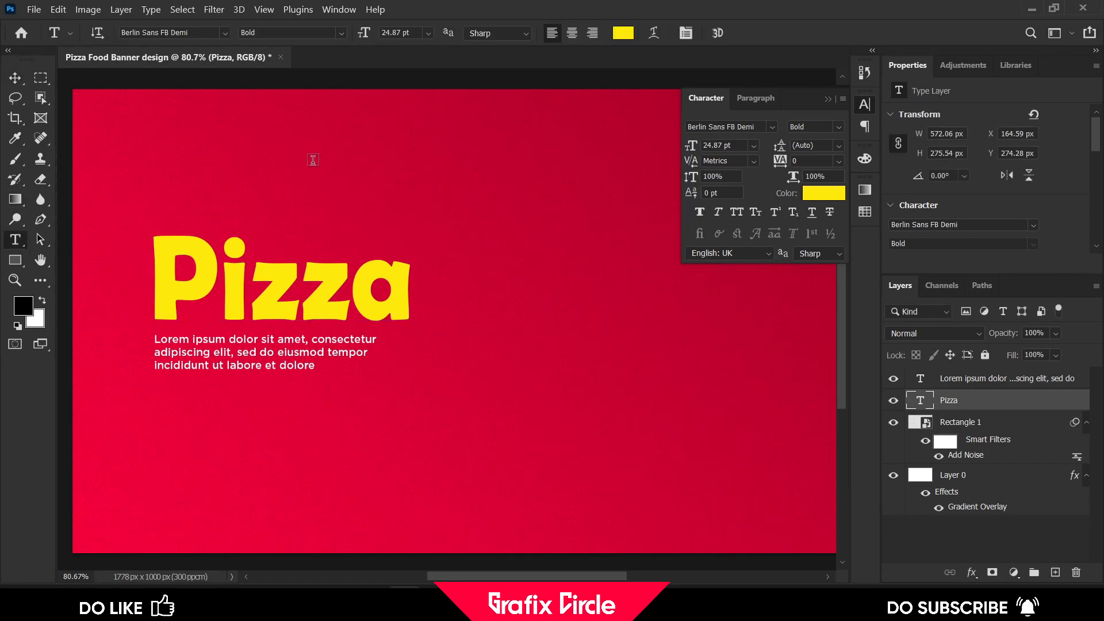
{"action": "left_click", "coordinate": [313, 160]}
{"action": "key", "text": "shift"}
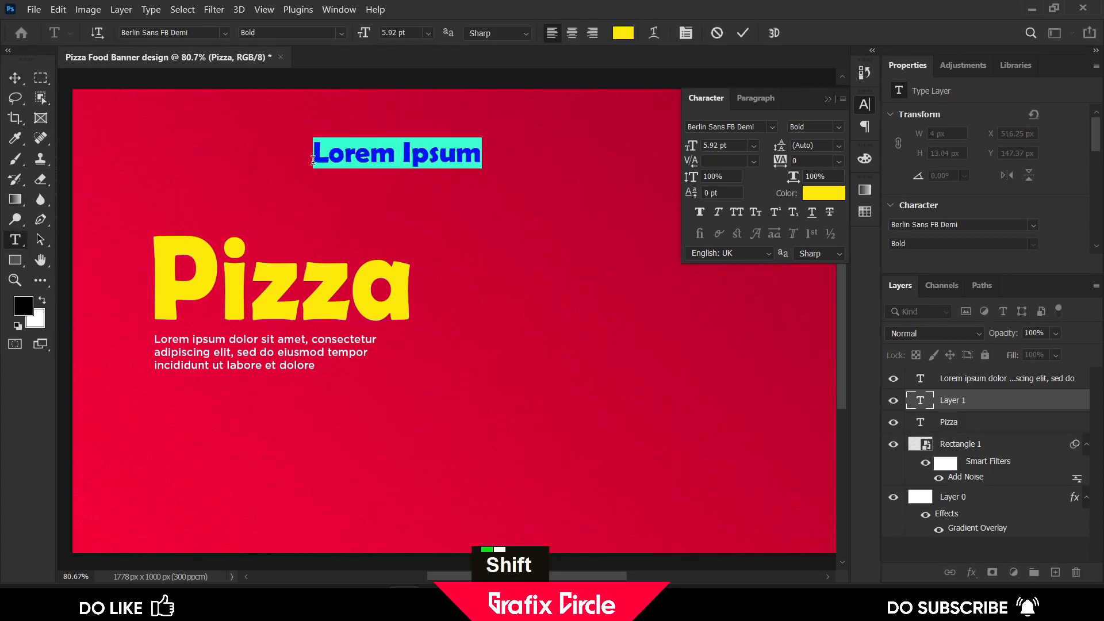
{"action": "key", "text": "Caps_Lock"}
{"action": "type", "text": "TASTY"}
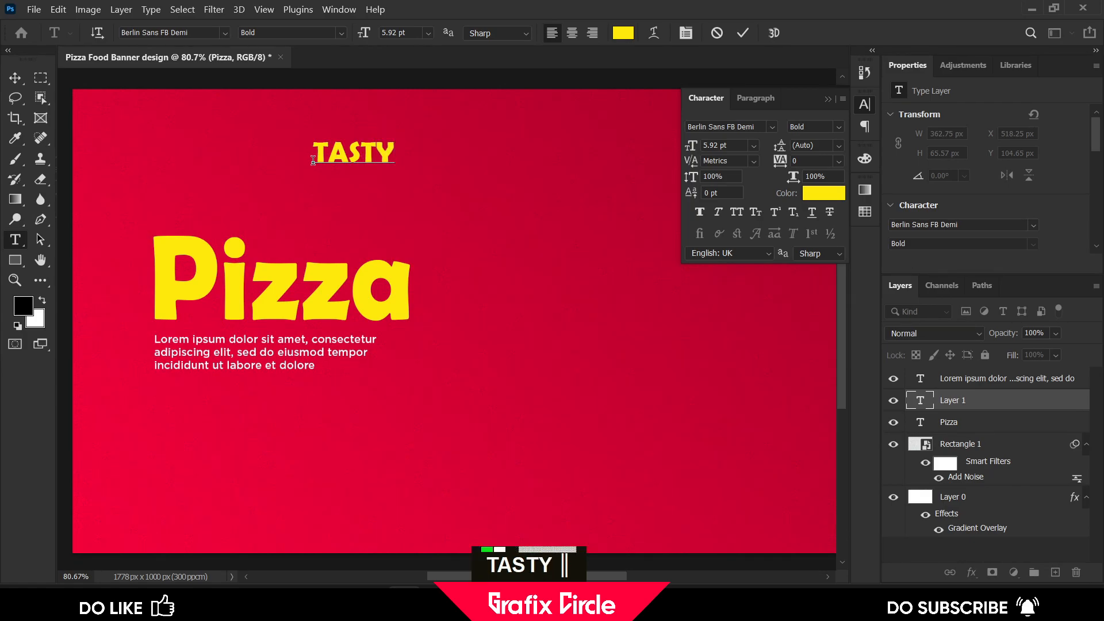
{"action": "type", "text": " & "}
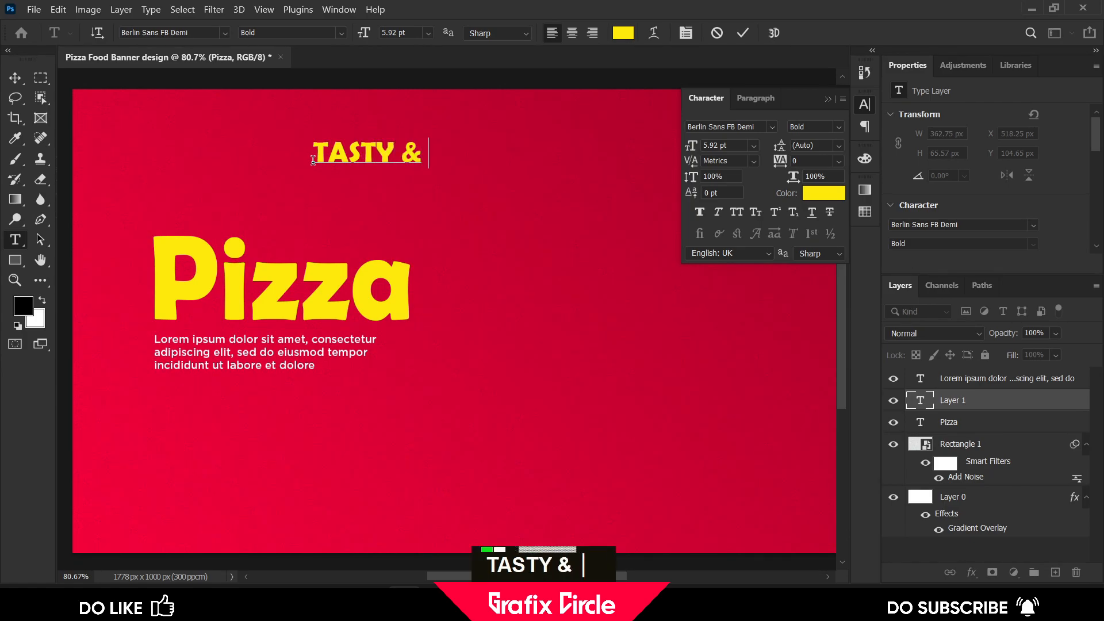
{"action": "type", "text": "Yumm"}
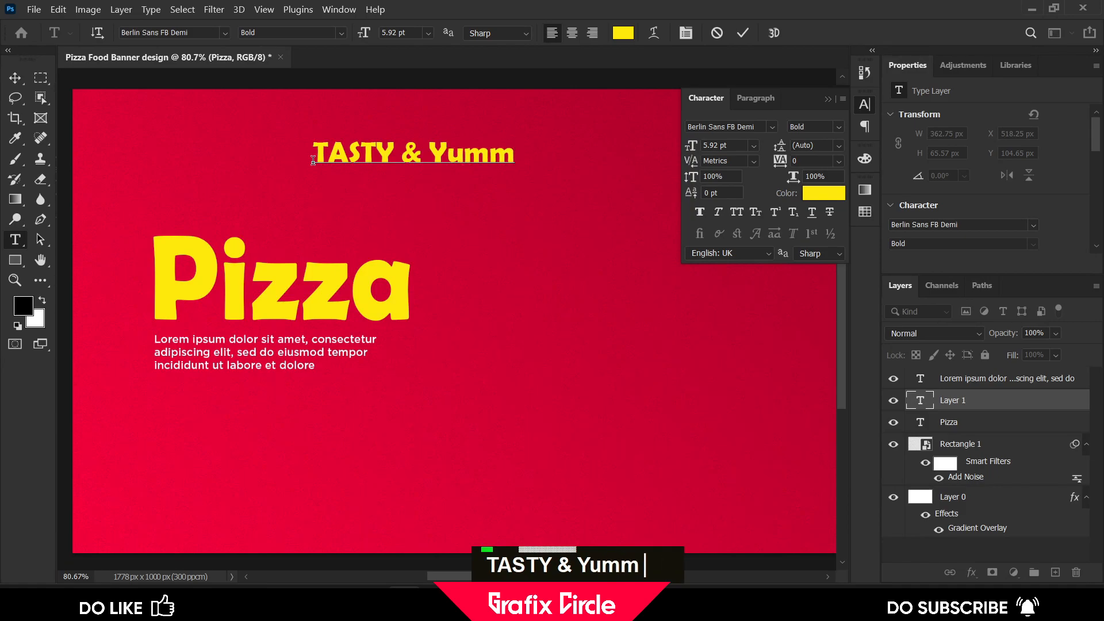
{"action": "type", "text": "y"}
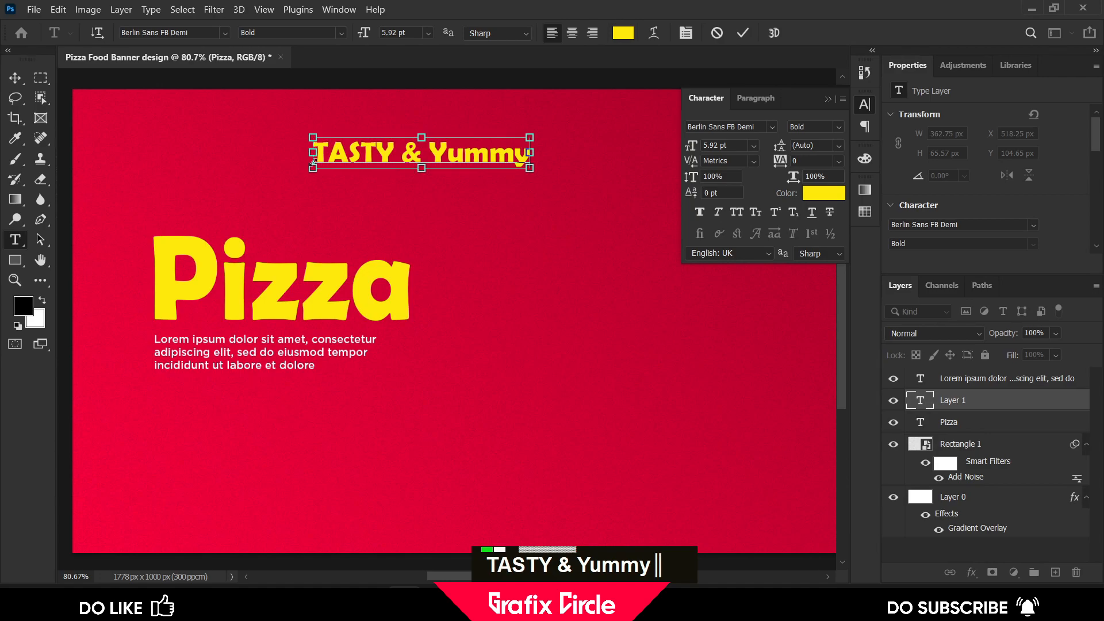
Set the tagline to all caps and change its font to Bebas Regular
{"action": "key", "text": "ctrl+a"}
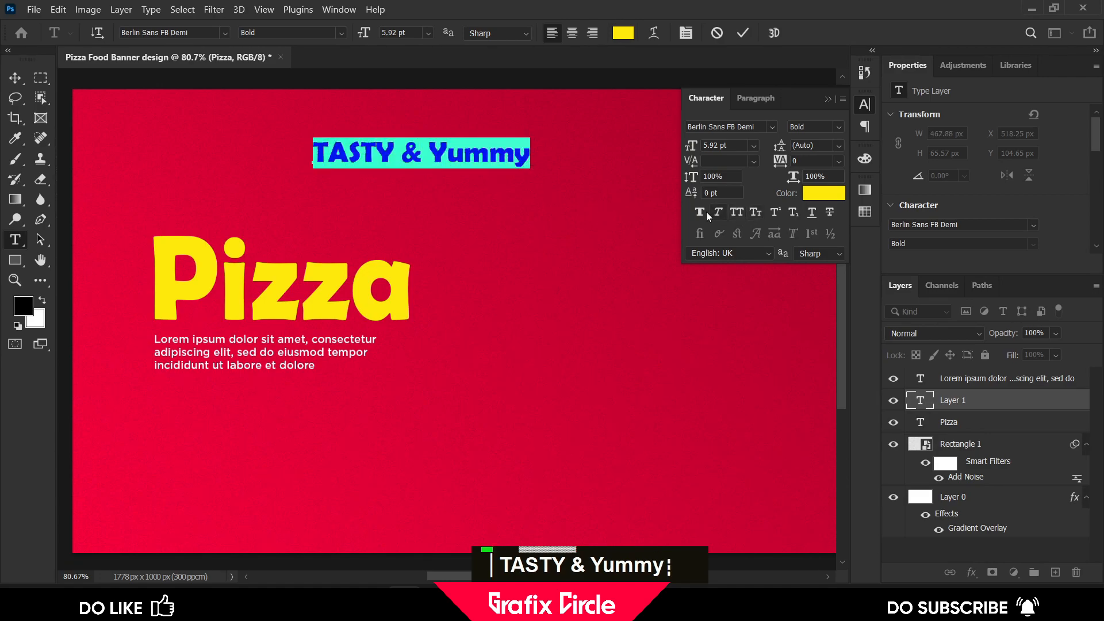
{"action": "left_click", "coordinate": [738, 212]}
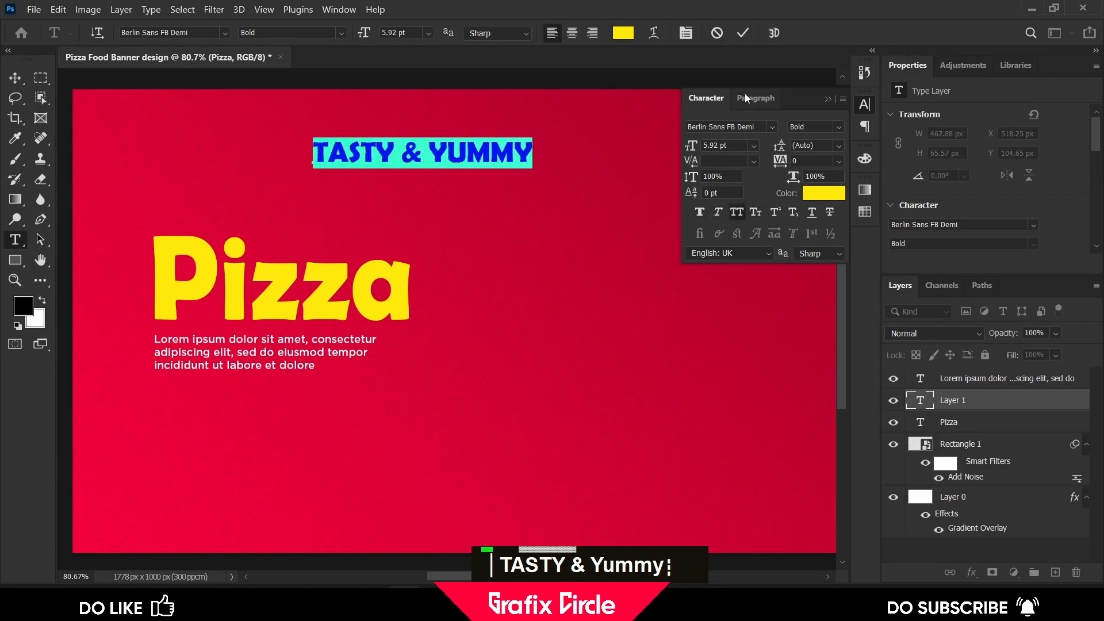
{"action": "left_click", "coordinate": [738, 126]}
{"action": "type", "text": "bebas"}
{"action": "key", "text": "ctrl+a"}
{"action": "type", "text": "bebas"}
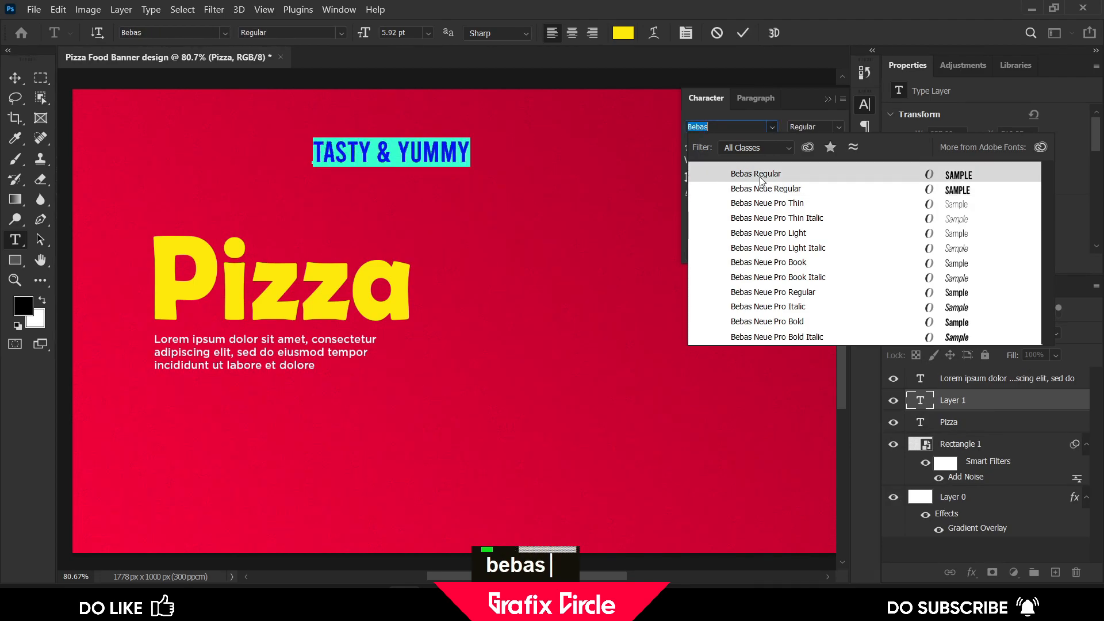
{"action": "key", "text": "Return"}
Move the tagline down to sit just above the Pizza title
{"action": "left_click", "coordinate": [11, 82]}
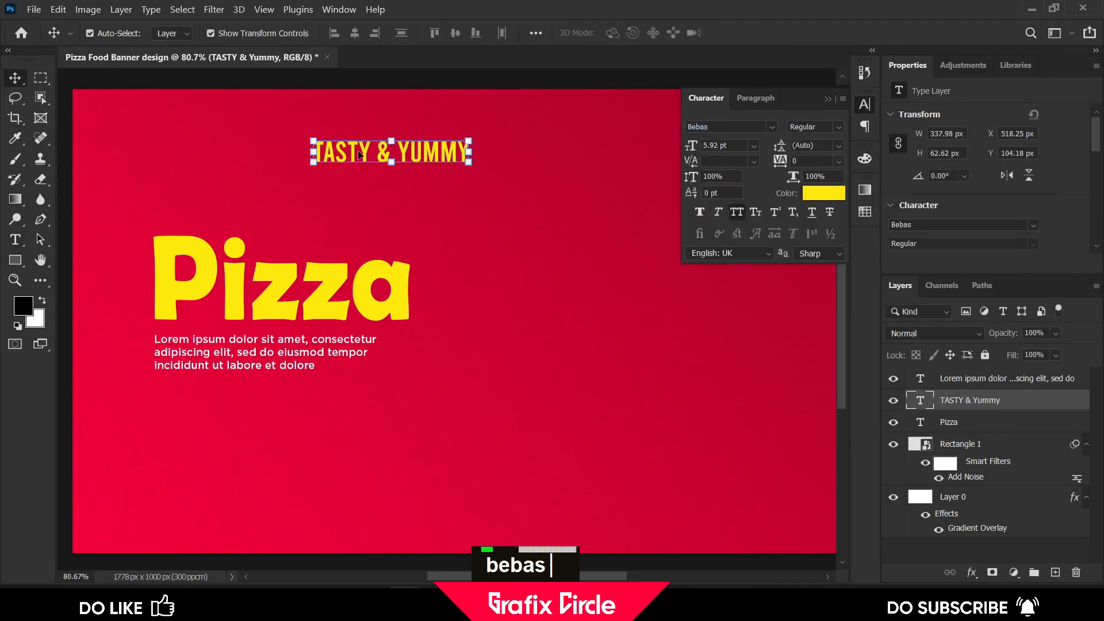
{"action": "left_click_drag", "start_coordinate": [353, 152], "coordinate": [297, 239]}
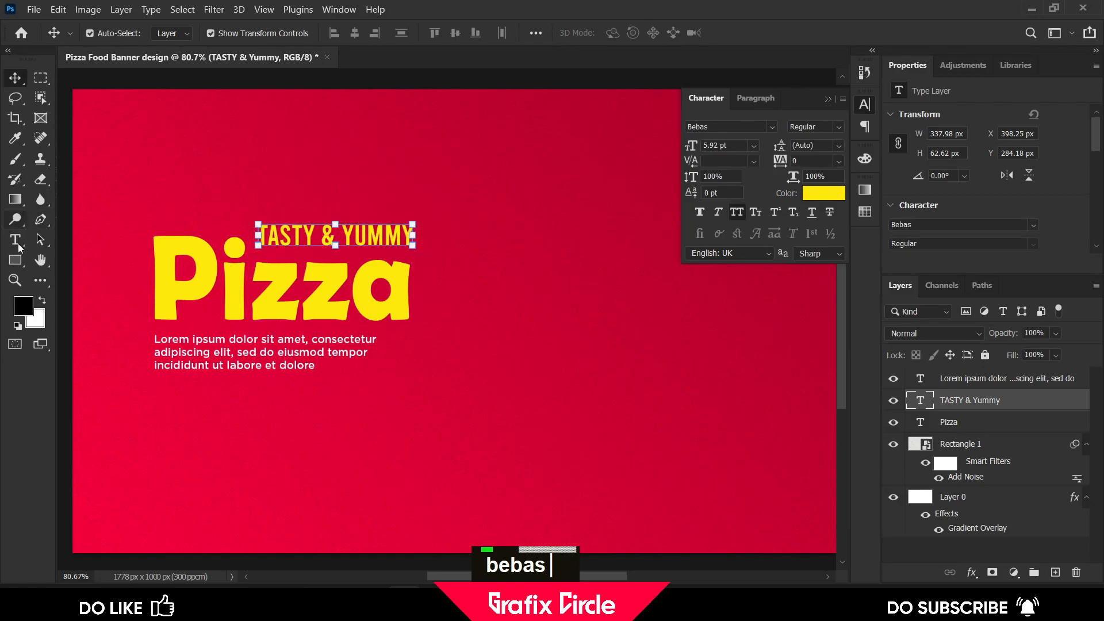
Draw a rectangle about 370 × 87 px over the tagline and place its layer beneath the tagline
{"action": "left_click", "coordinate": [15, 260]}
{"action": "left_click_drag", "start_coordinate": [246, 216], "coordinate": [417, 255]}
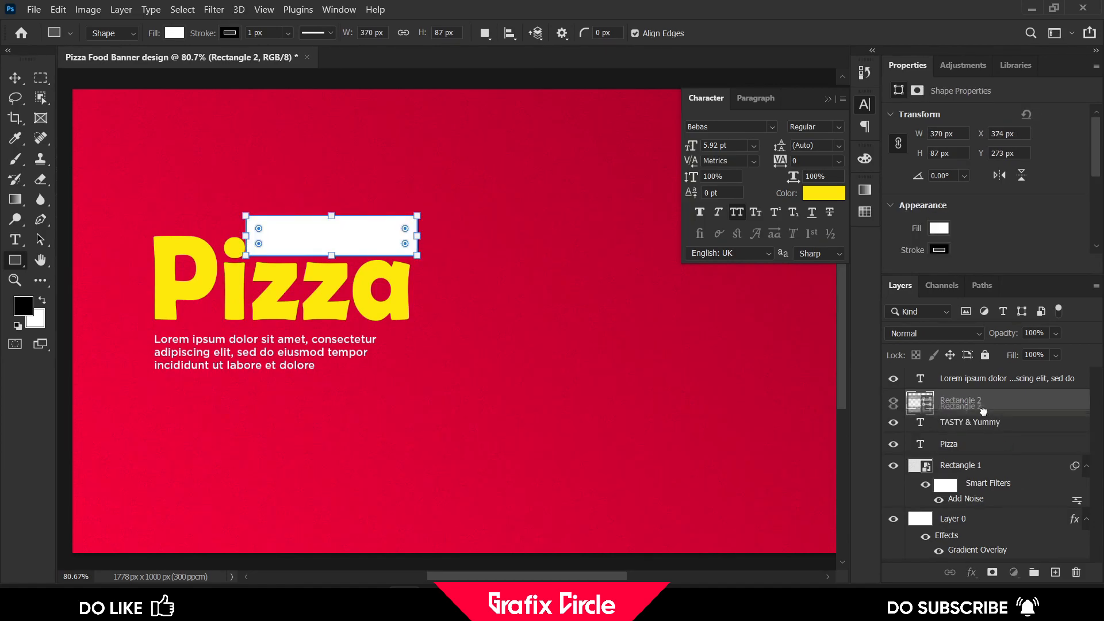
{"action": "left_click_drag", "start_coordinate": [918, 401], "coordinate": [913, 430]}
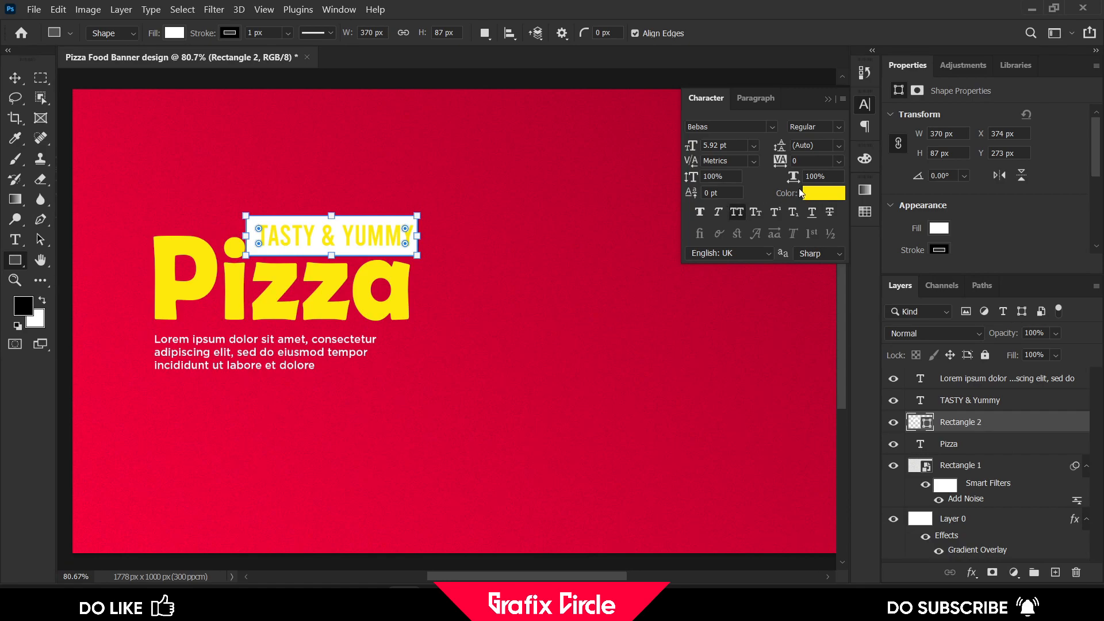
Fill the new rectangle with black
{"action": "left_click", "coordinate": [823, 193]}
{"action": "left_click_drag", "start_coordinate": [363, 157], "coordinate": [334, 324]}
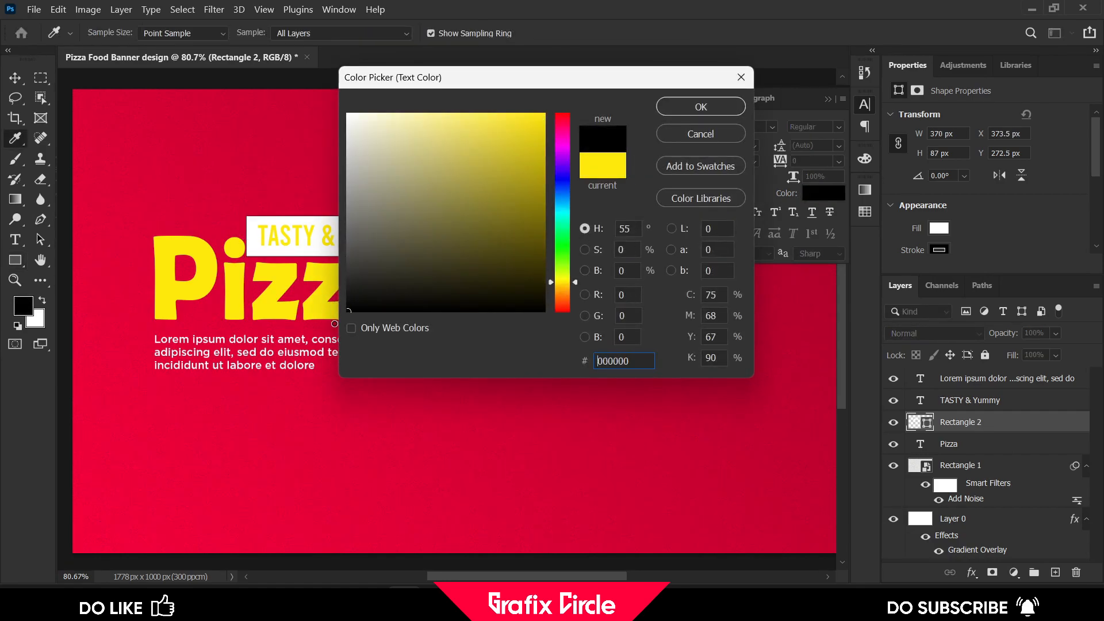
{"action": "left_click", "coordinate": [680, 105]}
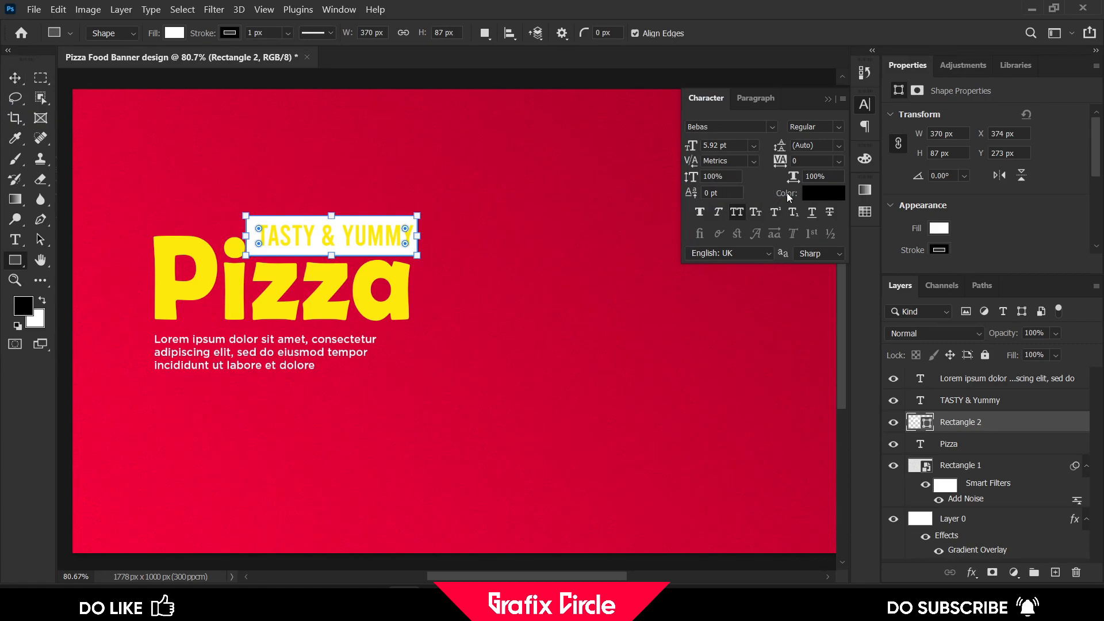
{"action": "left_click", "coordinate": [940, 229]}
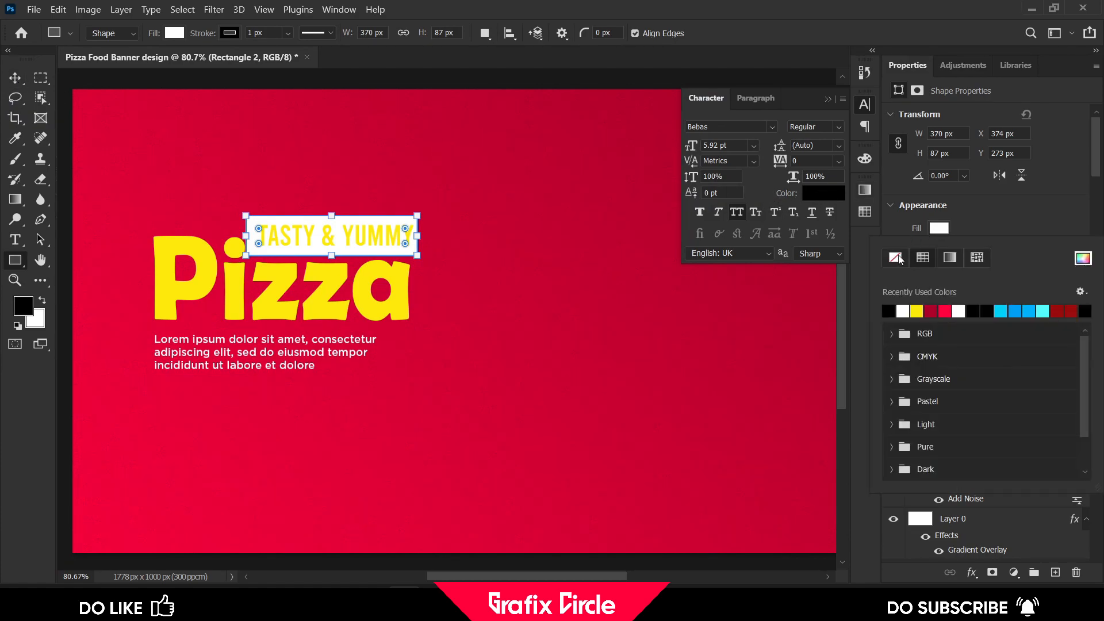
{"action": "double_click", "coordinate": [890, 311]}
{"action": "left_click", "coordinate": [946, 229]}
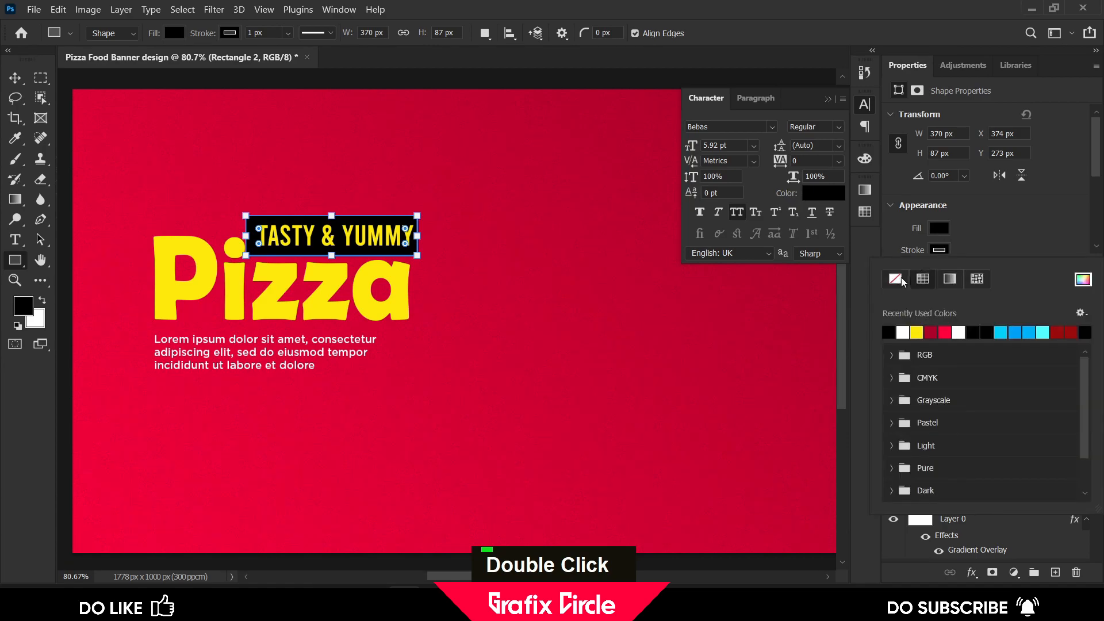
{"action": "key", "text": "v"}
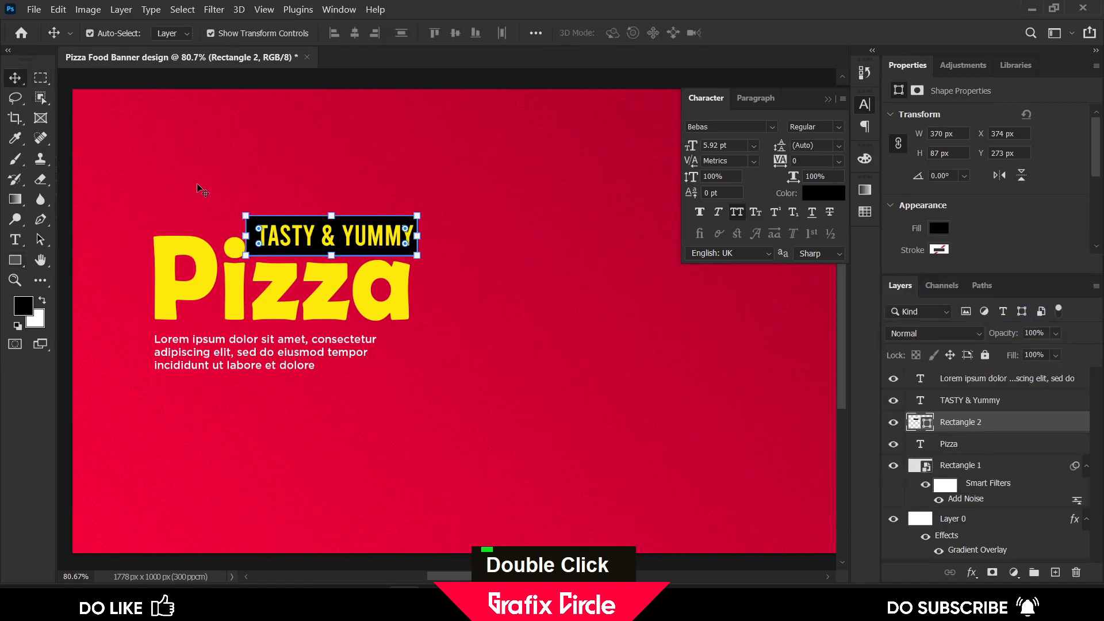
Change the tagline's text colour to white, ffffff
{"action": "left_click", "coordinate": [289, 239]}
{"action": "left_click", "coordinate": [809, 196]}
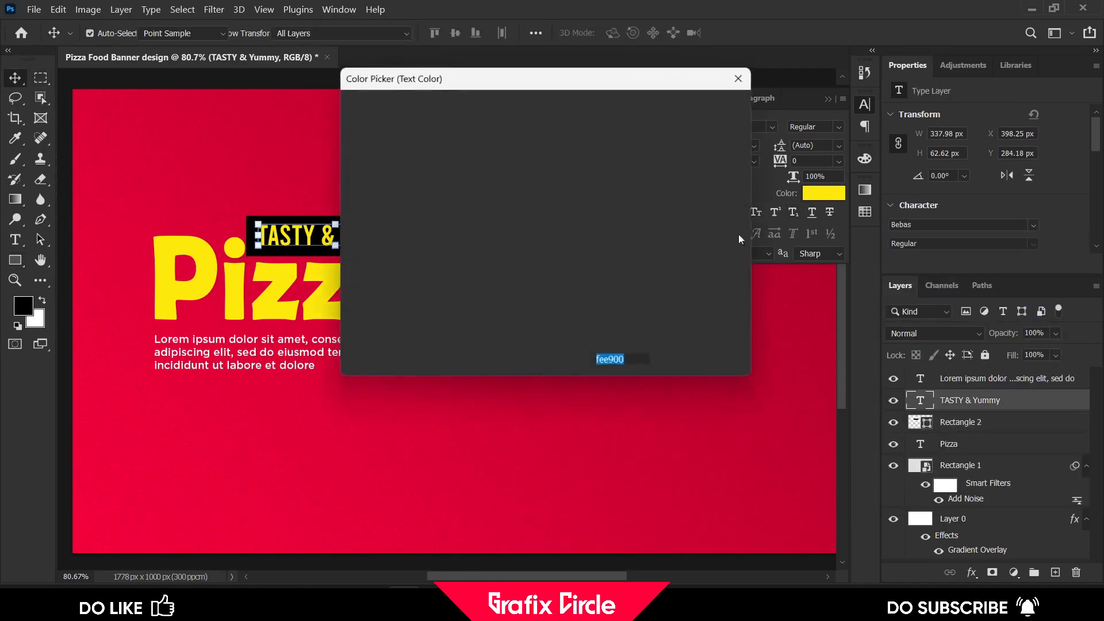
{"action": "type", "text": "ffffff"}
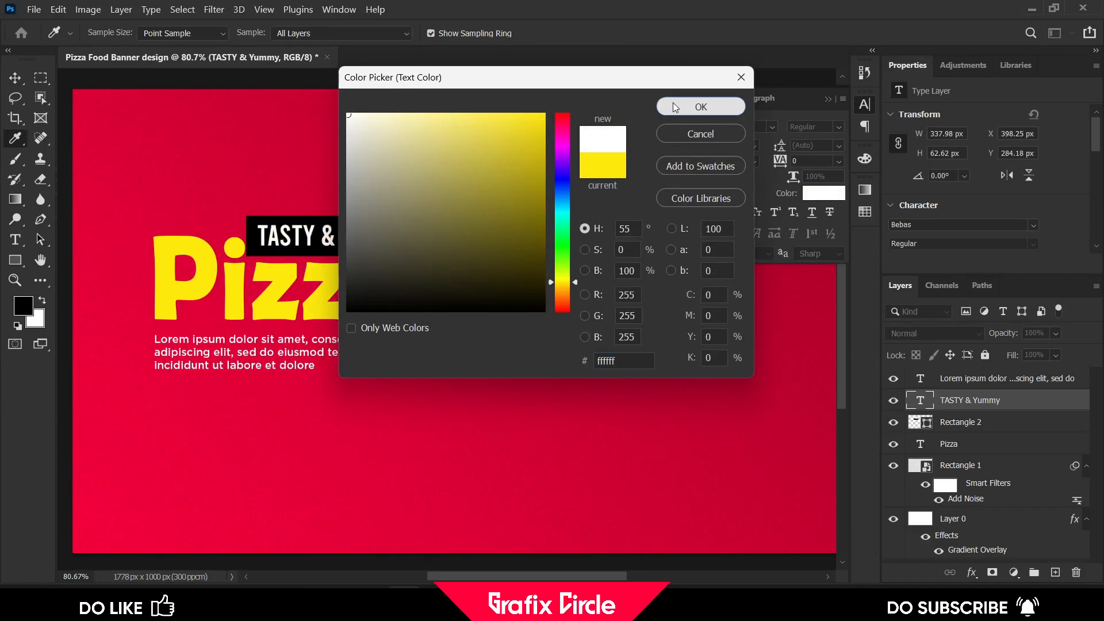
{"action": "left_click", "coordinate": [674, 106]}
Resize the black rectangle to about 357 × 66 px so it fits snugly around the tagline
{"action": "scroll", "coordinate": [283, 194], "scroll_direction": "up", "scroll_amount": 4}
{"action": "left_click_drag", "start_coordinate": [328, 183], "coordinate": [356, 150]}
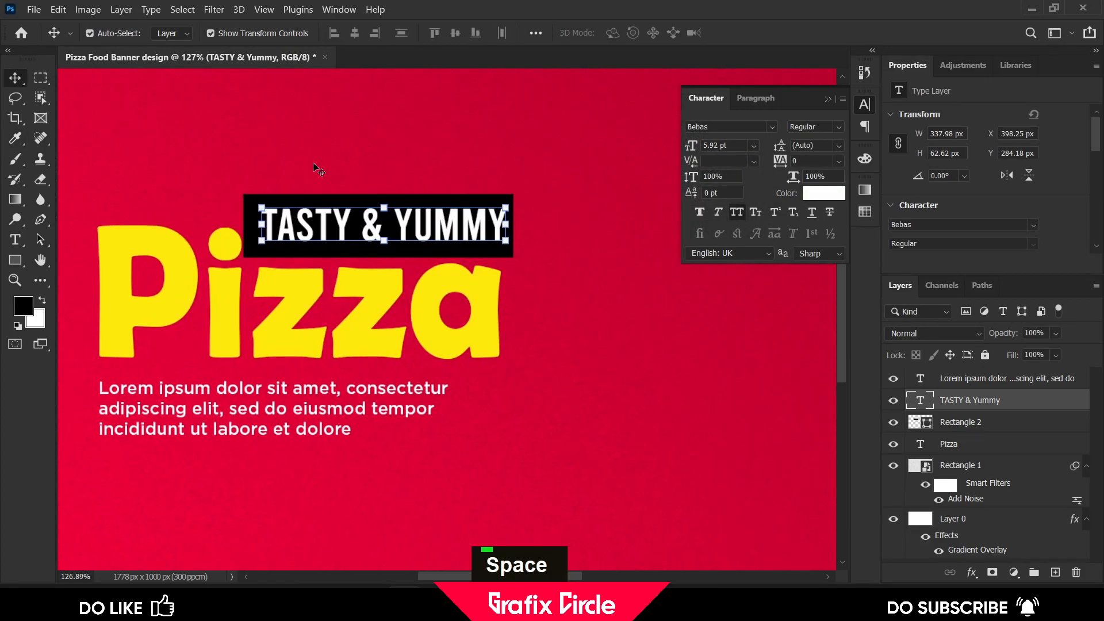
{"action": "left_click", "coordinate": [331, 165]}
{"action": "left_click", "coordinate": [249, 195]}
{"action": "scroll", "coordinate": [245, 225], "scroll_direction": "up", "scroll_amount": 2}
{"action": "left_click_drag", "start_coordinate": [241, 224], "coordinate": [254, 224]}
{"action": "left_click_drag", "start_coordinate": [427, 184], "coordinate": [427, 193]}
{"action": "key", "text": "shift"}
{"action": "left_click_drag", "start_coordinate": [427, 264], "coordinate": [427, 257]}
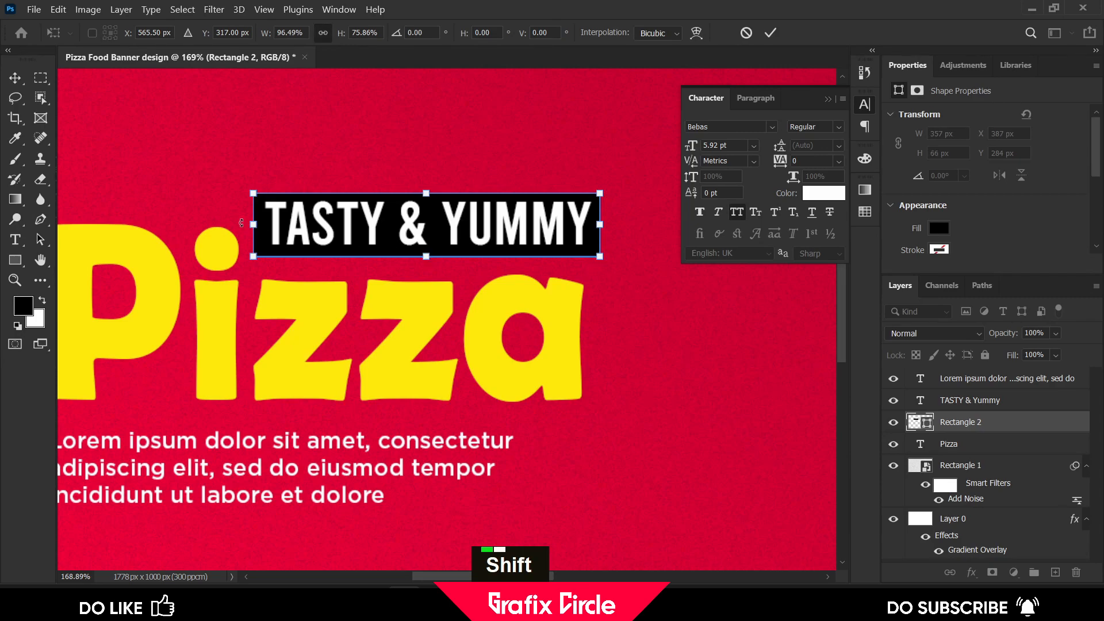
{"action": "left_click", "coordinate": [770, 33]}
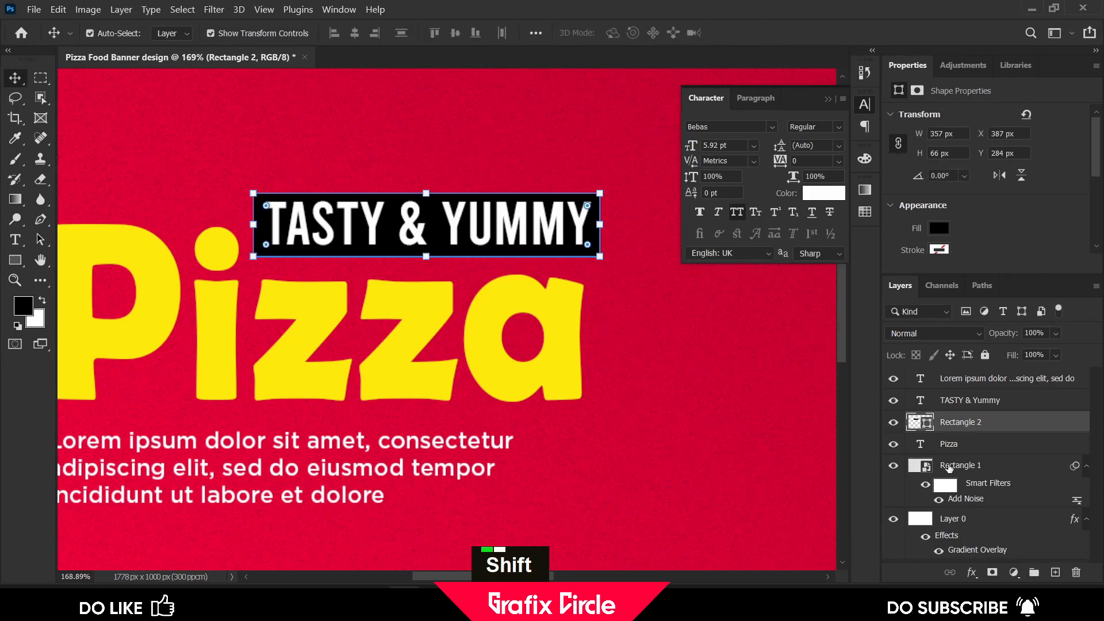
Select the tagline and its rectangle together and nudge them slightly left
{"action": "left_click", "coordinate": [978, 403], "text": "shift"}
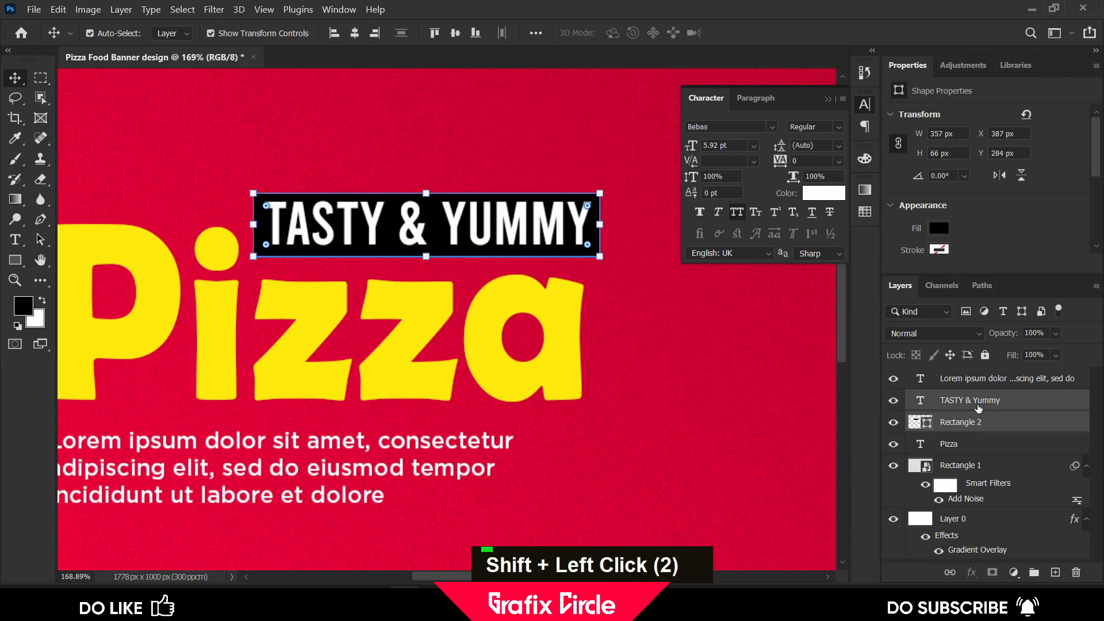
{"action": "key", "text": "Left"}
{"action": "key", "text": "Left"}
{"action": "key", "text": "Left"}
{"action": "key", "text": "Left"}
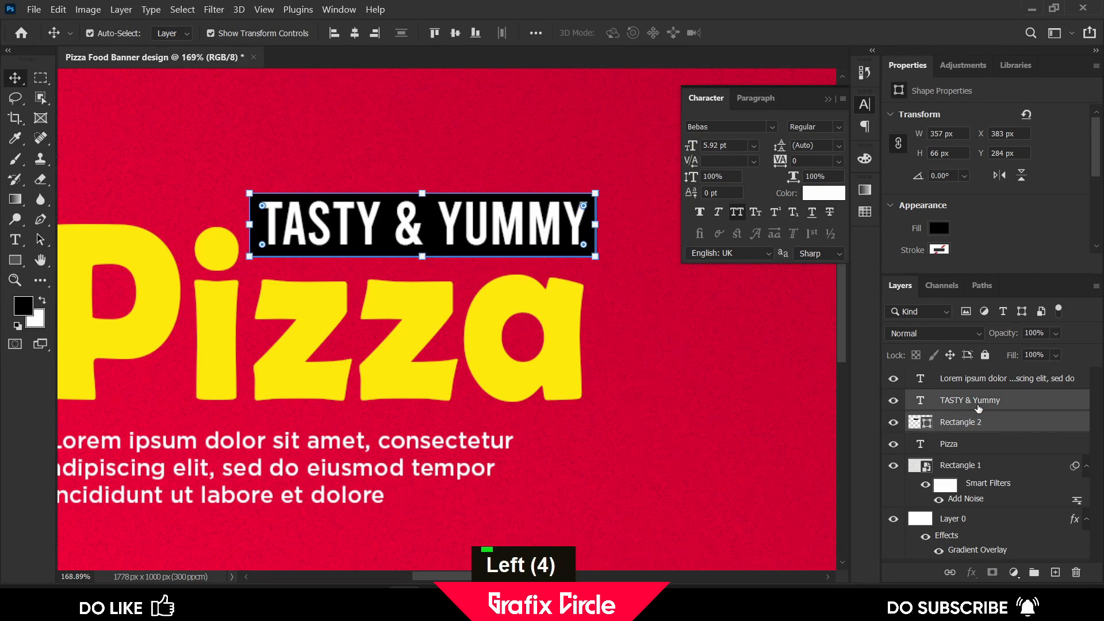
{"action": "left_click", "coordinate": [159, 168]}
{"action": "scroll", "coordinate": [185, 261], "scroll_direction": "down", "scroll_amount": 5}
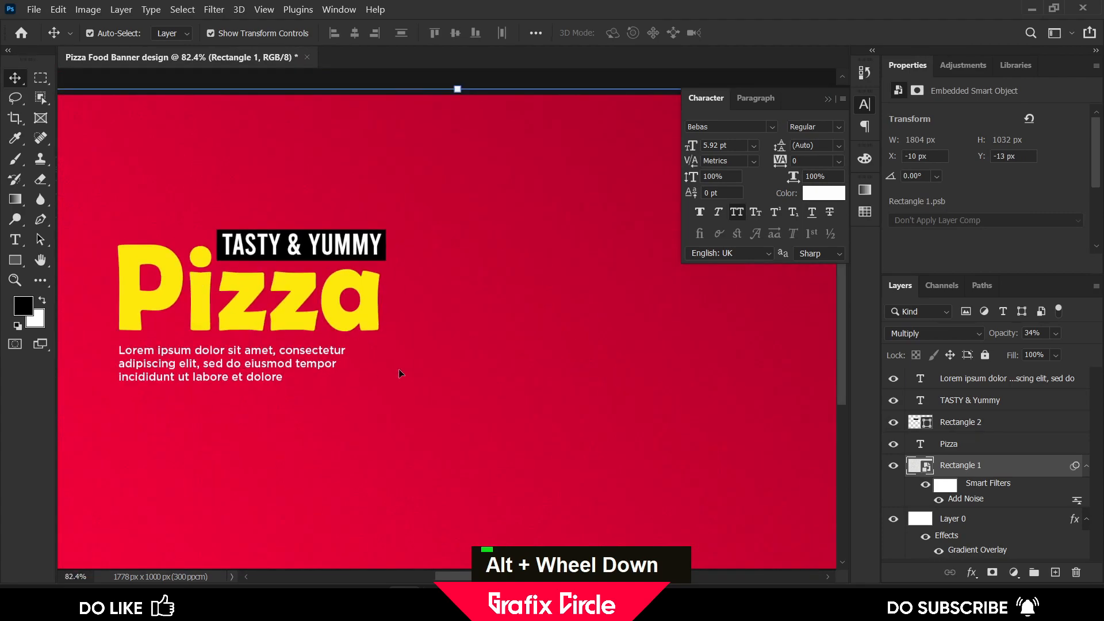
Draw a yellow rectangle about 182 × 77 px below the paragraph text
{"action": "scroll", "coordinate": [461, 344], "scroll_direction": "down", "scroll_amount": 1}
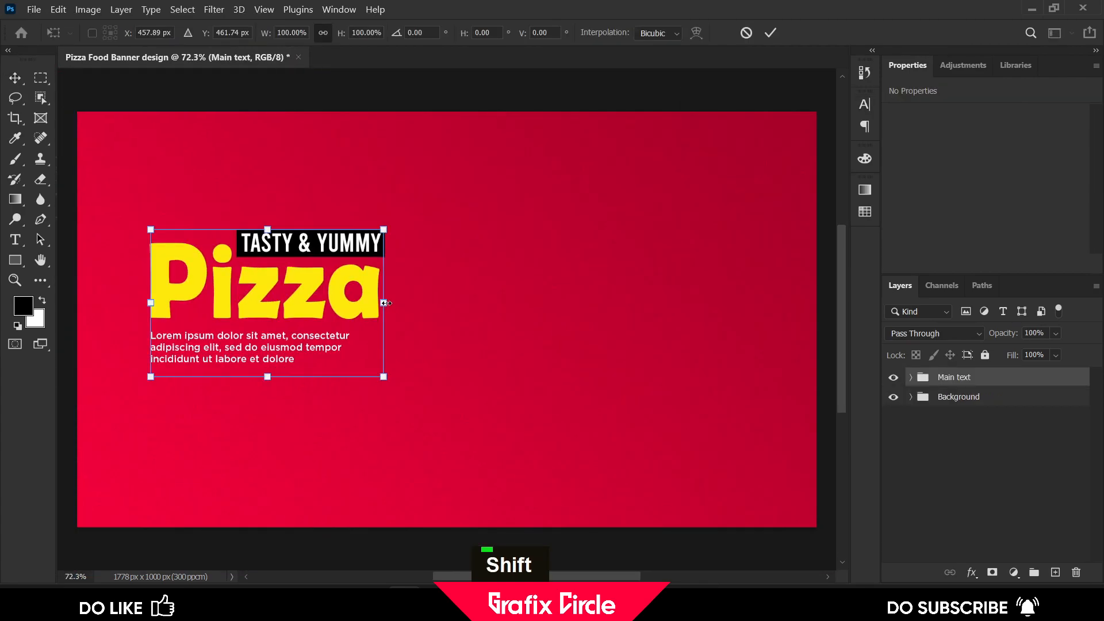
{"action": "left_click_drag", "start_coordinate": [385, 303], "coordinate": [426, 316]}
{"action": "left_click", "coordinate": [769, 33]}
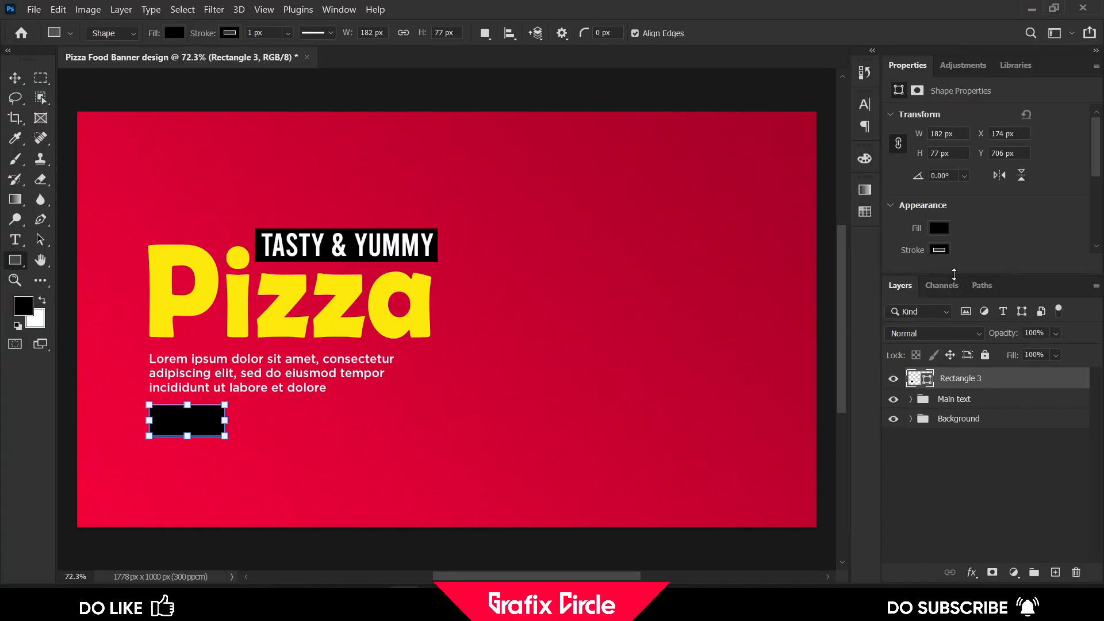
{"action": "left_click", "coordinate": [937, 228]}
{"action": "left_click", "coordinate": [917, 310]}
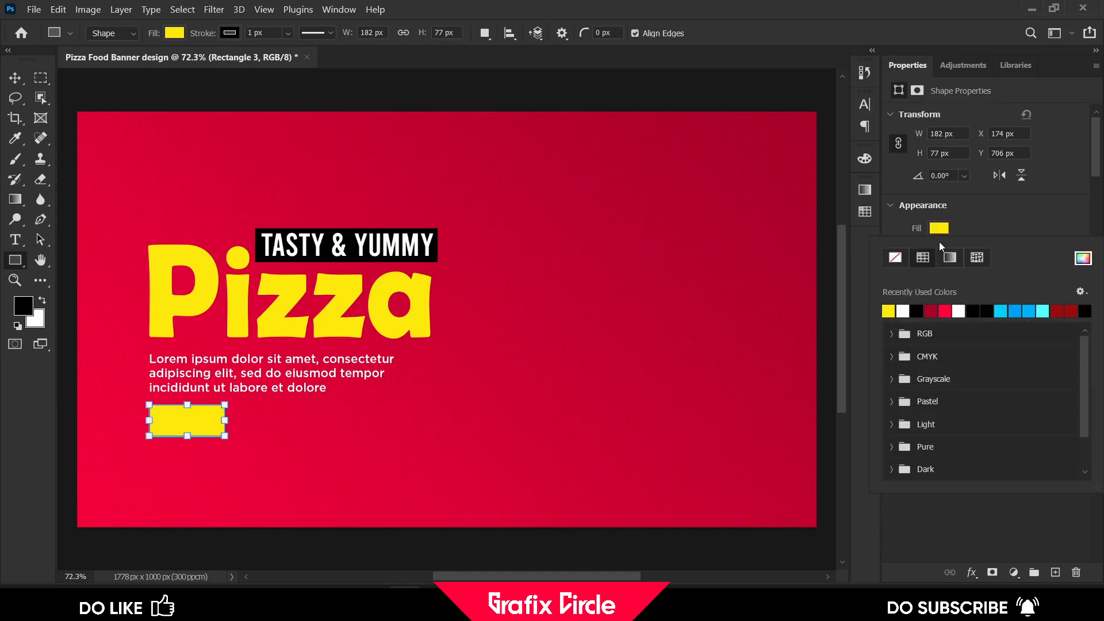
{"action": "left_click", "coordinate": [938, 244]}
{"action": "left_click", "coordinate": [939, 250]}
{"action": "left_click", "coordinate": [894, 280]}
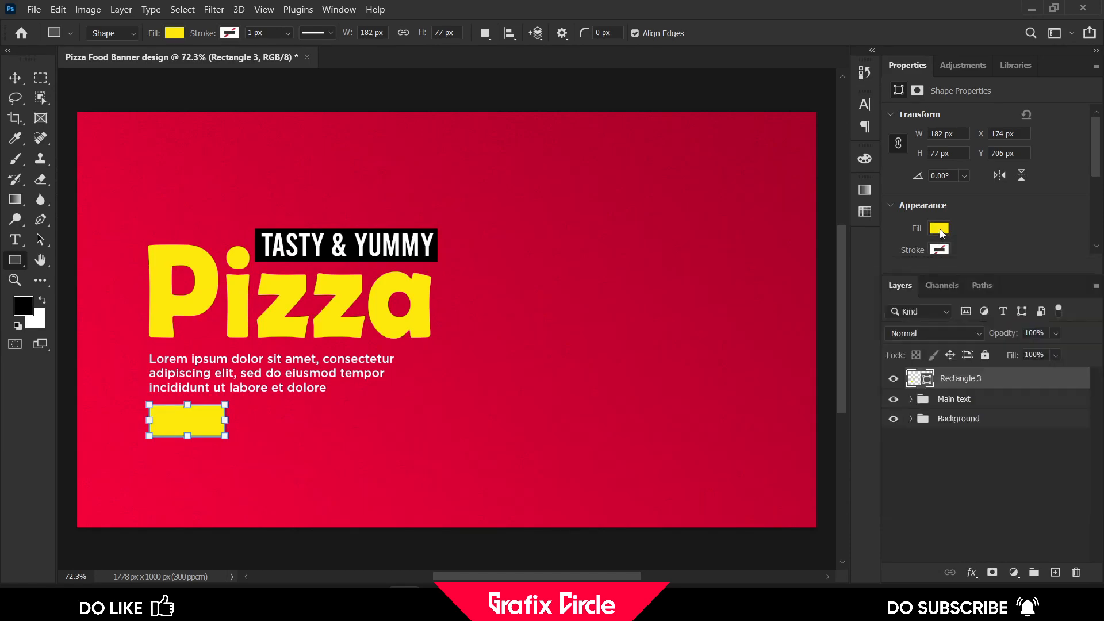
Round the yellow rectangle's corners to a 38 px radius to form a pill and nudge it slightly down
{"action": "left_click", "coordinate": [15, 78]}
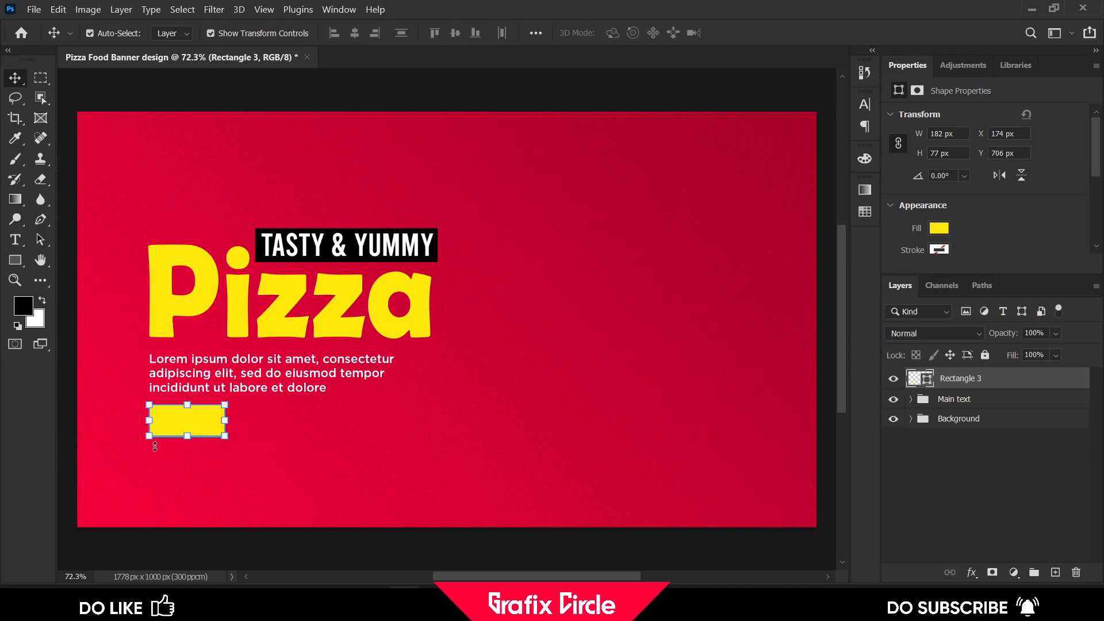
{"action": "left_click", "coordinate": [316, 419]}
{"action": "scroll", "coordinate": [153, 420], "scroll_direction": "up", "scroll_amount": 2}
{"action": "left_click", "coordinate": [178, 428]}
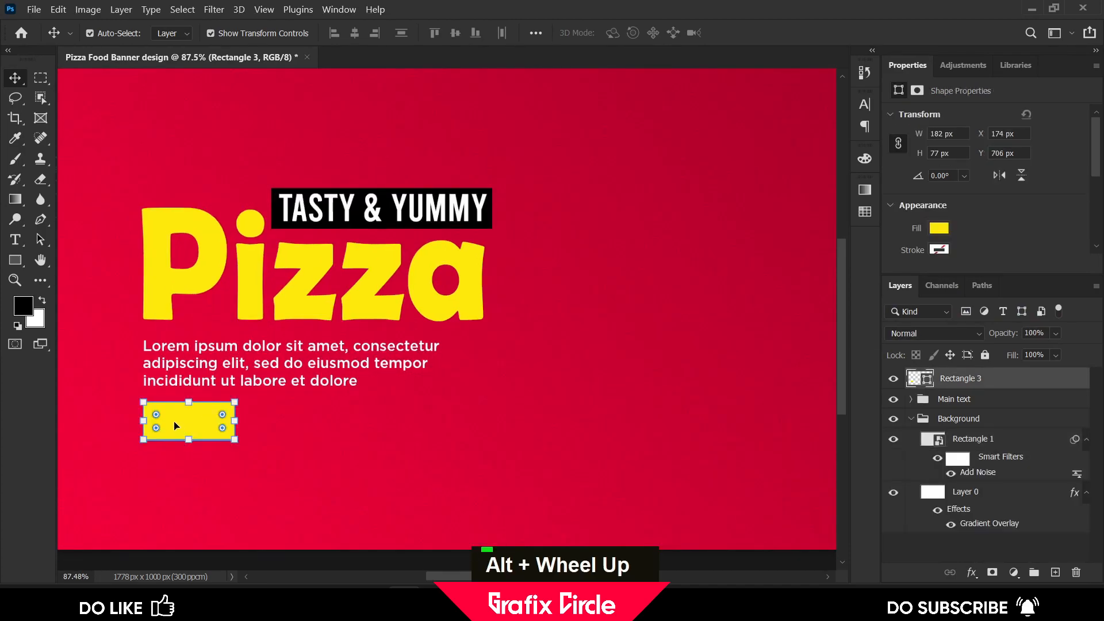
{"action": "left_click_drag", "start_coordinate": [157, 413], "coordinate": [153, 412]}
{"action": "left_click", "coordinate": [112, 307]}
{"action": "scroll", "coordinate": [113, 307], "scroll_direction": "down", "scroll_amount": 2}
{"action": "left_click", "coordinate": [170, 381]}
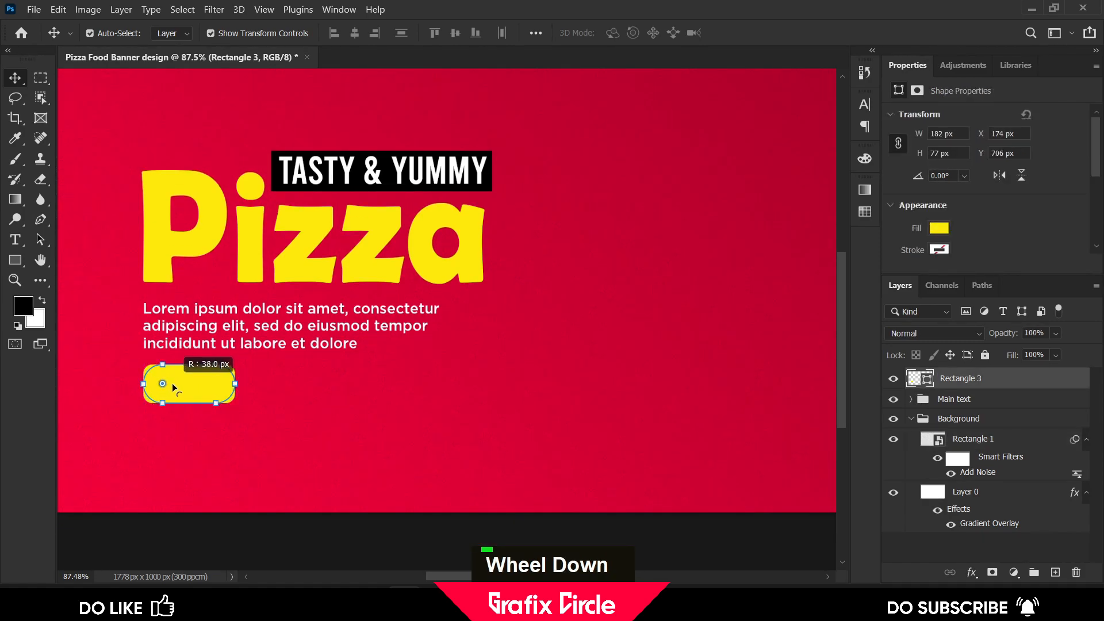
{"action": "left_click", "coordinate": [361, 405]}
{"action": "scroll", "coordinate": [198, 414], "scroll_direction": "up", "scroll_amount": 1}
{"action": "left_click_drag", "start_coordinate": [198, 415], "coordinate": [200, 419]}
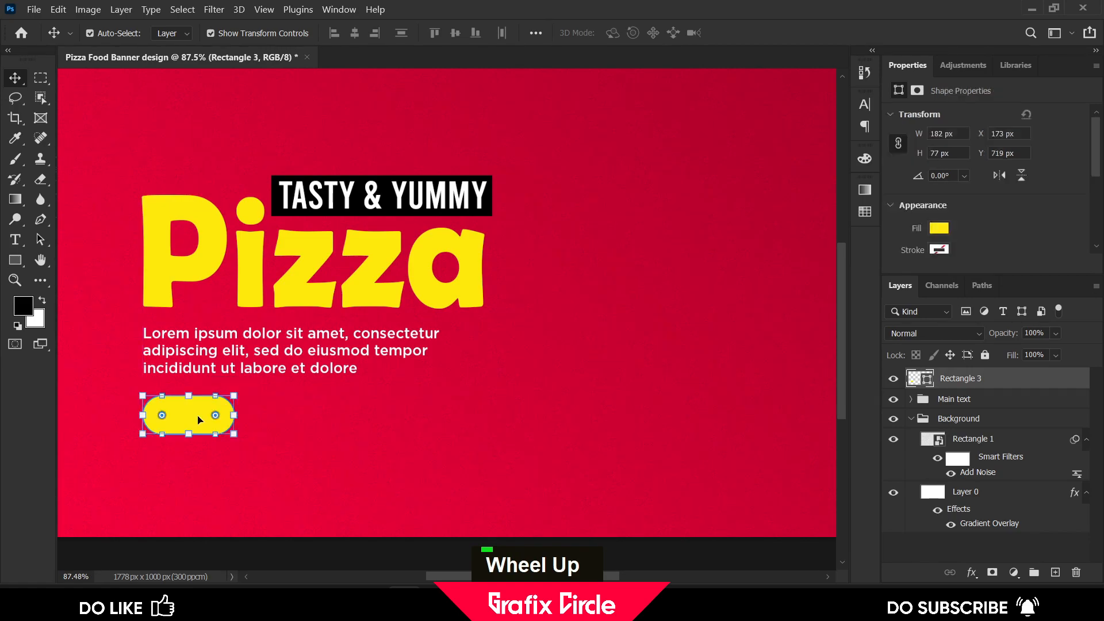
{"action": "left_click", "coordinate": [100, 154]}
Add a text layer reading "Order now" beside the pill
{"action": "left_click", "coordinate": [15, 239]}
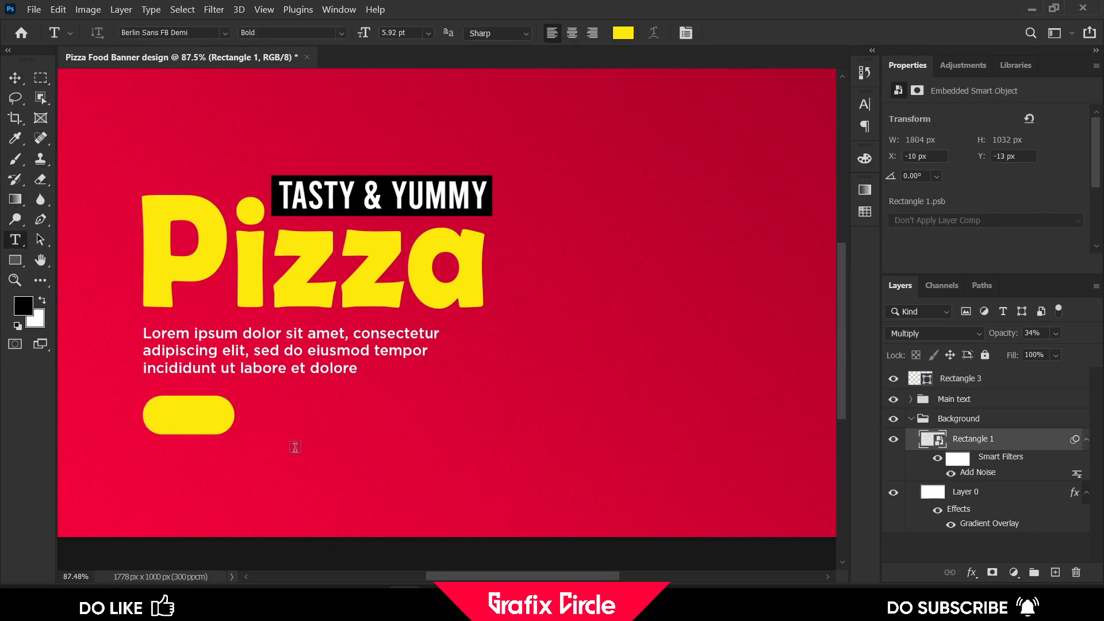
{"action": "left_click", "coordinate": [294, 448]}
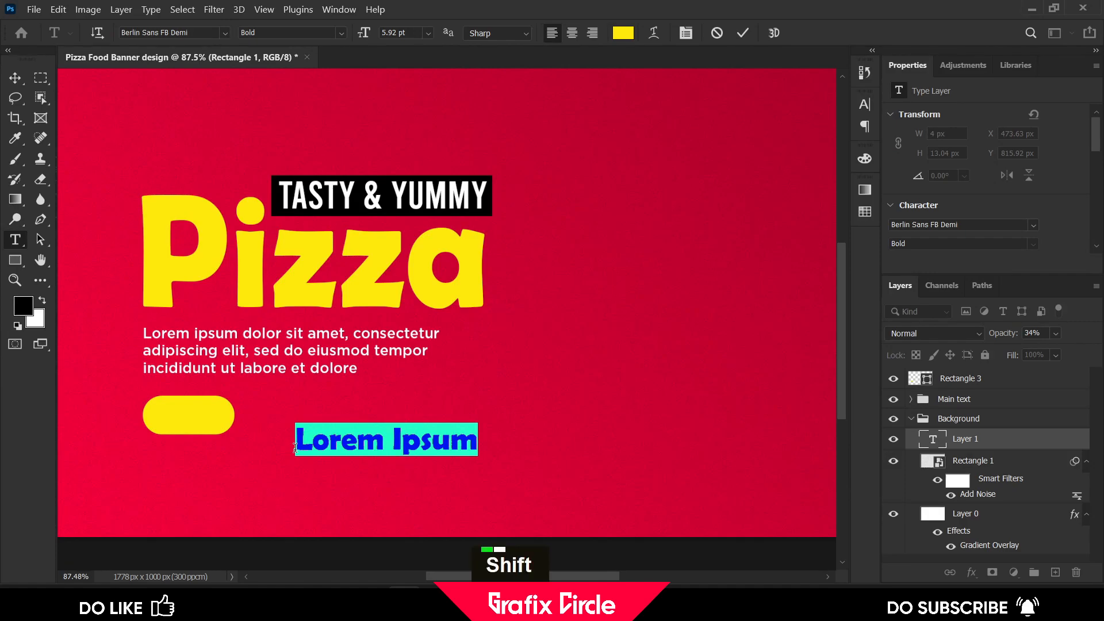
{"action": "type", "text": "Orde"}
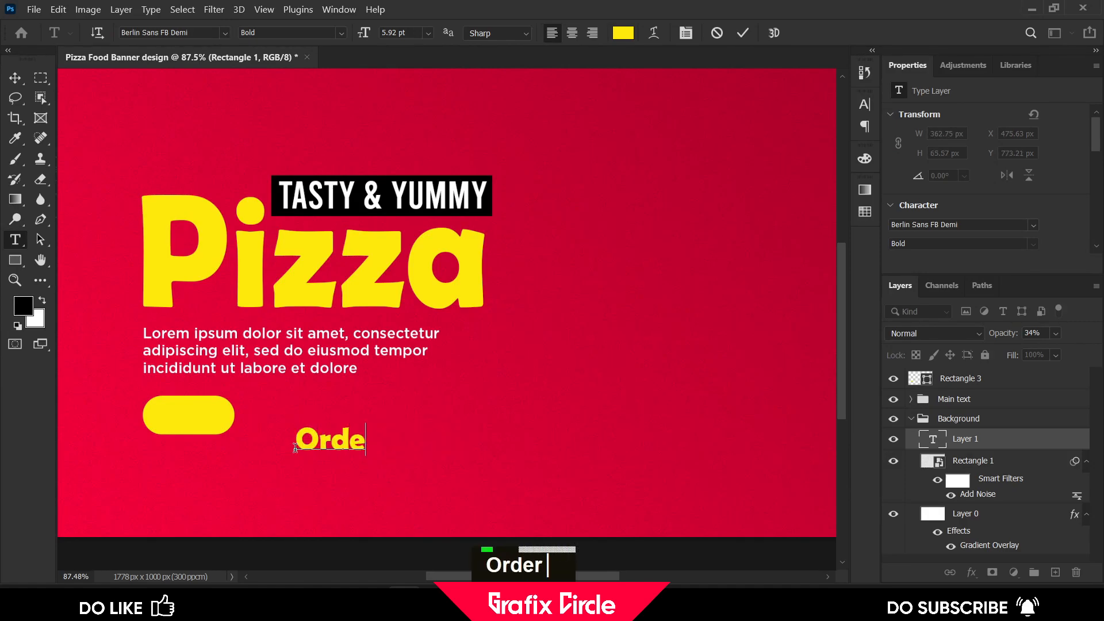
{"action": "type", "text": "r now"}
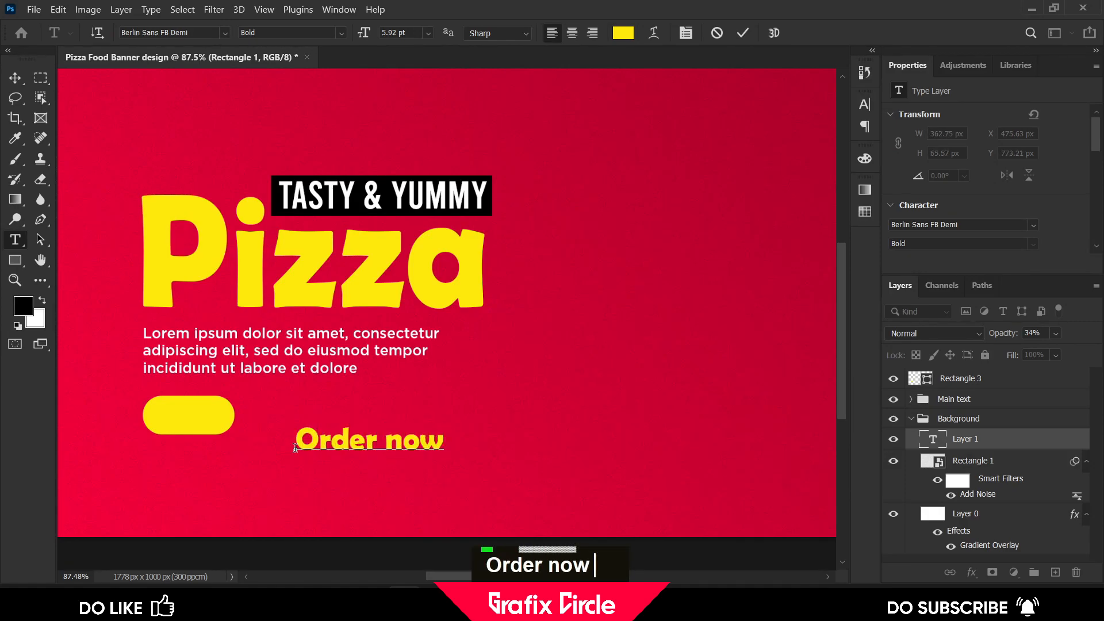
{"action": "left_click", "coordinate": [744, 32]}
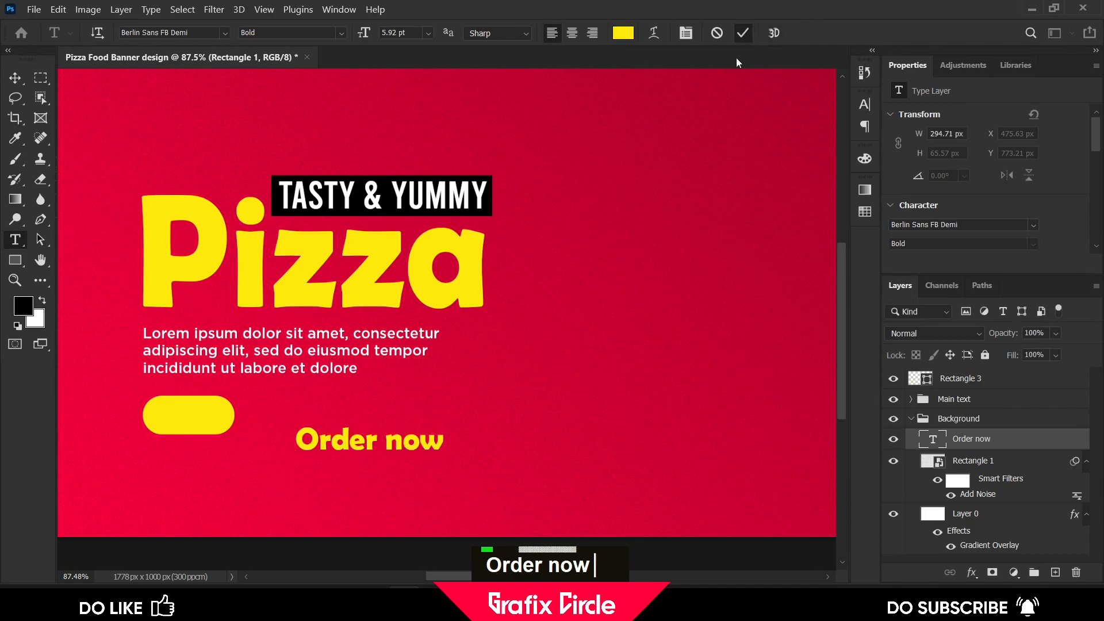
Format the "Order now" text as Bebas Regular, 3 pt, in white ffffff
{"action": "left_click", "coordinate": [863, 105]}
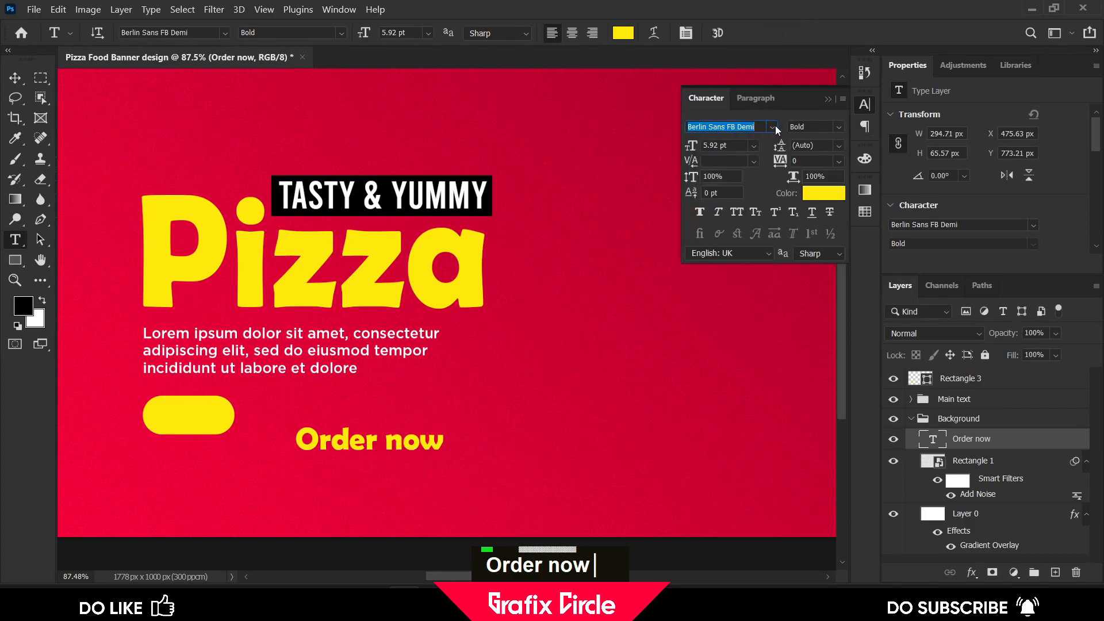
{"action": "left_click", "coordinate": [775, 126]}
{"action": "left_click", "coordinate": [767, 151]}
{"action": "left_click", "coordinate": [771, 128]}
{"action": "left_click", "coordinate": [771, 129]}
{"action": "left_click", "coordinate": [16, 78]}
{"action": "left_click", "coordinate": [823, 193]}
{"action": "type", "text": "ffffff"}
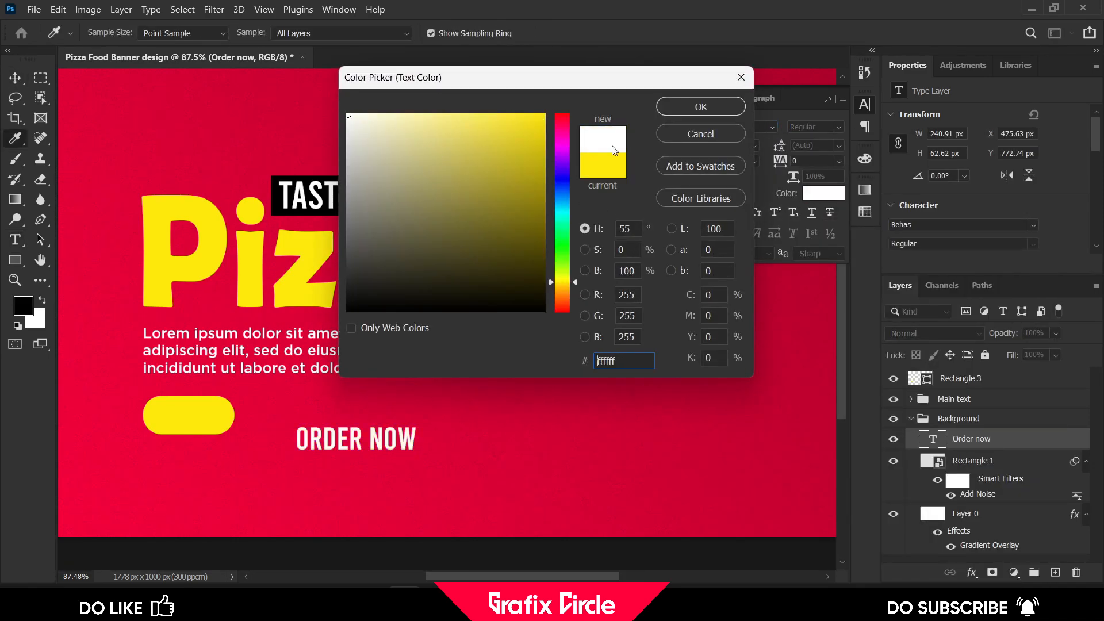
{"action": "left_click", "coordinate": [698, 106]}
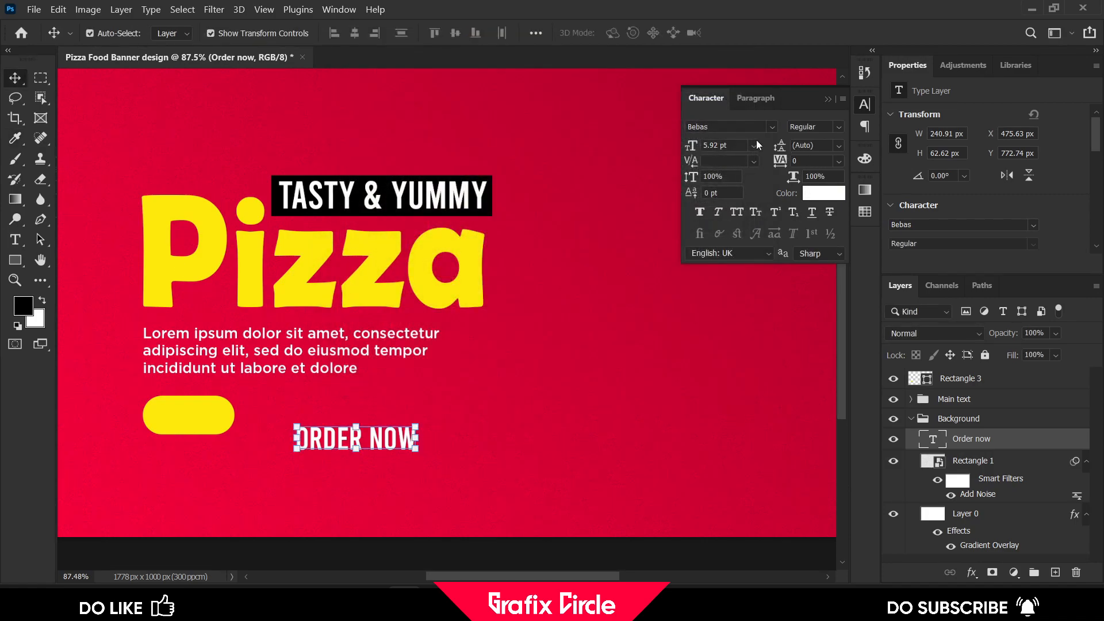
{"action": "type", "text": "3"}
{"action": "key", "text": "Return"}
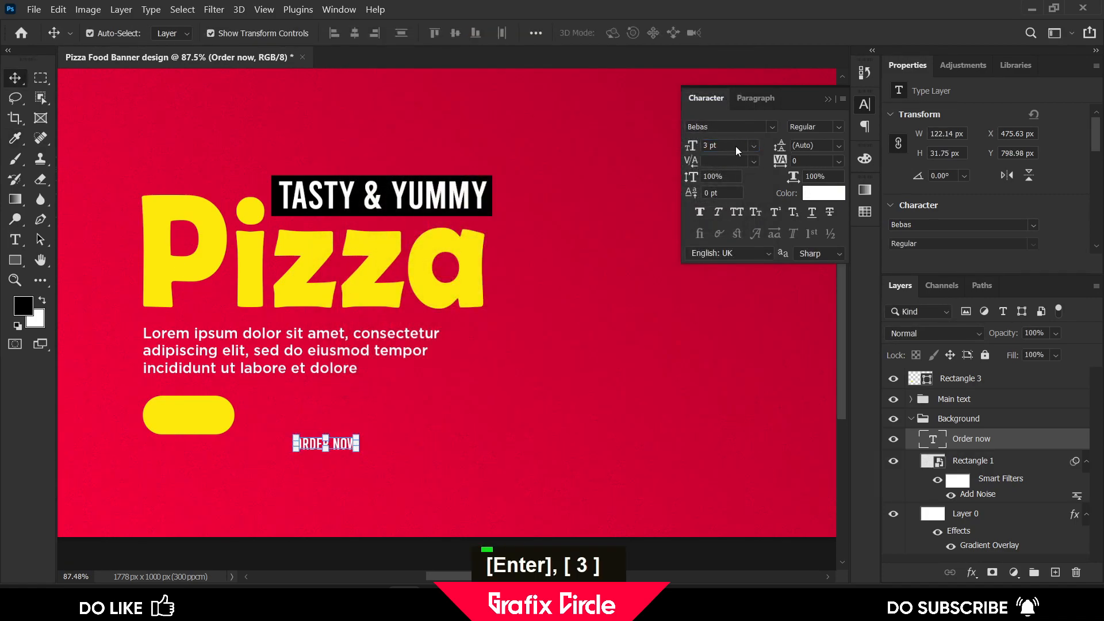
Align the "Order now" text to the centre of the yellow pill
{"action": "left_click", "coordinate": [222, 417]}
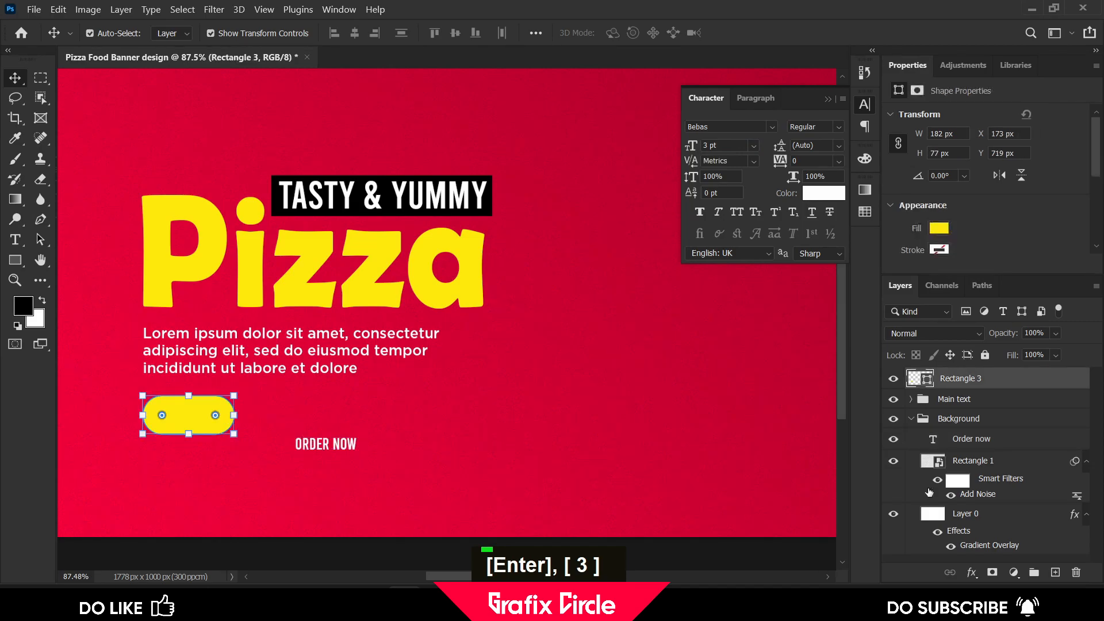
{"action": "left_click", "coordinate": [927, 381], "text": "ctrl"}
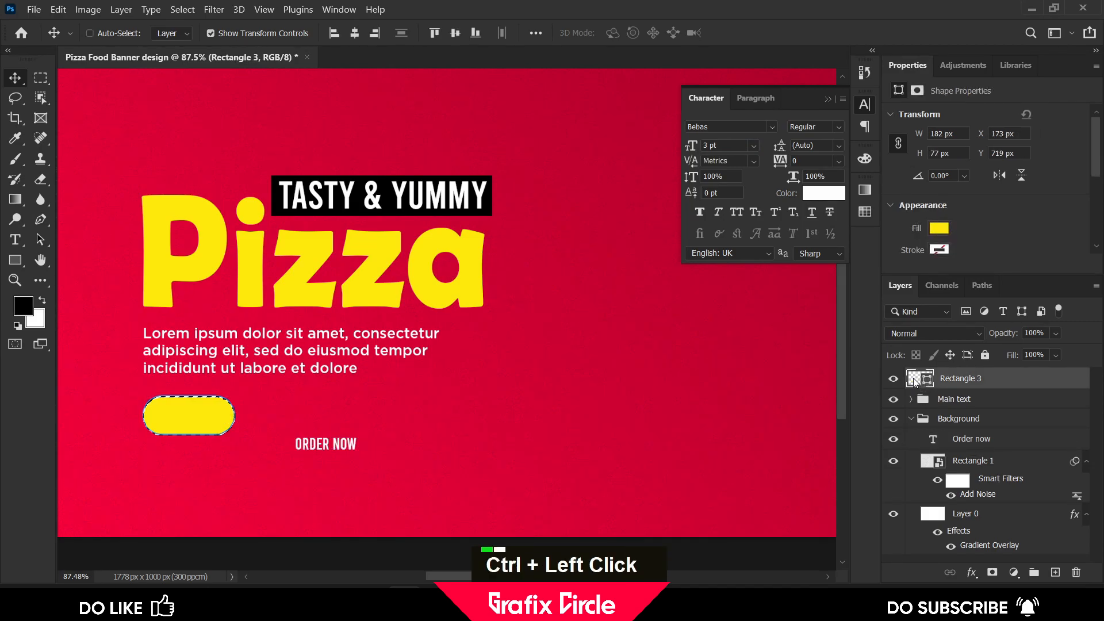
{"action": "left_click", "coordinate": [344, 450], "text": "ctrl"}
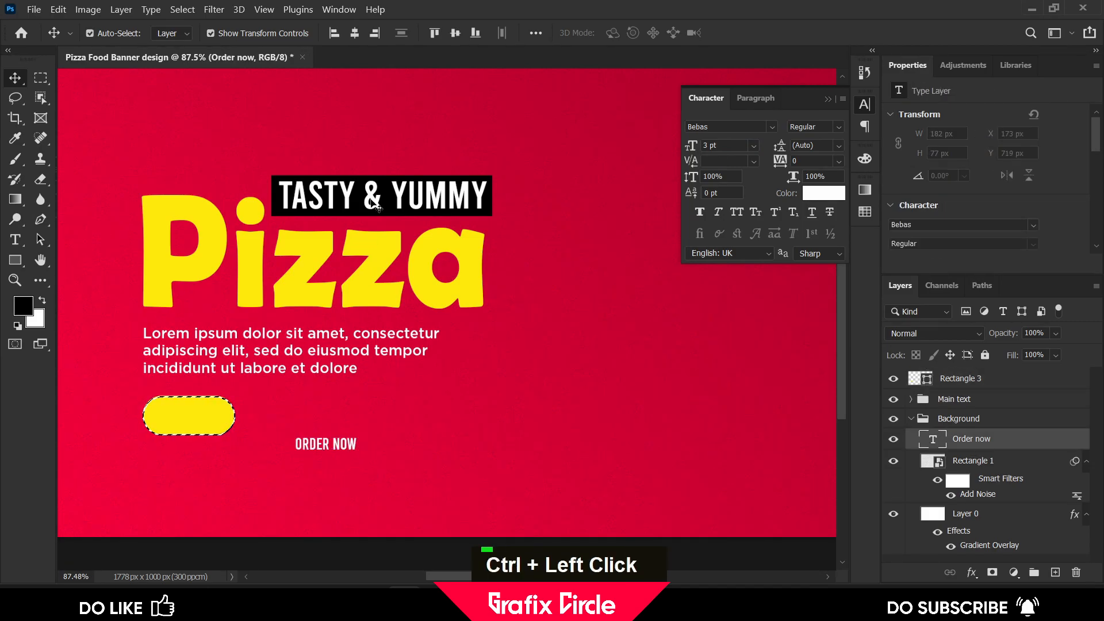
{"action": "left_click", "coordinate": [354, 34]}
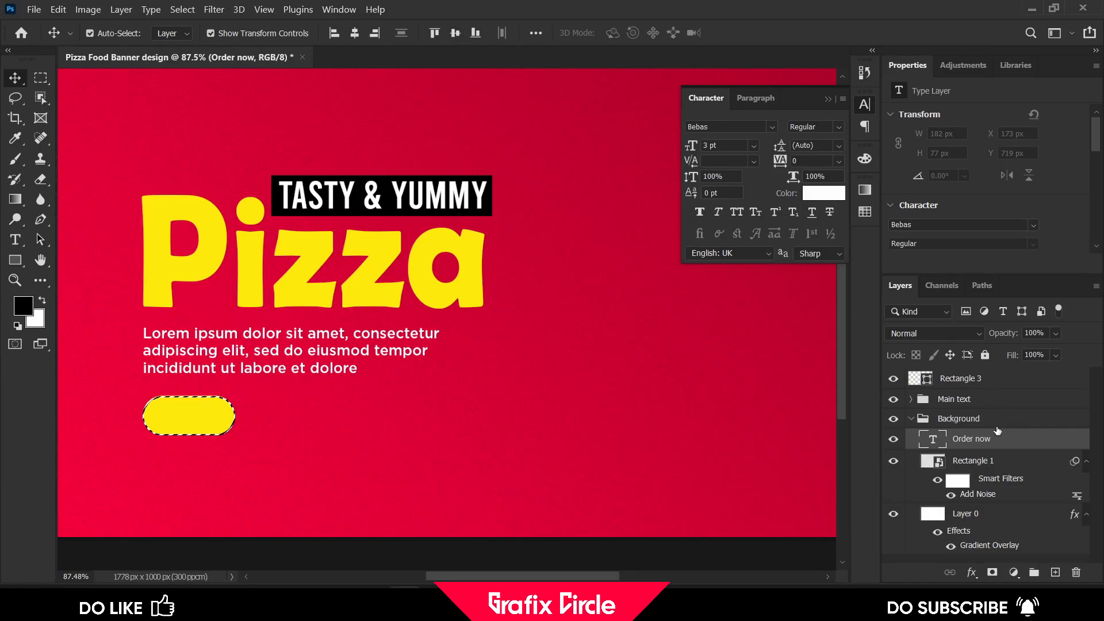
{"action": "key", "text": "Return"}
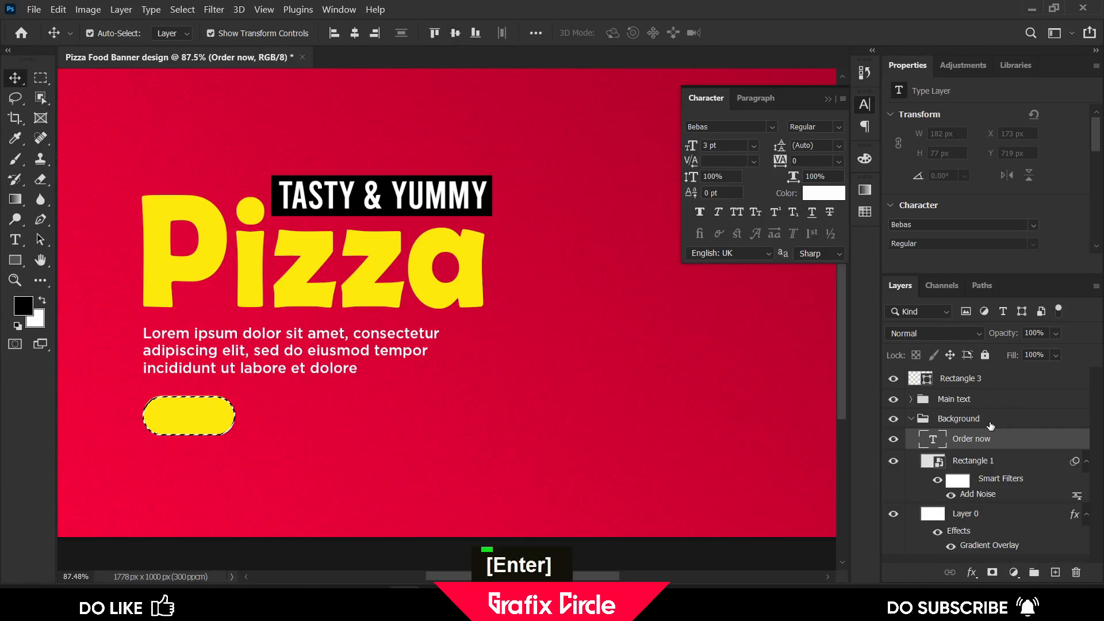
{"action": "left_click", "coordinate": [983, 461]}
{"action": "left_click_drag", "start_coordinate": [981, 462], "coordinate": [985, 445]}
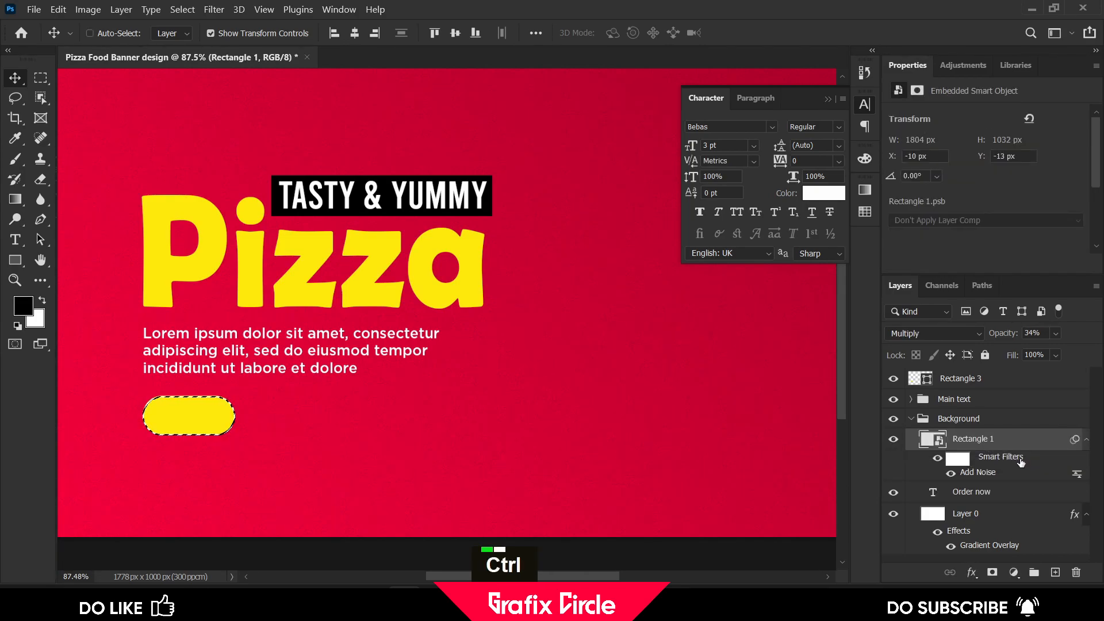
{"action": "key", "text": "ctrl+z"}
Move the "Order now" layer above the pill rectangle in the layer stack
{"action": "left_click", "coordinate": [951, 380]}
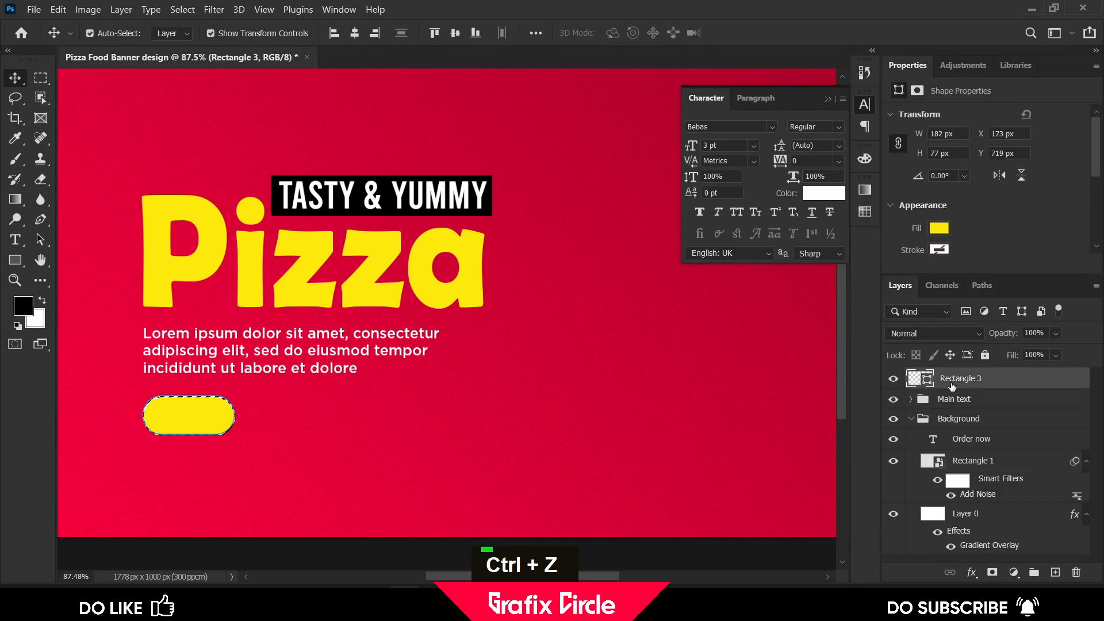
{"action": "left_click_drag", "start_coordinate": [972, 441], "coordinate": [935, 401]}
{"action": "left_click", "coordinate": [911, 440]}
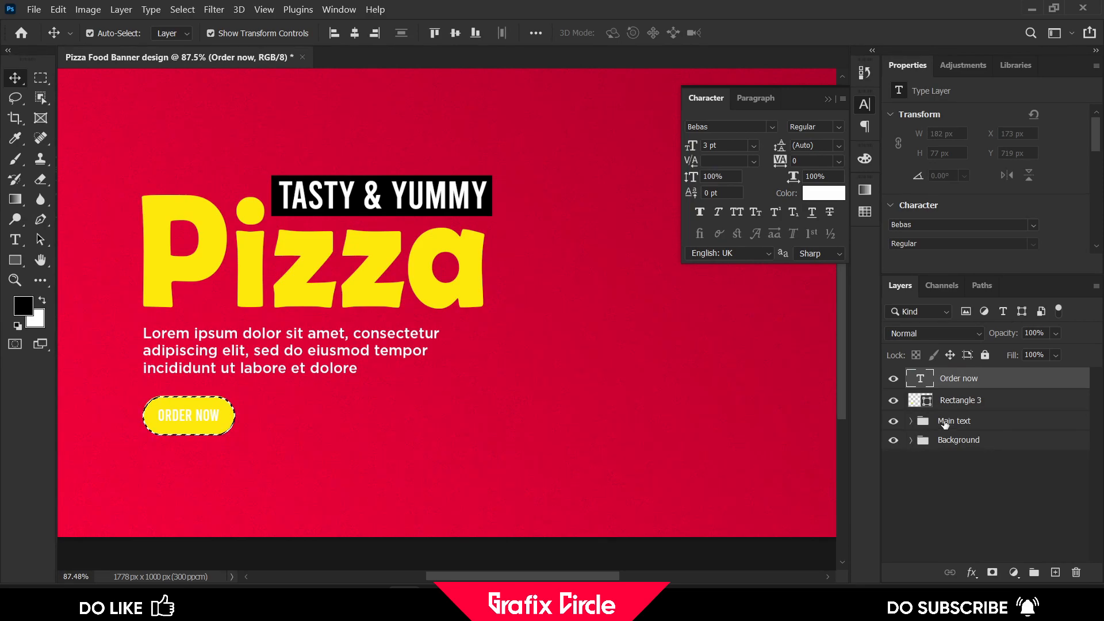
Set the "Order now" text colour to dark red 690000
{"action": "left_click", "coordinate": [832, 200]}
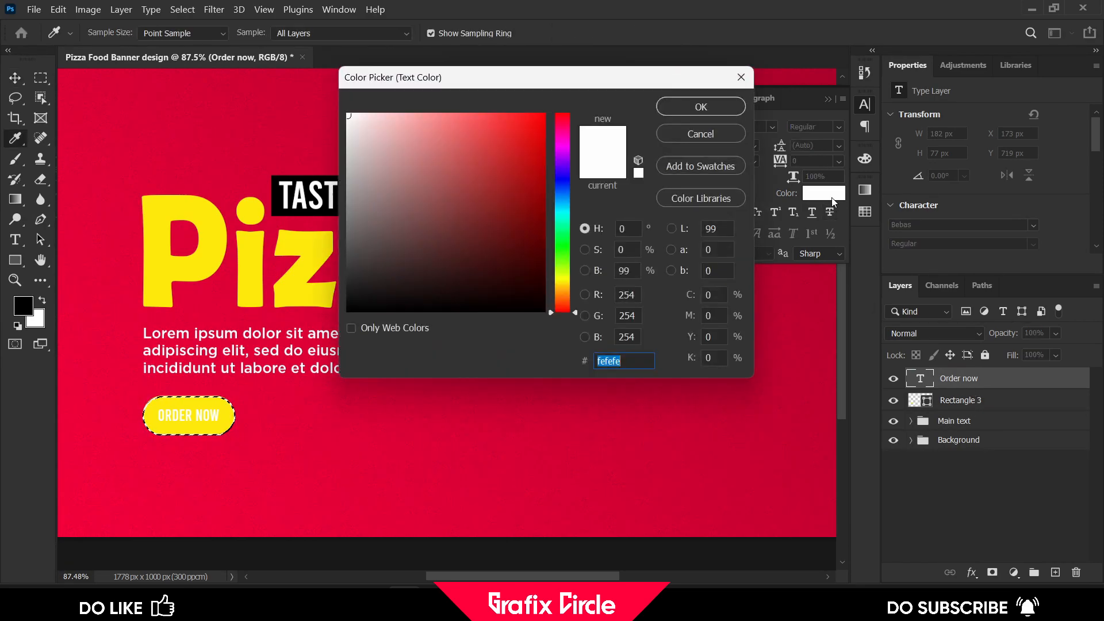
{"action": "left_click", "coordinate": [539, 216]}
{"action": "left_click_drag", "start_coordinate": [540, 216], "coordinate": [544, 230]}
{"action": "double_click", "coordinate": [598, 360]}
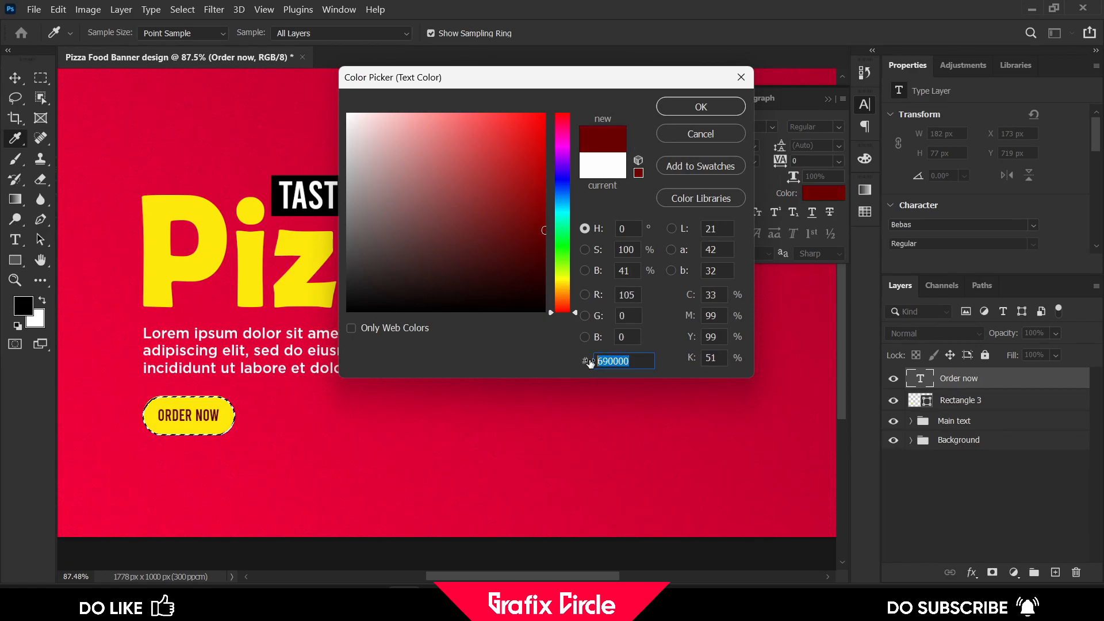
{"action": "left_click", "coordinate": [828, 99]}
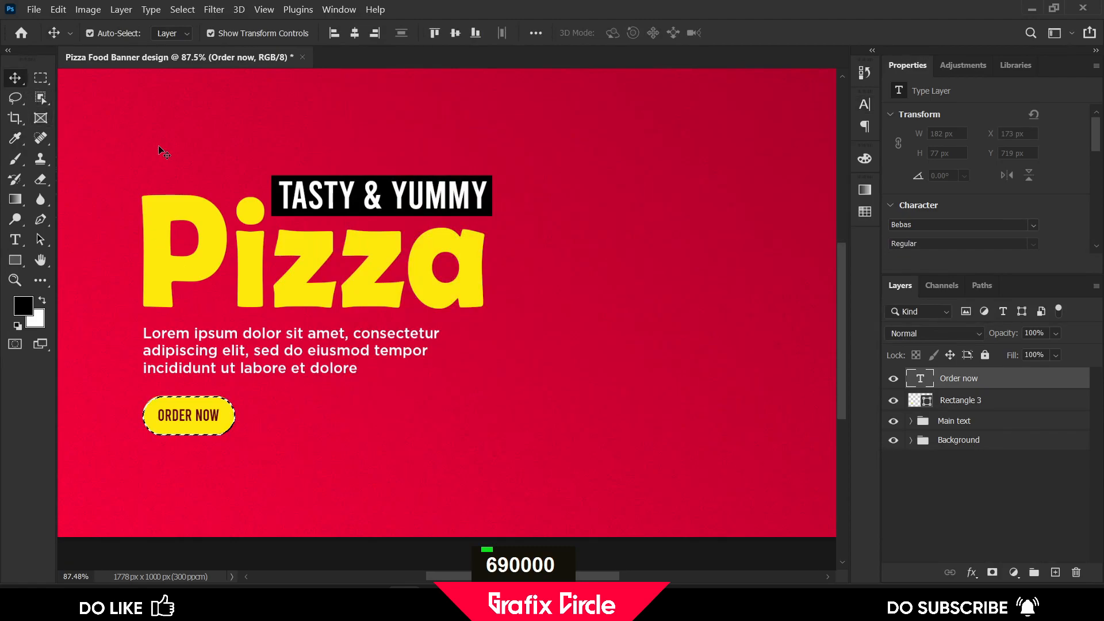
Add a Drop Shadow layer style to the yellow pill rectangle
{"action": "key", "text": "ctrl+d"}
{"action": "left_click", "coordinate": [453, 471]}
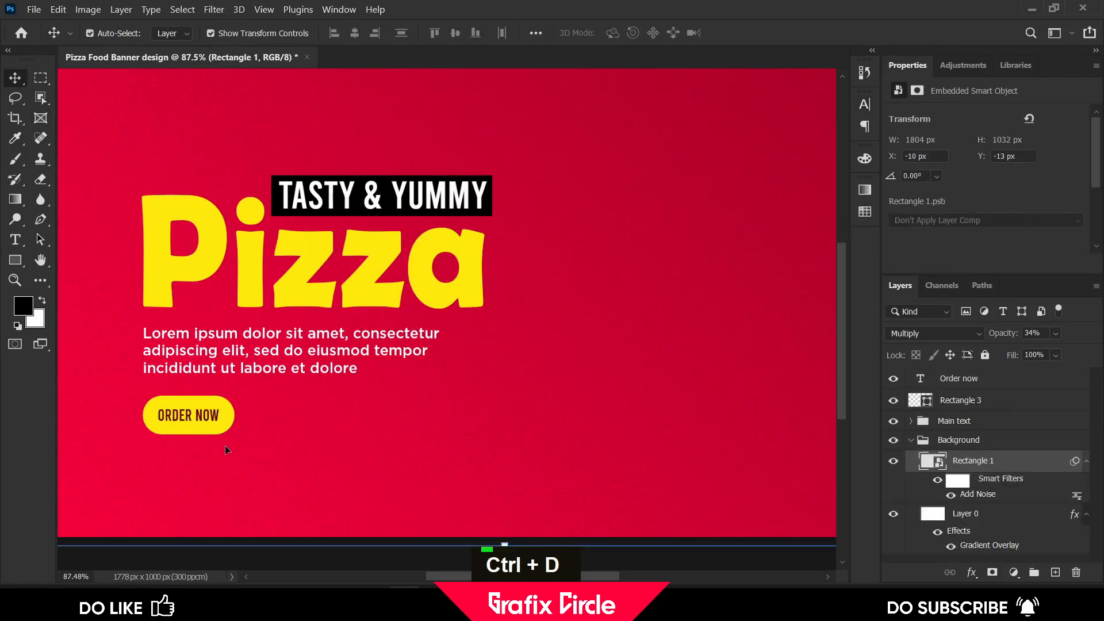
{"action": "scroll", "coordinate": [271, 395], "scroll_direction": "down", "scroll_amount": 2, "text": "alt"}
{"action": "left_click", "coordinate": [232, 361]}
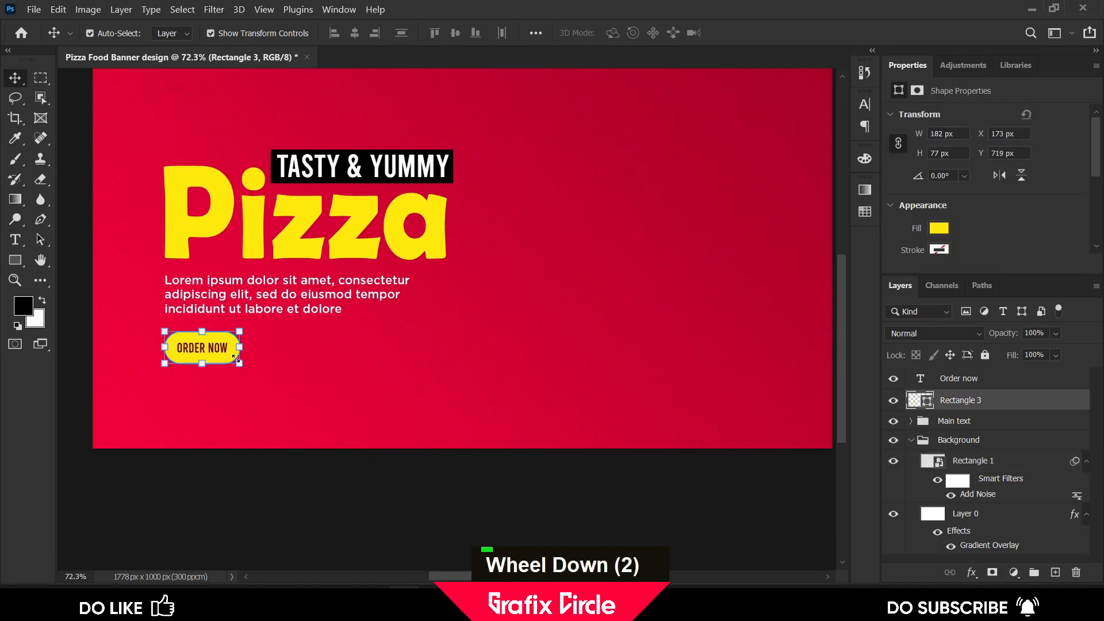
{"action": "scroll", "coordinate": [610, 420], "scroll_direction": "up", "scroll_amount": 3}
{"action": "scroll", "coordinate": [742, 483], "scroll_direction": "down", "scroll_amount": 1}
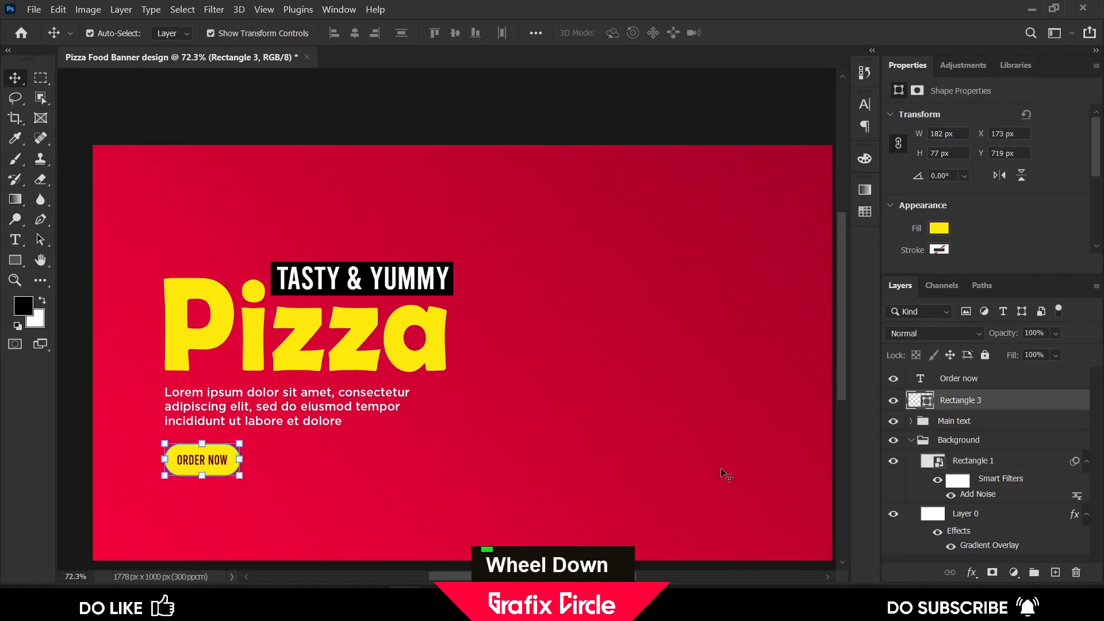
{"action": "left_click", "coordinate": [968, 574]}
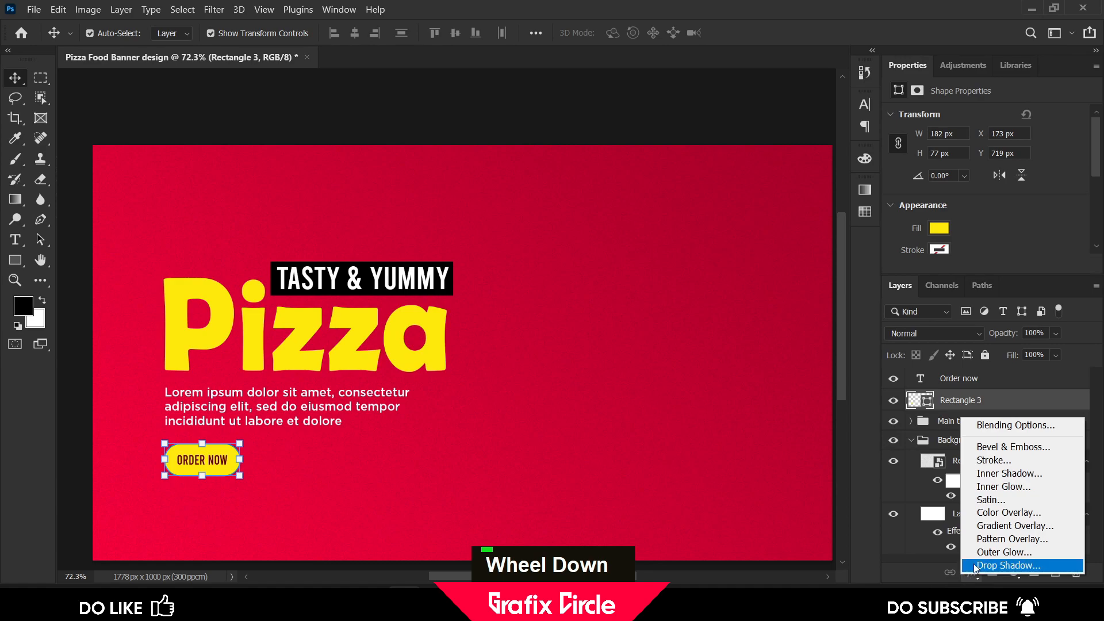
{"action": "left_click", "coordinate": [995, 426]}
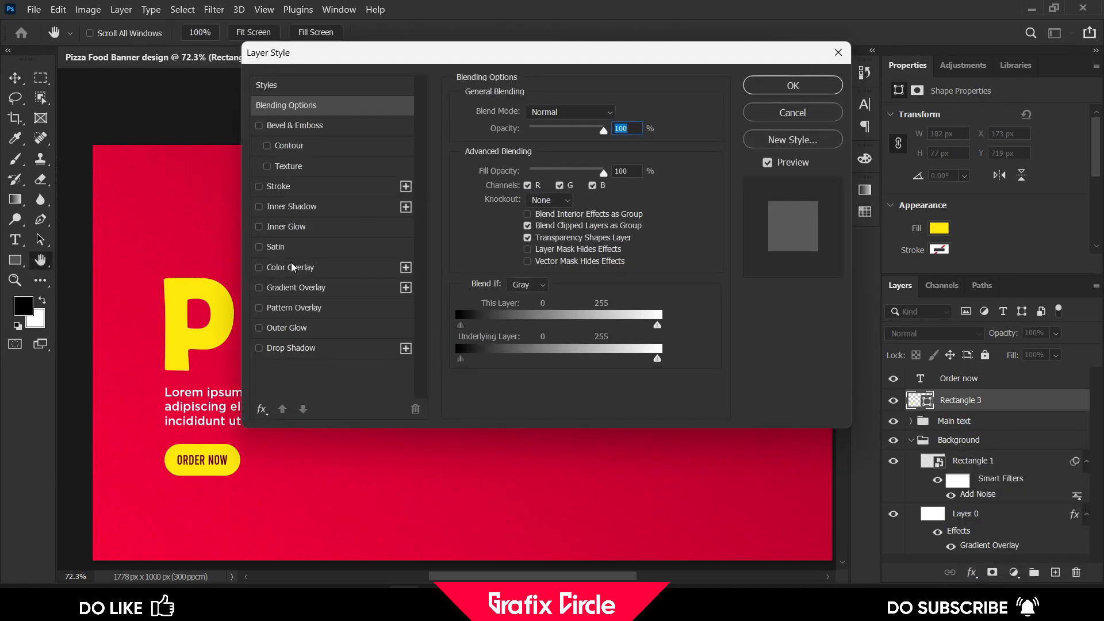
{"action": "left_click", "coordinate": [289, 351]}
Set the pill's drop shadow to Normal blend mode, opacity 36% and distance about 42 px
{"action": "left_click_drag", "start_coordinate": [251, 481], "coordinate": [258, 486]}
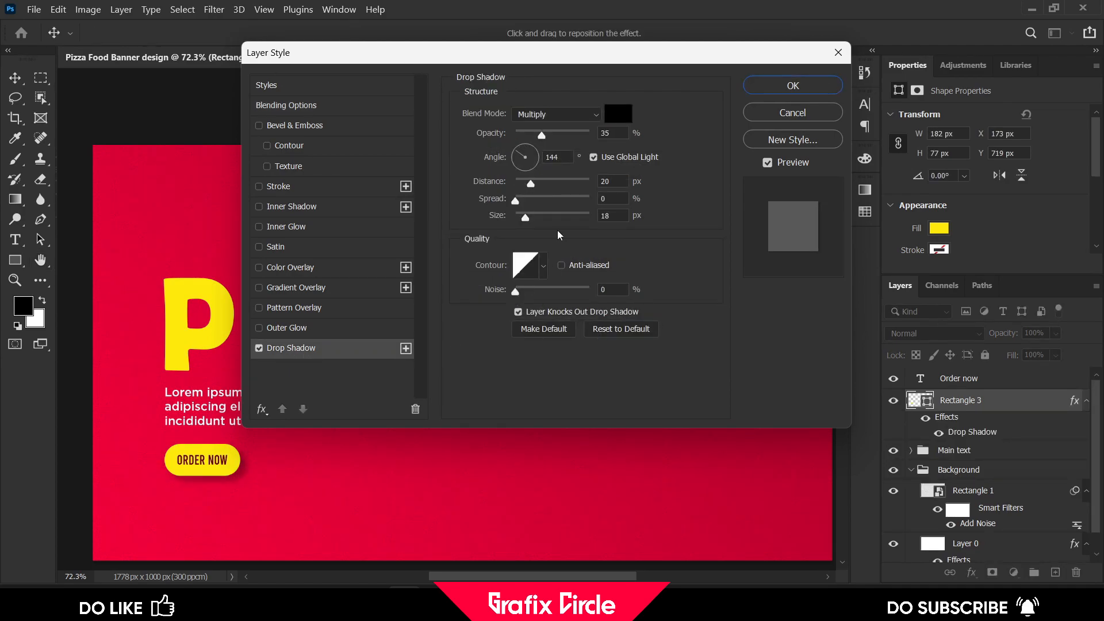
{"action": "left_click_drag", "start_coordinate": [547, 133], "coordinate": [543, 133]}
{"action": "left_click", "coordinate": [555, 119]}
{"action": "left_click", "coordinate": [558, 131]}
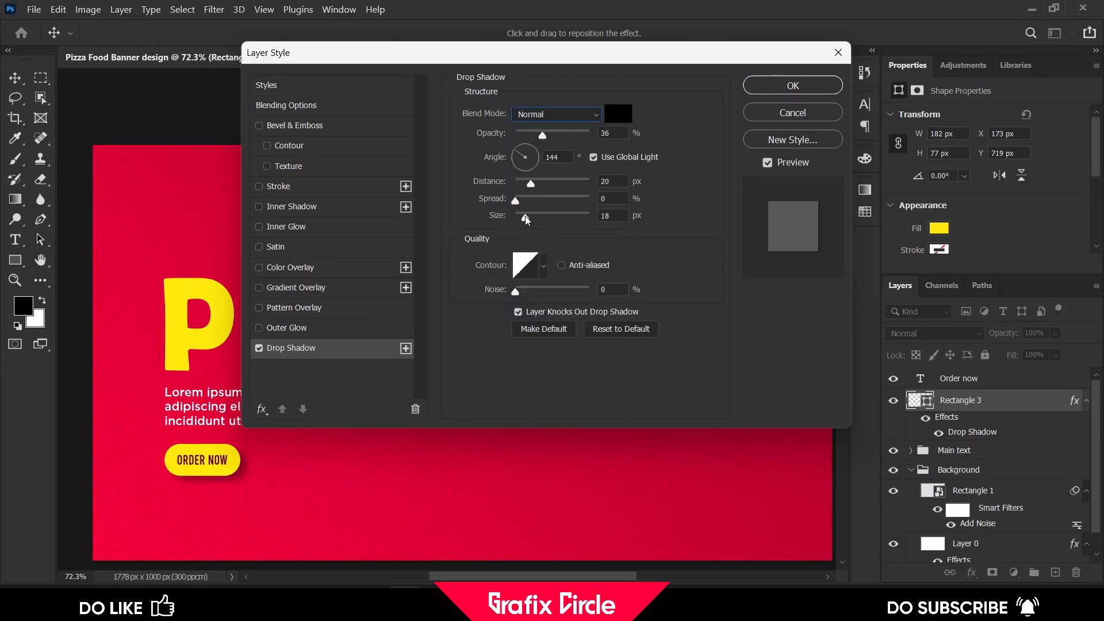
{"action": "left_click_drag", "start_coordinate": [538, 181], "coordinate": [546, 182]}
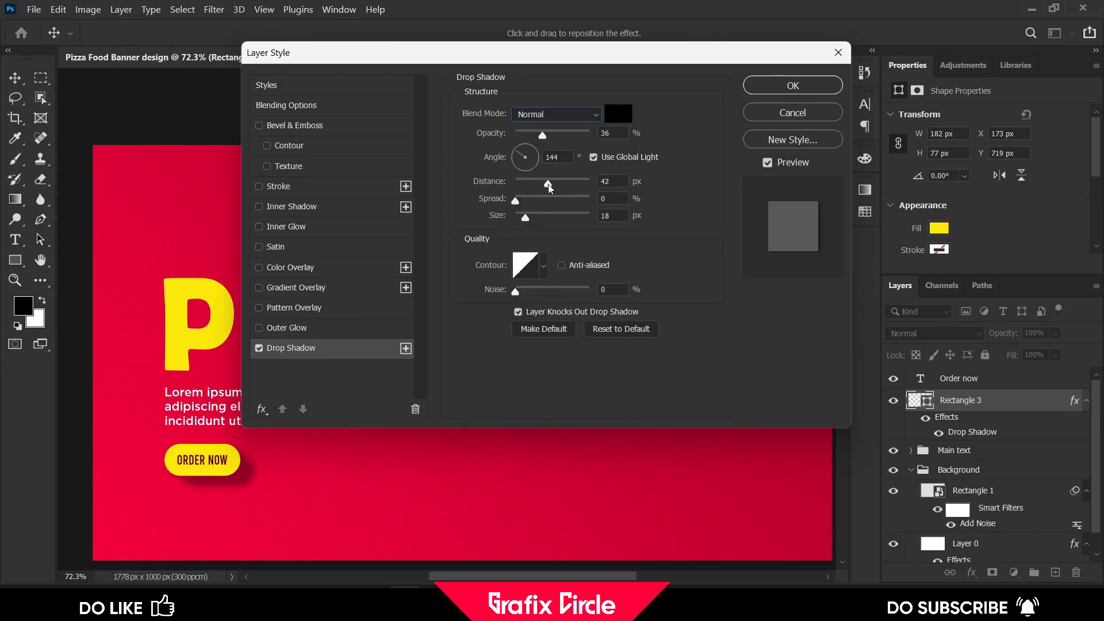
{"action": "left_click_drag", "start_coordinate": [521, 221], "coordinate": [534, 215]}
Set the drop shadow colour to 690000
{"action": "left_click", "coordinate": [617, 114]}
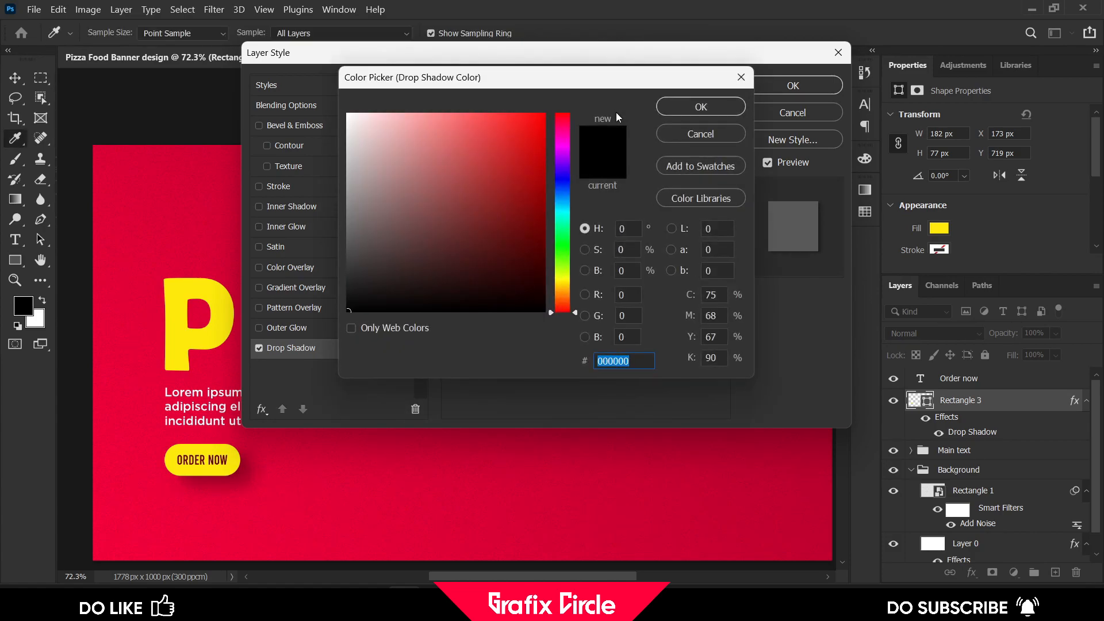
{"action": "type", "text": "690000"}
{"action": "left_click", "coordinate": [678, 108]}
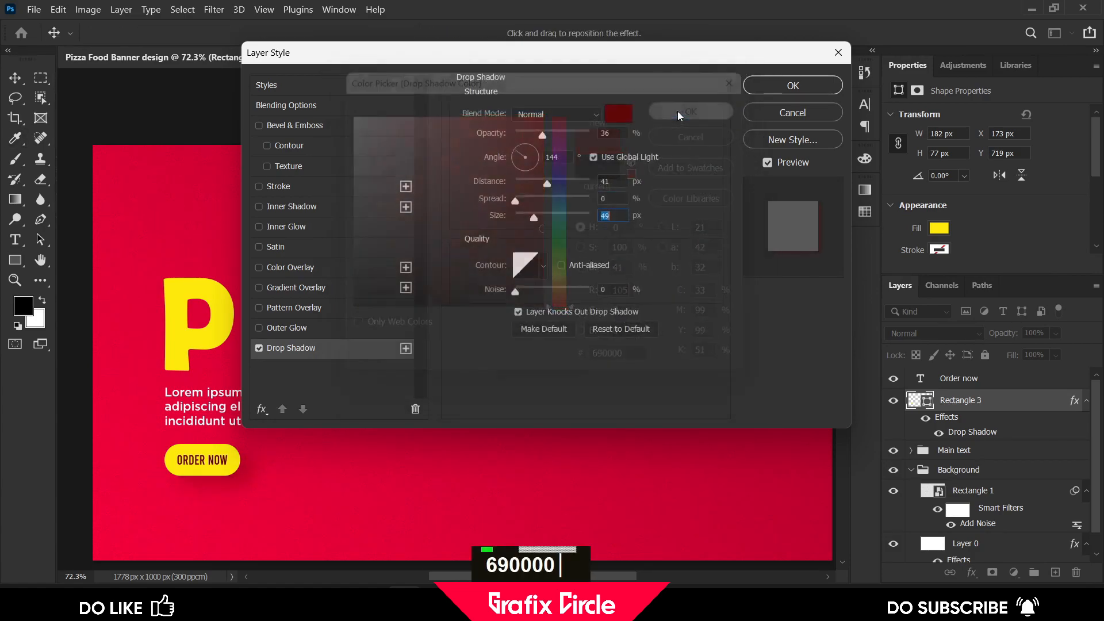
Adjust the drop shadow to opacity 48%, distance 41 px, spread 3% and size 49 px
{"action": "left_click_drag", "start_coordinate": [548, 137], "coordinate": [551, 136]}
{"action": "left_click_drag", "start_coordinate": [517, 202], "coordinate": [530, 221]}
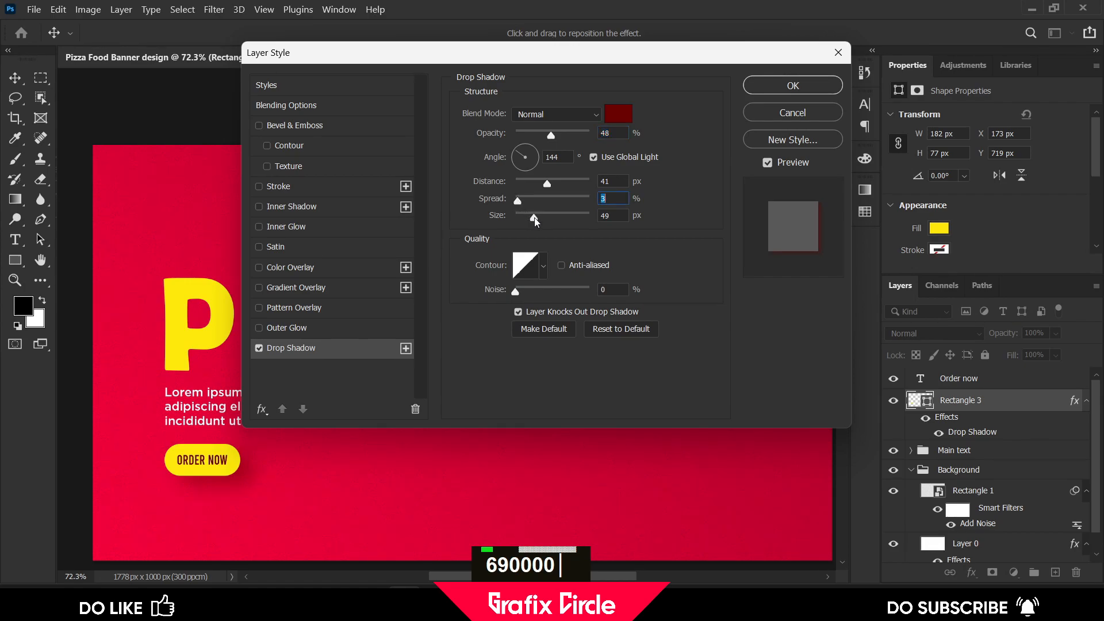
{"action": "left_click", "coordinate": [533, 217]}
{"action": "left_click_drag", "start_coordinate": [549, 137], "coordinate": [544, 133]}
Enable an Inner Shadow on the pill and set its colour to ffffff
{"action": "left_click", "coordinate": [258, 207]}
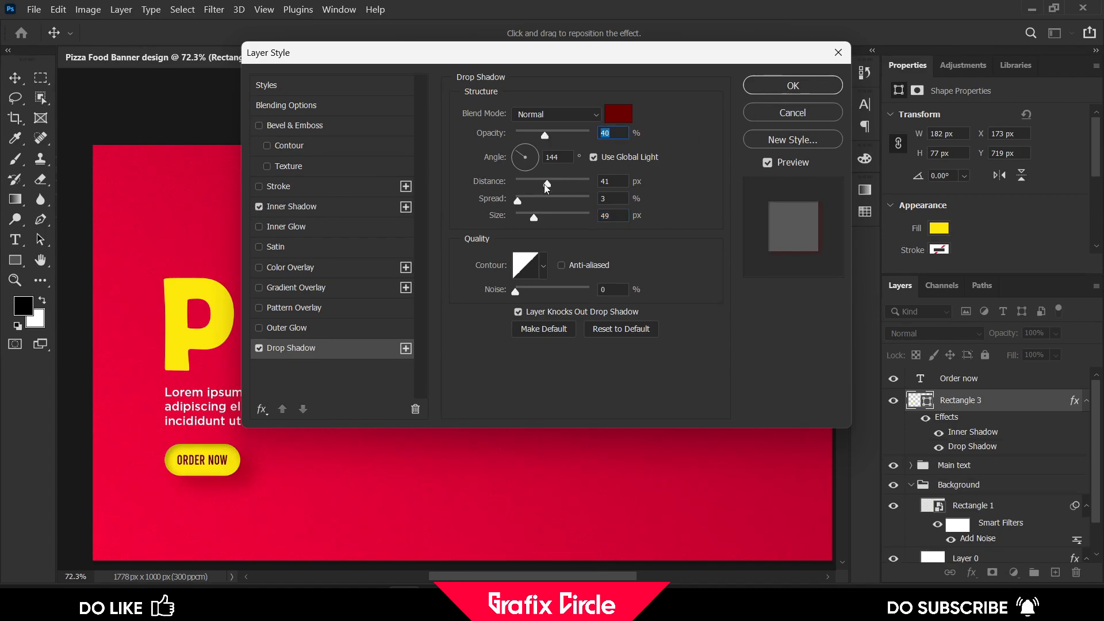
{"action": "left_click", "coordinate": [305, 207]}
{"action": "left_click", "coordinate": [613, 118]}
{"action": "left_click", "coordinate": [364, 130]}
{"action": "type", "text": "ffffff"}
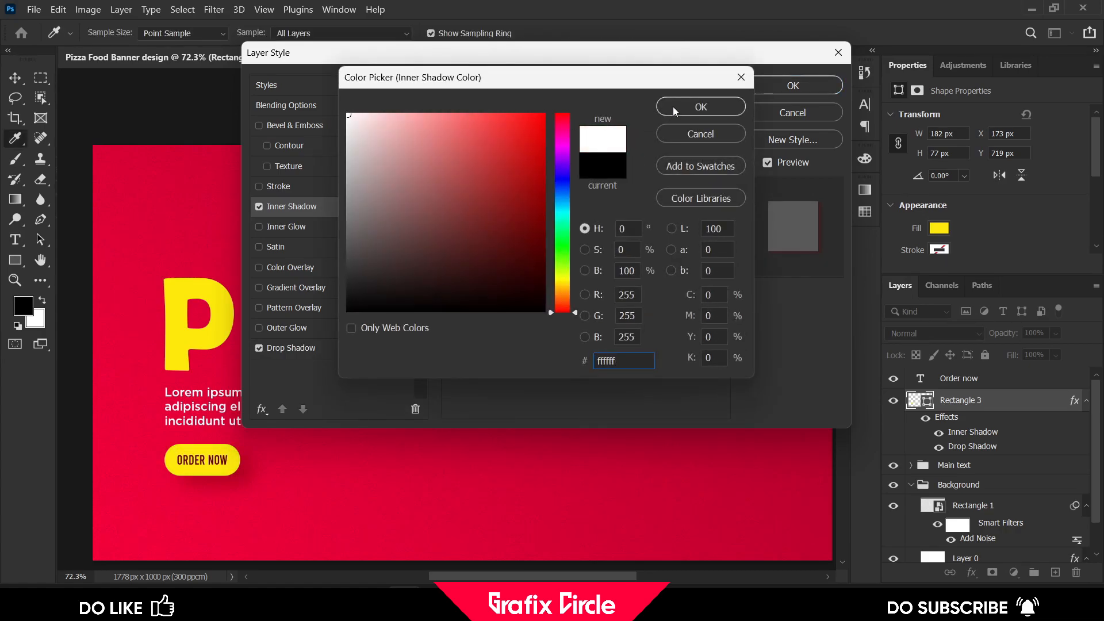
{"action": "left_click", "coordinate": [674, 107]}
Set the inner shadow to Normal blend mode, 100% opacity, choke 13% and size 7 px, adjusting its distance
{"action": "left_click_drag", "start_coordinate": [575, 133], "coordinate": [594, 135]}
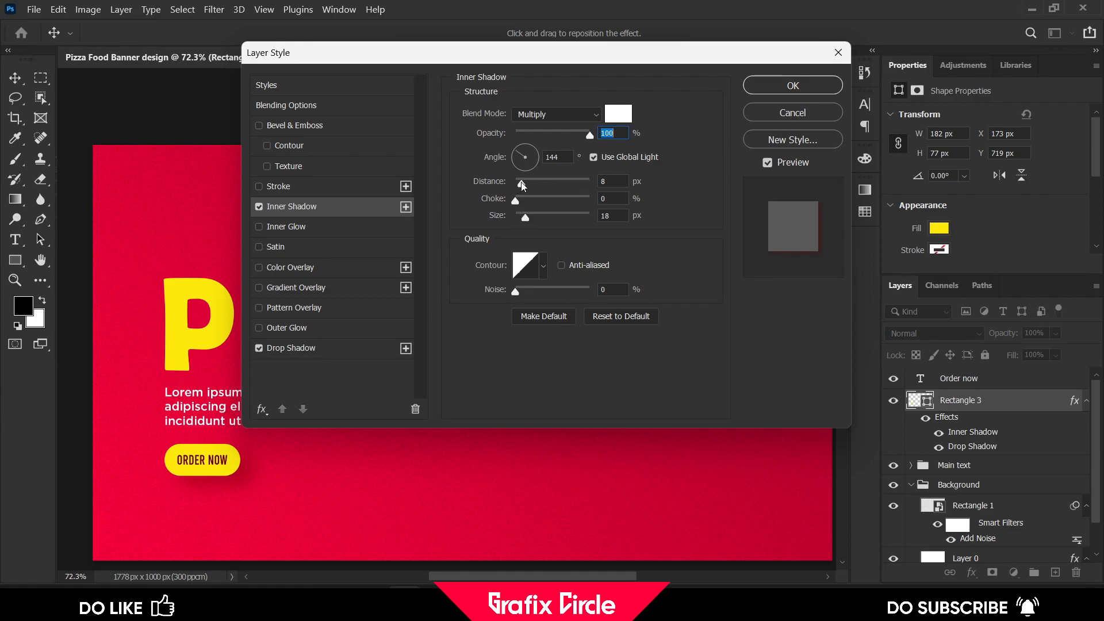
{"action": "left_click_drag", "start_coordinate": [547, 182], "coordinate": [520, 212]}
{"action": "left_click", "coordinate": [540, 115]}
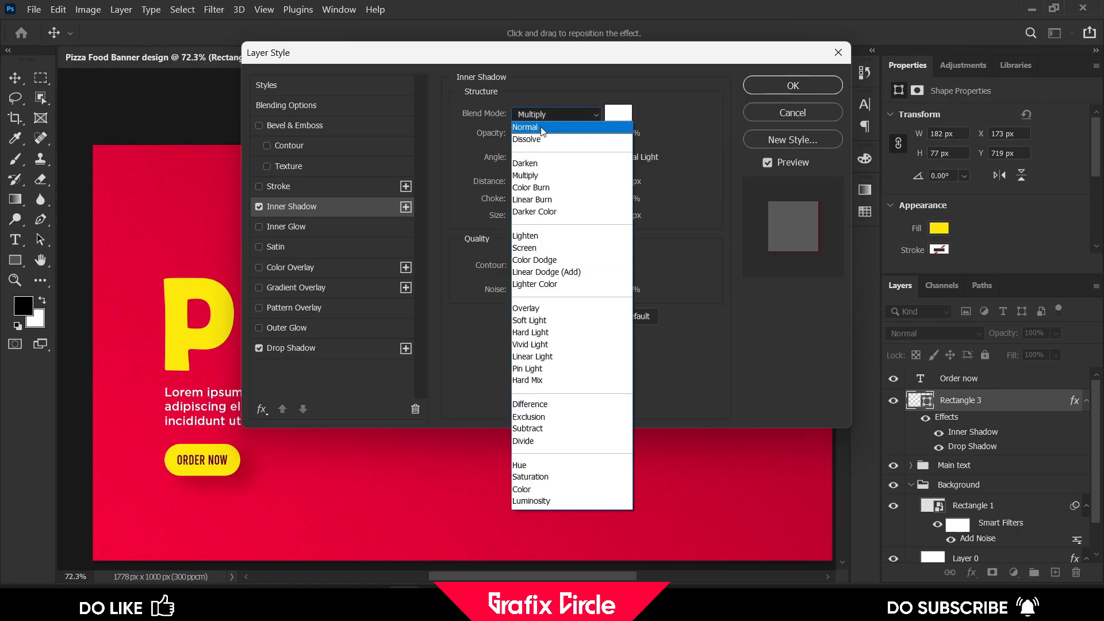
{"action": "left_click", "coordinate": [543, 128]}
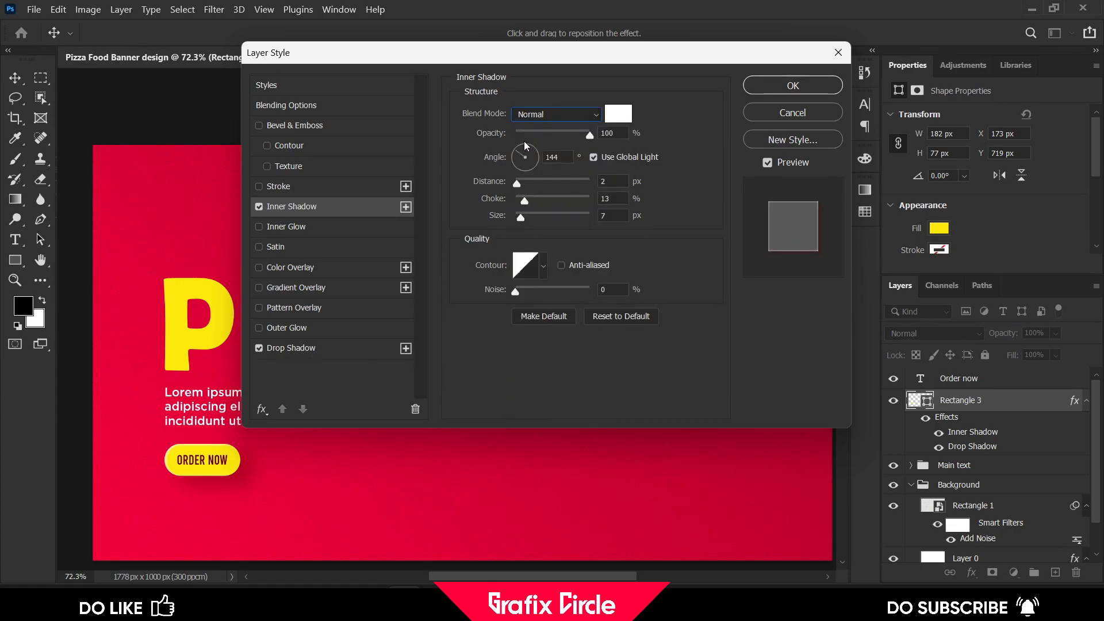
{"action": "mouse_move", "coordinate": [519, 183]}
{"action": "left_mouse_down"}
{"action": "mouse_move", "coordinate": [533, 183]}
{"action": "mouse_move", "coordinate": [524, 185]}
{"action": "left_mouse_up"}
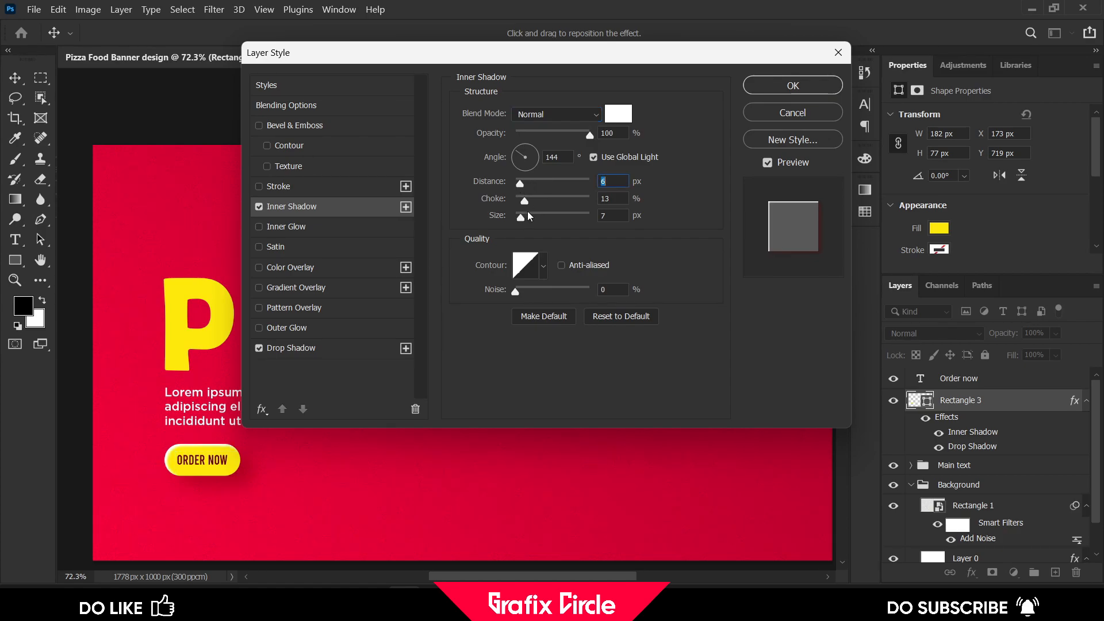
{"action": "left_click_drag", "start_coordinate": [526, 204], "coordinate": [519, 181]}
{"action": "left_click", "coordinate": [520, 199]}
{"action": "left_click", "coordinate": [519, 181]}
Enable an Inner Glow with Normal blend mode and apply the layer style
{"action": "left_click", "coordinate": [308, 227]}
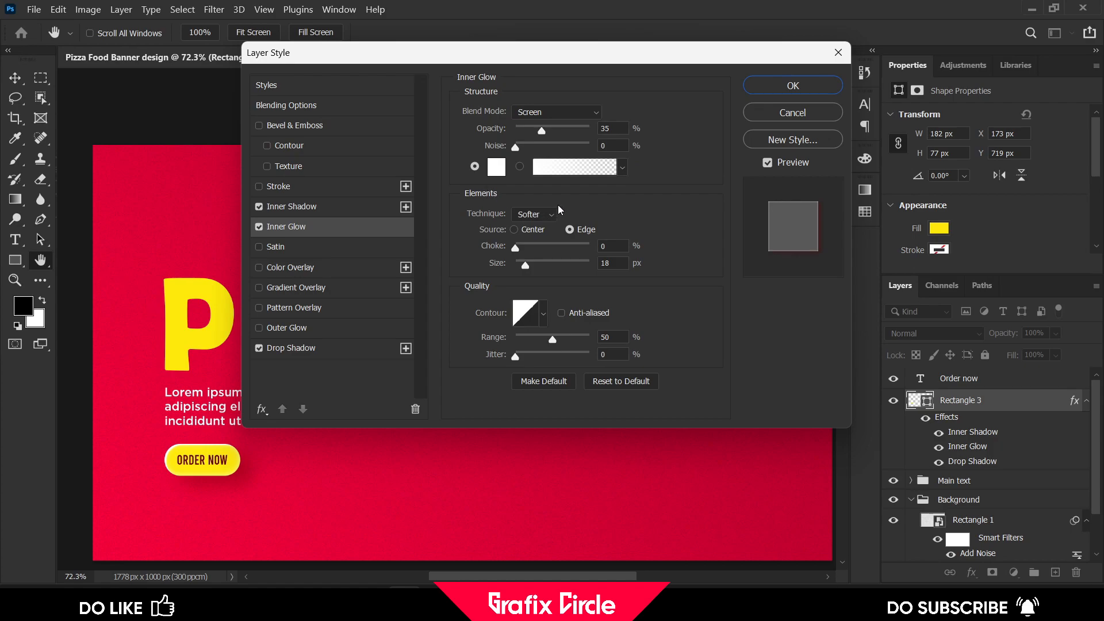
{"action": "left_click", "coordinate": [546, 113]}
{"action": "left_click", "coordinate": [547, 123]}
{"action": "left_click", "coordinate": [780, 88]}
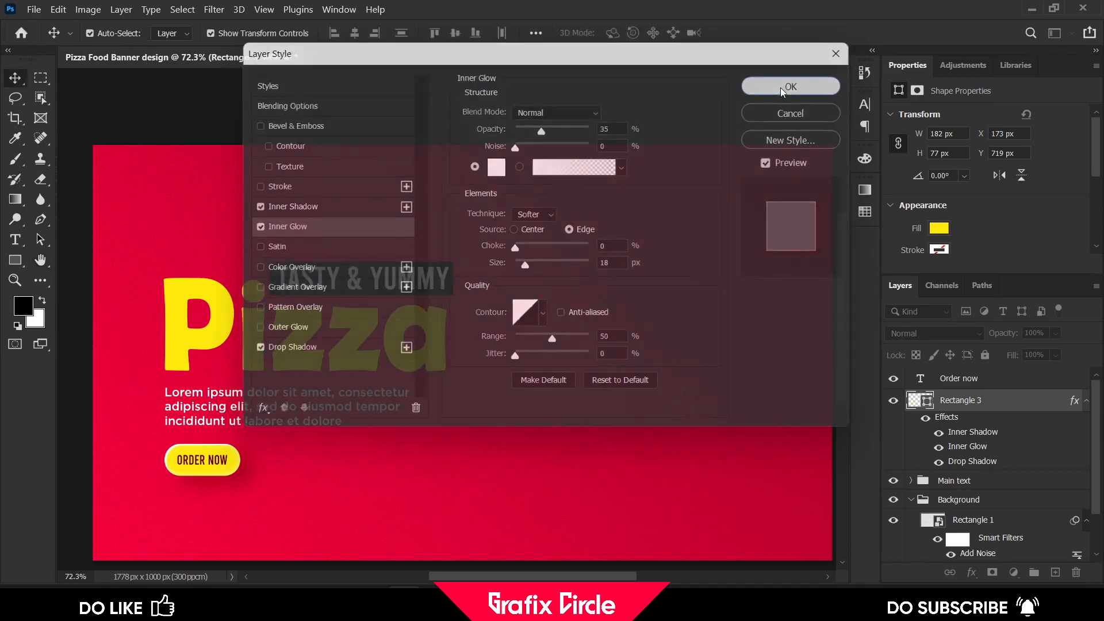
{"action": "left_click", "coordinate": [627, 118]}
{"action": "scroll", "coordinate": [362, 344], "scroll_direction": "down", "scroll_amount": 3}
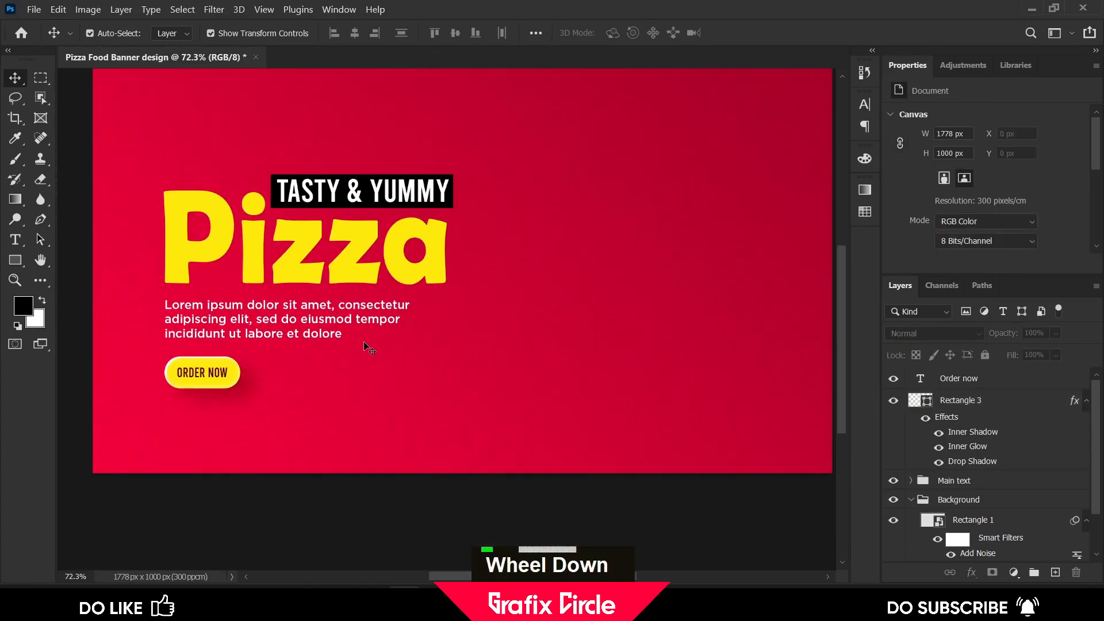
{"action": "scroll", "coordinate": [357, 343], "scroll_direction": "up", "scroll_amount": 1}
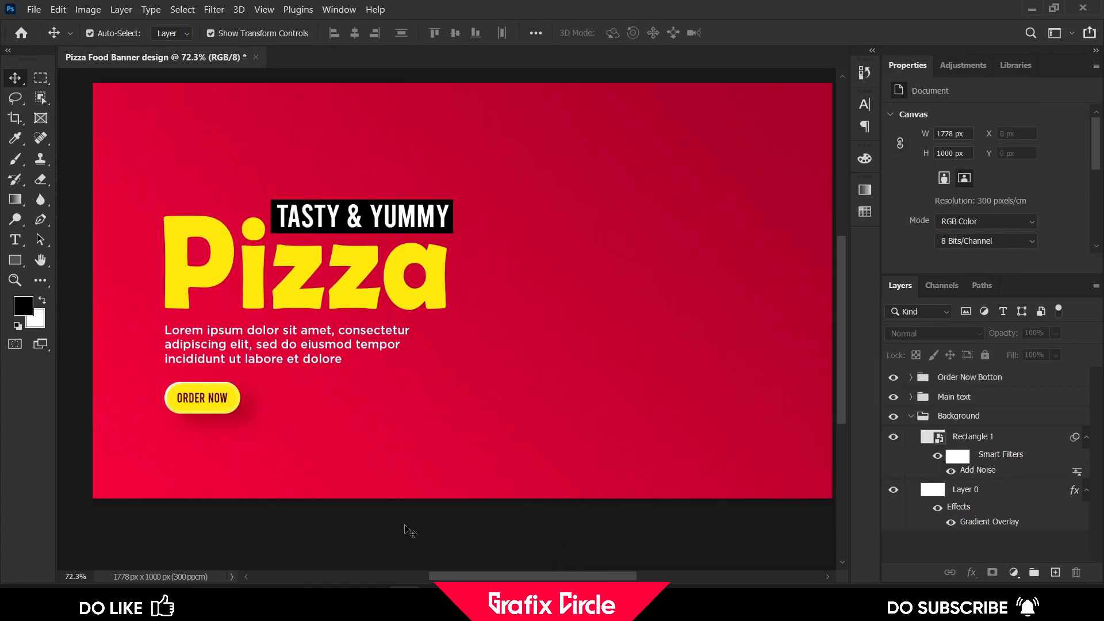
{"action": "scroll", "coordinate": [405, 526], "scroll_direction": "down", "scroll_amount": 2}
{"action": "scroll", "coordinate": [405, 526], "scroll_direction": "up", "scroll_amount": 1}
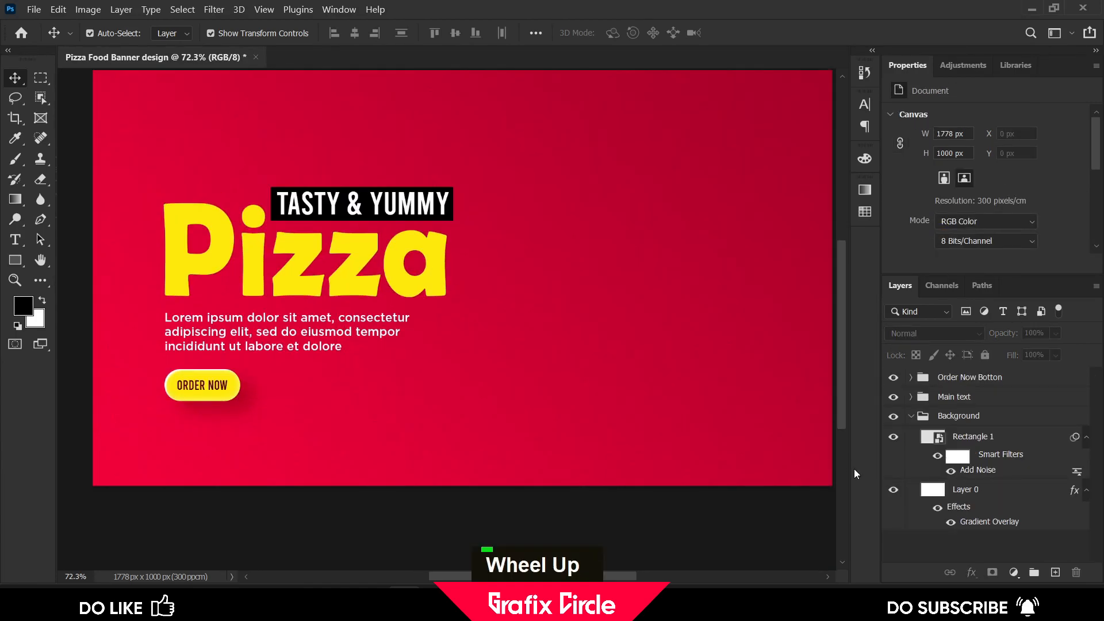
Move the Main text and Order Now Botton groups up about 100 px together
{"action": "left_click", "coordinate": [908, 420]}
{"action": "left_click", "coordinate": [911, 416]}
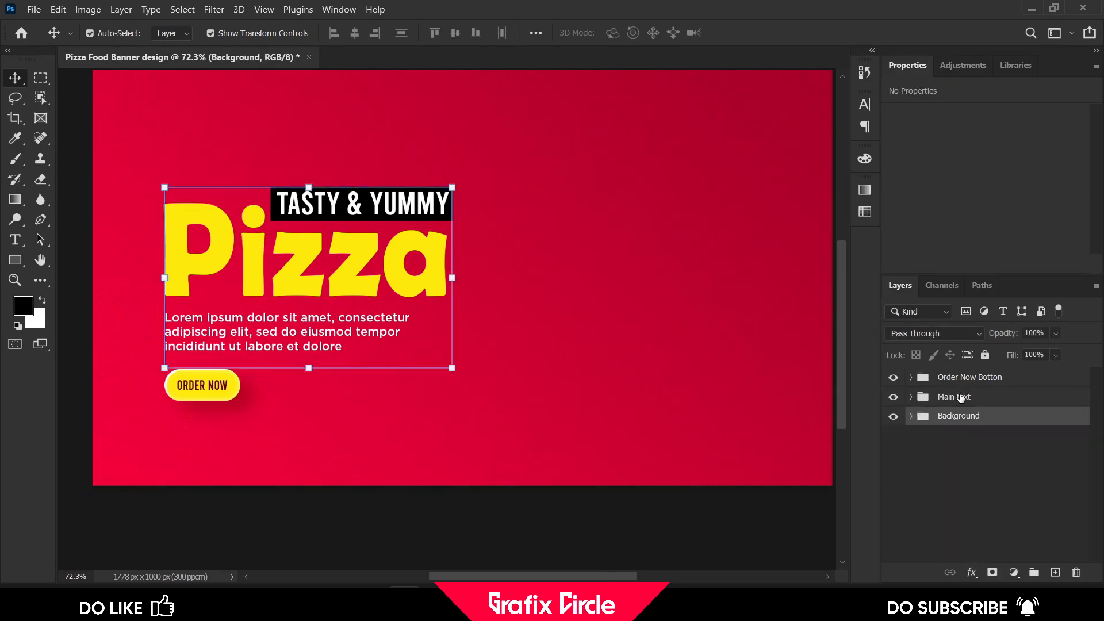
{"action": "left_click", "coordinate": [959, 398]}
{"action": "left_click", "coordinate": [965, 379], "text": "shift"}
{"action": "key", "text": "shift+Up"}
{"action": "key", "text": "shift+Up"}
{"action": "key", "text": "shift+Up"}
{"action": "key", "text": "shift+Up"}
{"action": "key", "text": "shift+Up"}
{"action": "key", "text": "shift+Up"}
{"action": "key", "text": "shift+Up"}
{"action": "key", "text": "shift+Up"}
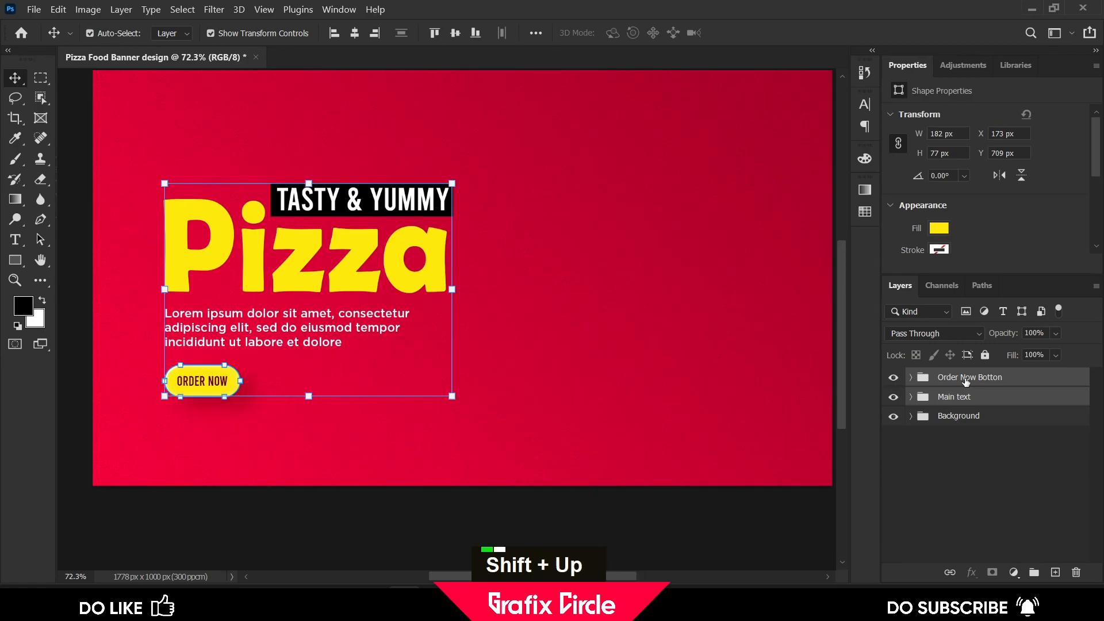
{"action": "scroll", "coordinate": [618, 360], "scroll_direction": "up", "scroll_amount": 1}
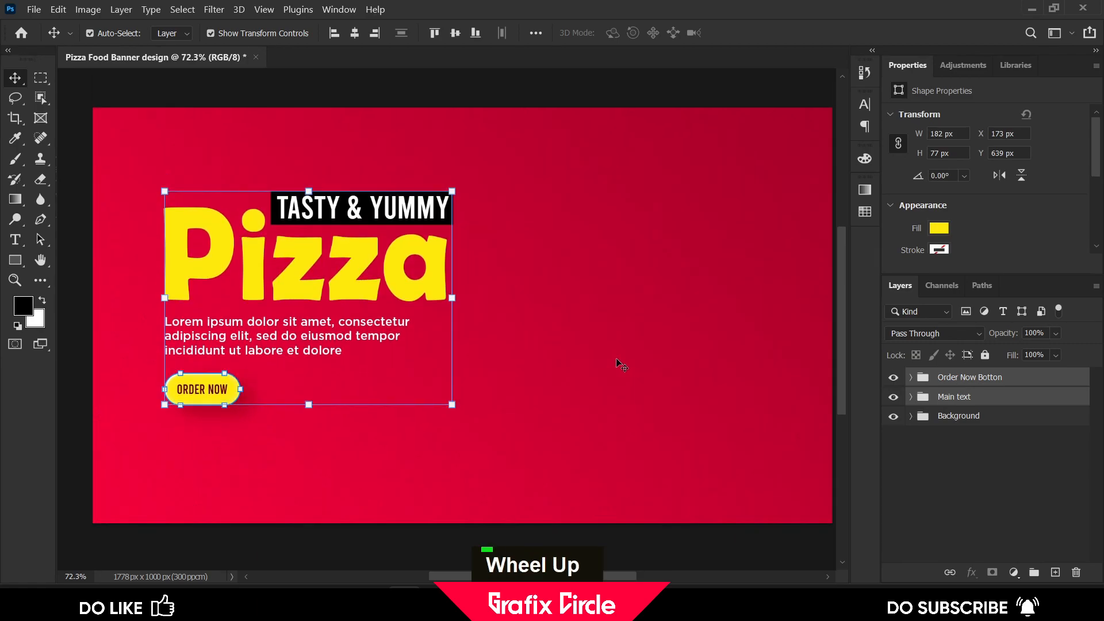
{"action": "key", "text": "shift+Up"}
{"action": "key", "text": "shift+Up"}
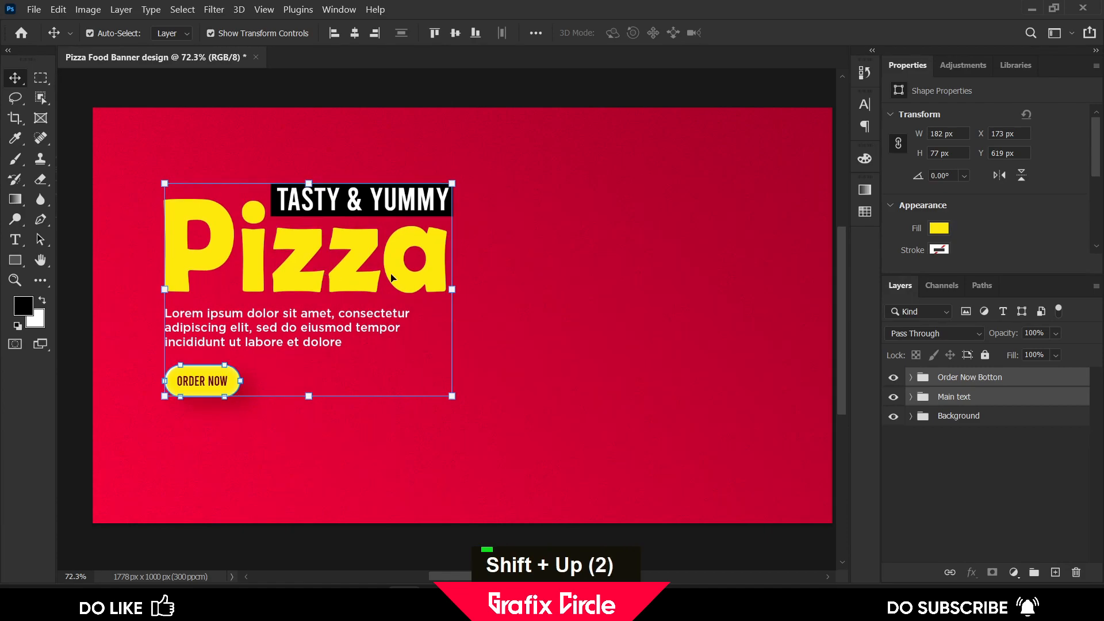
Scale the selected Main text and Order Now Botton groups slightly larger
{"action": "left_click_drag", "start_coordinate": [452, 290], "coordinate": [484, 289]}
{"action": "left_click", "coordinate": [768, 34]}
{"action": "left_click", "coordinate": [101, 178]}
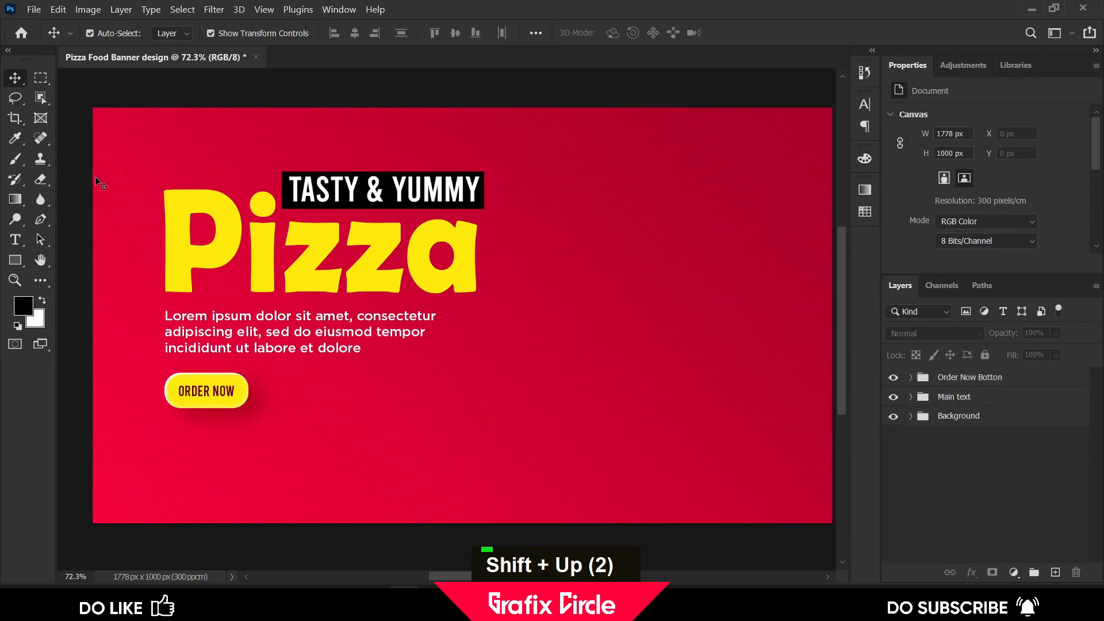
Add the text "Get home delivery" and "in your city" on two lines below the Order now button
{"action": "left_click", "coordinate": [15, 239]}
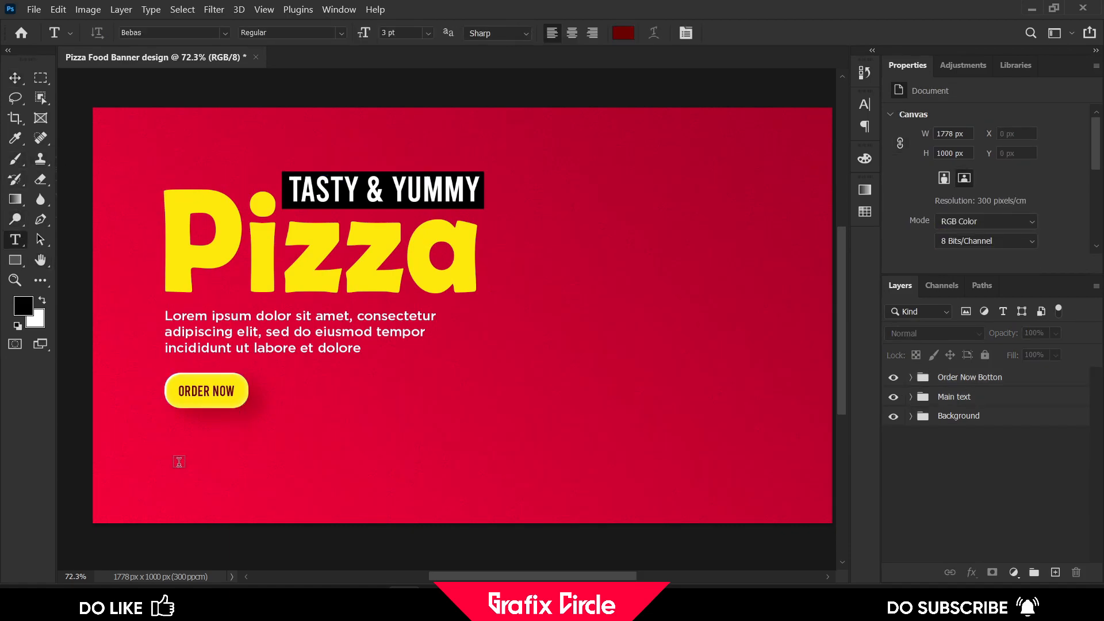
{"action": "left_click", "coordinate": [178, 446]}
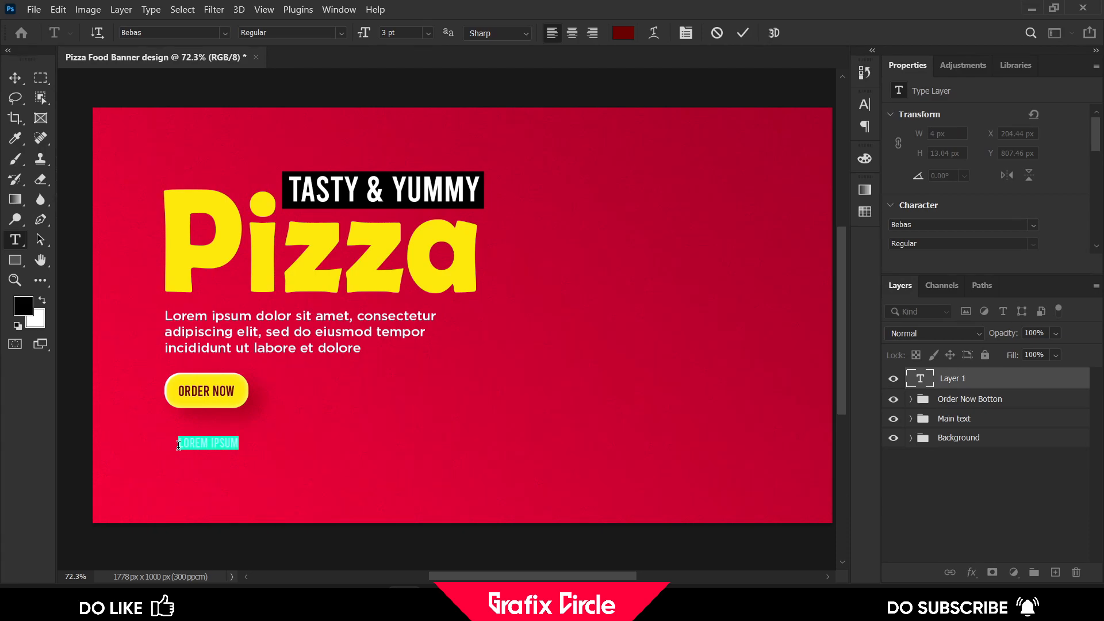
{"action": "type", "text": "Ger"}
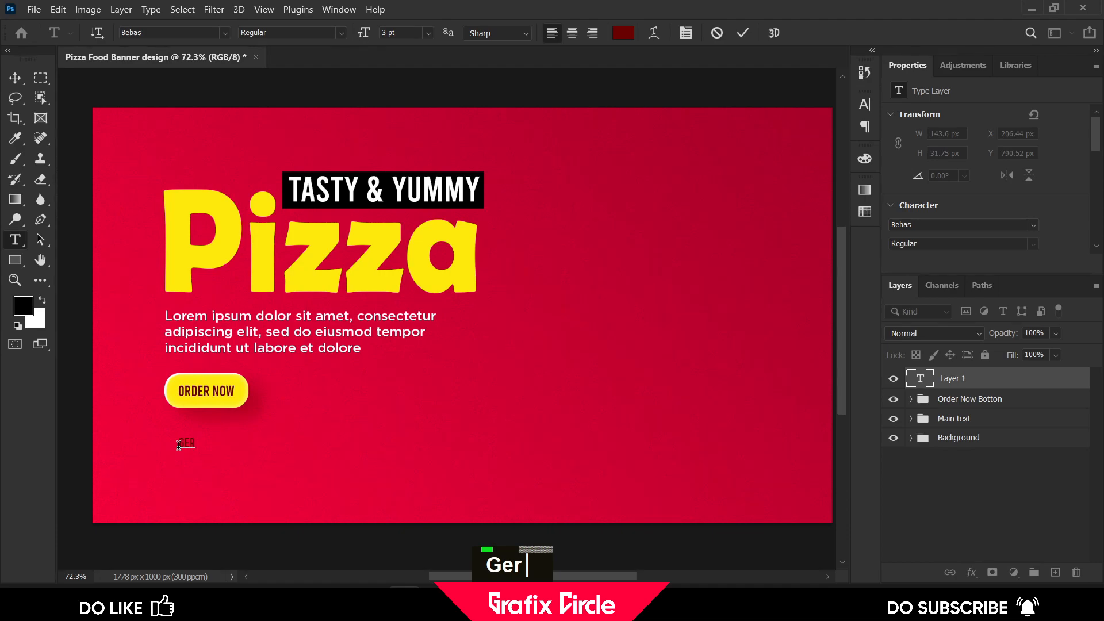
{"action": "key", "text": "BackSpace"}
{"action": "type", "text": "t home"}
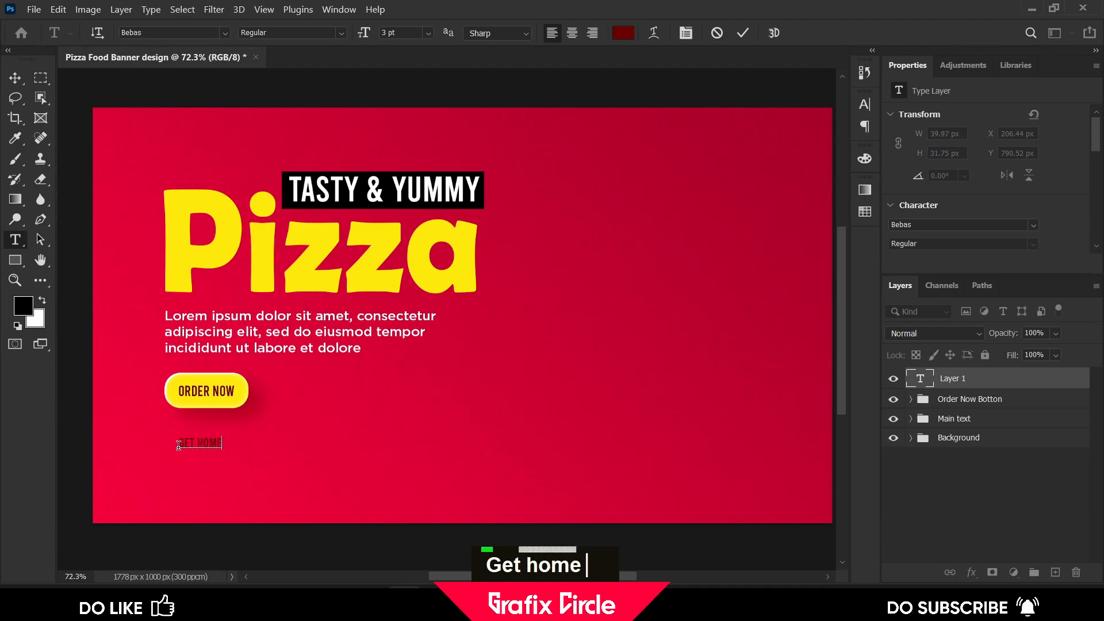
{"action": "type", "text": " deliv"}
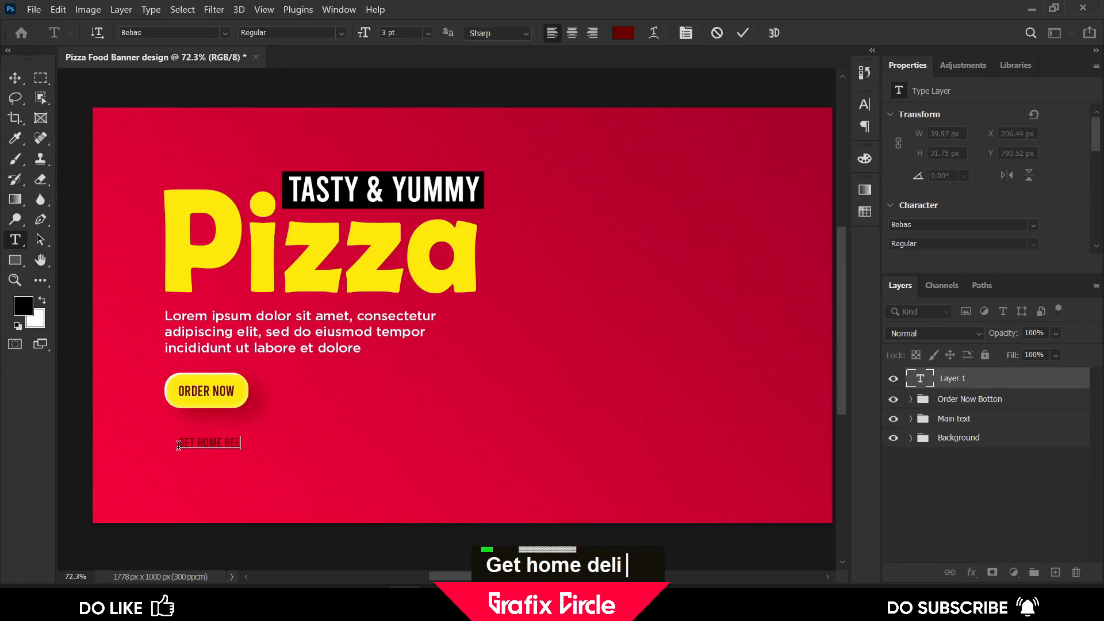
{"action": "type", "text": "ery in your"}
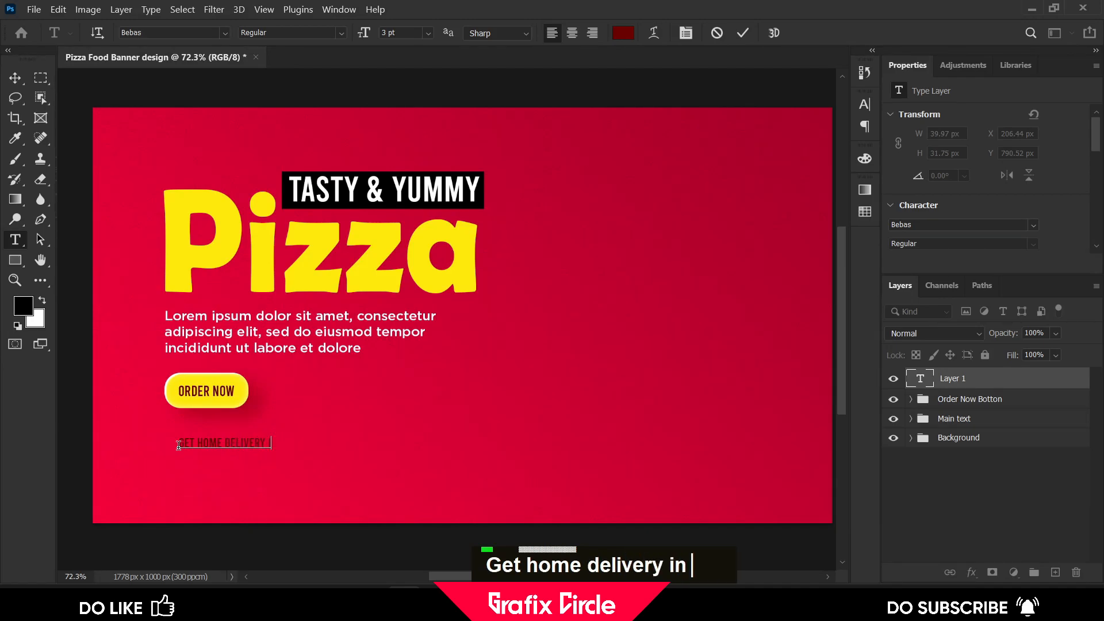
{"action": "type", "text": " city"}
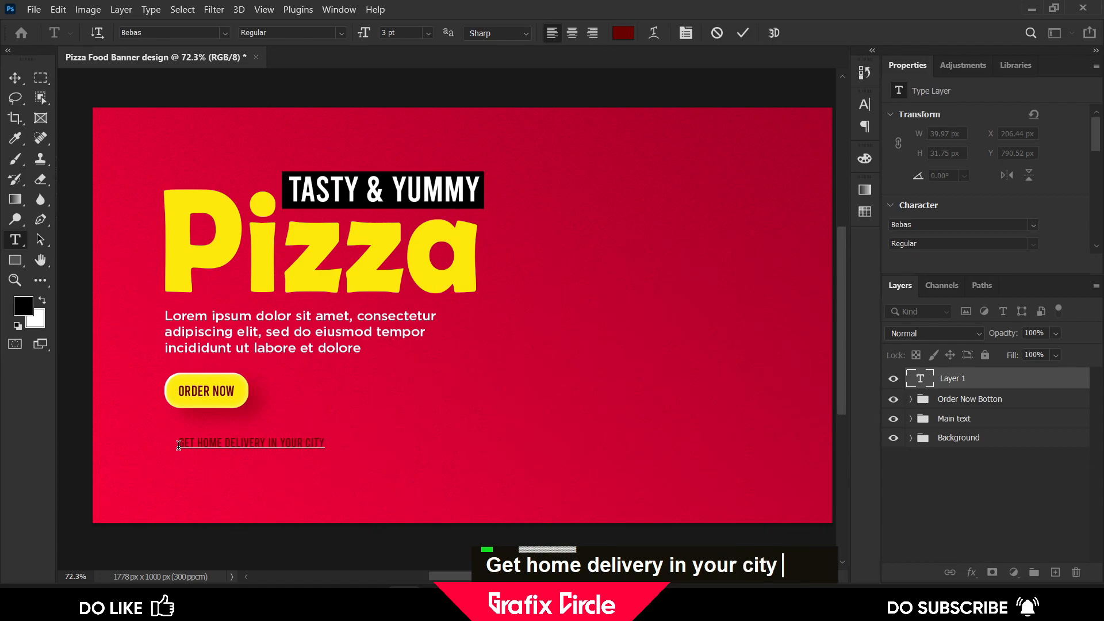
{"action": "left_click", "coordinate": [268, 442]}
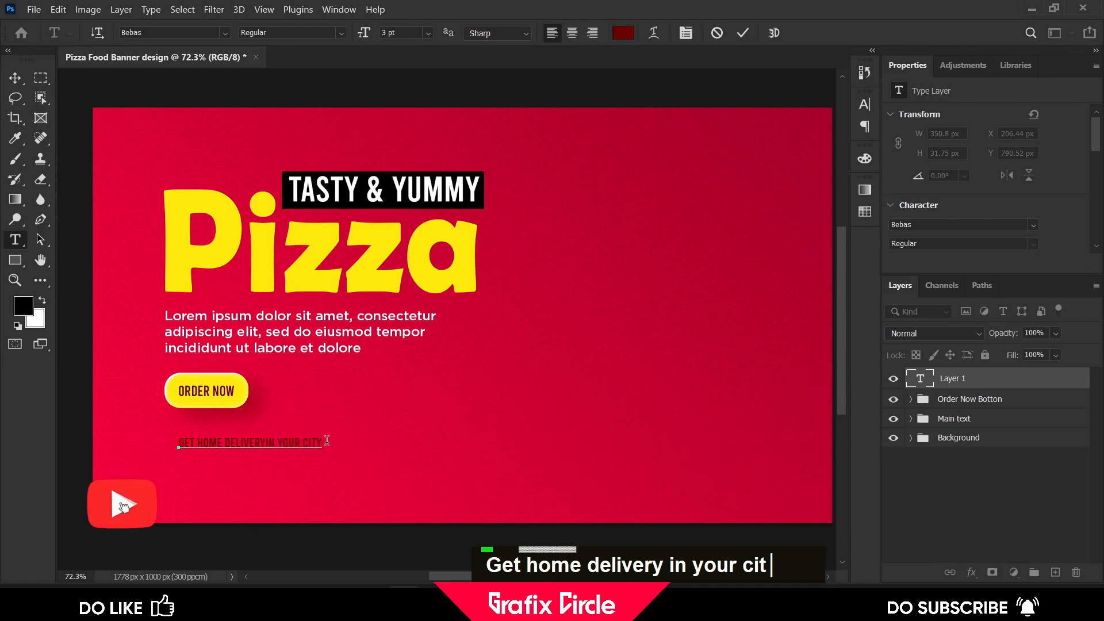
{"action": "key", "text": "Return"}
Format the whole delivery text in Gotham Medium with a white color
{"action": "key", "text": "ctrl+a"}
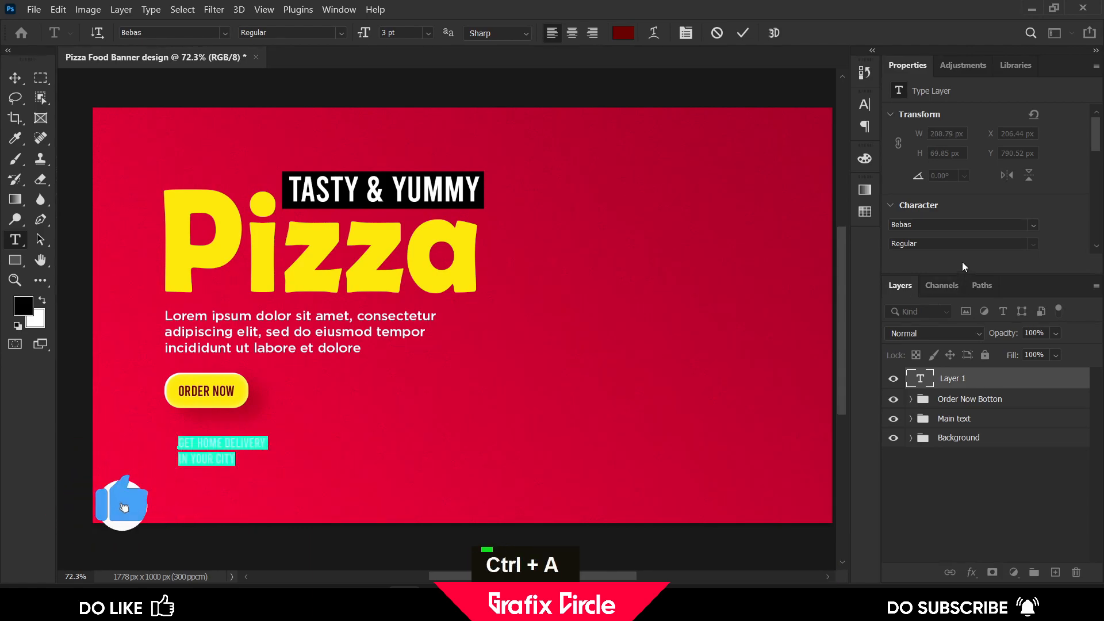
{"action": "left_click", "coordinate": [864, 105]}
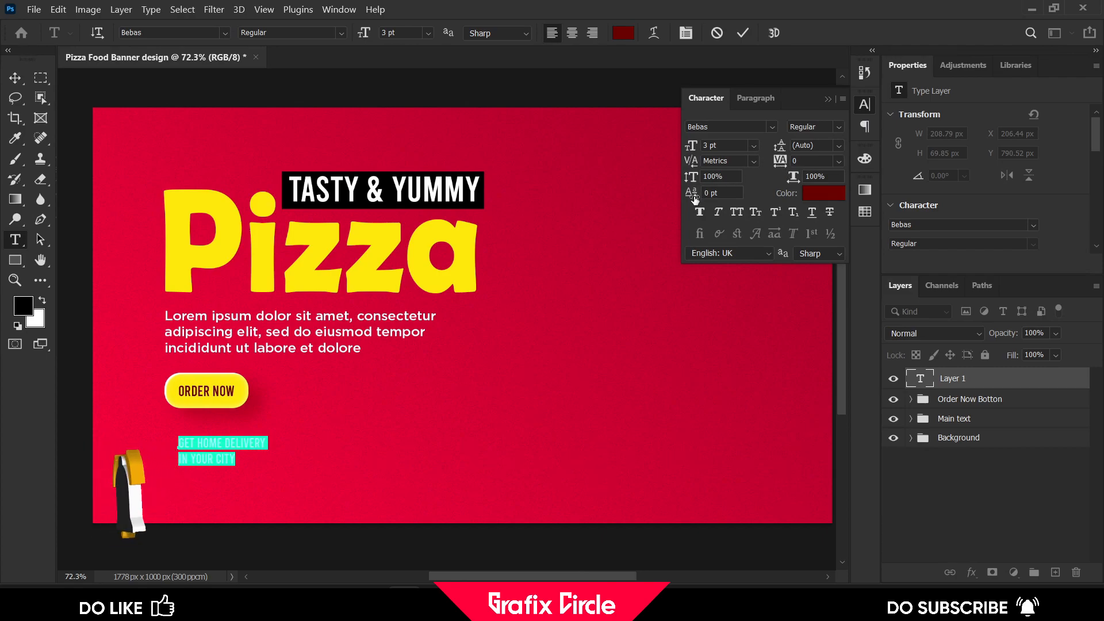
{"action": "left_click", "coordinate": [773, 127]}
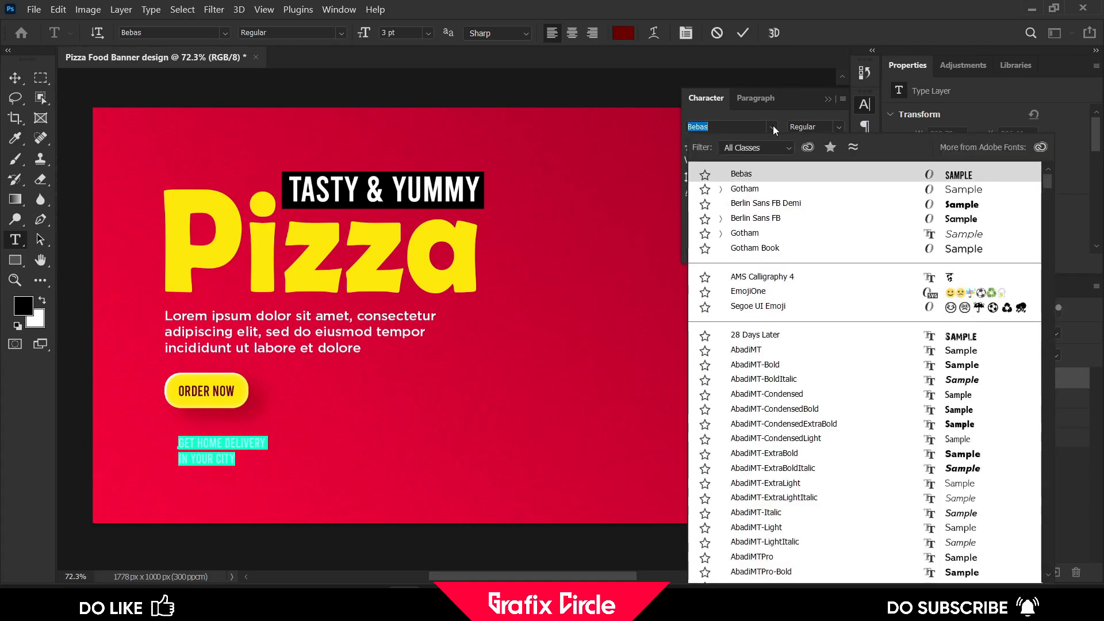
{"action": "left_click", "coordinate": [758, 188]}
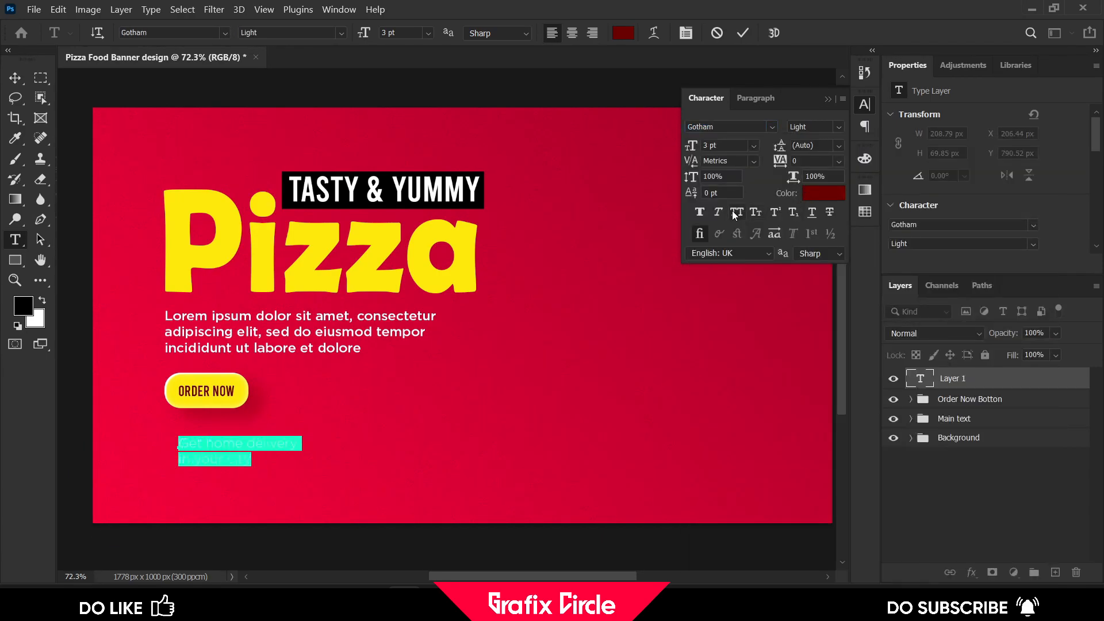
{"action": "left_click", "coordinate": [813, 195]}
{"action": "left_click", "coordinate": [348, 114]}
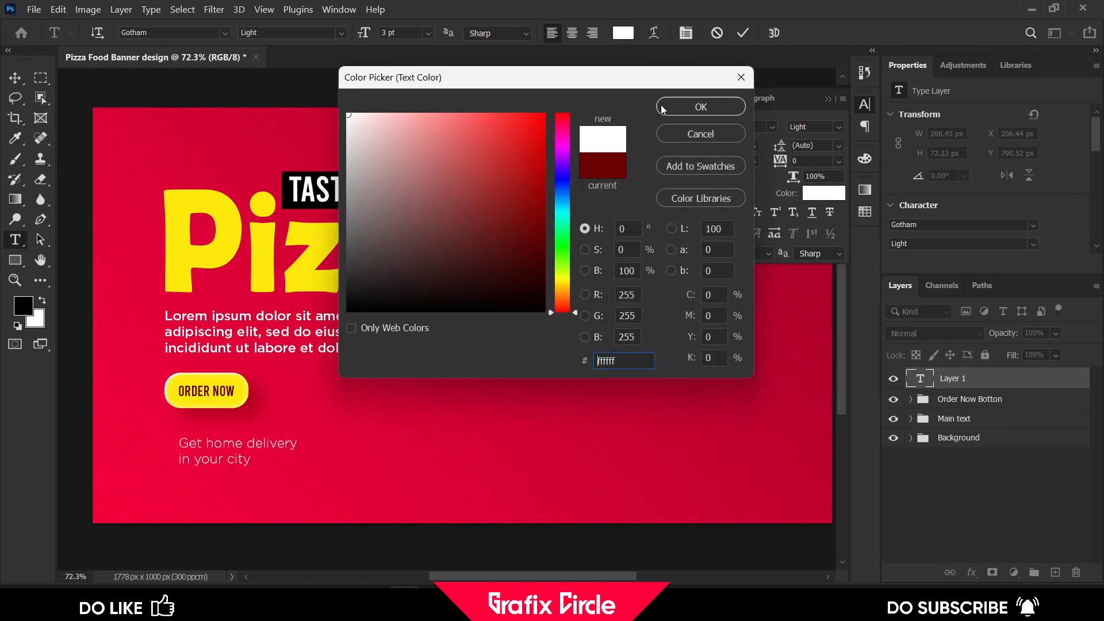
{"action": "left_click", "coordinate": [661, 109]}
{"action": "left_click", "coordinate": [838, 127]}
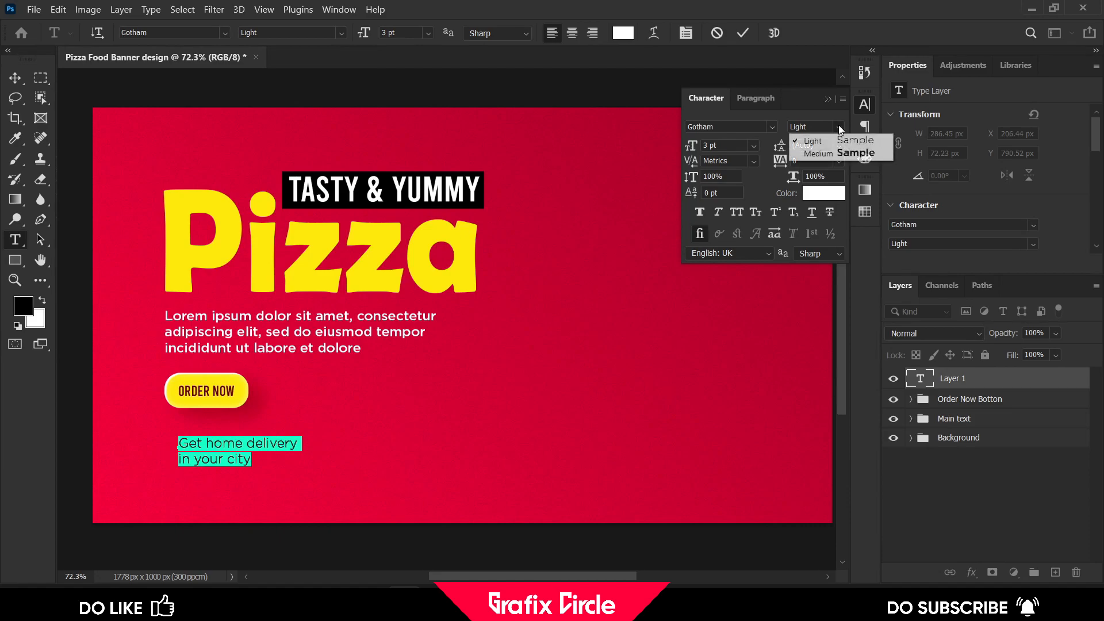
{"action": "left_click", "coordinate": [829, 150]}
Scale the delivery text block up to about 145%
{"action": "left_click", "coordinate": [15, 77]}
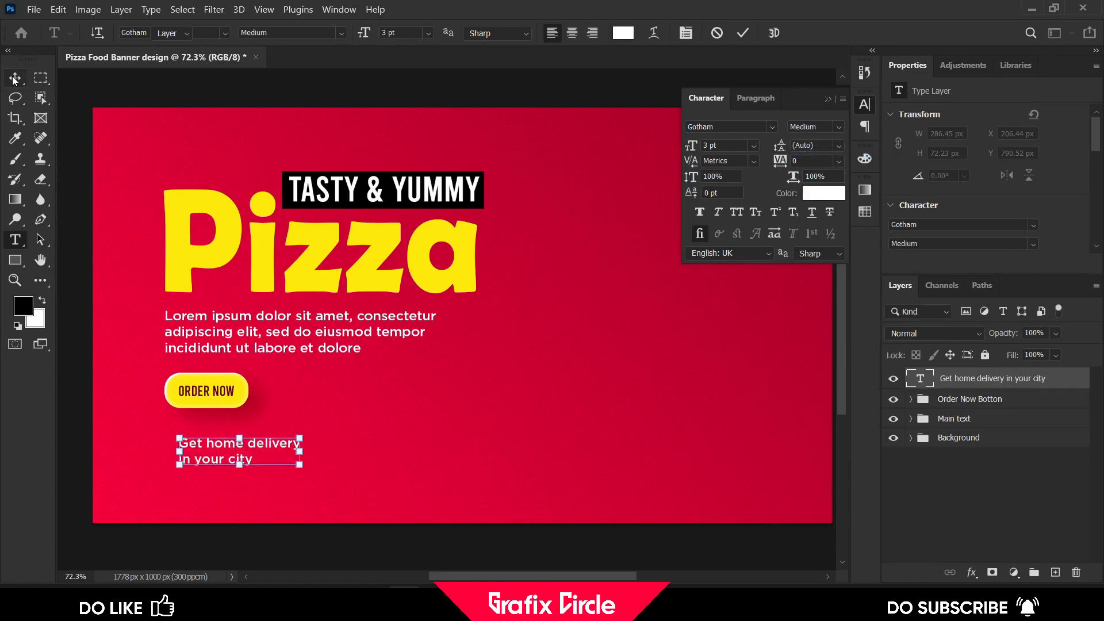
{"action": "left_click_drag", "start_coordinate": [257, 447], "coordinate": [303, 441]}
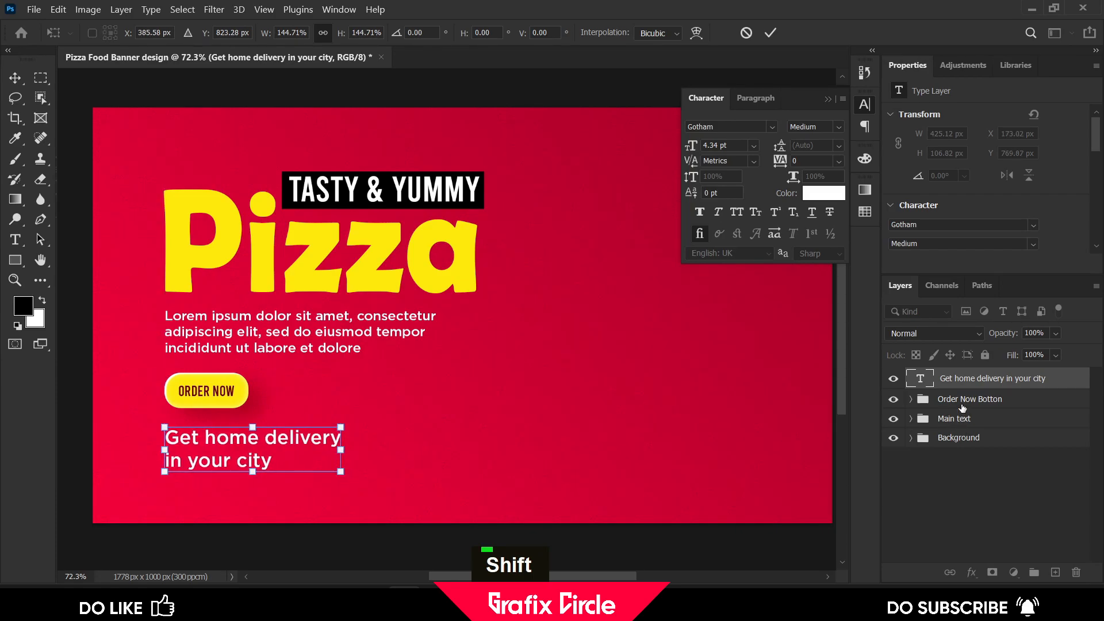
Nudge the Order Now Botton group up slightly
{"action": "left_click", "coordinate": [963, 405]}
{"action": "key", "text": "Up"}
{"action": "key", "text": "Up"}
{"action": "key", "text": "Up"}
{"action": "key", "text": "Up"}
{"action": "key", "text": "Up"}
{"action": "key", "text": "Up"}
{"action": "key", "text": "Up"}
{"action": "key", "text": "Up"}
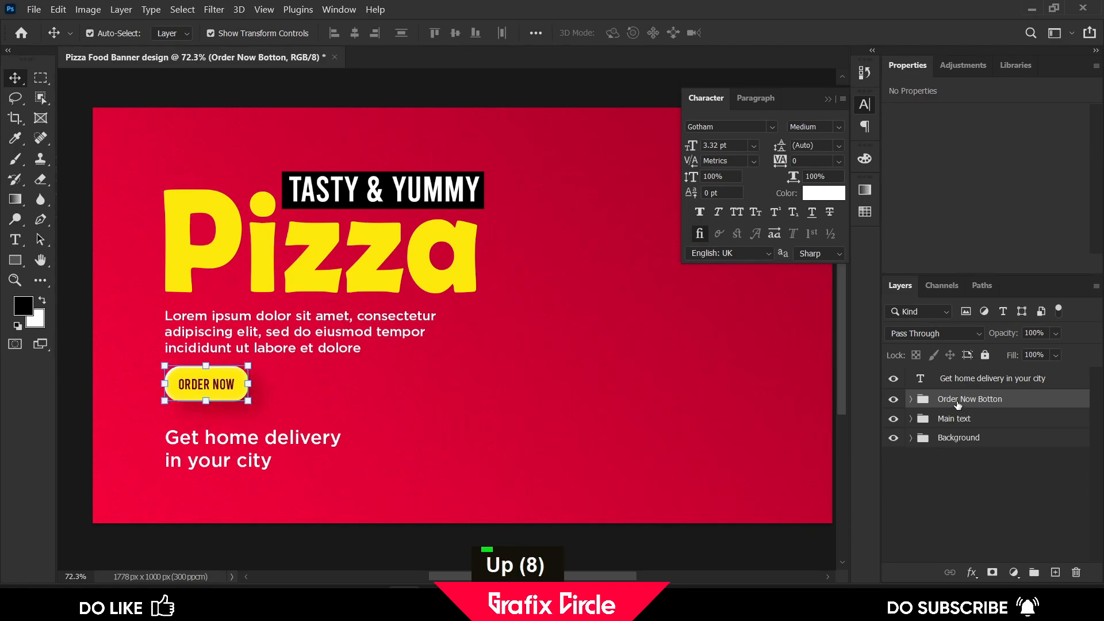
Move the delivery text up a little closer to the button
{"action": "scroll", "coordinate": [650, 407], "scroll_direction": "down", "scroll_amount": 1}
{"action": "double_click", "coordinate": [308, 413]}
{"action": "left_click_drag", "start_coordinate": [307, 411], "coordinate": [306, 404]}
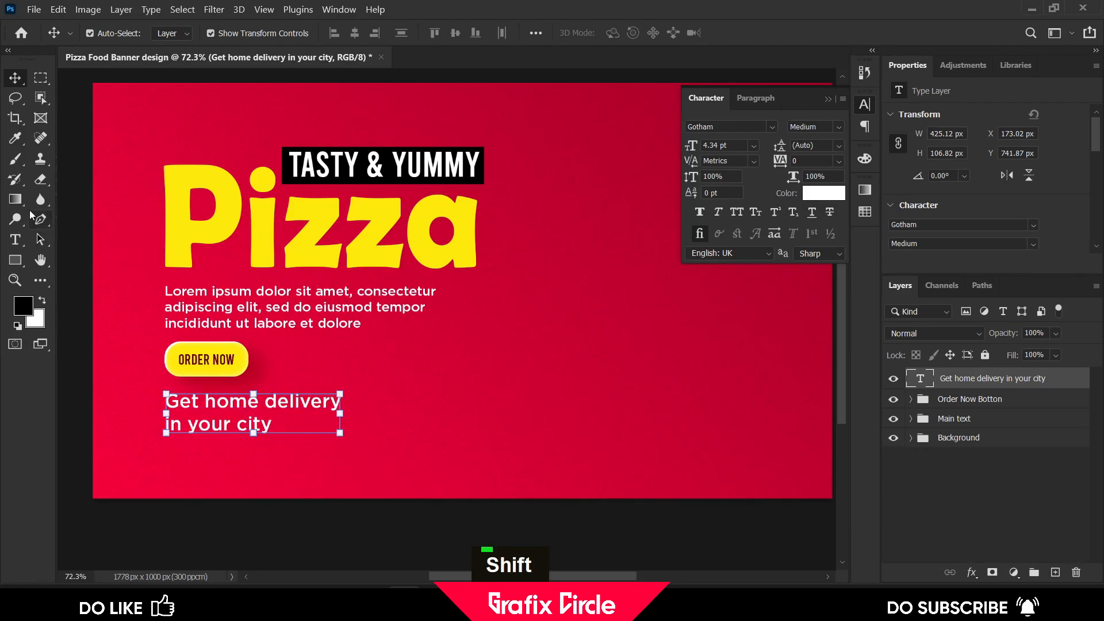
Add an exclamation mark after "city" in the delivery text
{"action": "left_click", "coordinate": [16, 240]}
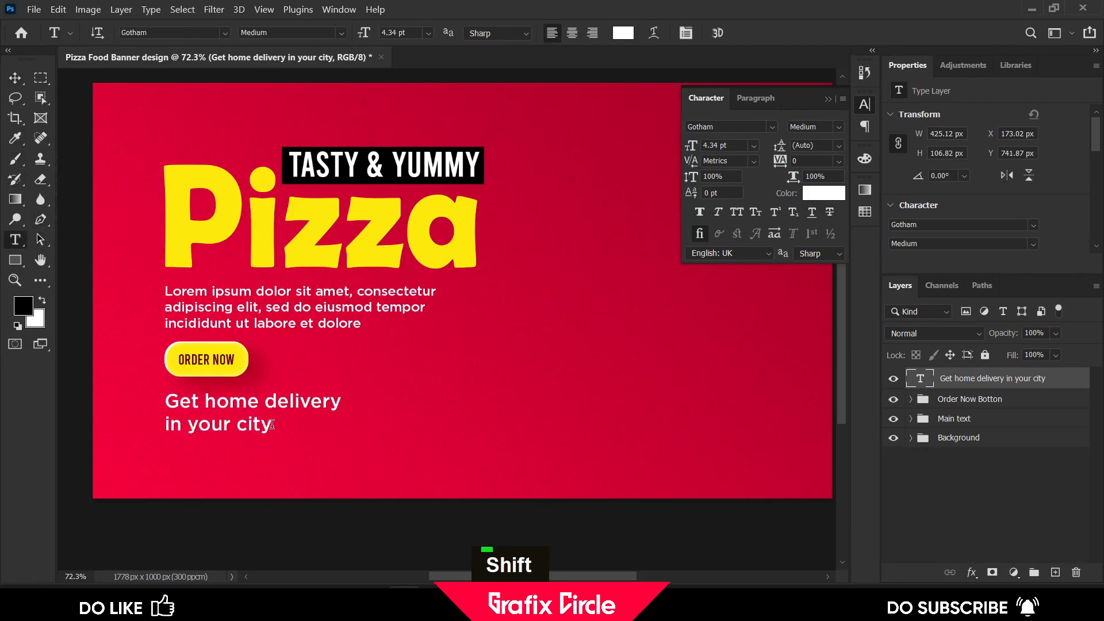
{"action": "left_click", "coordinate": [271, 425]}
{"action": "type", "text": "!"}
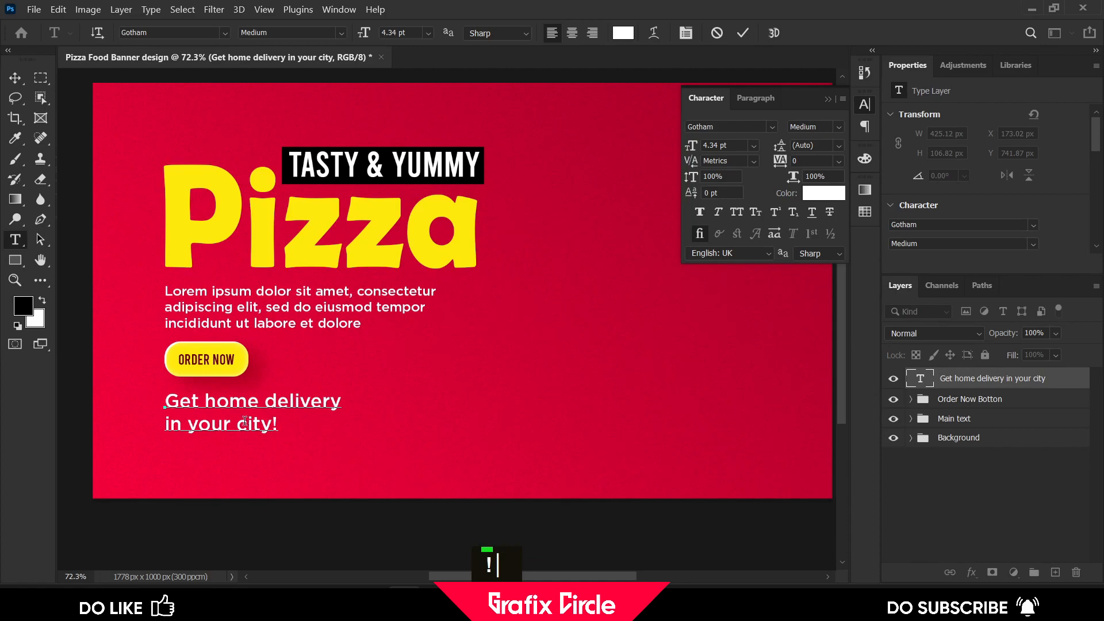
Color the word "city" yellow fee900 by sampling the Pizza title
{"action": "left_click_drag", "start_coordinate": [237, 426], "coordinate": [269, 425]}
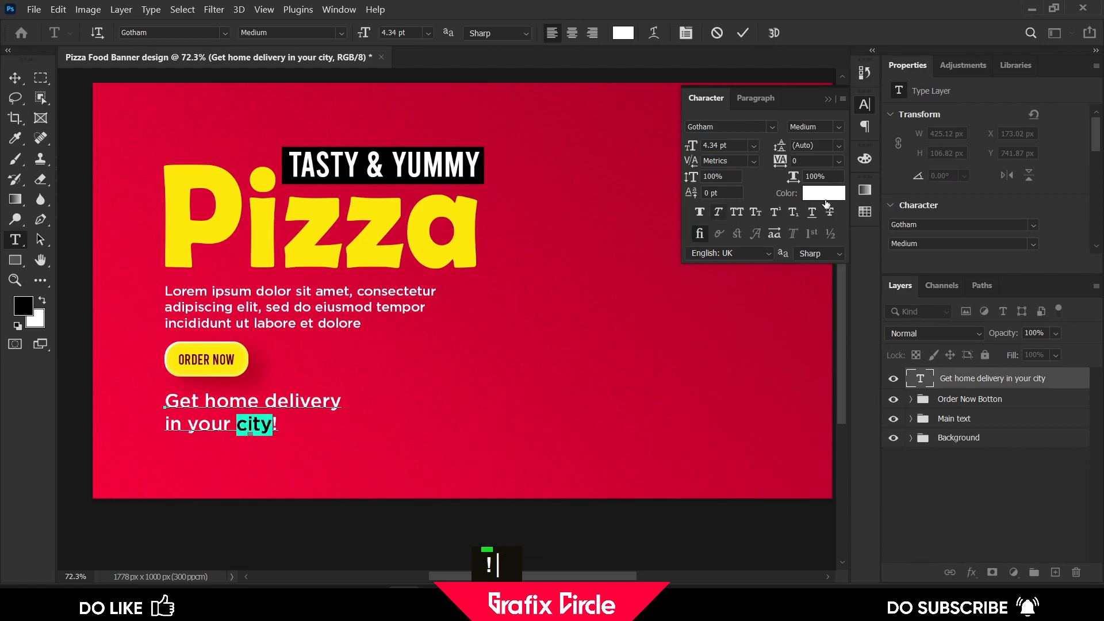
{"action": "left_click", "coordinate": [824, 193]}
{"action": "left_click", "coordinate": [311, 227]}
{"action": "left_click", "coordinate": [314, 225]}
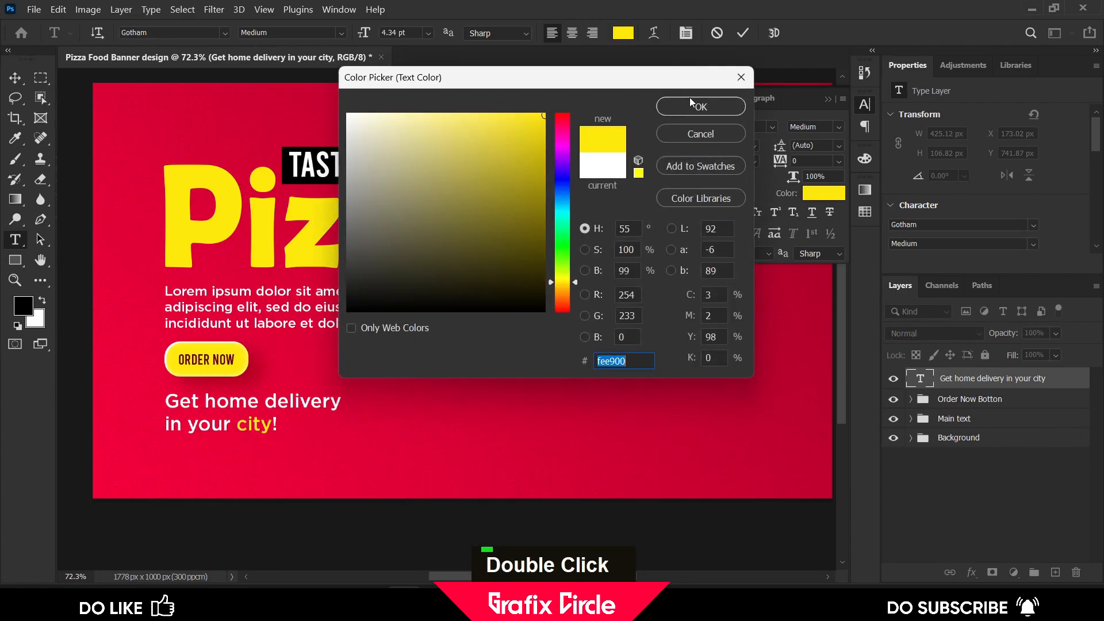
{"action": "left_click", "coordinate": [689, 110]}
Color the word "delivery" with the same yellow sampled from the Pizza title
{"action": "left_click_drag", "start_coordinate": [266, 397], "coordinate": [342, 401]}
{"action": "left_click", "coordinate": [822, 196]}
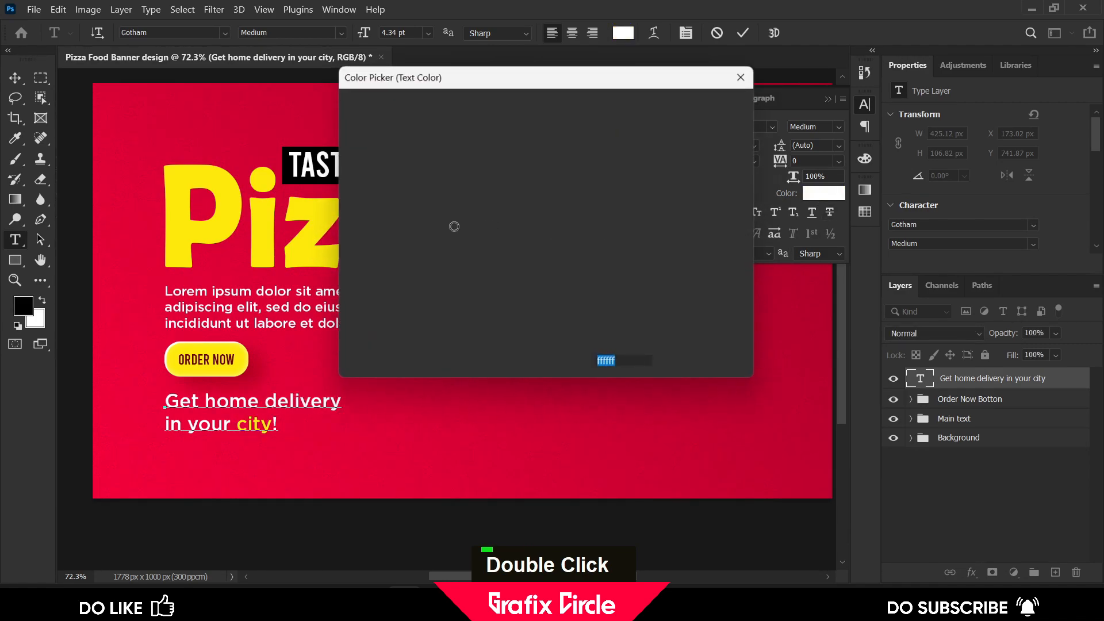
{"action": "left_click", "coordinate": [240, 201]}
{"action": "left_click", "coordinate": [697, 108]}
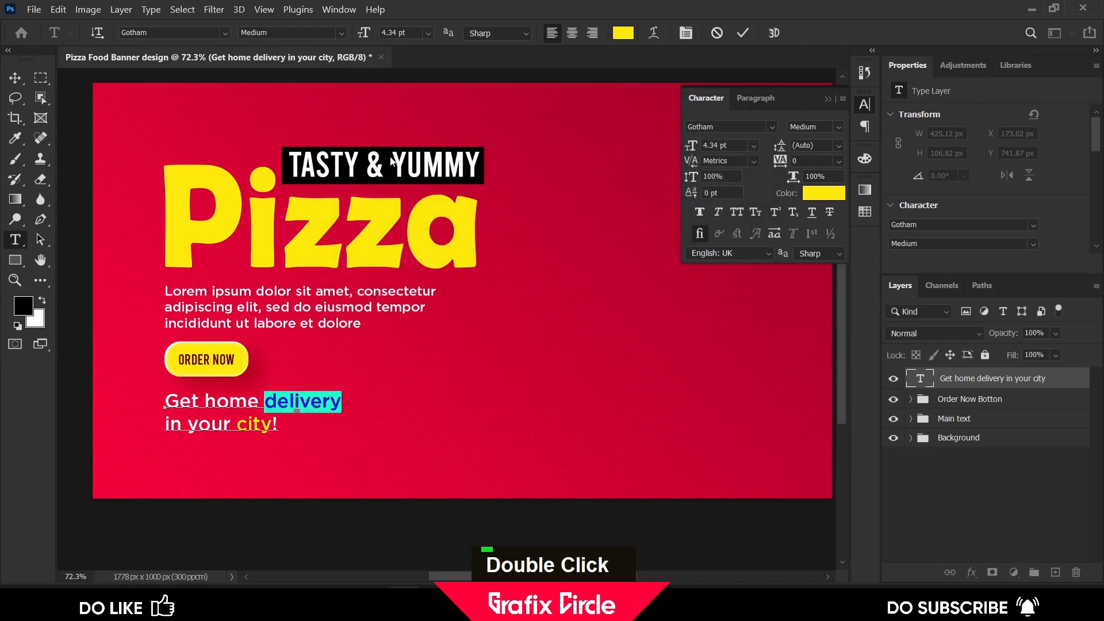
Nudge the delivery text, Order Now Botton and Main text up together and close the Character panel
{"action": "left_click", "coordinate": [15, 78]}
{"action": "scroll", "coordinate": [190, 295], "scroll_direction": "down", "scroll_amount": 1}
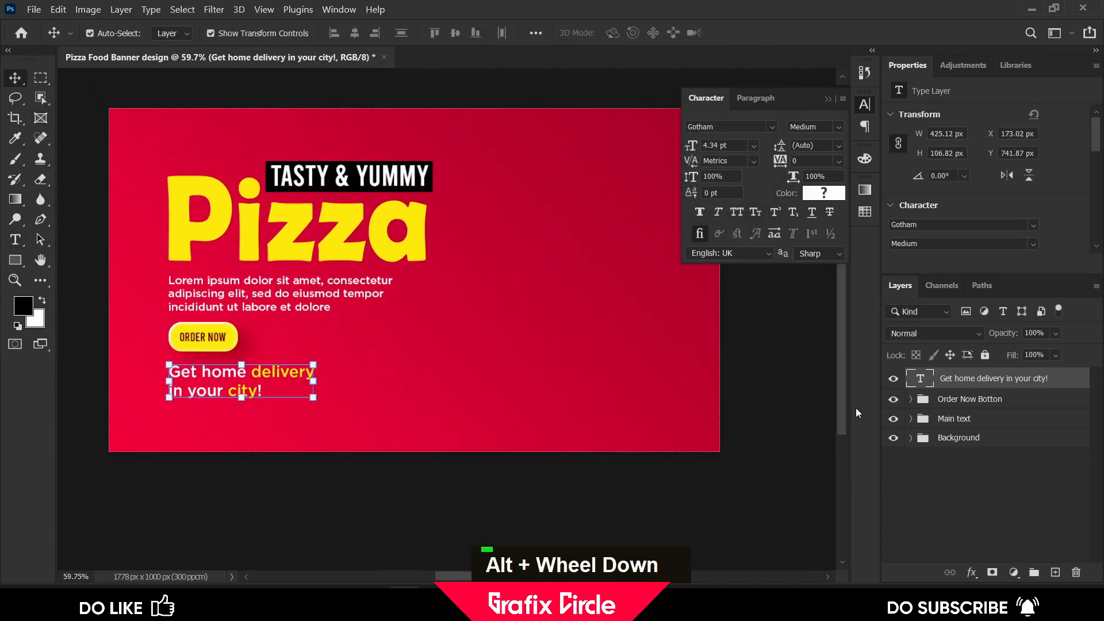
{"action": "left_click", "coordinate": [959, 420], "text": "shift"}
{"action": "key", "text": "Up"}
{"action": "key", "text": "Up"}
{"action": "key", "text": "Up"}
{"action": "key", "text": "Up"}
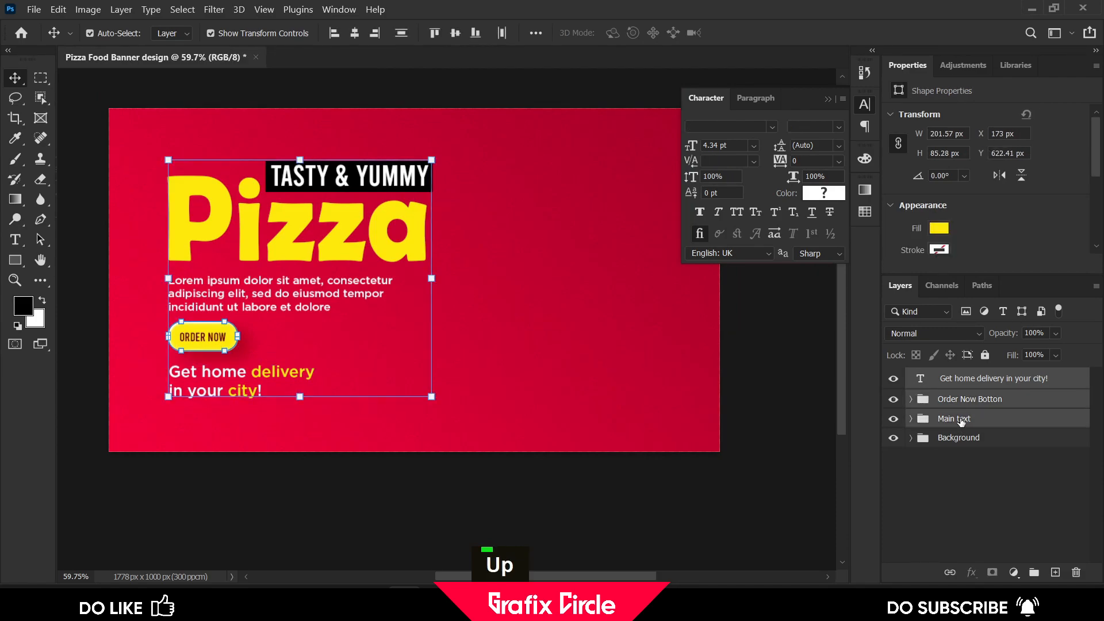
{"action": "left_click", "coordinate": [826, 456]}
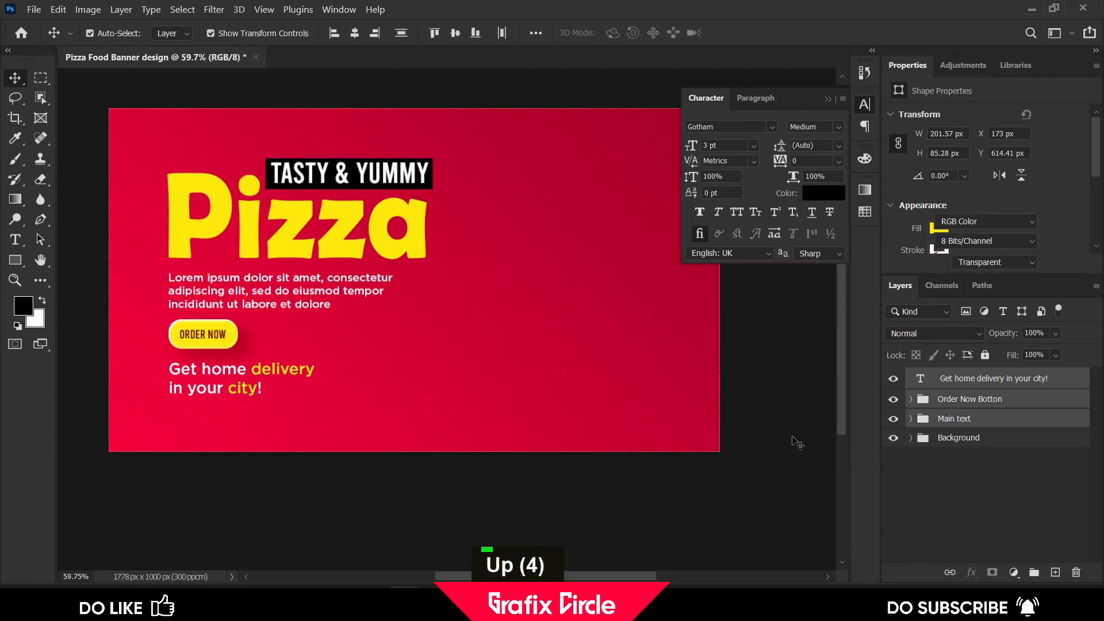
{"action": "left_click", "coordinate": [828, 99]}
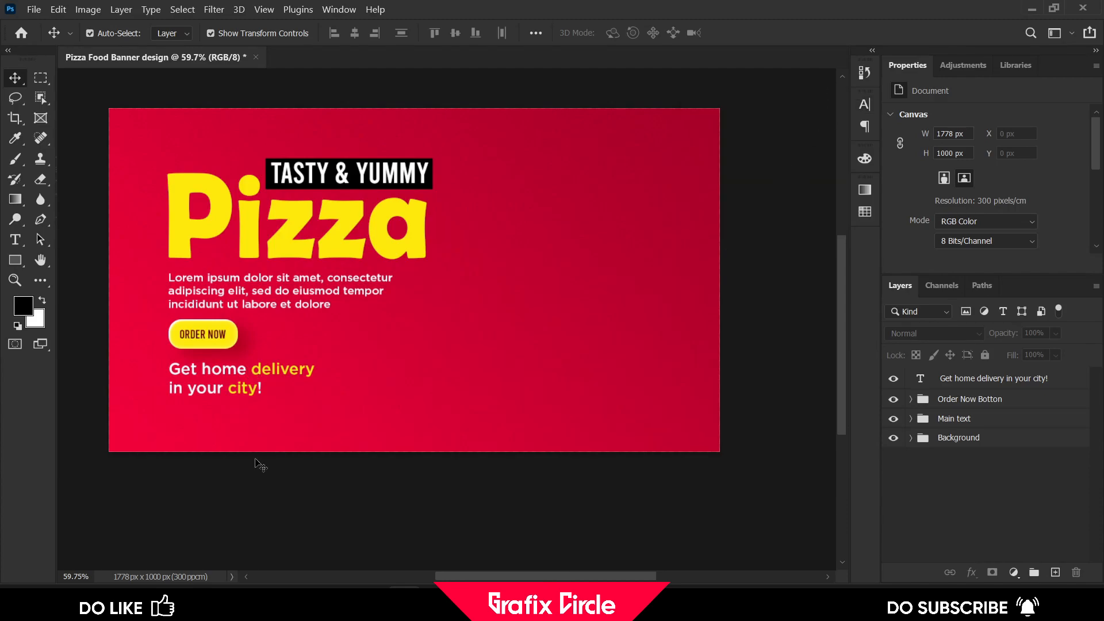
Place the Pizza image onto the banner and scale it to about 21% on the right side
{"action": "left_click", "coordinate": [336, 601]}
{"action": "left_click_drag", "start_coordinate": [768, 302], "coordinate": [506, 302]}
{"action": "left_click_drag", "start_coordinate": [351, 294], "coordinate": [454, 295]}
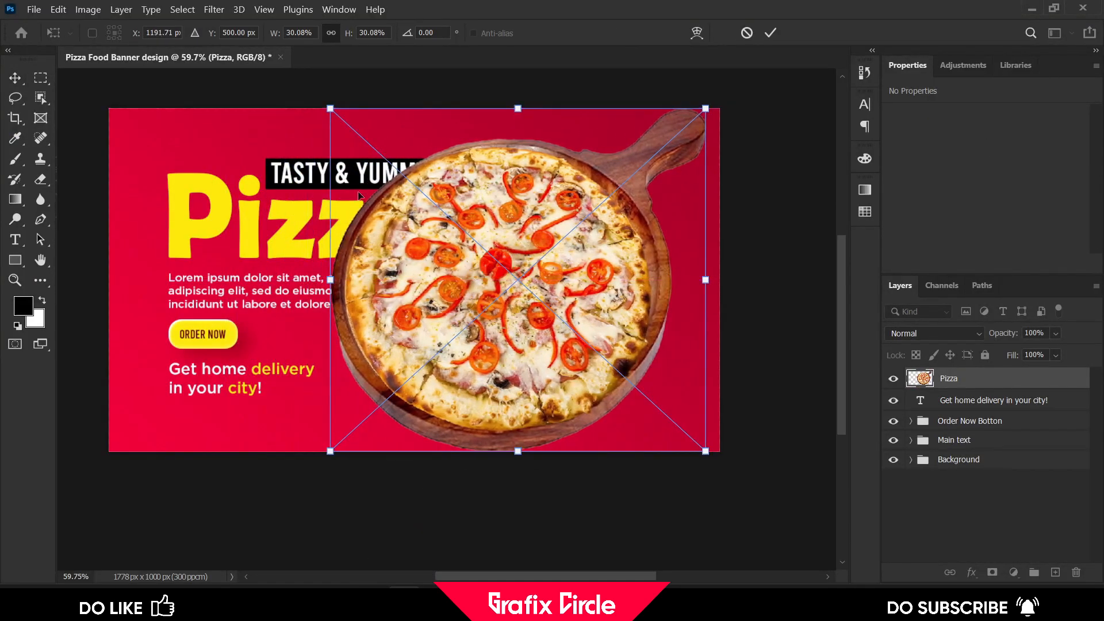
{"action": "left_click_drag", "start_coordinate": [331, 108], "coordinate": [443, 209]}
{"action": "left_click_drag", "start_coordinate": [578, 346], "coordinate": [562, 318]}
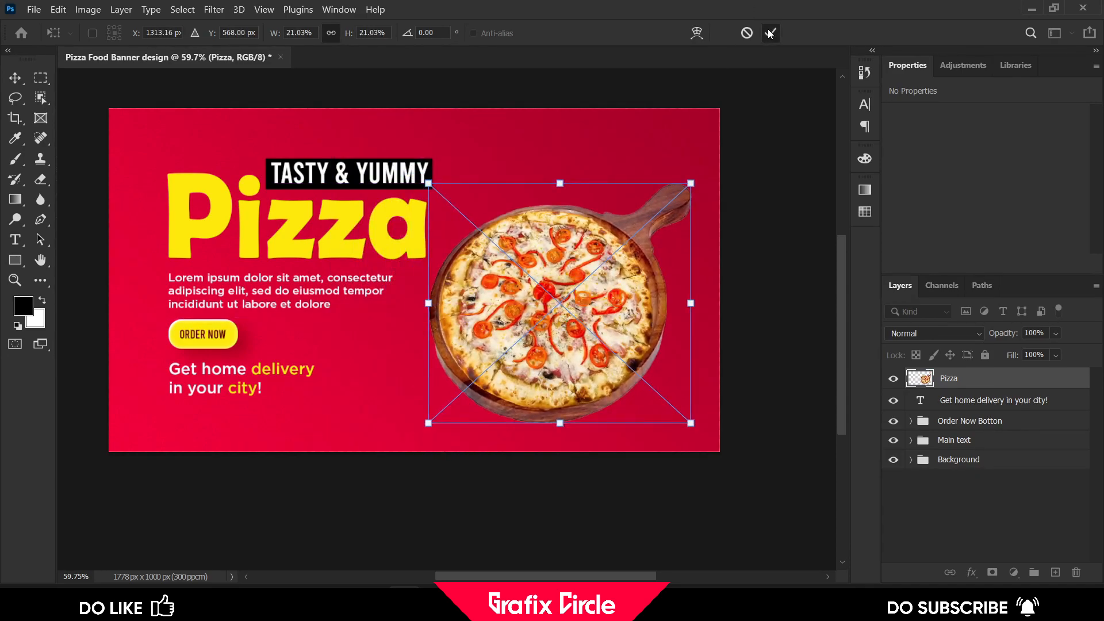
{"action": "left_click", "coordinate": [769, 33]}
Move the delivery text, Order Now Botton and Main text layers left by about 50 px
{"action": "left_click", "coordinate": [994, 400]}
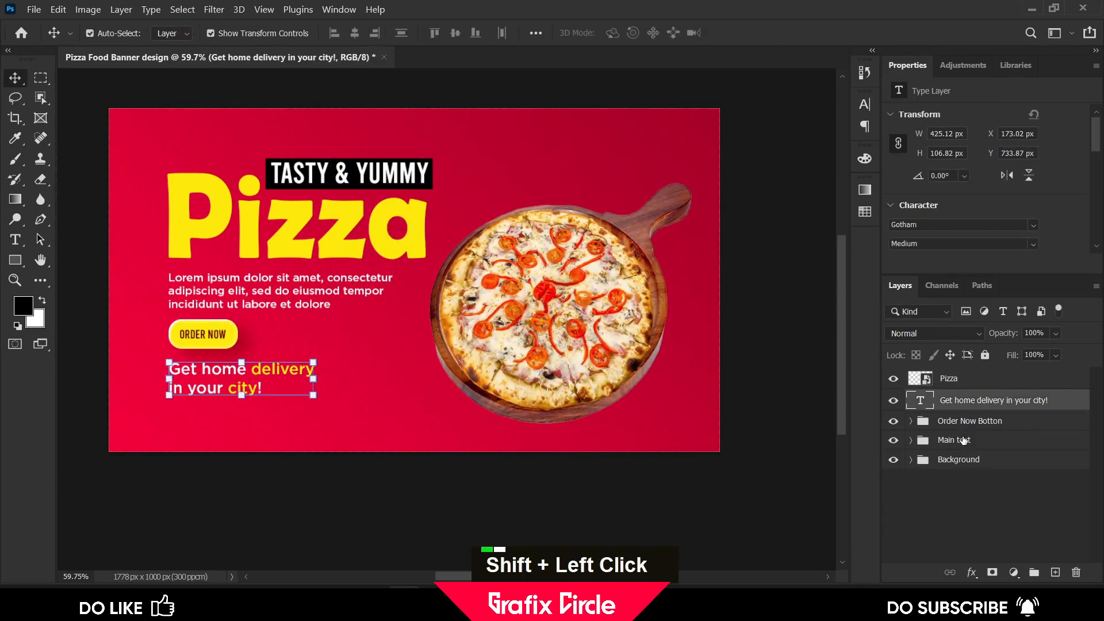
{"action": "left_click", "coordinate": [964, 440], "text": "shift"}
{"action": "key", "text": "shift+Left"}
{"action": "key", "text": "shift+Left"}
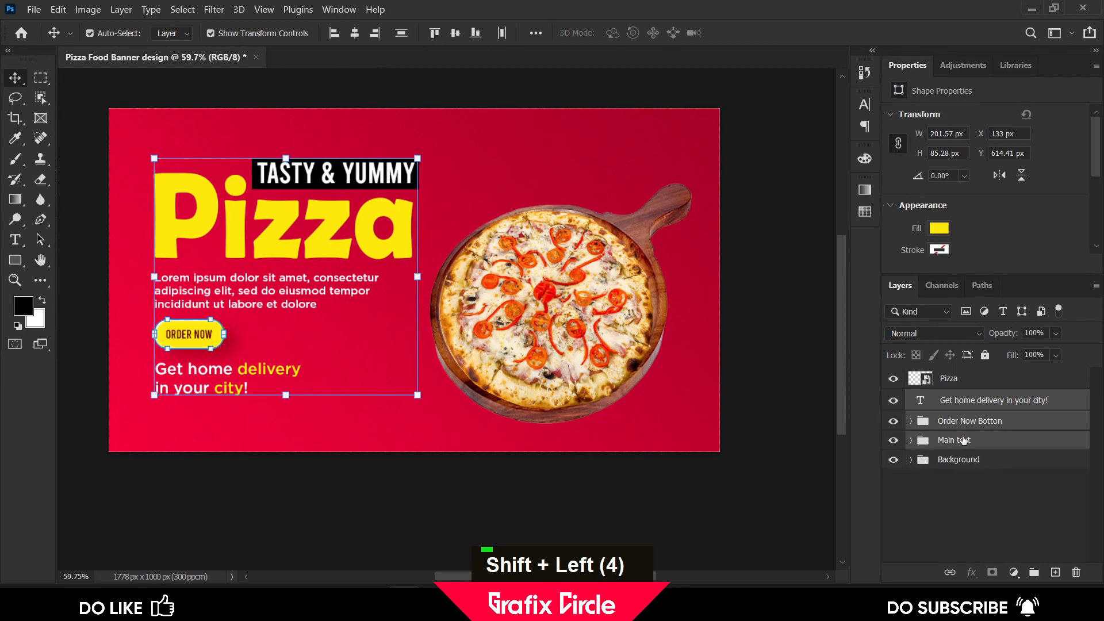
{"action": "key", "text": "Left"}
{"action": "key", "text": "Left"}
{"action": "key", "text": "Left"}
{"action": "key", "text": "Left"}
{"action": "key", "text": "Left"}
{"action": "key", "text": "Left"}
{"action": "key", "text": "Left"}
{"action": "key", "text": "Left"}
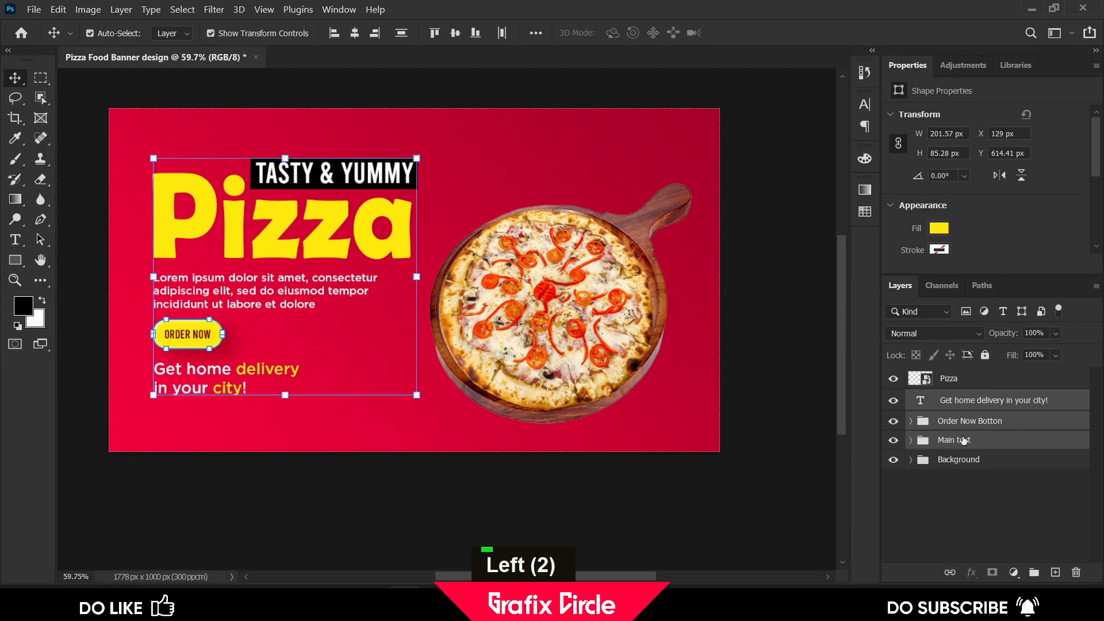
Nudge the pizza image slightly up and to the left
{"action": "left_click", "coordinate": [757, 341]}
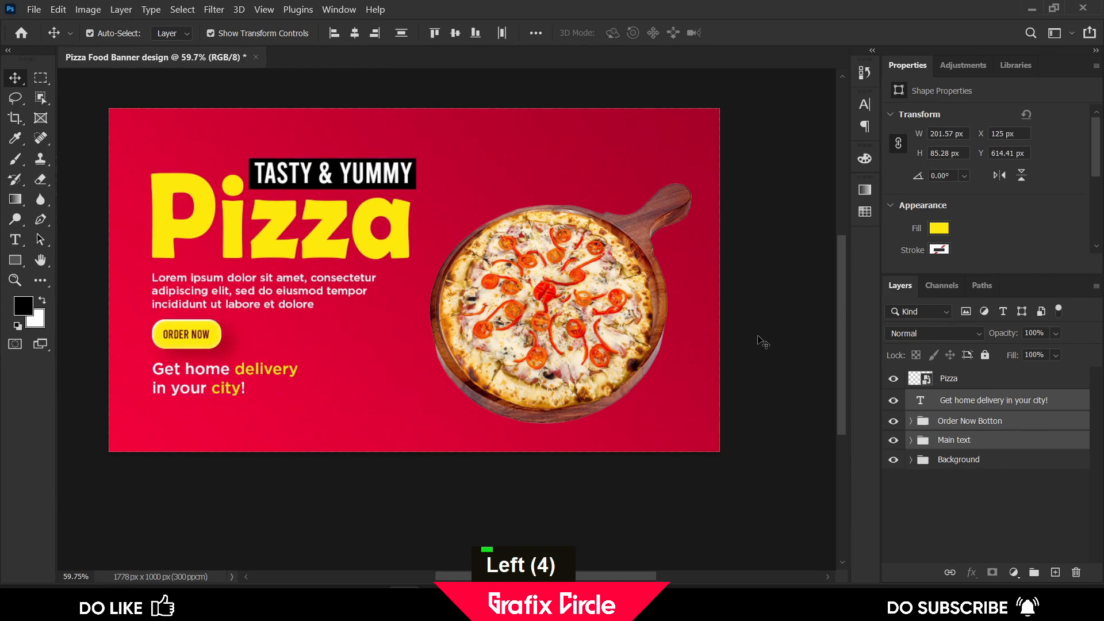
{"action": "left_click", "coordinate": [583, 314]}
{"action": "left_click_drag", "start_coordinate": [583, 314], "coordinate": [587, 309]}
{"action": "left_click_drag", "start_coordinate": [623, 261], "coordinate": [615, 256]}
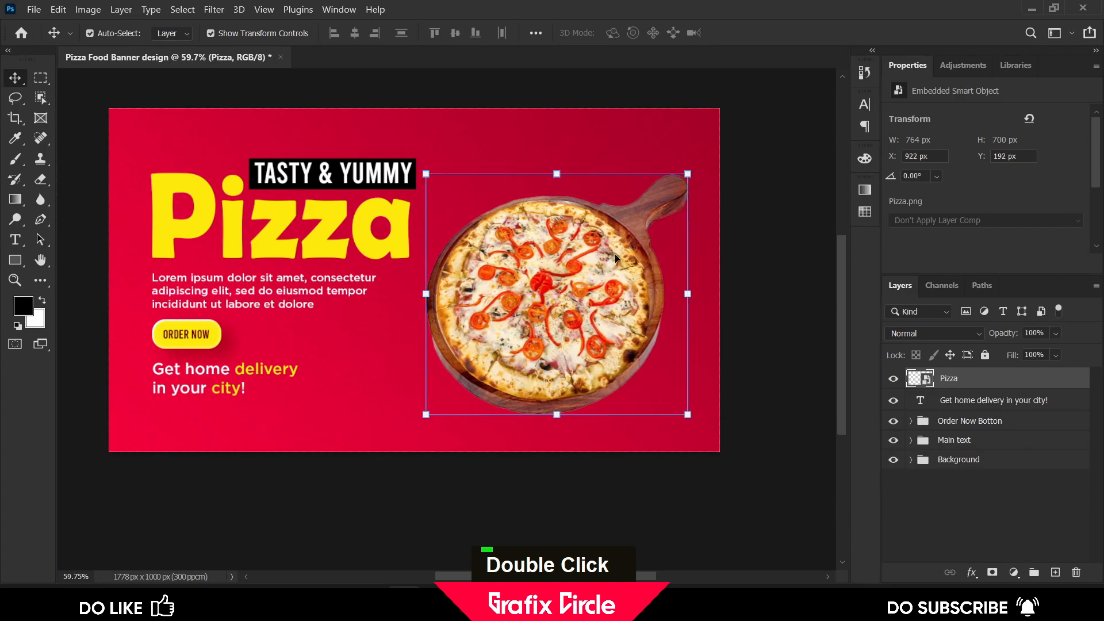
{"action": "left_click", "coordinate": [765, 287]}
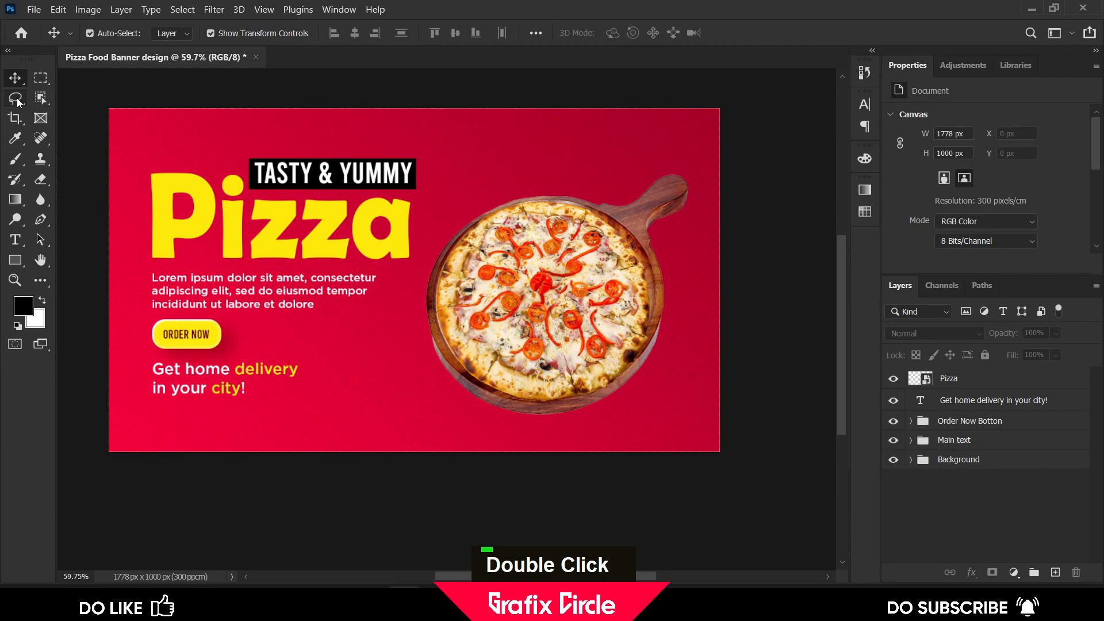
Select the pizza on the Pizza layer with the Quick Selection tool, painting across its crust and toppings
{"action": "left_click", "coordinate": [16, 100]}
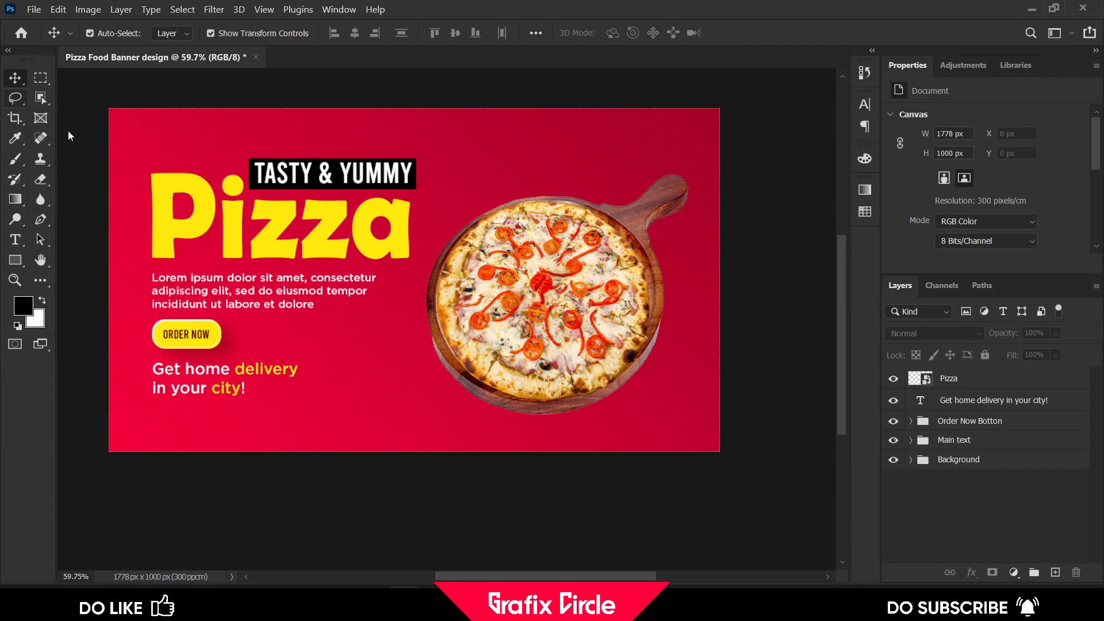
{"action": "left_click", "coordinate": [14, 117]}
{"action": "double_click", "coordinate": [40, 98]}
{"action": "right_click", "coordinate": [40, 97]}
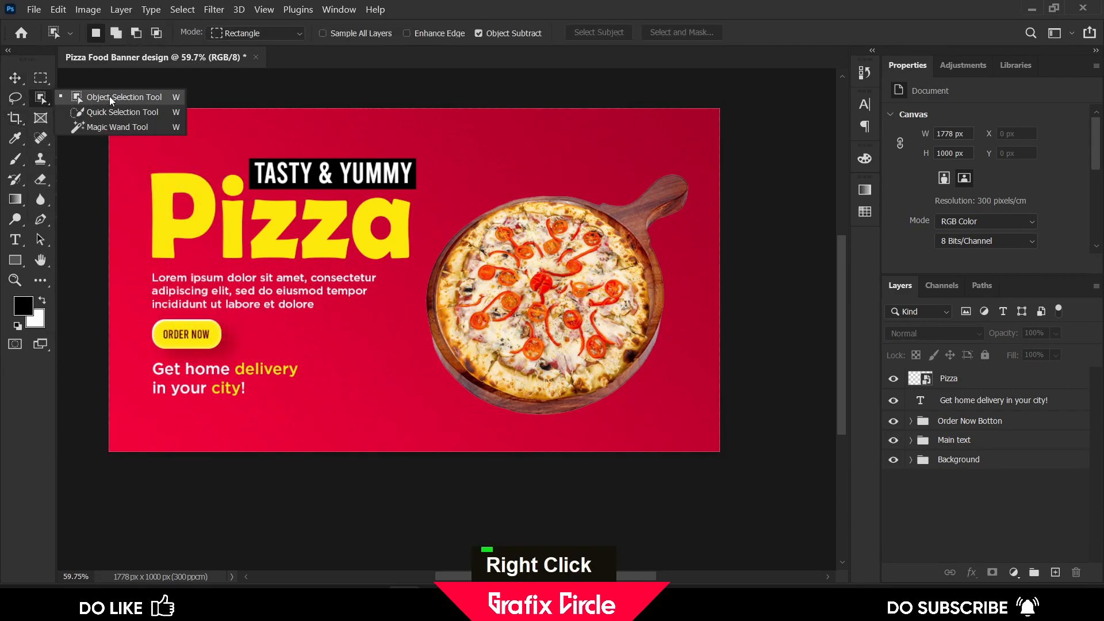
{"action": "left_click", "coordinate": [118, 112]}
{"action": "scroll", "coordinate": [546, 274], "scroll_direction": "up", "scroll_amount": 2}
{"action": "left_click", "coordinate": [473, 292]}
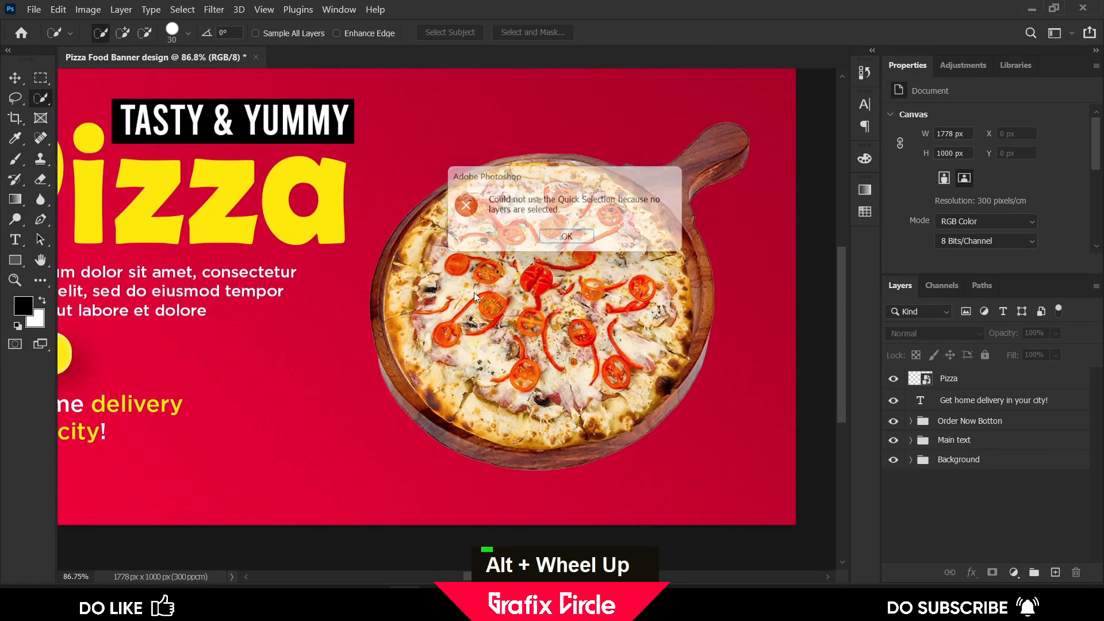
{"action": "left_click", "coordinate": [568, 238]}
{"action": "left_click", "coordinate": [956, 379]}
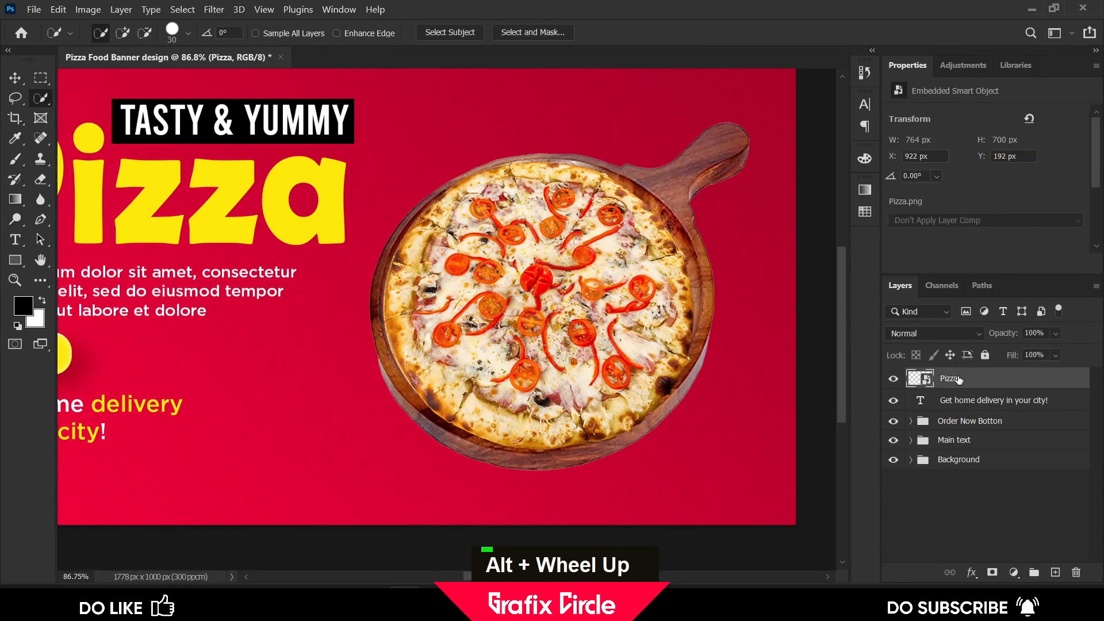
{"action": "mouse_move", "coordinate": [506, 287]}
{"action": "left_mouse_down"}
{"action": "mouse_move", "coordinate": [472, 322]}
{"action": "mouse_move", "coordinate": [497, 353]}
{"action": "left_mouse_up"}
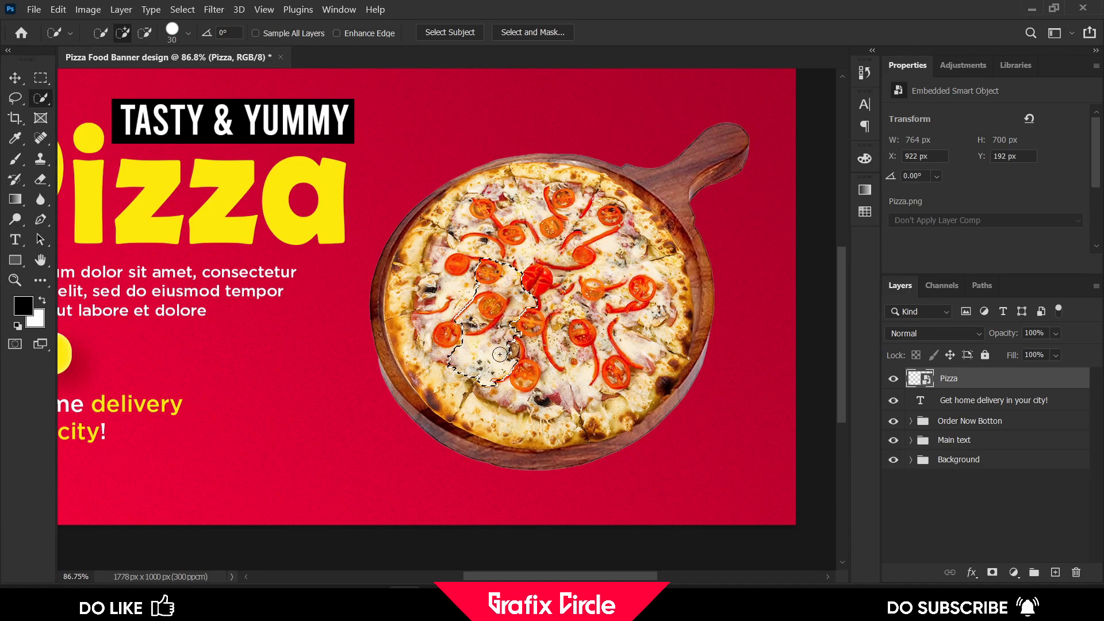
{"action": "left_click_drag", "start_coordinate": [425, 323], "coordinate": [407, 282]}
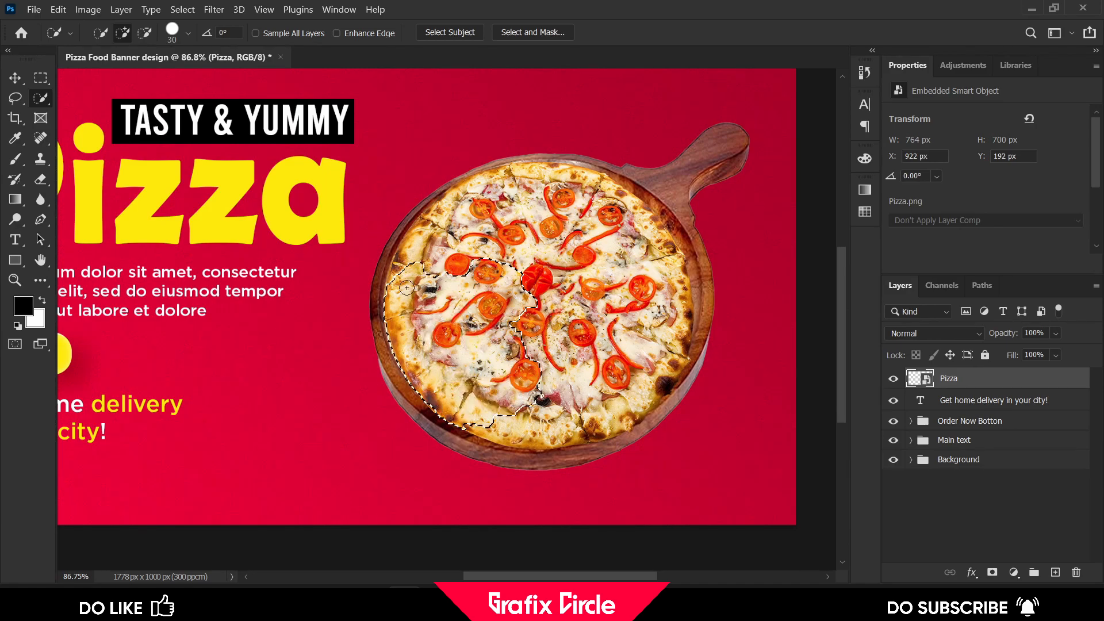
{"action": "left_click_drag", "start_coordinate": [551, 184], "coordinate": [564, 183]}
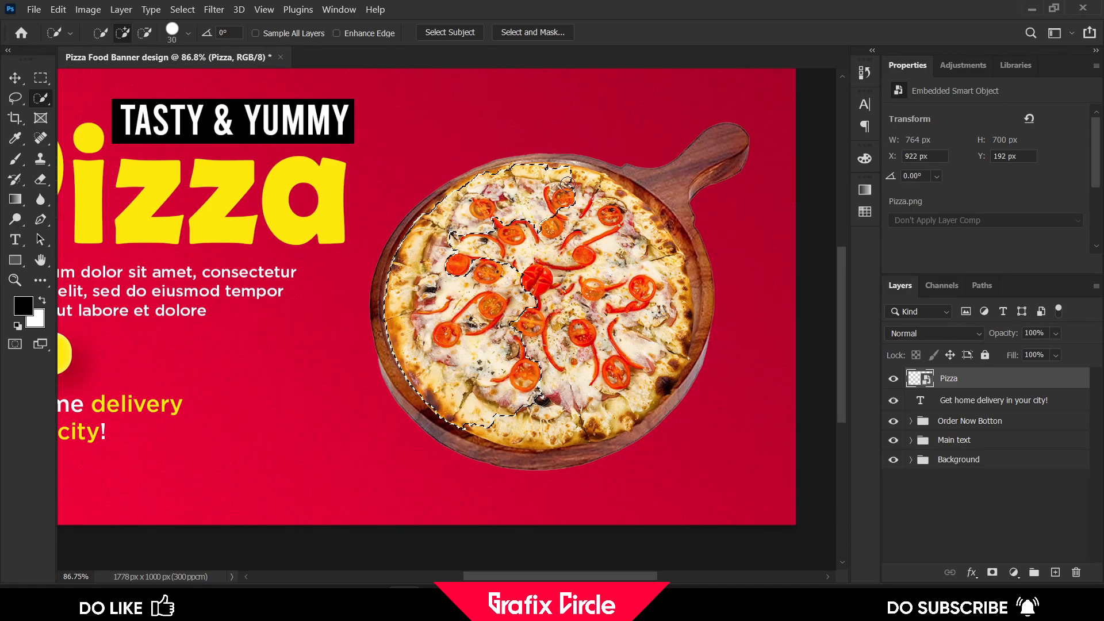
{"action": "mouse_move", "coordinate": [660, 300]}
{"action": "left_mouse_down"}
{"action": "mouse_move", "coordinate": [639, 362]}
{"action": "mouse_move", "coordinate": [606, 278]}
{"action": "left_mouse_up"}
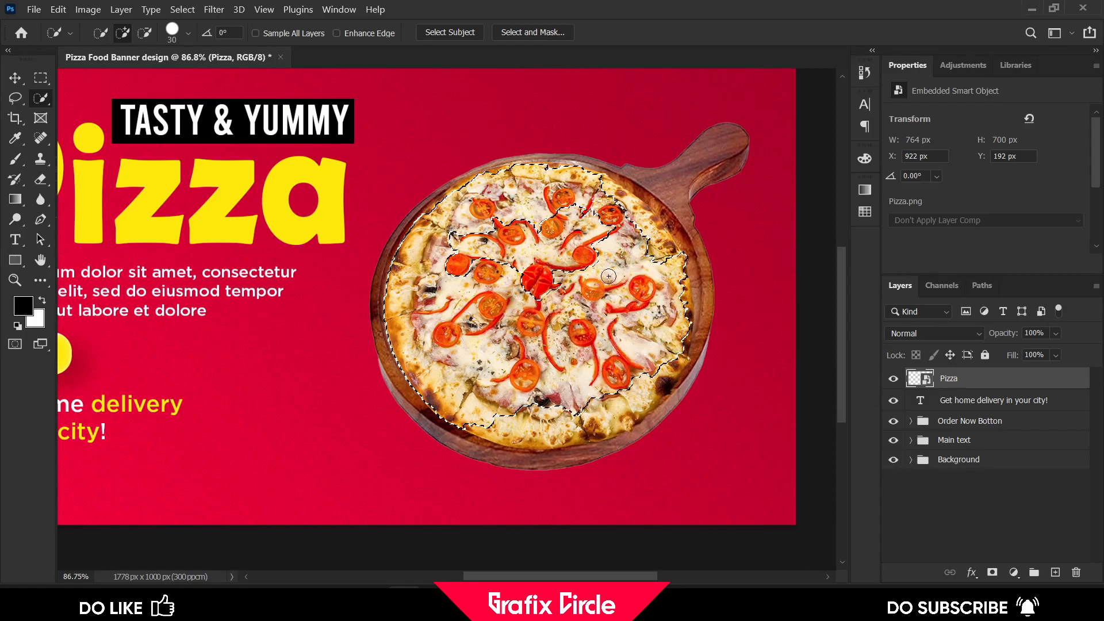
{"action": "mouse_move", "coordinate": [535, 249]}
{"action": "left_mouse_down"}
{"action": "mouse_move", "coordinate": [488, 254]}
{"action": "mouse_move", "coordinate": [516, 227]}
{"action": "left_mouse_up"}
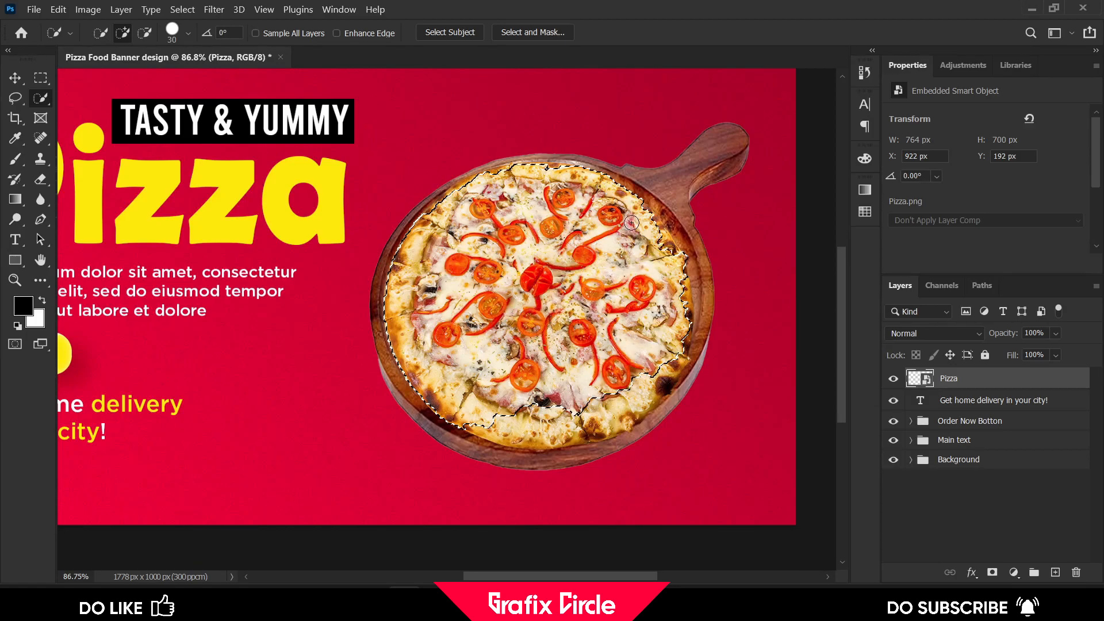
{"action": "mouse_move", "coordinate": [657, 252]}
{"action": "left_mouse_down"}
{"action": "mouse_move", "coordinate": [645, 214]}
{"action": "mouse_move", "coordinate": [657, 242]}
{"action": "left_mouse_up"}
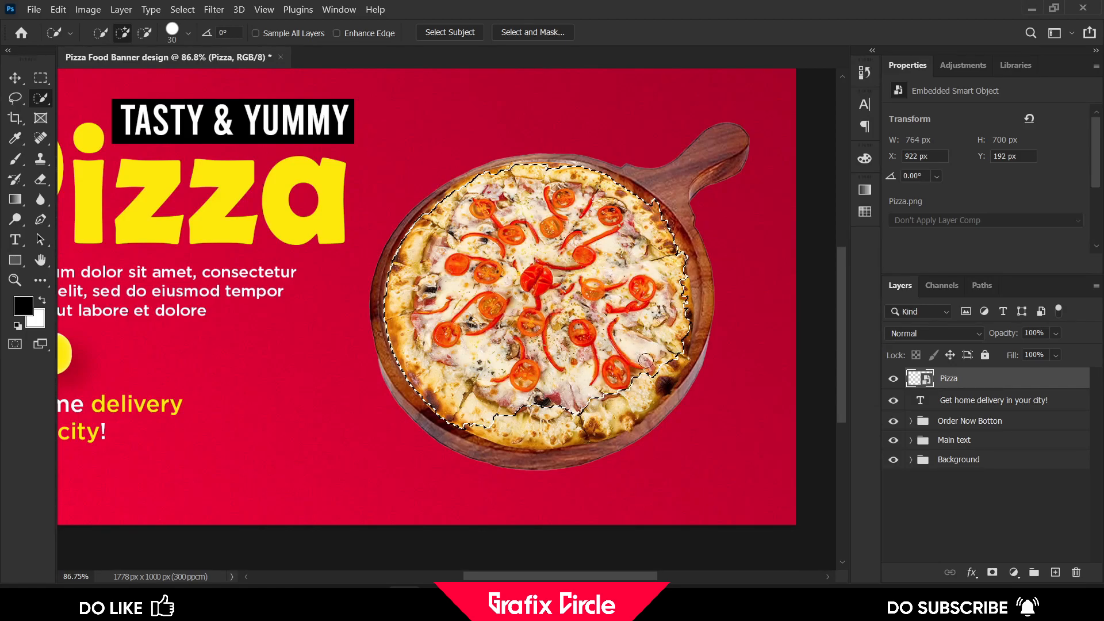
{"action": "mouse_move", "coordinate": [586, 411]}
{"action": "left_mouse_down"}
{"action": "mouse_move", "coordinate": [528, 425]}
{"action": "mouse_move", "coordinate": [600, 422]}
{"action": "left_mouse_up"}
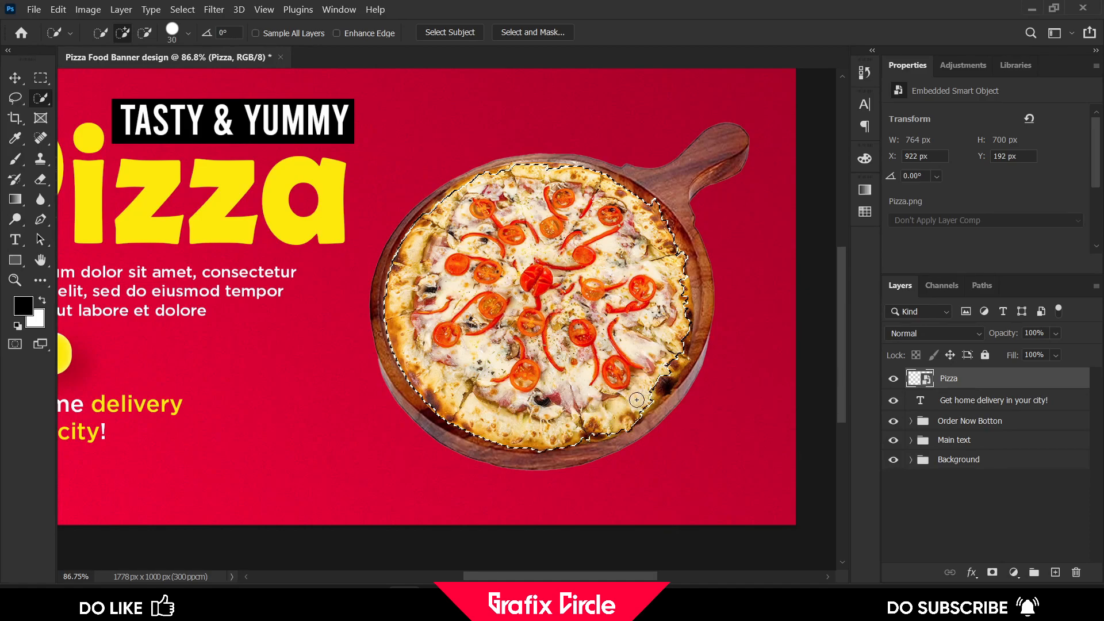
{"action": "left_click_drag", "start_coordinate": [663, 357], "coordinate": [677, 352]}
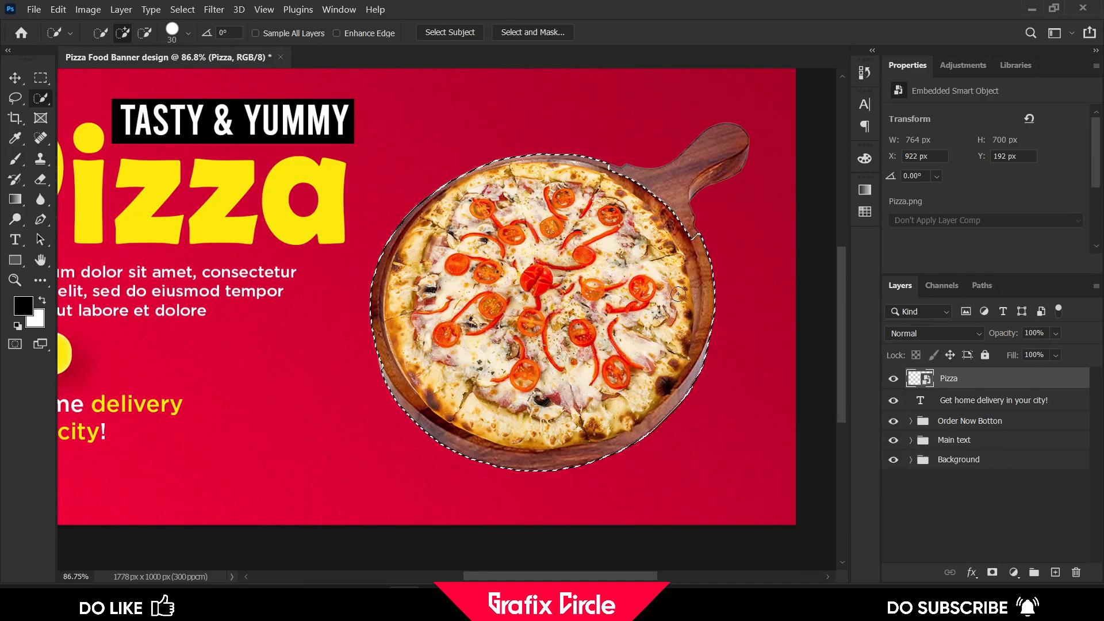
Subtract the wooden board edges from the selection so only the round pizza remains selected
{"action": "left_click", "coordinate": [706, 258], "text": "alt"}
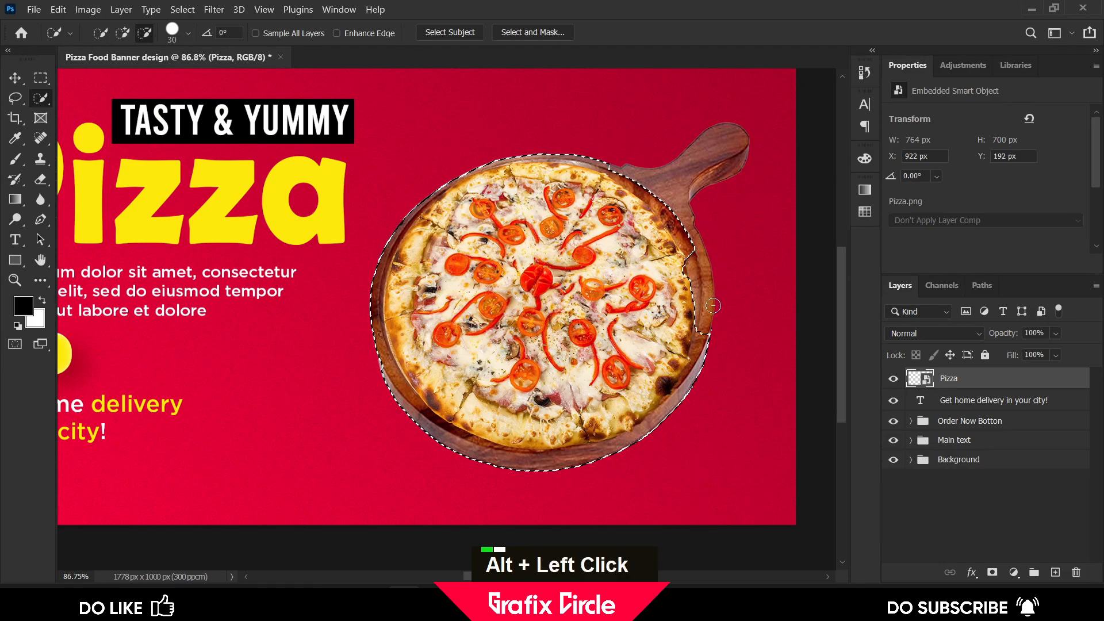
{"action": "left_click_drag", "start_coordinate": [713, 304], "coordinate": [702, 361]}
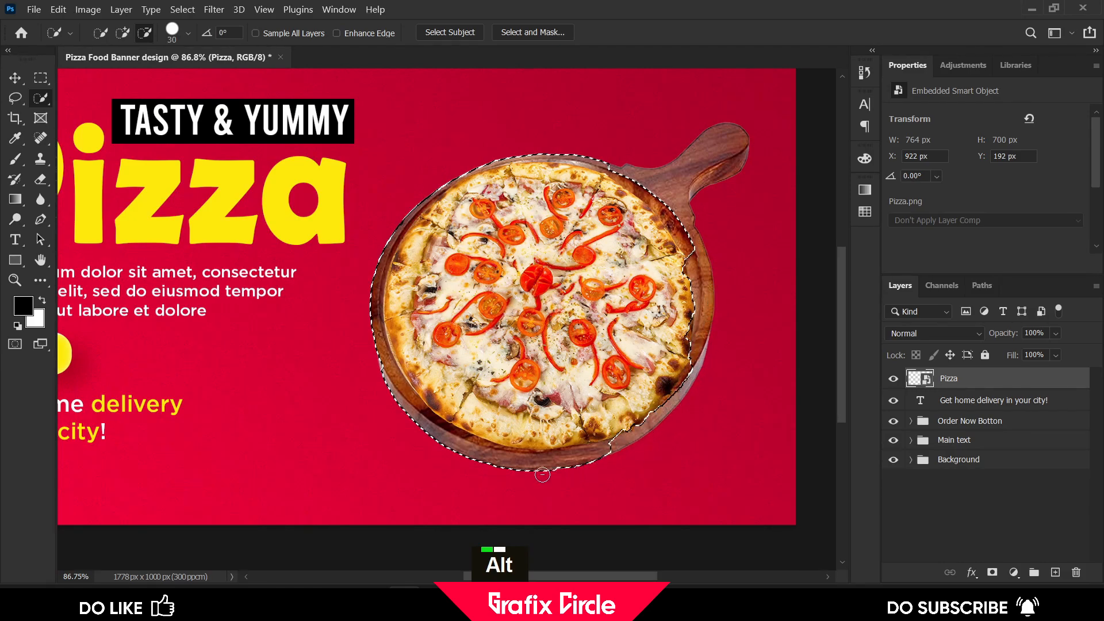
{"action": "left_click_drag", "start_coordinate": [407, 410], "coordinate": [372, 320]}
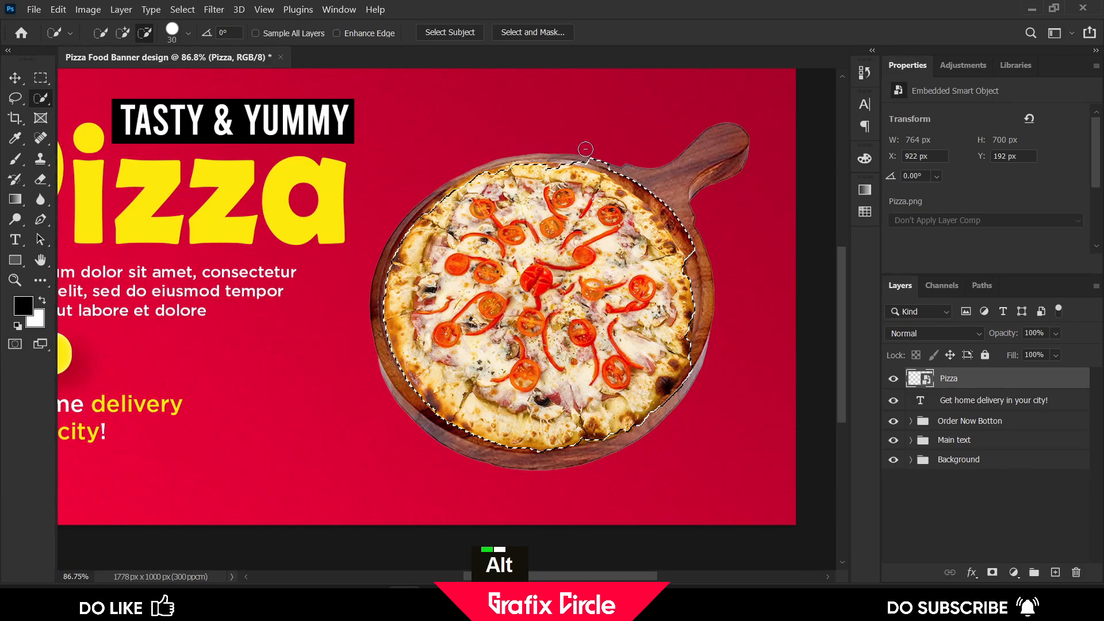
{"action": "left_click", "coordinate": [672, 203], "text": "alt"}
{"action": "scroll", "coordinate": [693, 351], "scroll_direction": "up", "scroll_amount": 4, "text": "alt"}
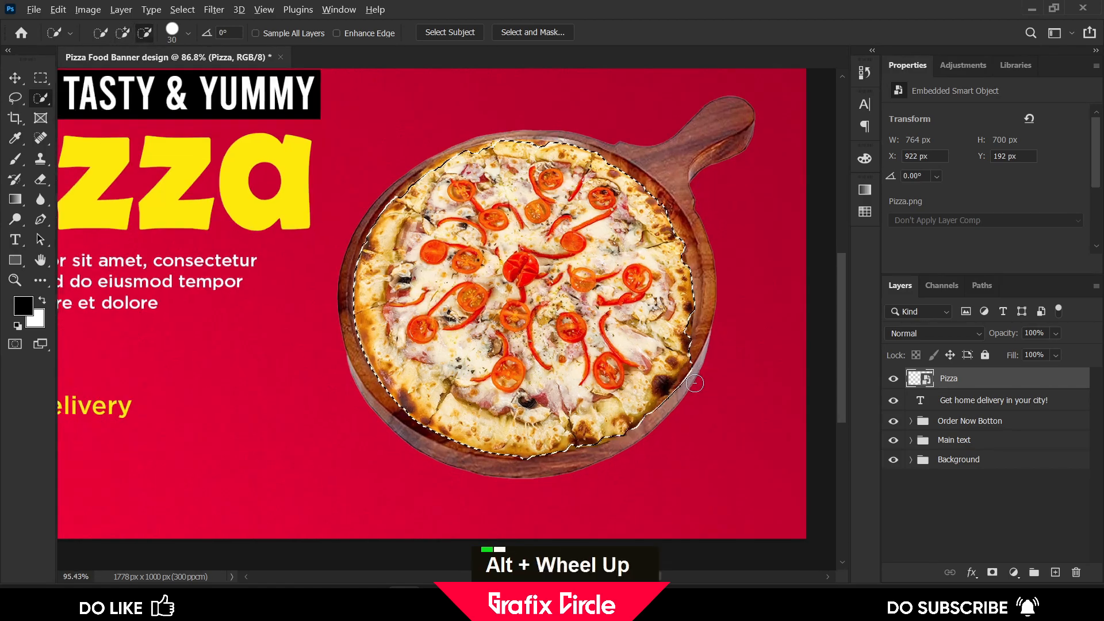
{"action": "left_click", "coordinate": [692, 355], "text": "alt"}
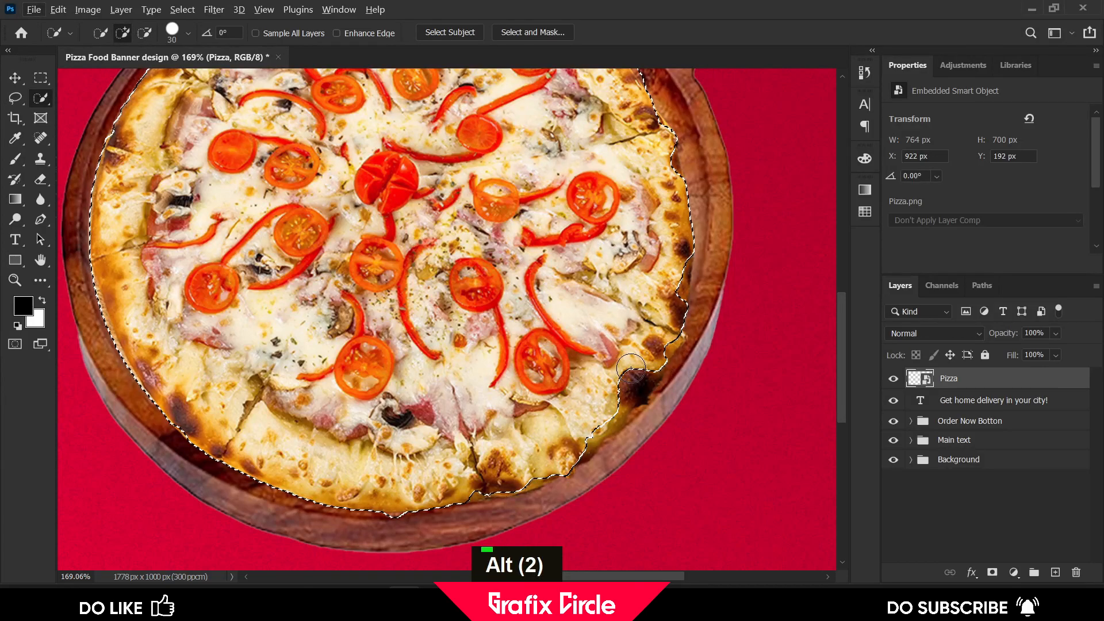
{"action": "left_click", "coordinate": [641, 370]}
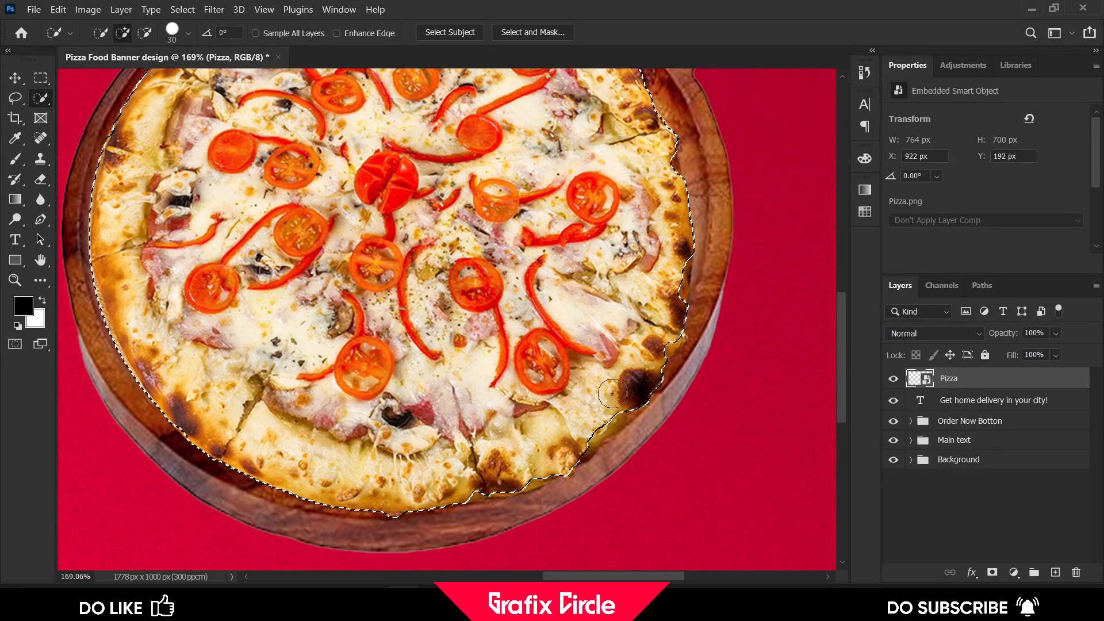
{"action": "scroll", "coordinate": [584, 377], "scroll_direction": "up", "scroll_amount": 1}
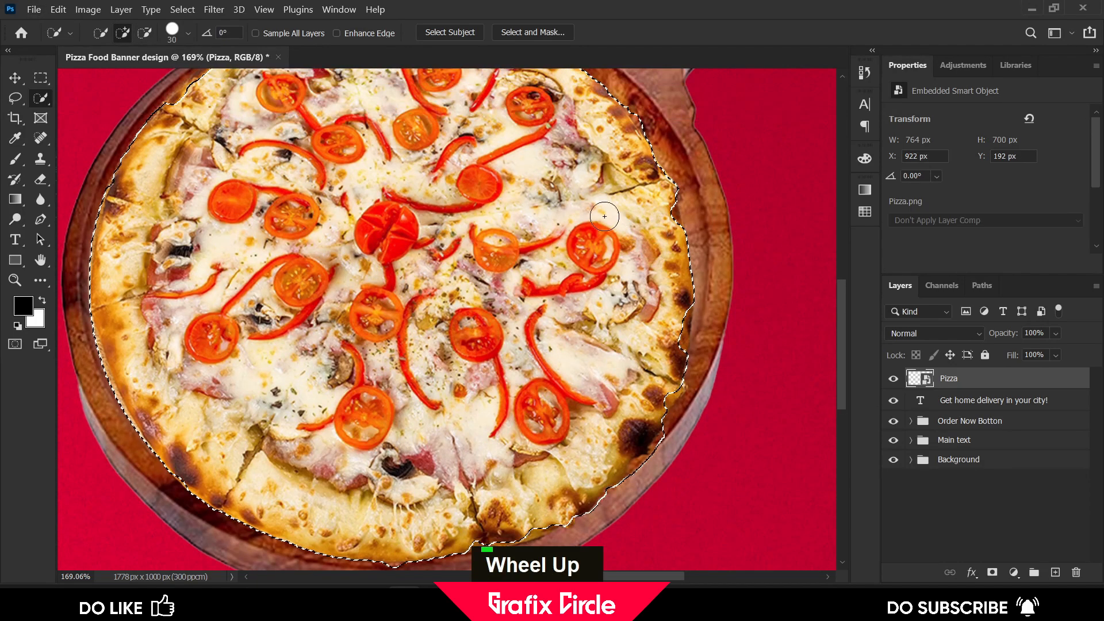
{"action": "scroll", "coordinate": [590, 216], "scroll_direction": "down", "scroll_amount": 3}
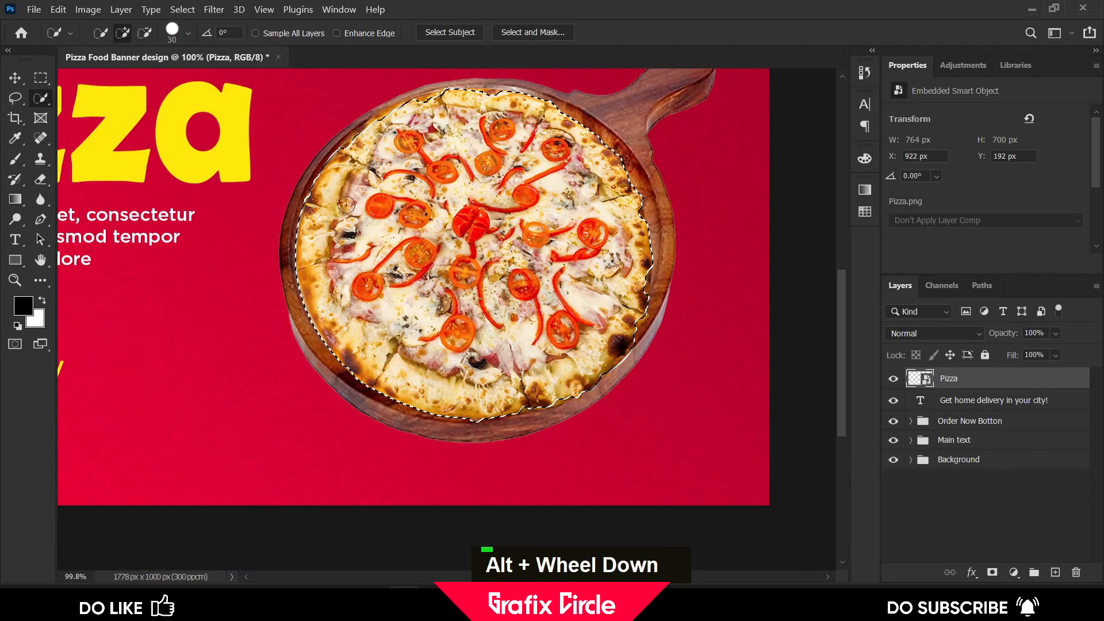
Copy the selected pizza onto a new layer and move the copy upward
{"action": "right_click", "coordinate": [406, 217]}
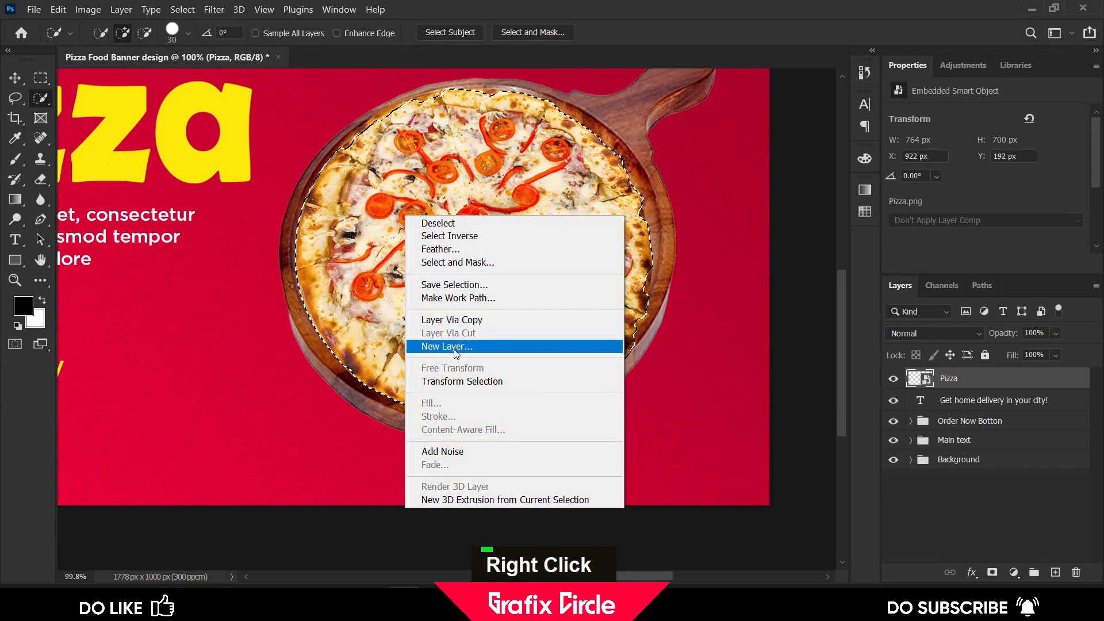
{"action": "left_click", "coordinate": [513, 320]}
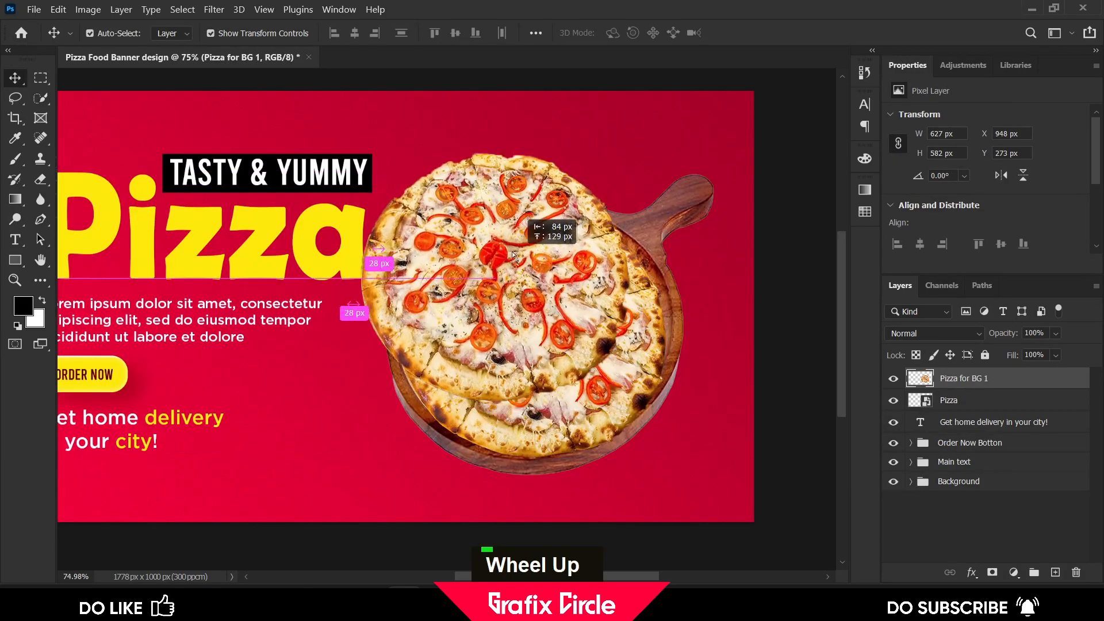
{"action": "left_click_drag", "start_coordinate": [491, 215], "coordinate": [509, 189]}
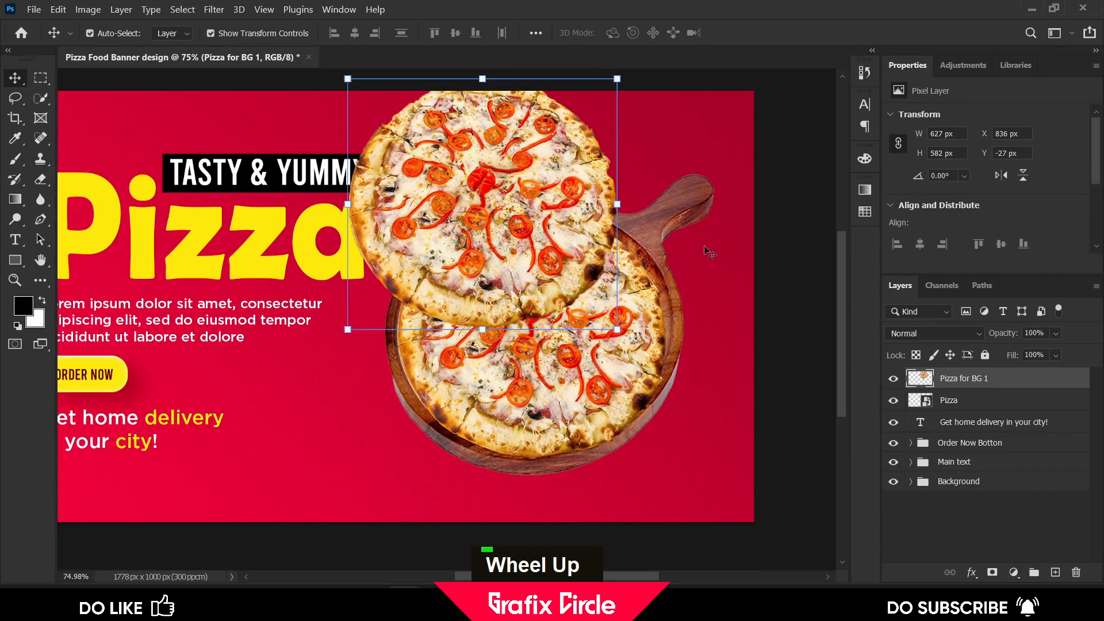
Move the pizza copy layer below Main text and duplicate it toward the banner's bottom edge
{"action": "left_click_drag", "start_coordinate": [965, 379], "coordinate": [971, 472]}
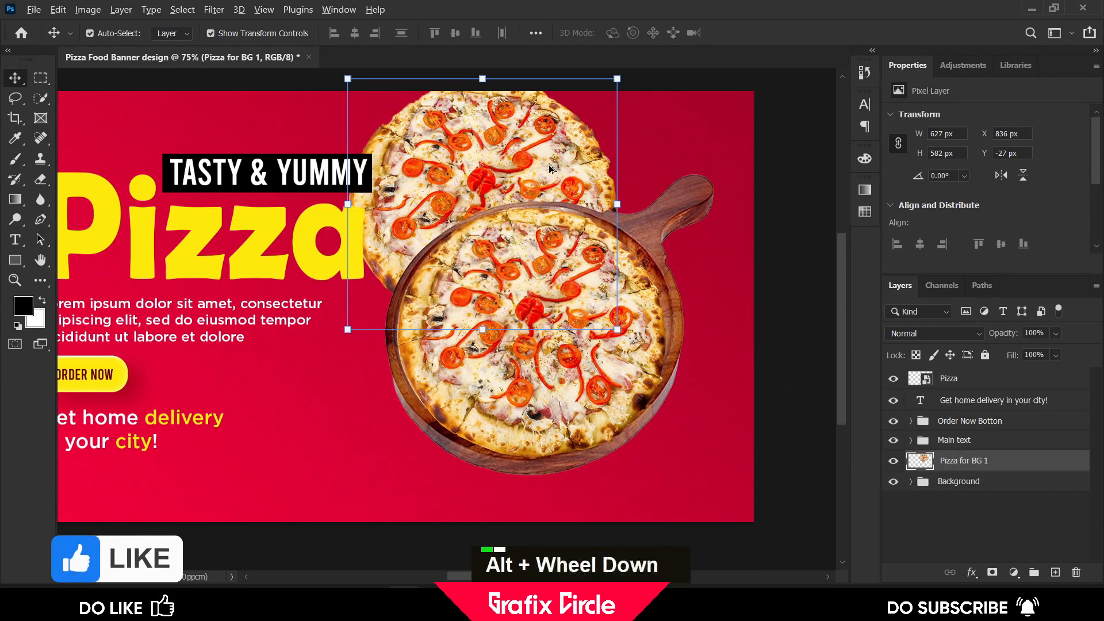
{"action": "scroll", "coordinate": [549, 167], "scroll_direction": "down", "scroll_amount": 1}
{"action": "left_click_drag", "start_coordinate": [551, 167], "coordinate": [394, 525]}
Duplicate another pizza copy into the top-left corner and scale it to about 115%
{"action": "scroll", "coordinate": [400, 489], "scroll_direction": "up", "scroll_amount": 1}
{"action": "left_click_drag", "start_coordinate": [403, 480], "coordinate": [187, 155]}
{"action": "left_click_drag", "start_coordinate": [263, 299], "coordinate": [296, 329]}
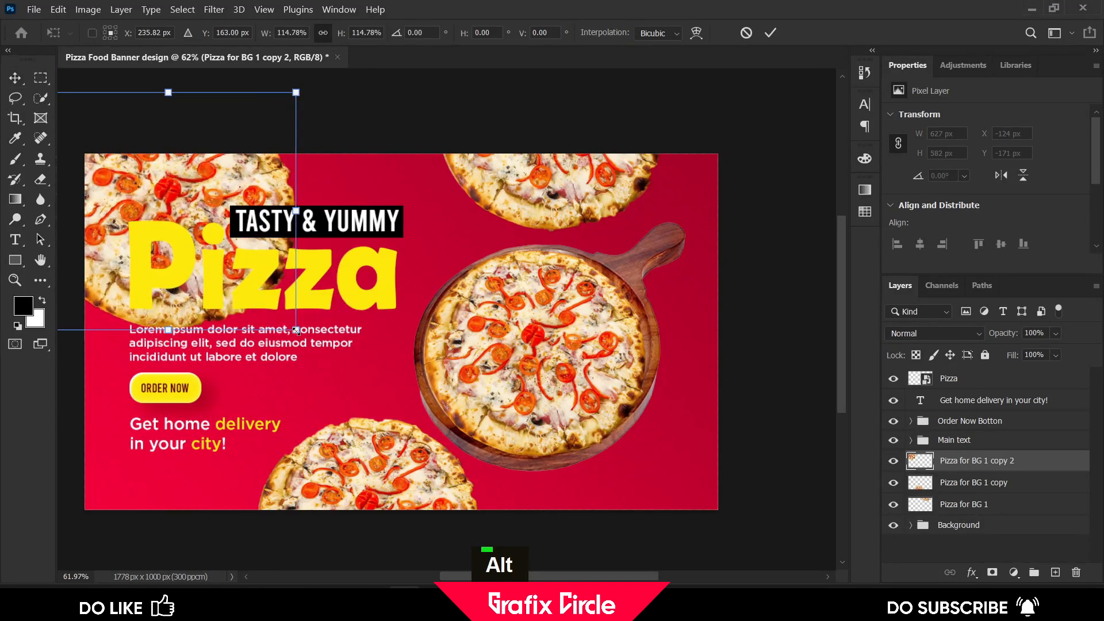
{"action": "left_click", "coordinate": [771, 34]}
Set the opacity of the three Pizza for BG layers to 20%
{"action": "left_click", "coordinate": [964, 504], "text": "shift"}
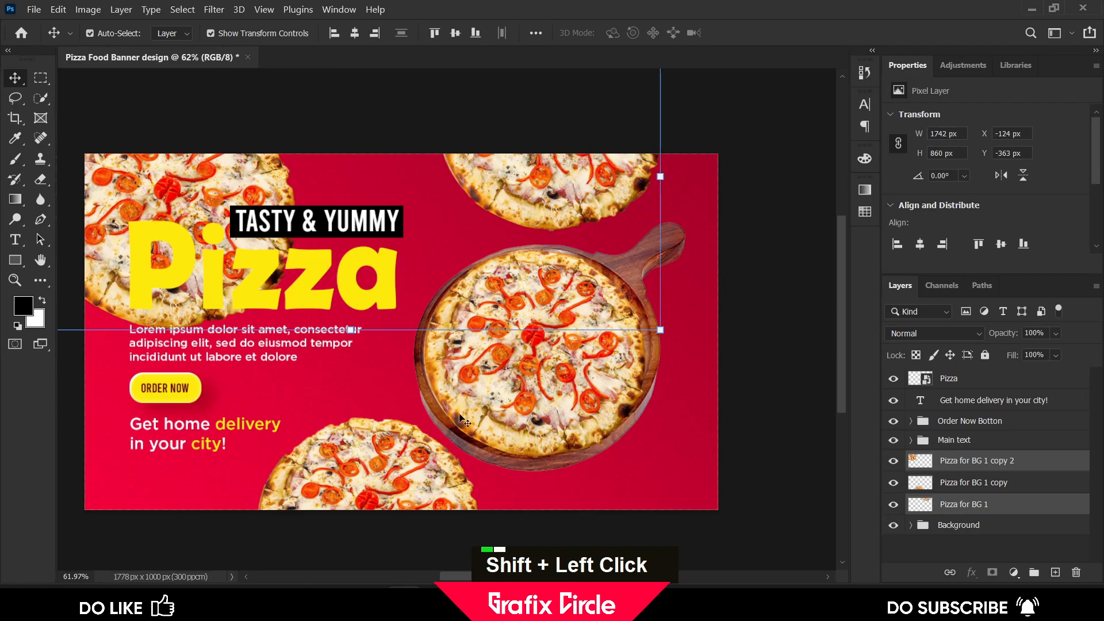
{"action": "left_click", "coordinate": [1043, 334]}
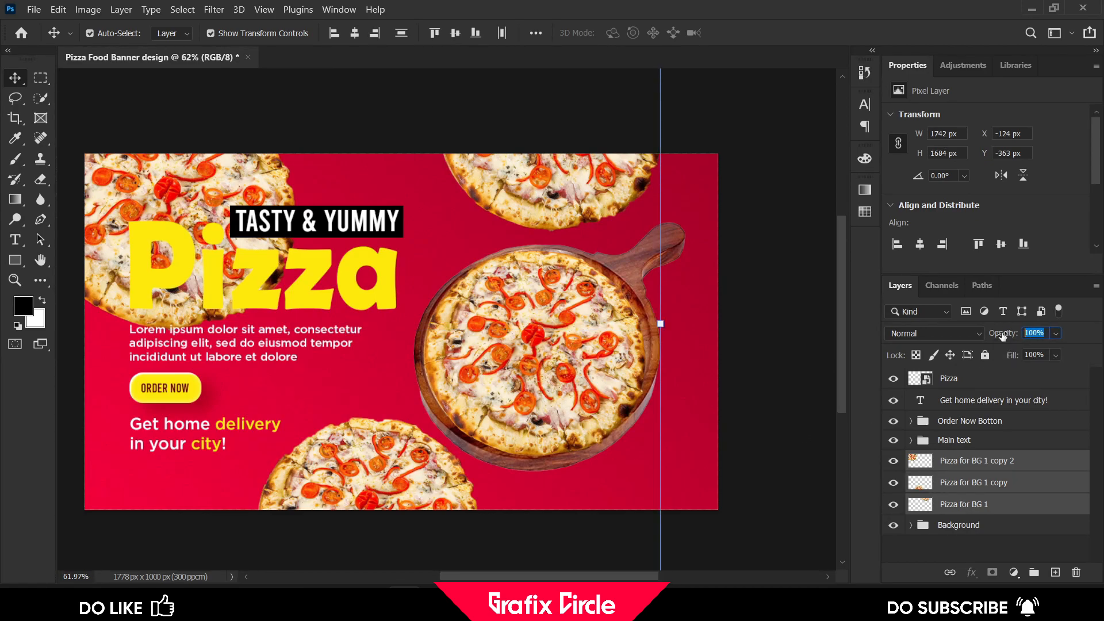
{"action": "type", "text": "20"}
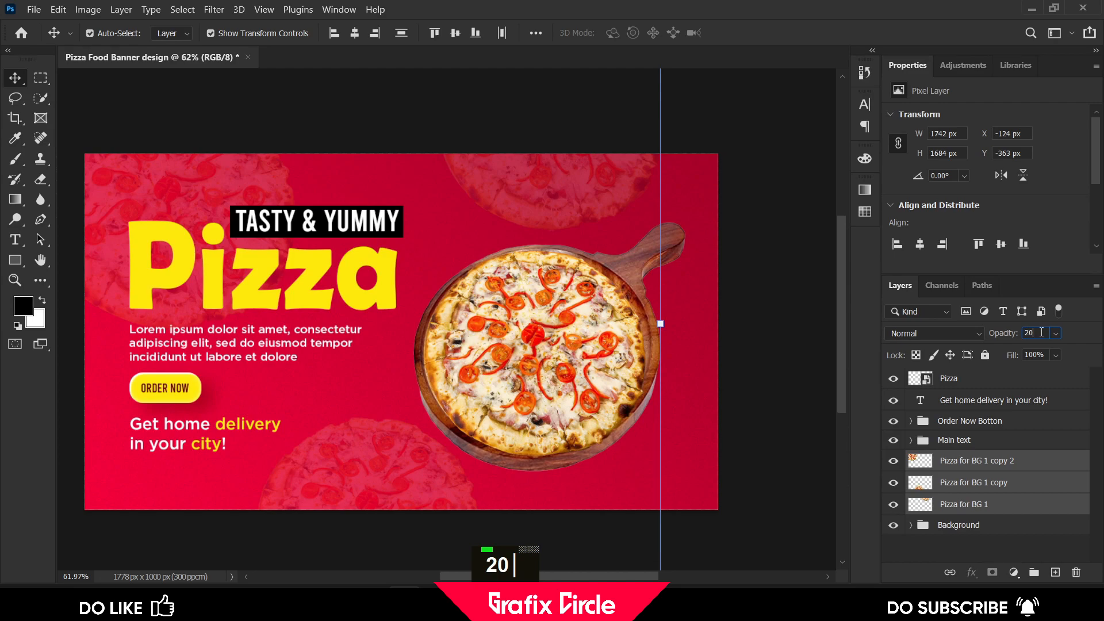
Set the opacity of the background pizza copies to 25%
{"action": "key", "text": "BackSpace"}
{"action": "type", "text": "5"}
{"action": "key", "text": "Return"}
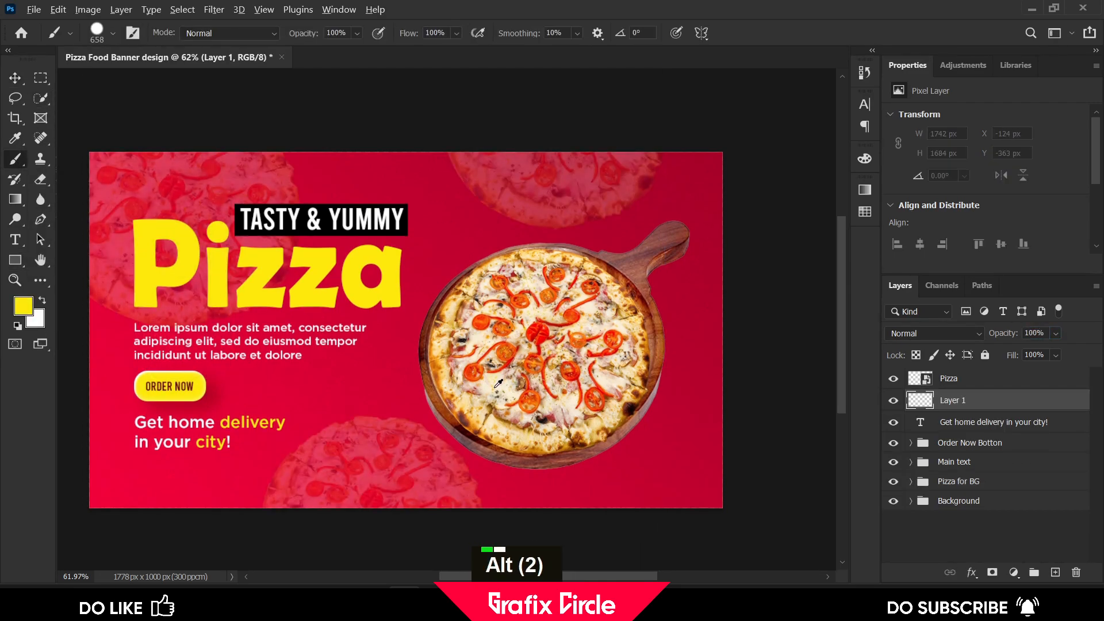
On a new layer, paint one large soft black brush spot beside the pizza
{"action": "right_click", "coordinate": [494, 387], "text": "alt"}
{"action": "right_click", "coordinate": [468, 381], "text": "alt"}
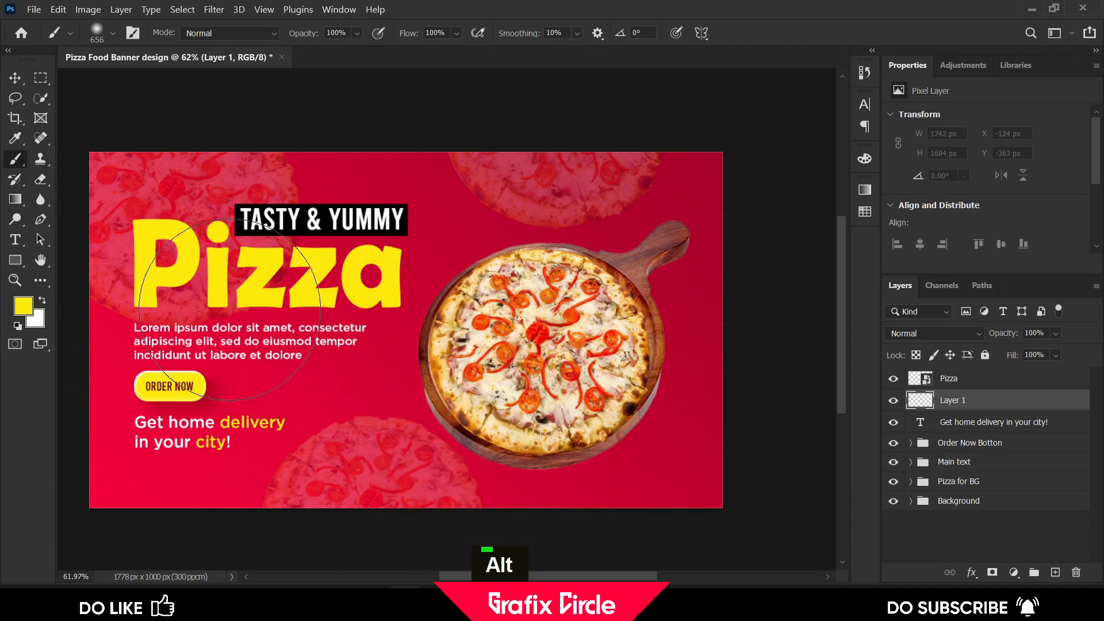
{"action": "key", "text": "x"}
{"action": "key", "text": "d"}
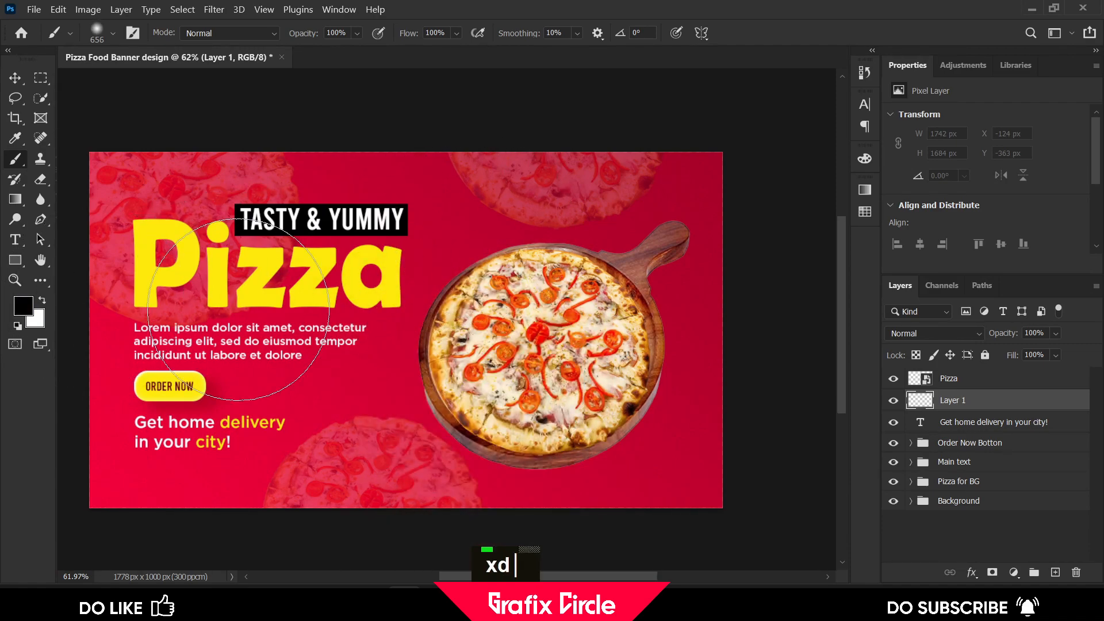
{"action": "left_click", "coordinate": [386, 329]}
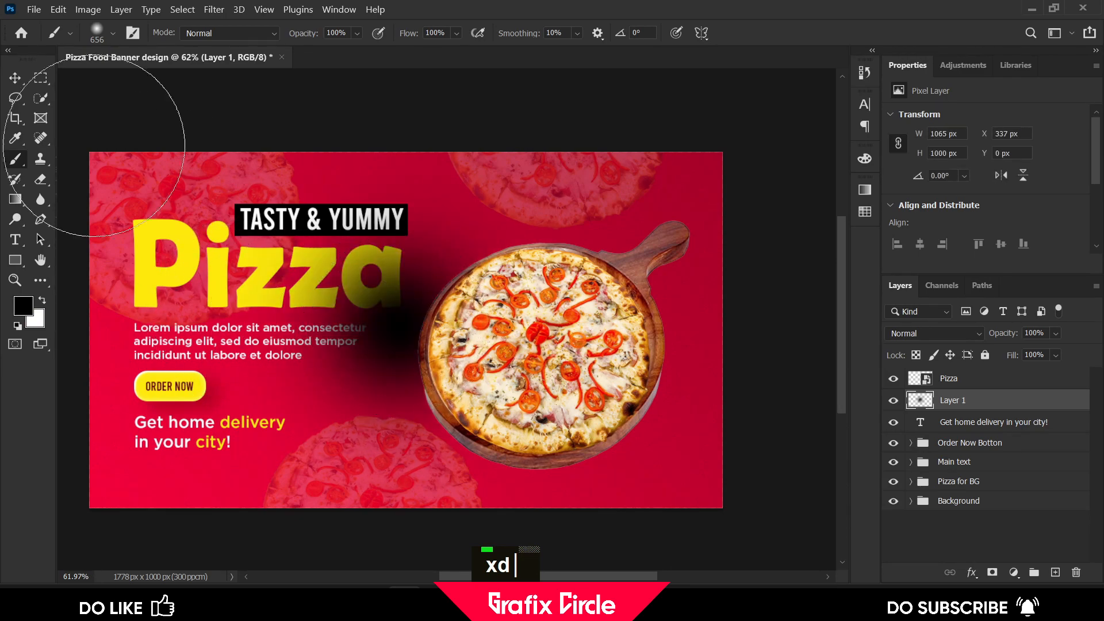
Rename the painted layer to Shadow
{"action": "left_click", "coordinate": [19, 80]}
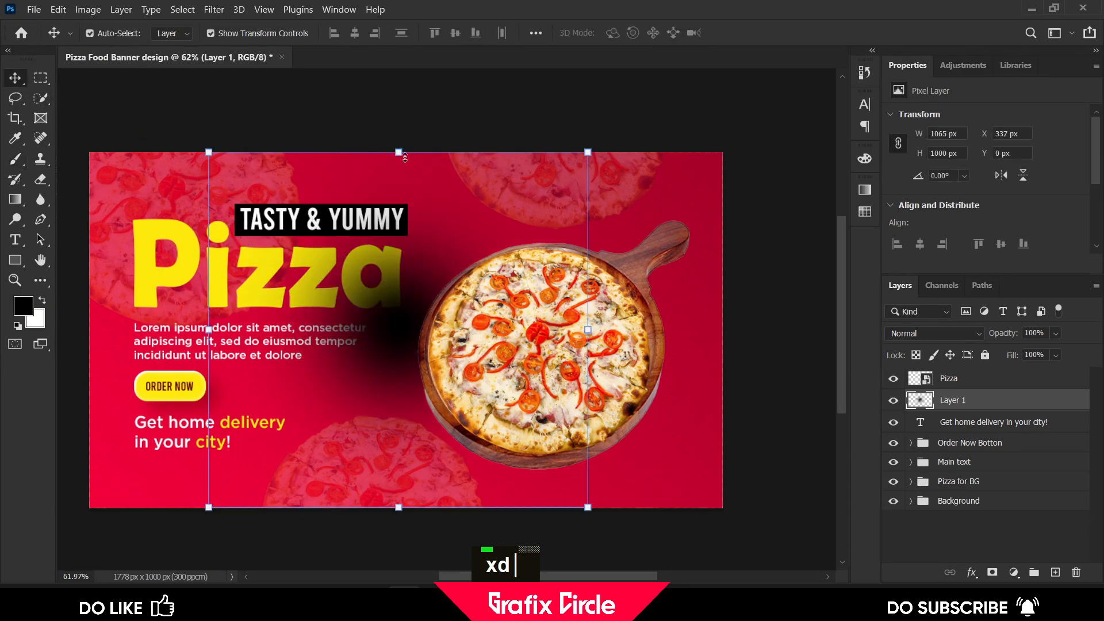
{"action": "double_click", "coordinate": [953, 400]}
{"action": "type", "text": "Shadow"}
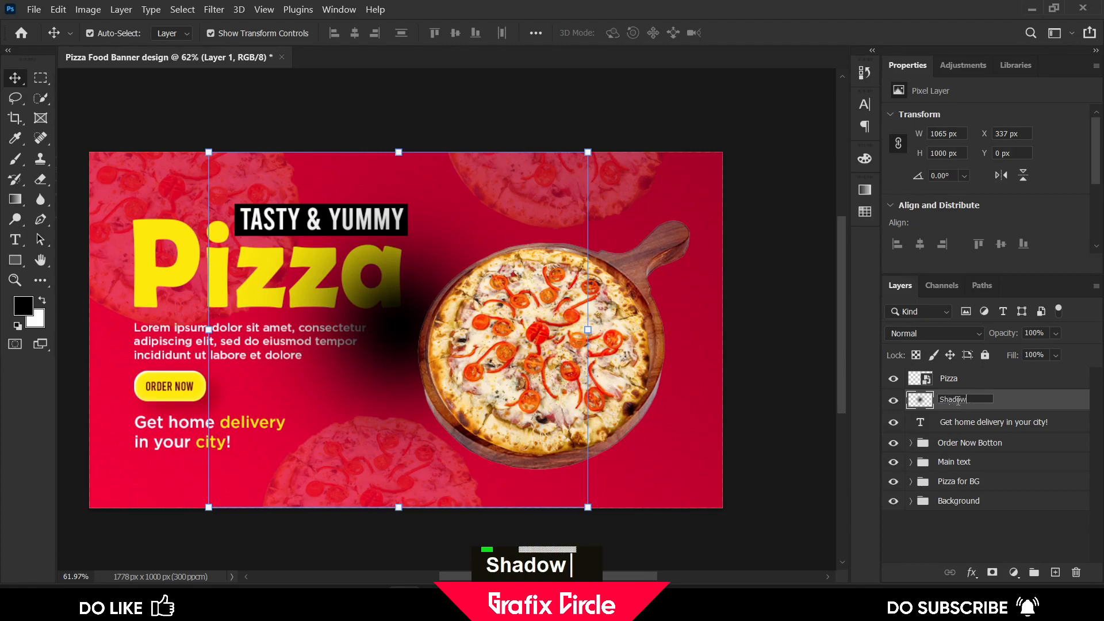
{"action": "key", "text": "Return"}
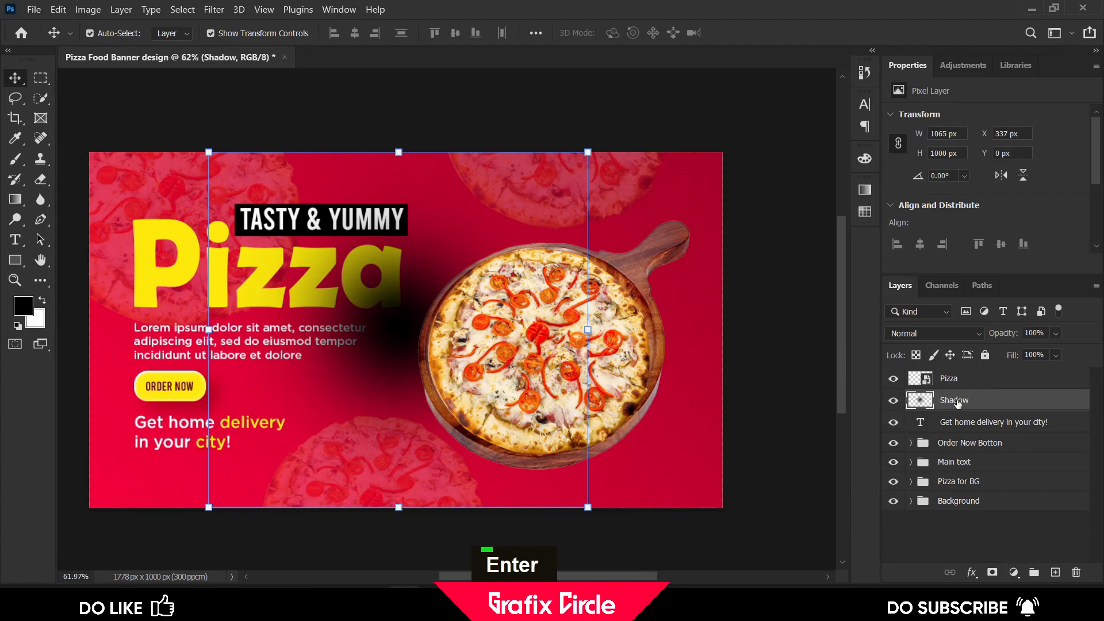
Move the shadow beneath the pizza and flatten it with Free Transform to about 66% × 15.5%, adding perspective
{"action": "left_click_drag", "start_coordinate": [398, 328], "coordinate": [506, 412]}
{"action": "left_click_drag", "start_coordinate": [507, 237], "coordinate": [491, 469]}
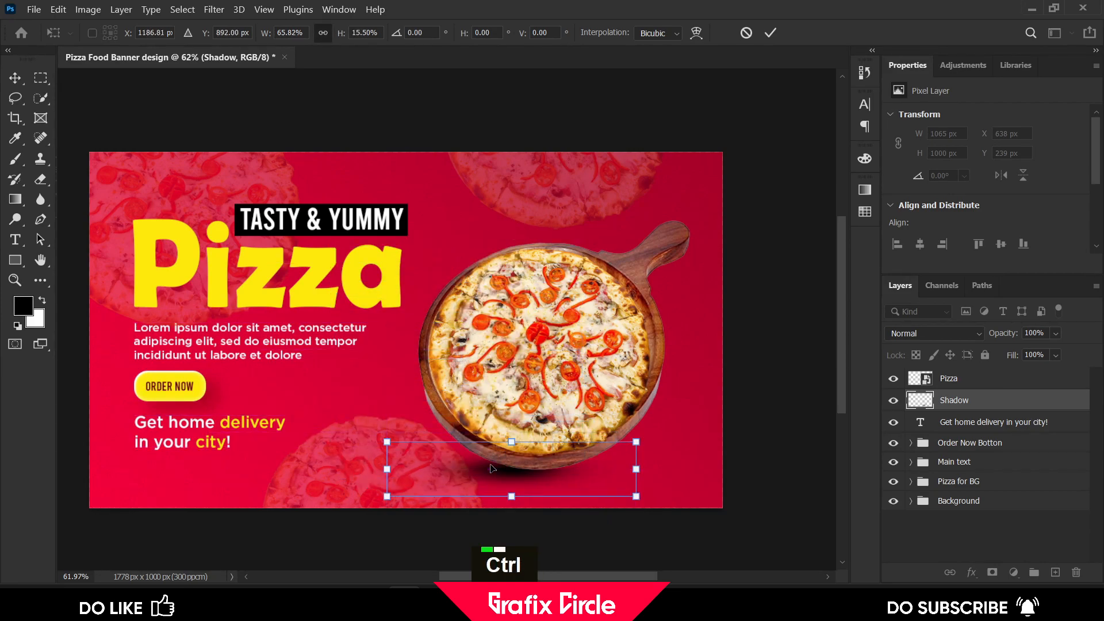
{"action": "right_click", "coordinate": [601, 462]}
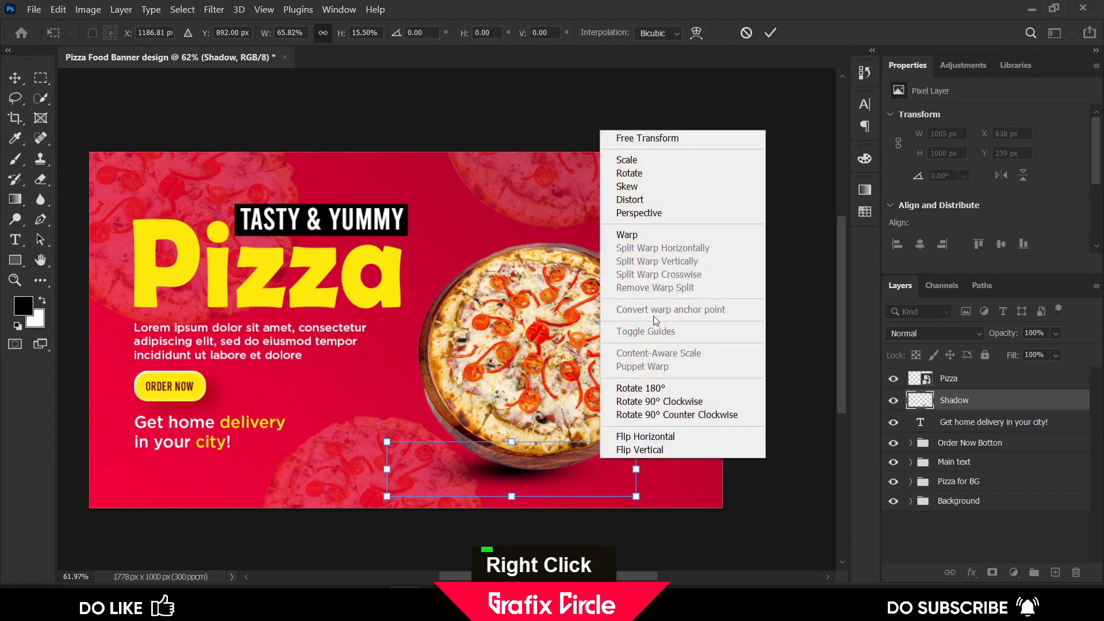
{"action": "left_click", "coordinate": [638, 213]}
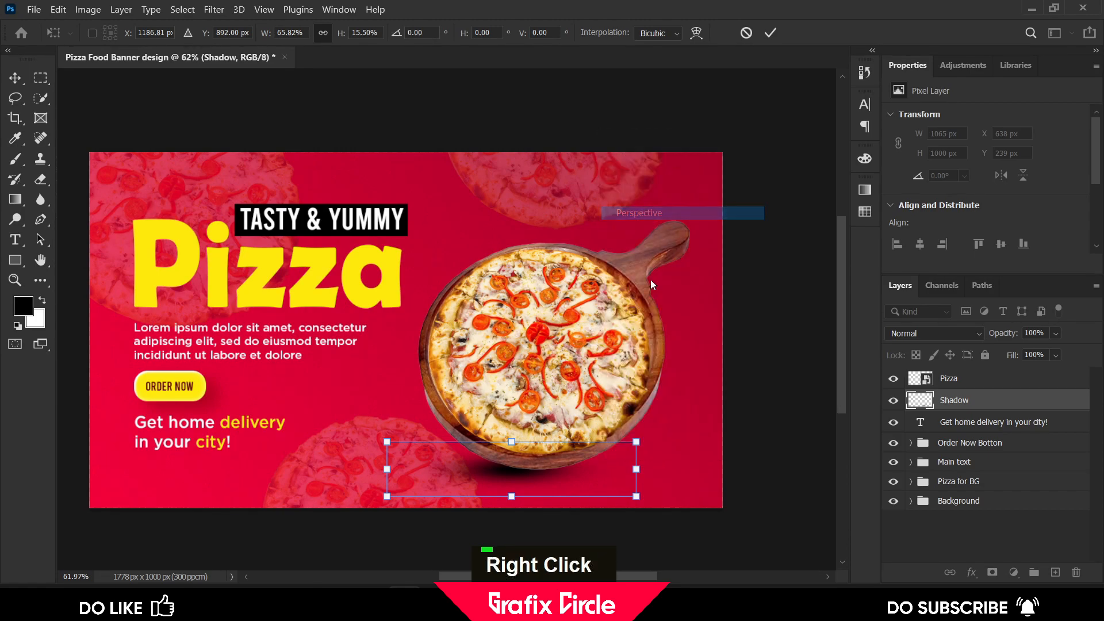
{"action": "left_click_drag", "start_coordinate": [636, 441], "coordinate": [636, 414]}
{"action": "left_click_drag", "start_coordinate": [636, 469], "coordinate": [640, 416]}
{"action": "left_click_drag", "start_coordinate": [468, 458], "coordinate": [516, 472]}
{"action": "left_click", "coordinate": [770, 34]}
Enlarge the shadow with Free Transform to about 2309 × 858 px, stretching it beyond the canvas's right side
{"action": "scroll", "coordinate": [567, 280], "scroll_direction": "down", "scroll_amount": 2}
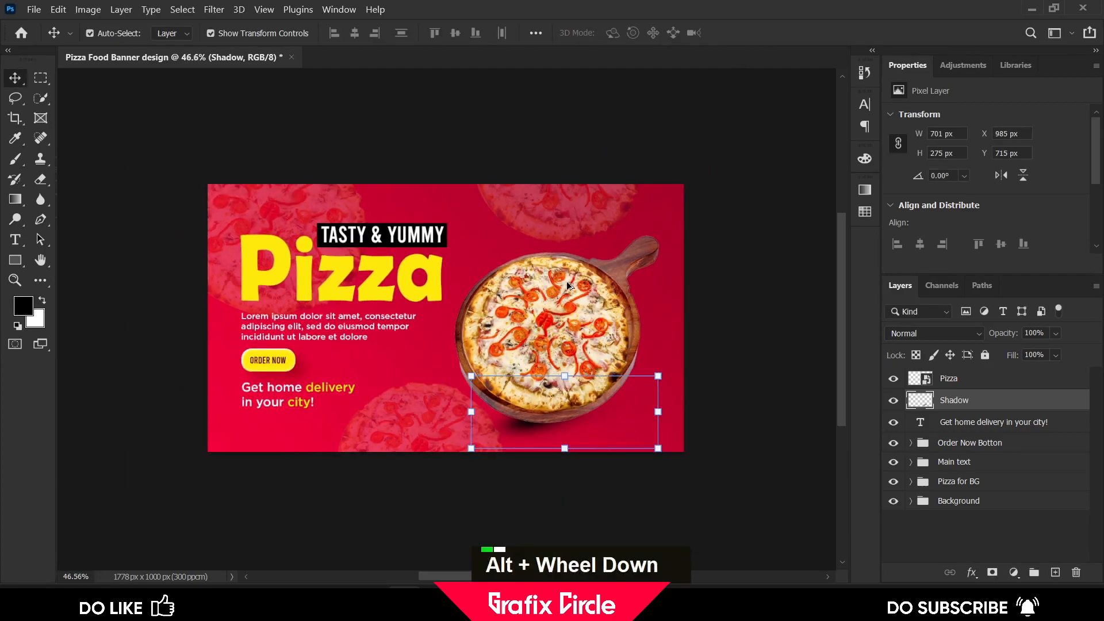
{"action": "left_click_drag", "start_coordinate": [653, 381], "coordinate": [726, 329]}
{"action": "left_click_drag", "start_coordinate": [499, 431], "coordinate": [521, 417]}
{"action": "left_click_drag", "start_coordinate": [616, 407], "coordinate": [618, 401]}
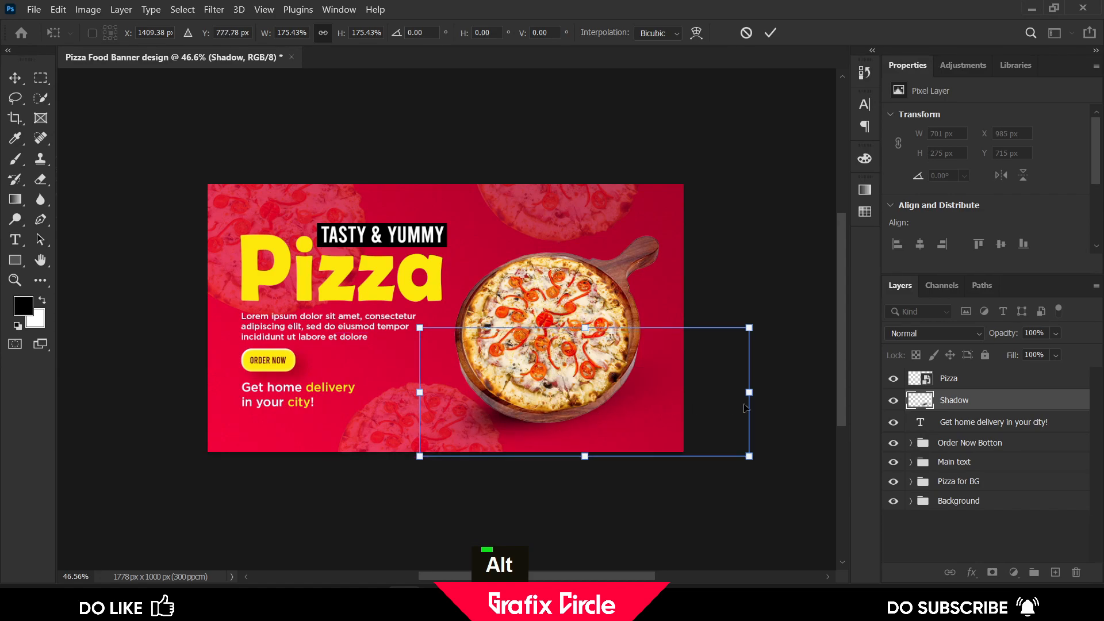
{"action": "left_click_drag", "start_coordinate": [750, 395], "coordinate": [795, 398]}
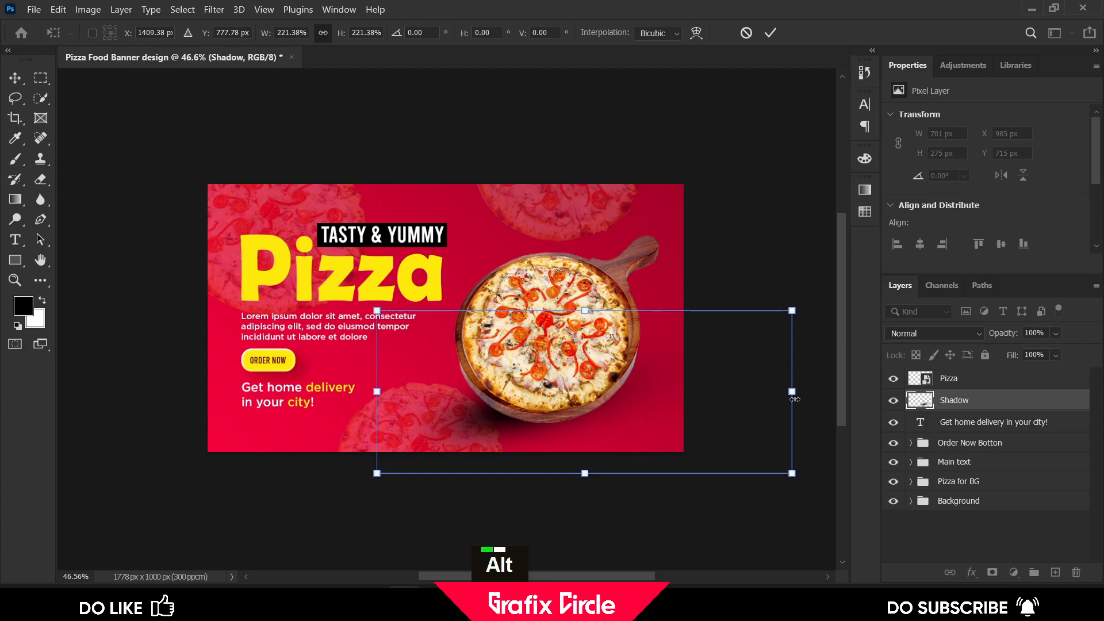
{"action": "left_click_drag", "start_coordinate": [377, 391], "coordinate": [173, 397]}
{"action": "left_click_drag", "start_coordinate": [422, 410], "coordinate": [596, 408]}
{"action": "scroll", "coordinate": [535, 381], "scroll_direction": "down", "scroll_amount": 1}
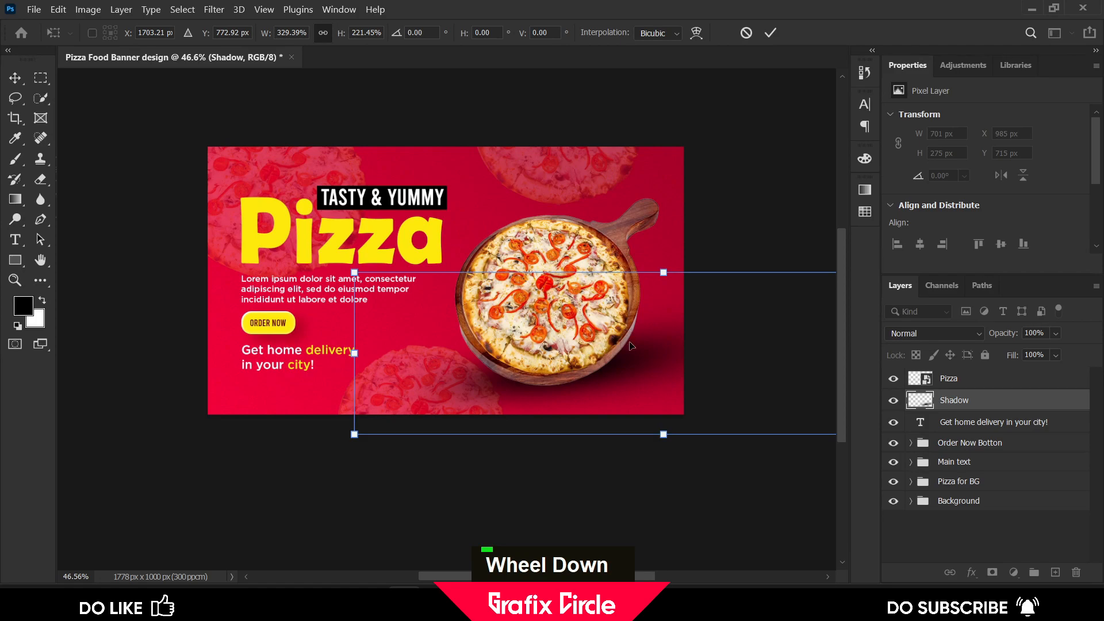
{"action": "scroll", "coordinate": [376, 360], "scroll_direction": "down", "scroll_amount": 1}
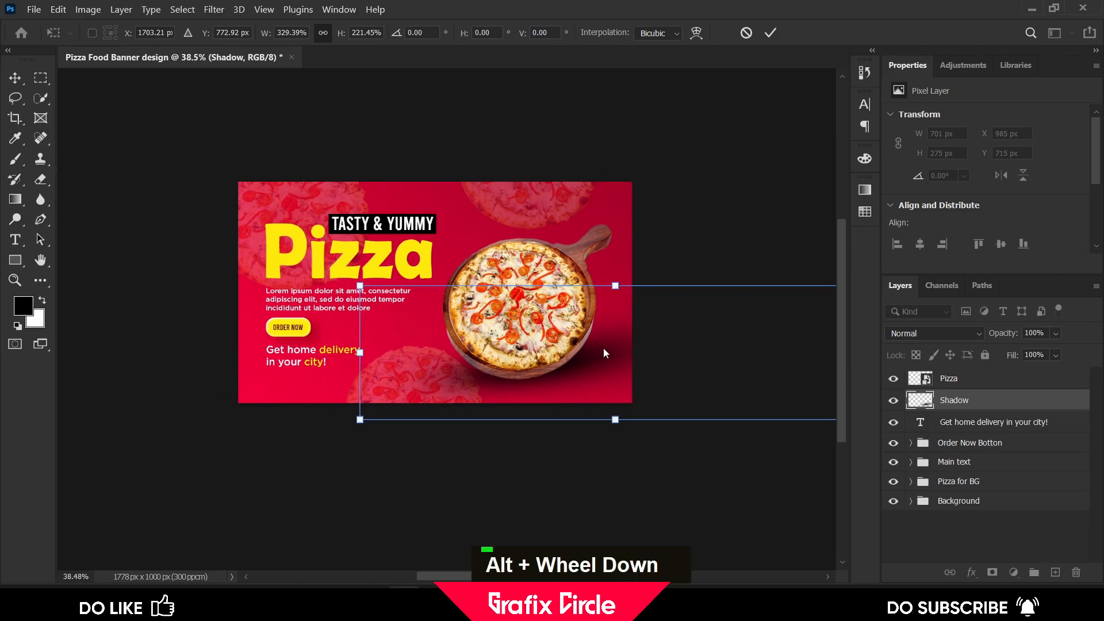
{"action": "left_click_drag", "start_coordinate": [615, 286], "coordinate": [619, 231]}
{"action": "left_click_drag", "start_coordinate": [618, 321], "coordinate": [628, 327]}
{"action": "left_click", "coordinate": [766, 34]}
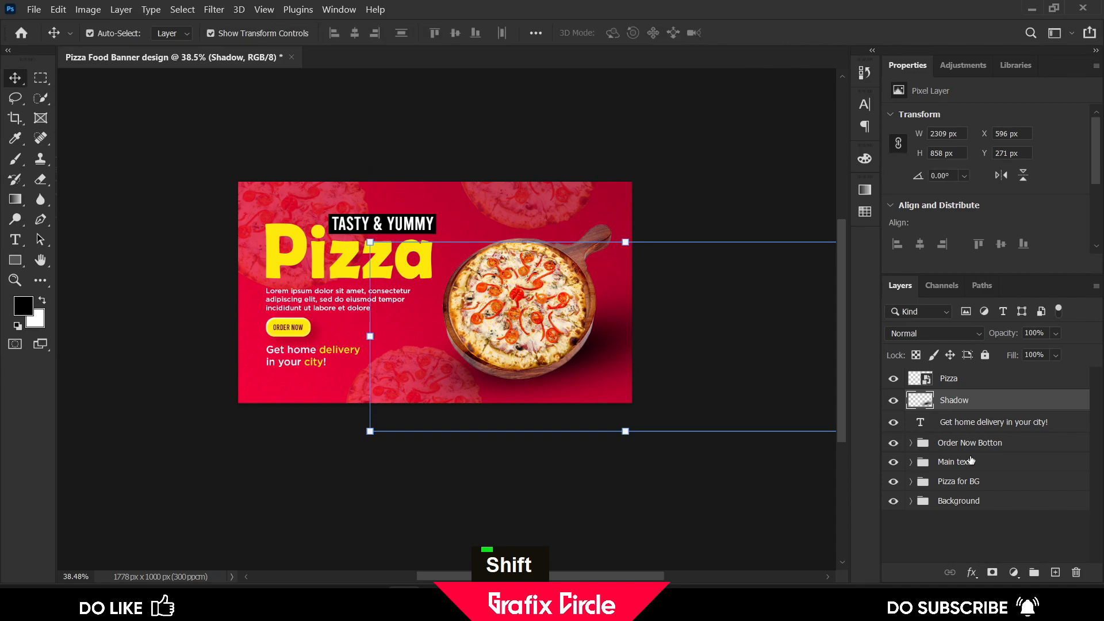
Add a layer mask to Shadow and paint black at 9% brush opacity to soften the shadow's right edge
{"action": "left_click", "coordinate": [992, 574]}
{"action": "left_click", "coordinate": [15, 159]}
{"action": "left_click_drag", "start_coordinate": [602, 381], "coordinate": [560, 348]}
{"action": "scroll", "coordinate": [562, 371], "scroll_direction": "up", "scroll_amount": 2}
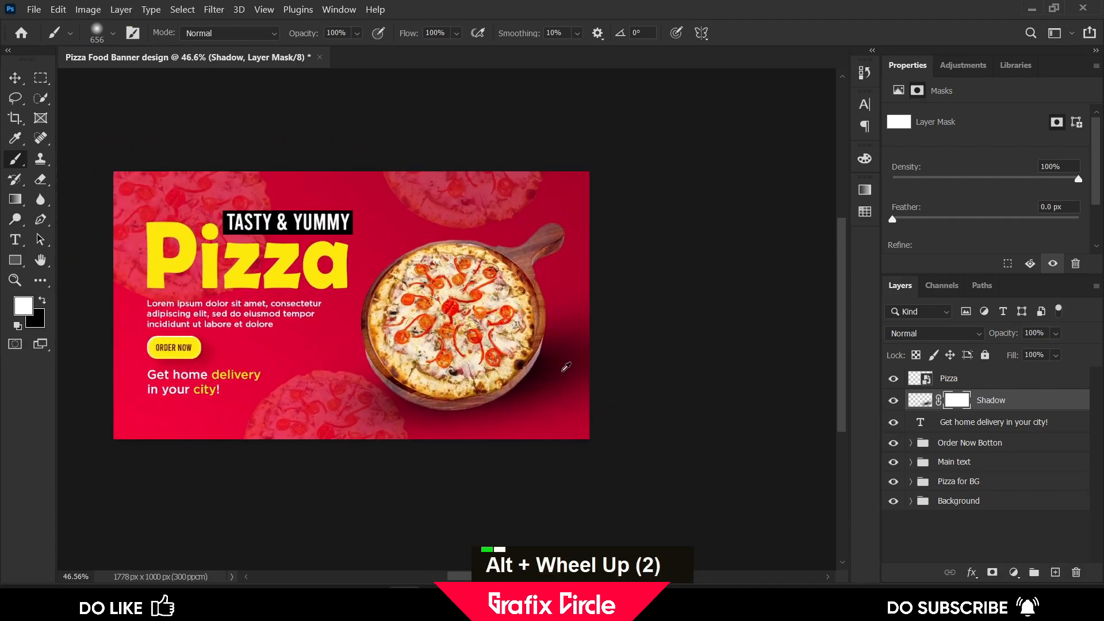
{"action": "scroll", "coordinate": [562, 371], "scroll_direction": "up", "scroll_amount": 1}
{"action": "right_click", "coordinate": [556, 343], "text": "alt"}
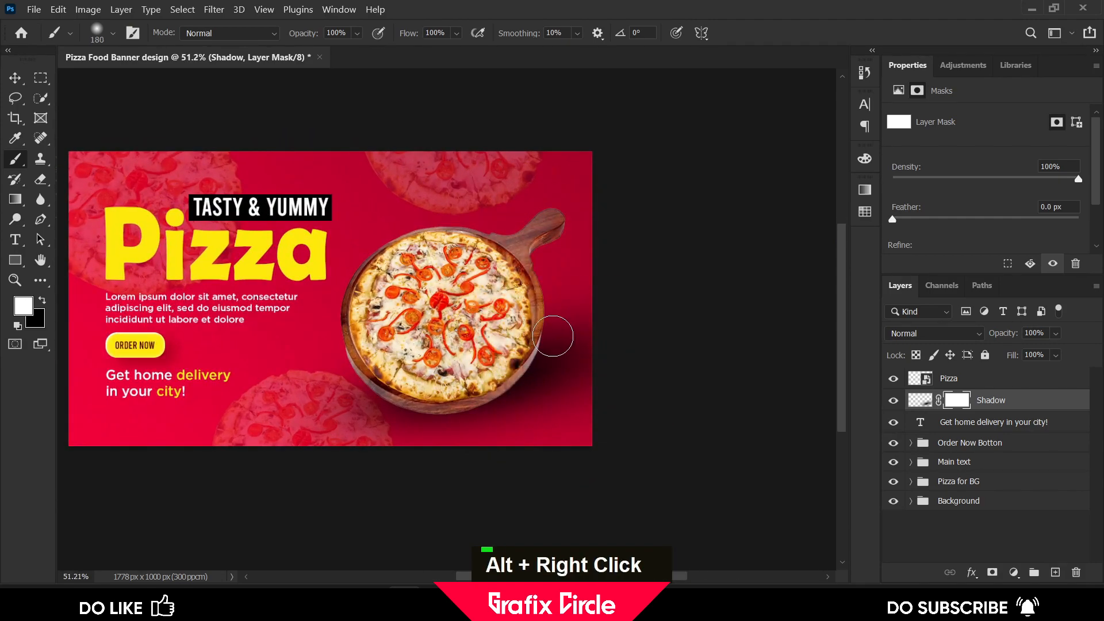
{"action": "left_click_drag", "start_coordinate": [338, 49], "coordinate": [326, 50]}
{"action": "scroll", "coordinate": [551, 426], "scroll_direction": "down", "scroll_amount": 2}
{"action": "key", "text": "x"}
{"action": "left_click_drag", "start_coordinate": [556, 342], "coordinate": [582, 418]}
{"action": "left_click", "coordinate": [356, 33]}
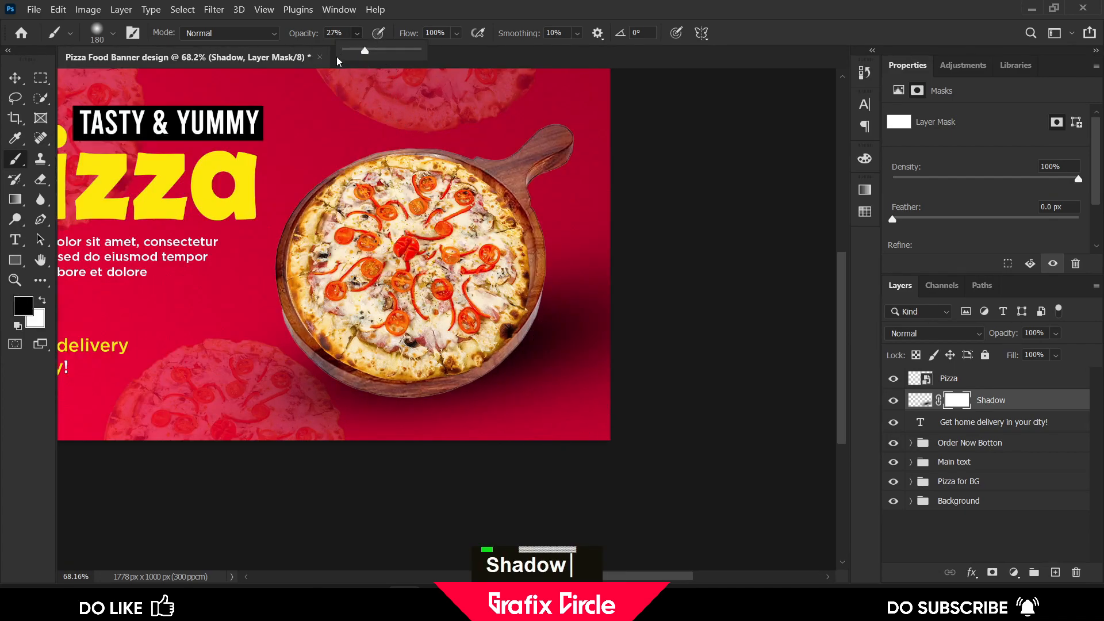
{"action": "right_click", "coordinate": [562, 352], "text": "alt"}
{"action": "left_click_drag", "start_coordinate": [552, 354], "coordinate": [545, 353], "text": "alt"}
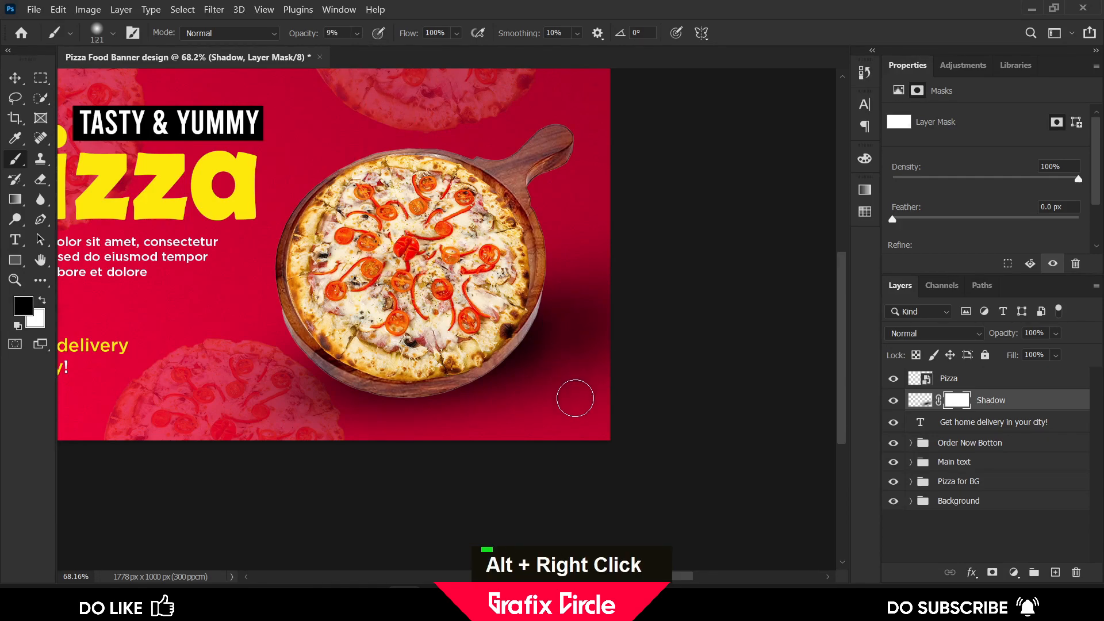
{"action": "key", "text": "alt"}
{"action": "left_click_drag", "start_coordinate": [578, 349], "coordinate": [610, 349], "text": "alt"}
Set the Shadow layer's opacity to 80%
{"action": "double_click", "coordinate": [368, 449]}
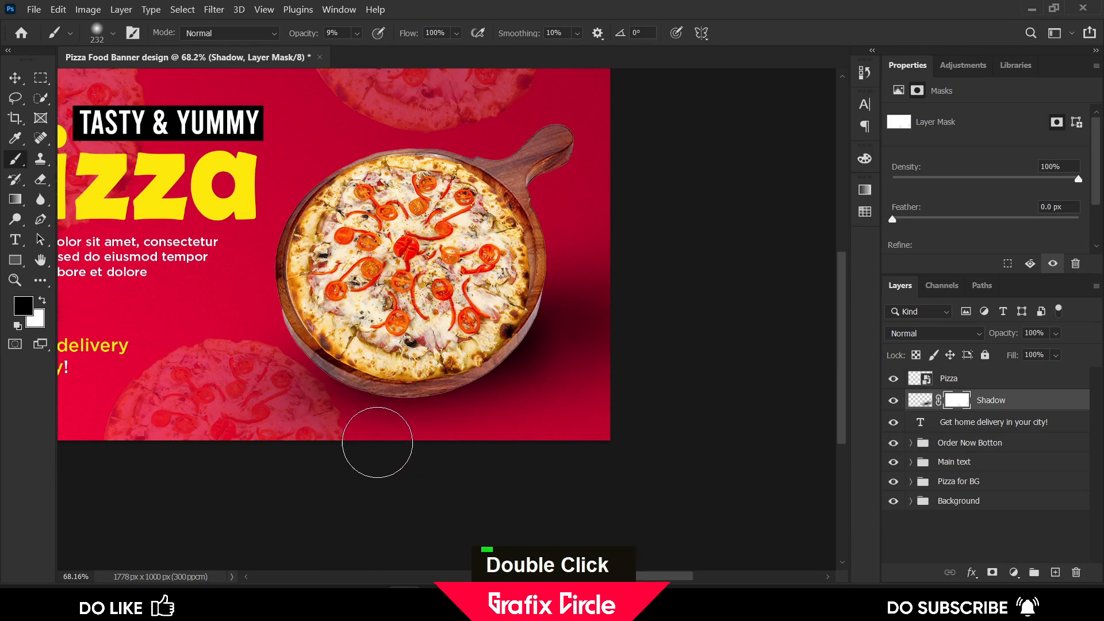
{"action": "scroll", "coordinate": [562, 403], "scroll_direction": "down", "scroll_amount": 2}
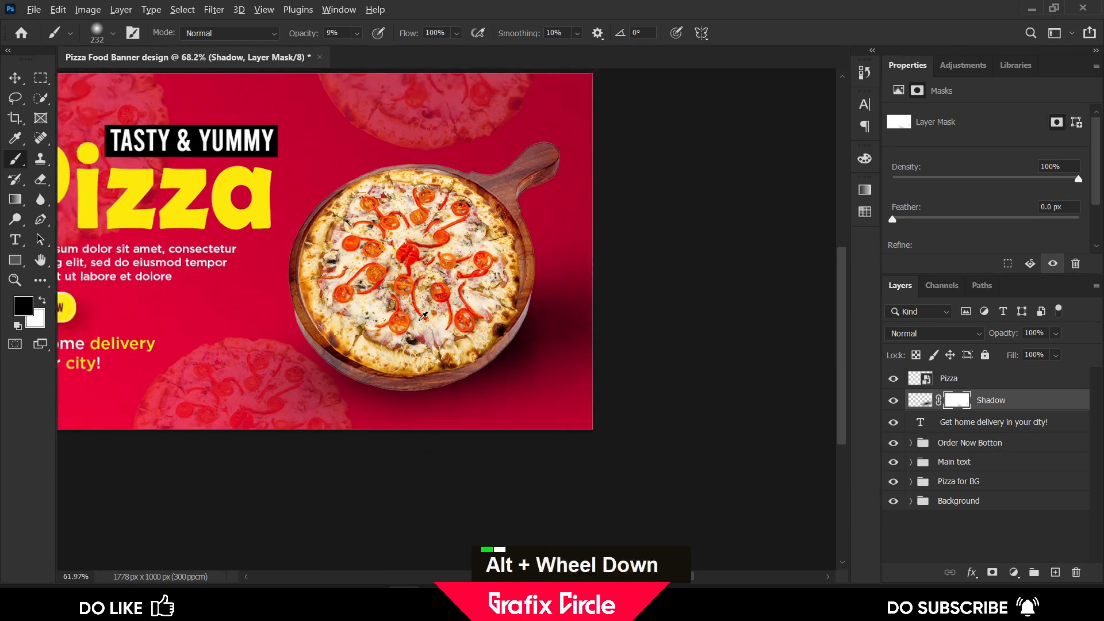
{"action": "left_click", "coordinate": [13, 83]}
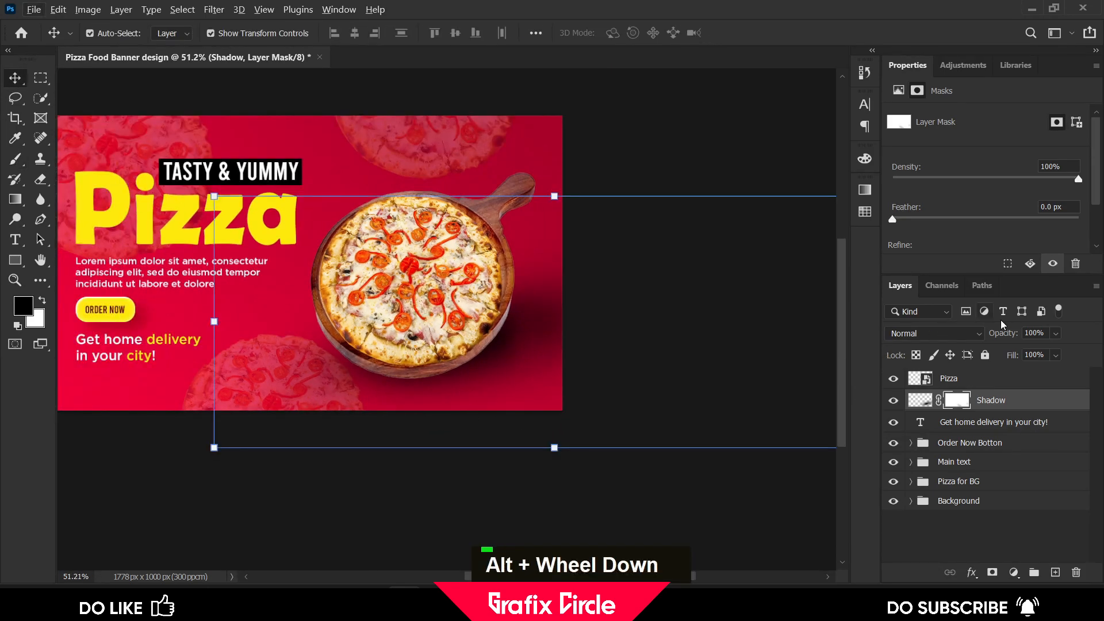
{"action": "left_click_drag", "start_coordinate": [1043, 352], "coordinate": [1067, 351]}
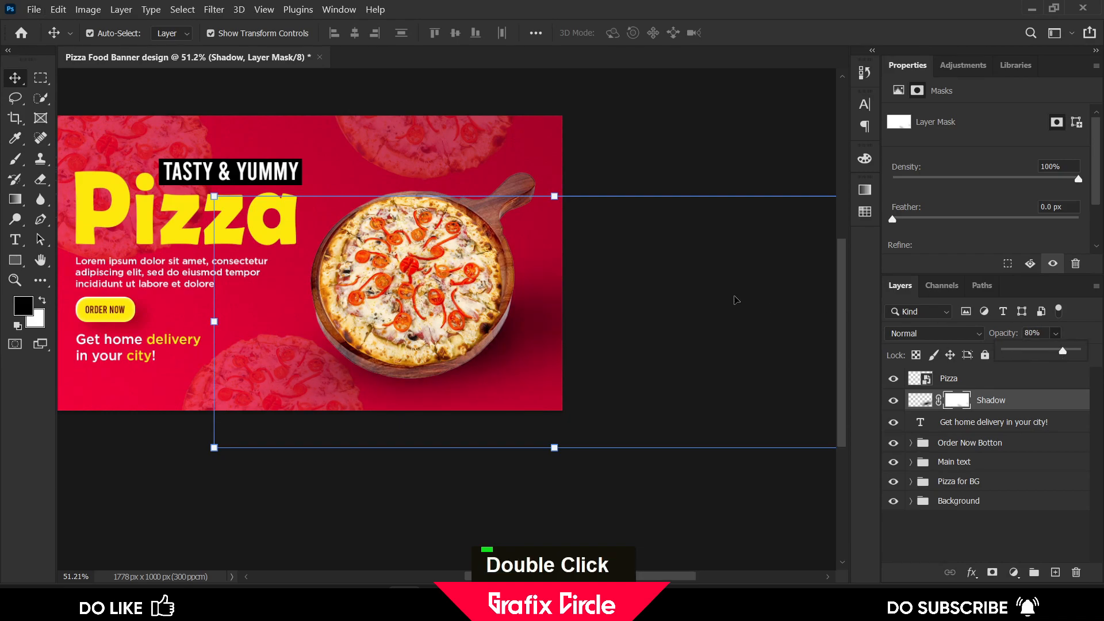
Create a new layer above Pizza and choose a Fog brush from Fog Brushes 1 at 960 px
{"action": "scroll", "coordinate": [602, 274], "scroll_direction": "down", "scroll_amount": 1}
{"action": "left_click", "coordinate": [270, 142]}
{"action": "scroll", "coordinate": [165, 181], "scroll_direction": "up", "scroll_amount": 1}
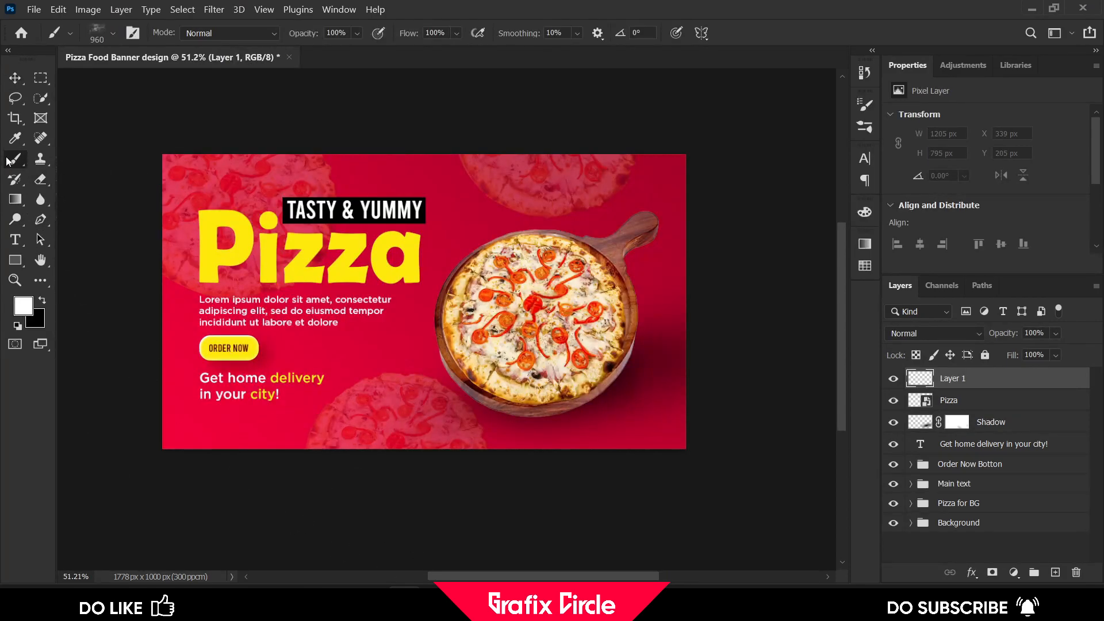
{"action": "left_click", "coordinate": [112, 33]}
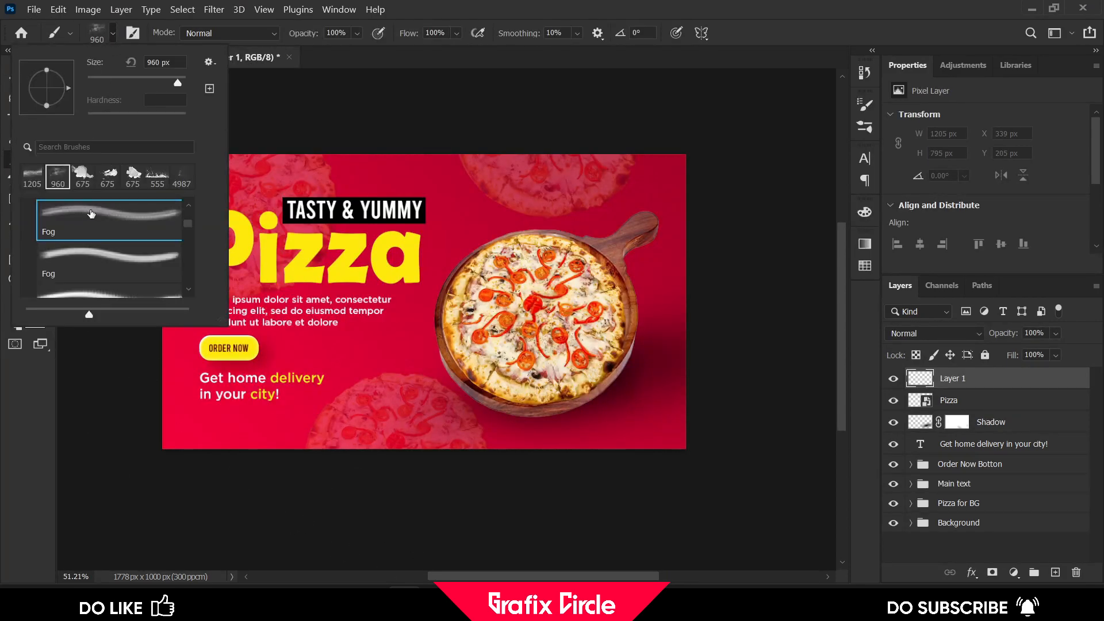
{"action": "scroll", "coordinate": [91, 213], "scroll_direction": "up", "scroll_amount": 5}
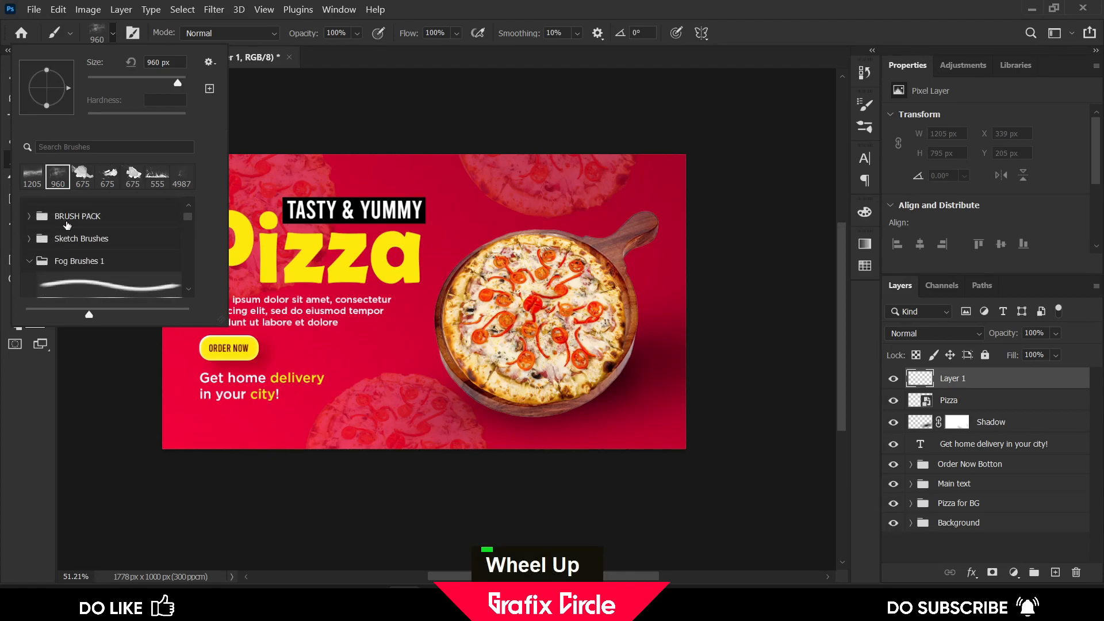
{"action": "scroll", "coordinate": [90, 270], "scroll_direction": "down", "scroll_amount": 5}
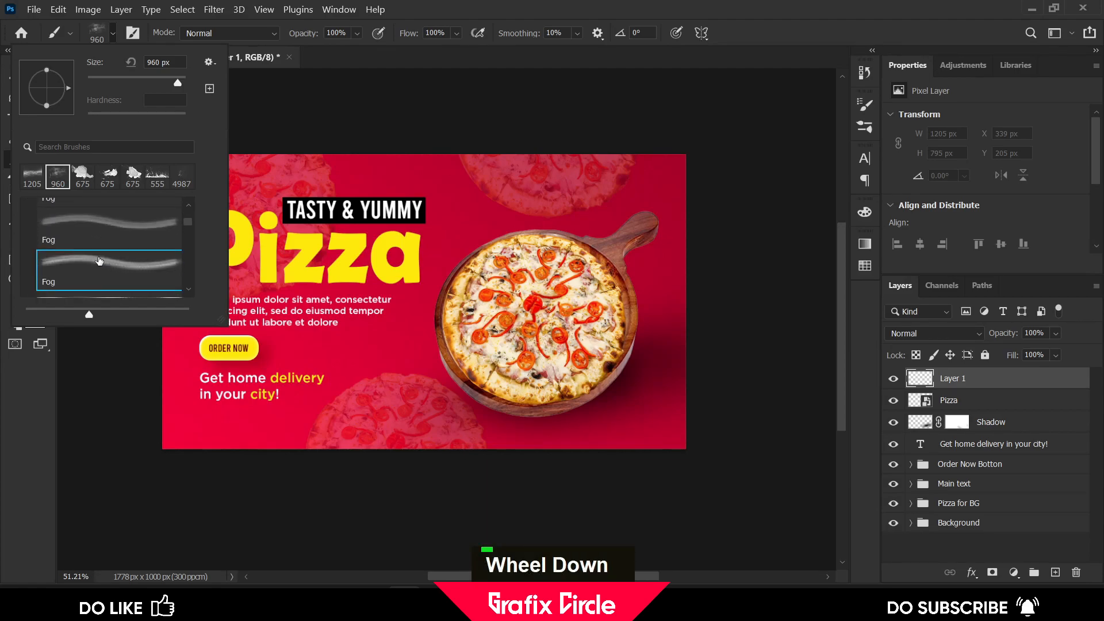
{"action": "left_click", "coordinate": [113, 33]}
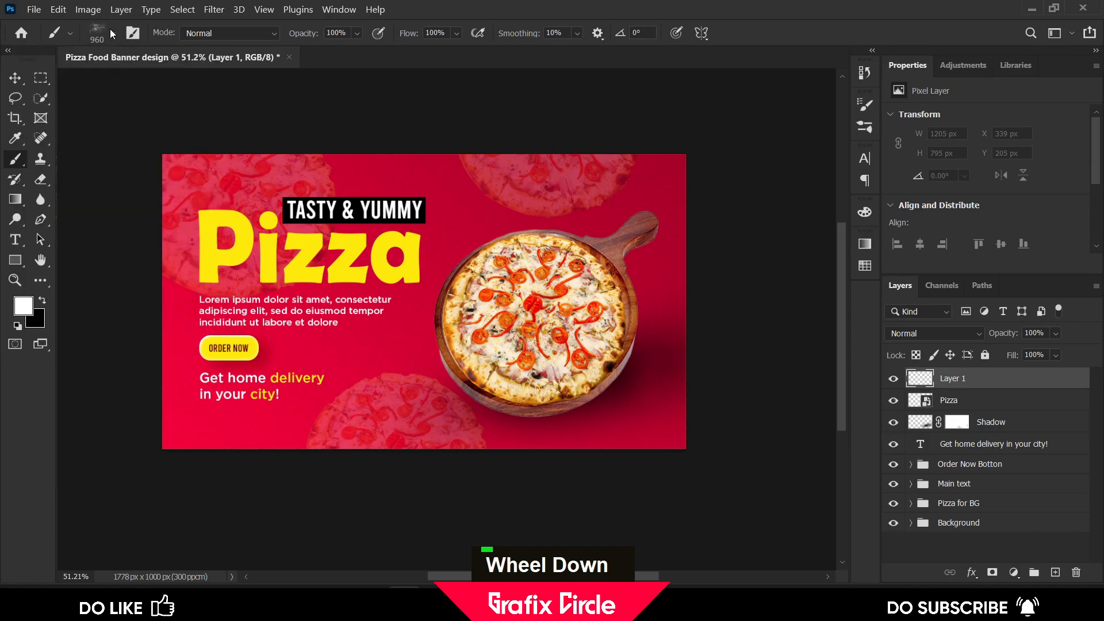
Rename the new layer to Fog
{"action": "scroll", "coordinate": [609, 278], "scroll_direction": "up", "scroll_amount": 1, "text": "alt"}
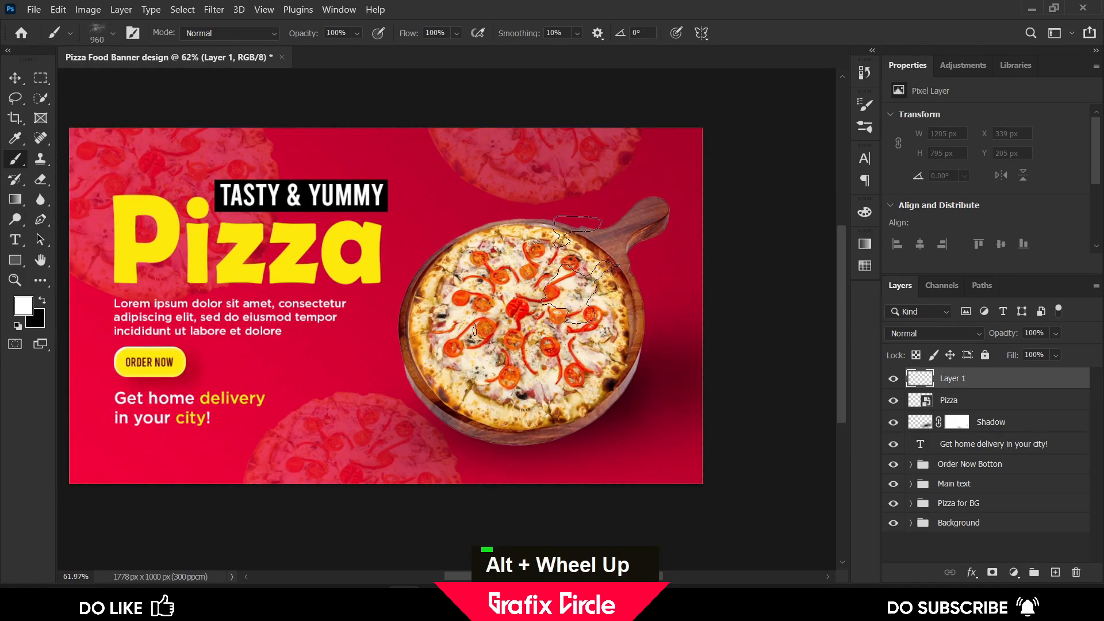
{"action": "scroll", "coordinate": [612, 276], "scroll_direction": "up", "scroll_amount": 3}
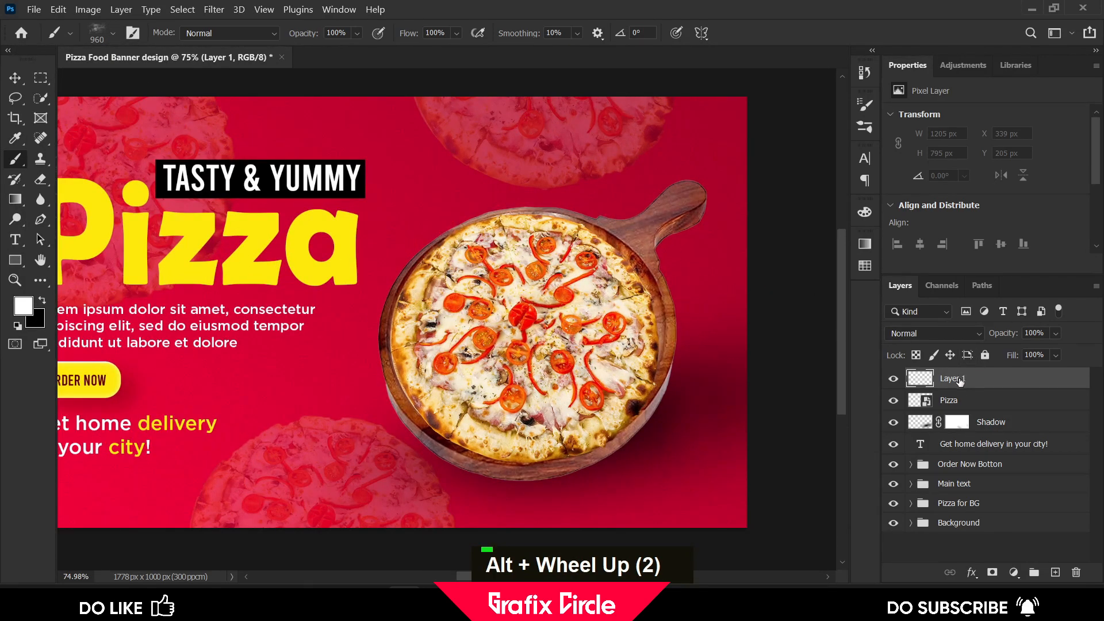
{"action": "double_click", "coordinate": [959, 379]}
{"action": "type", "text": "For"}
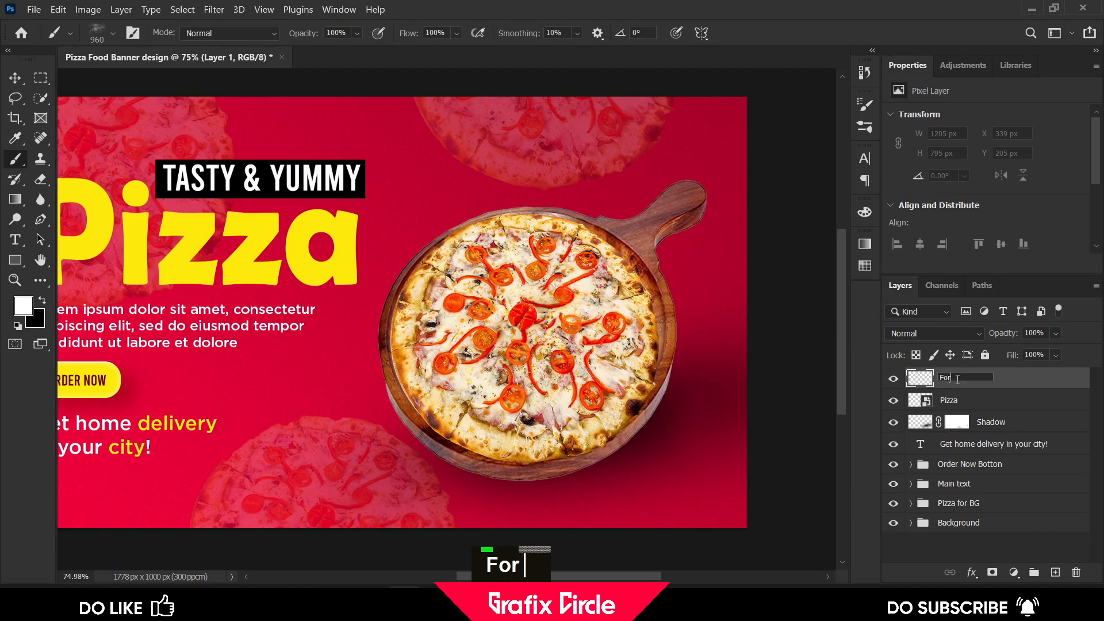
{"action": "key", "text": "BackSpace"}
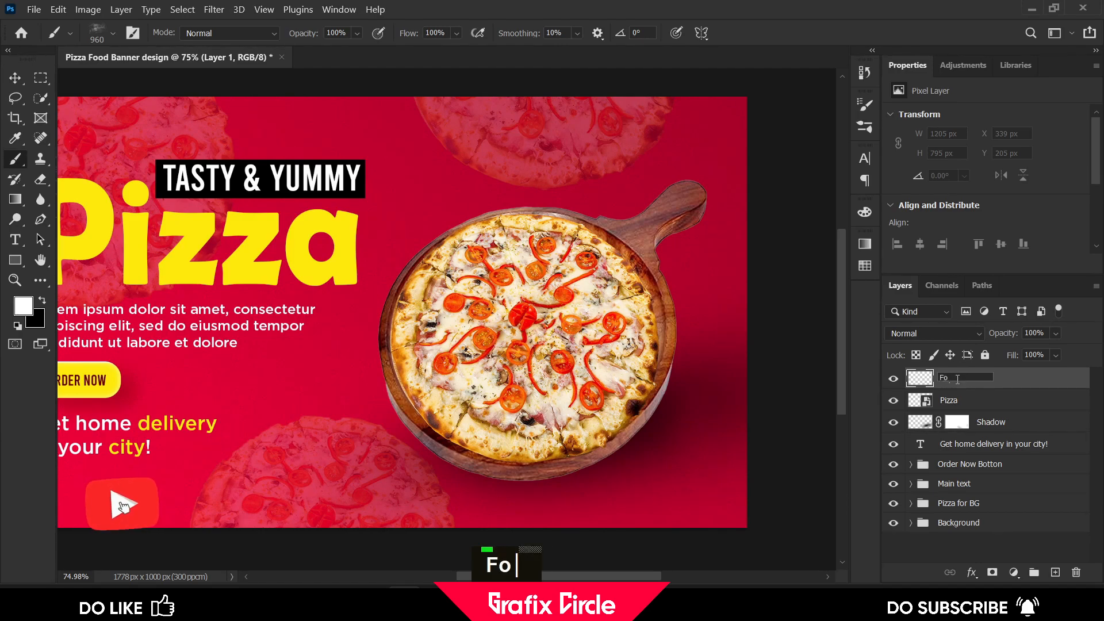
{"action": "type", "text": "g"}
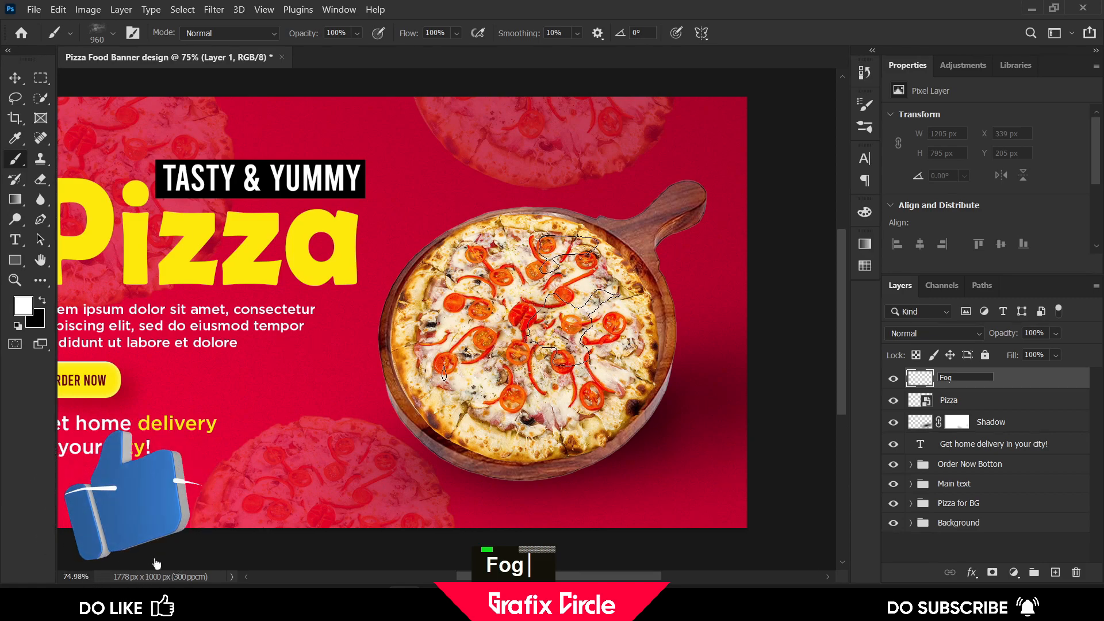
{"action": "key", "text": "Return"}
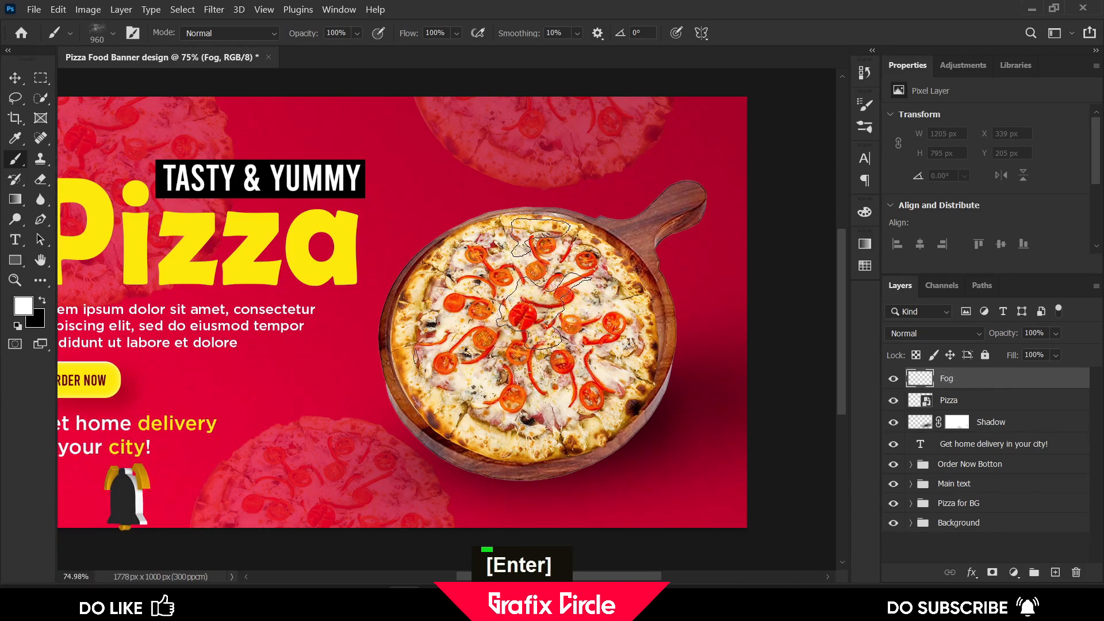
Undo the last fog stamp and stamp fog with a smaller brush over the top and centre of the pizza
{"action": "key", "text": "ctrl+z"}
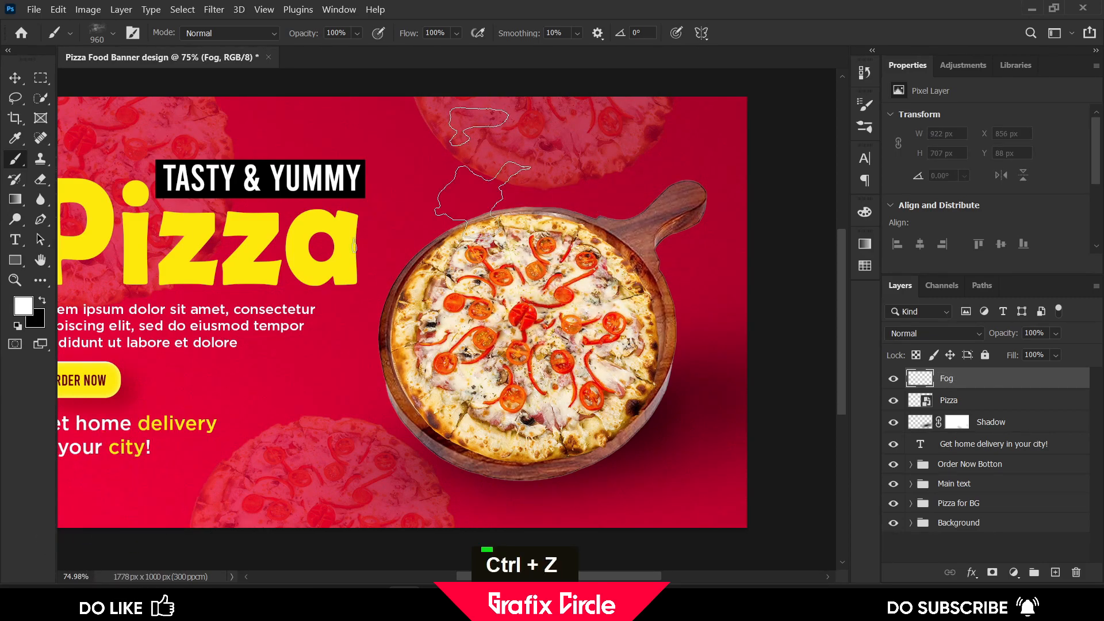
{"action": "right_click", "coordinate": [586, 275], "text": "alt"}
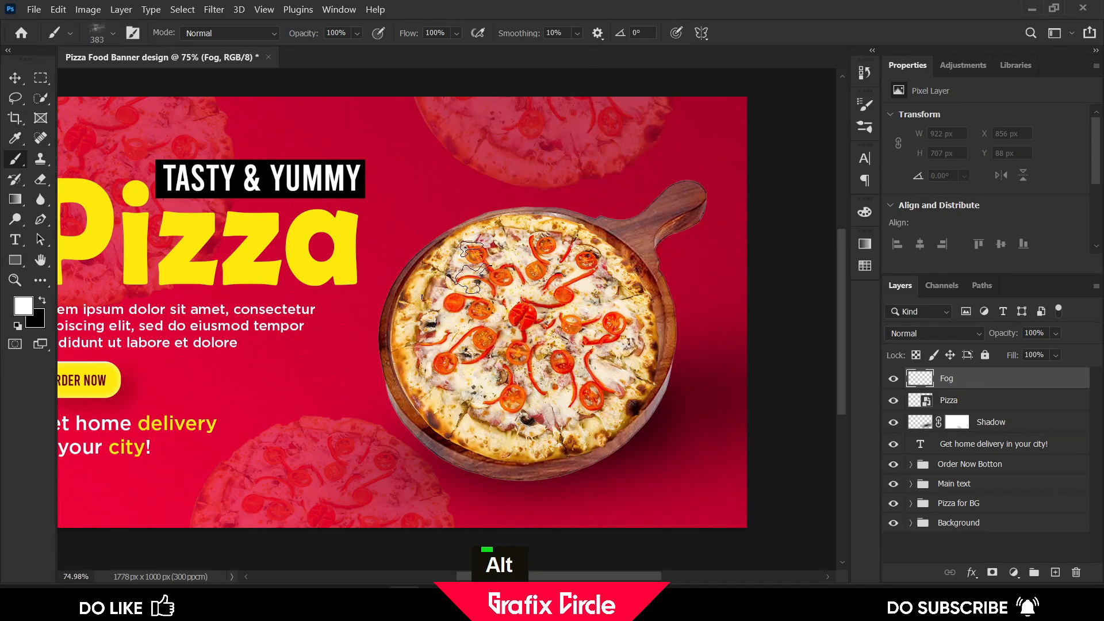
{"action": "left_click", "coordinate": [498, 254]}
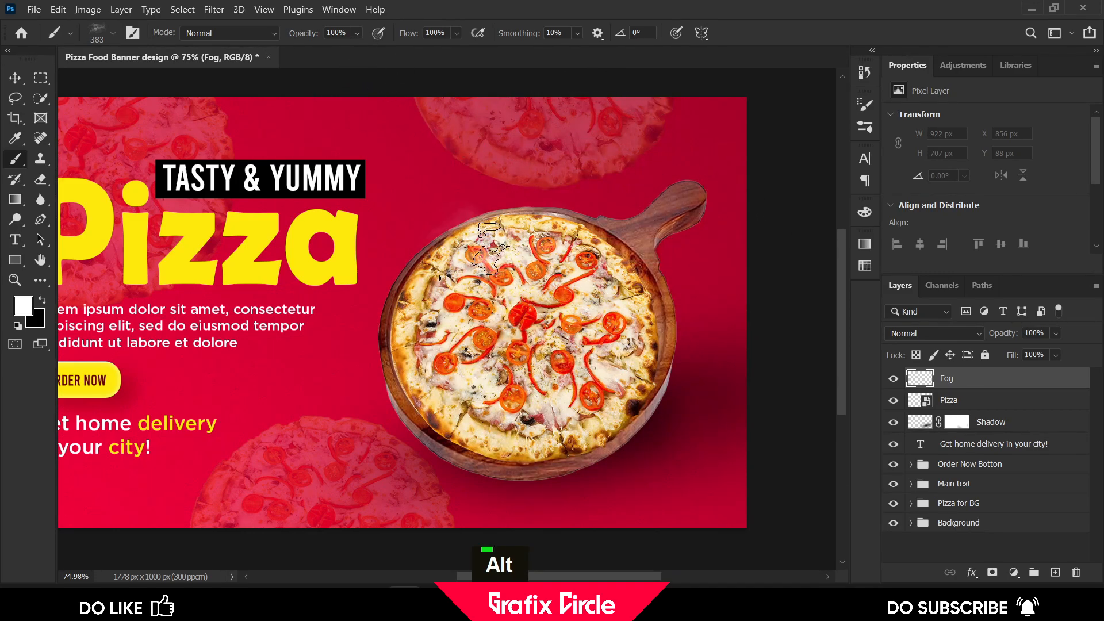
{"action": "right_click", "coordinate": [492, 198], "text": "alt"}
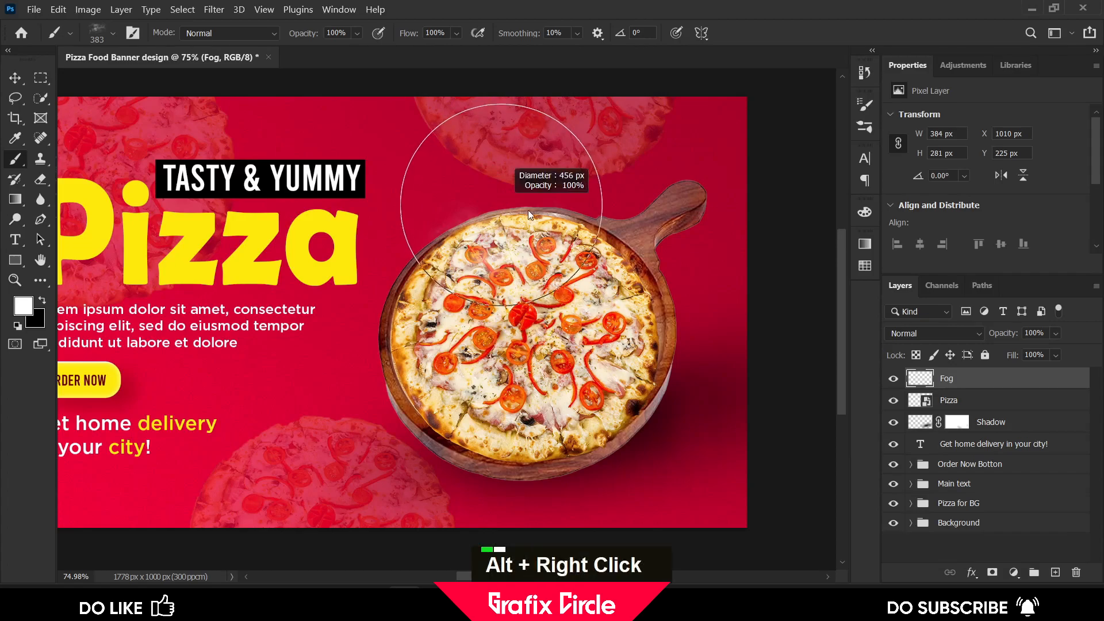
{"action": "left_click", "coordinate": [521, 230]}
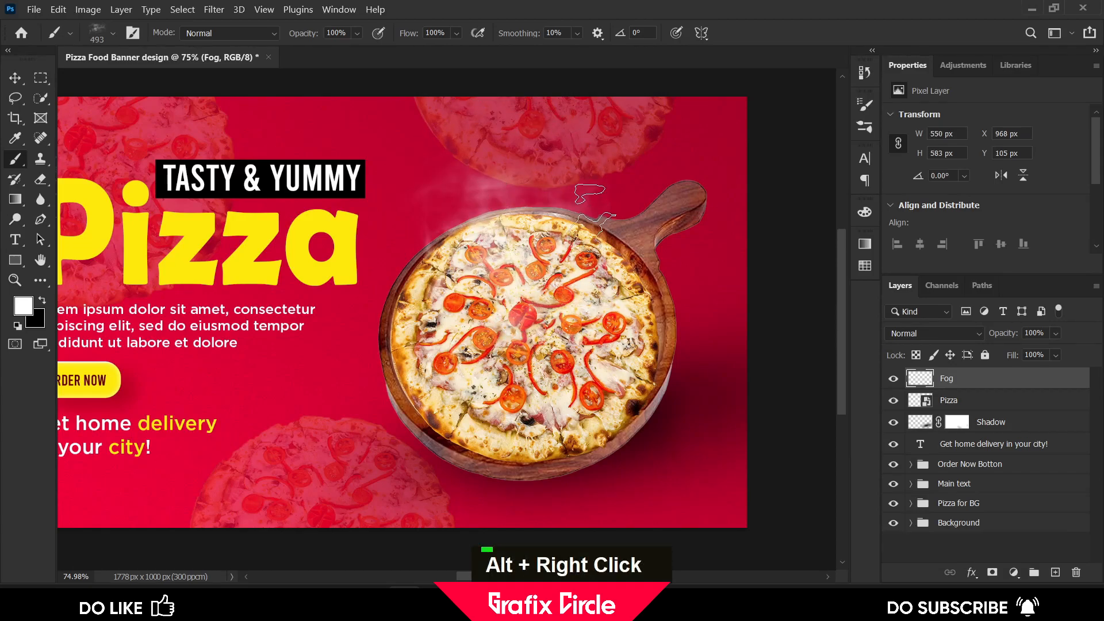
{"action": "left_click", "coordinate": [599, 206]}
{"action": "left_click", "coordinate": [460, 213]}
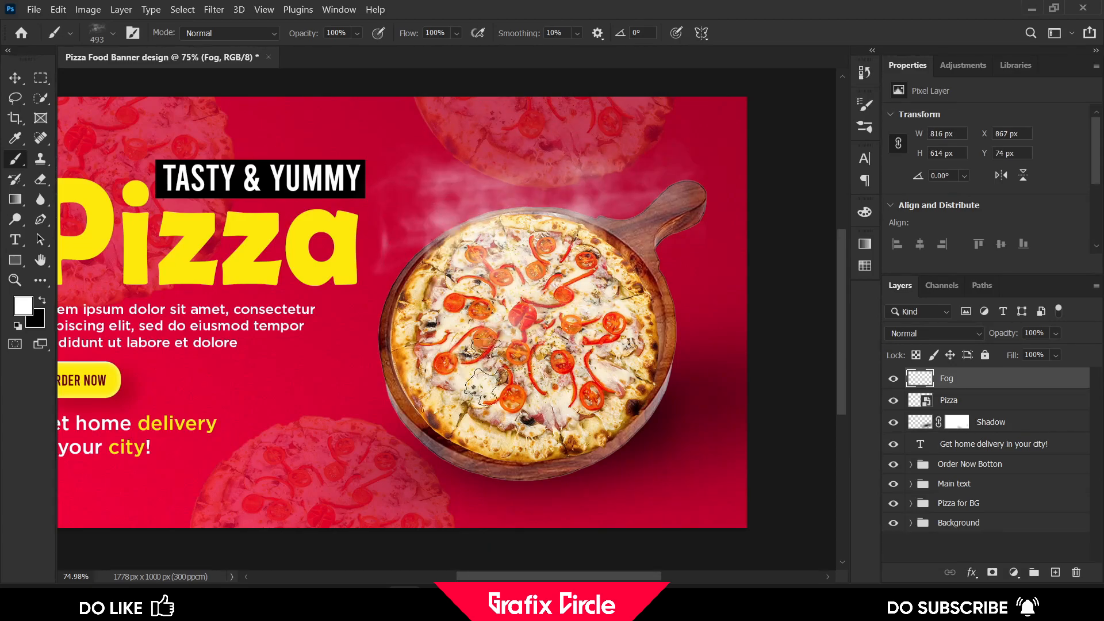
{"action": "left_click", "coordinate": [486, 442]}
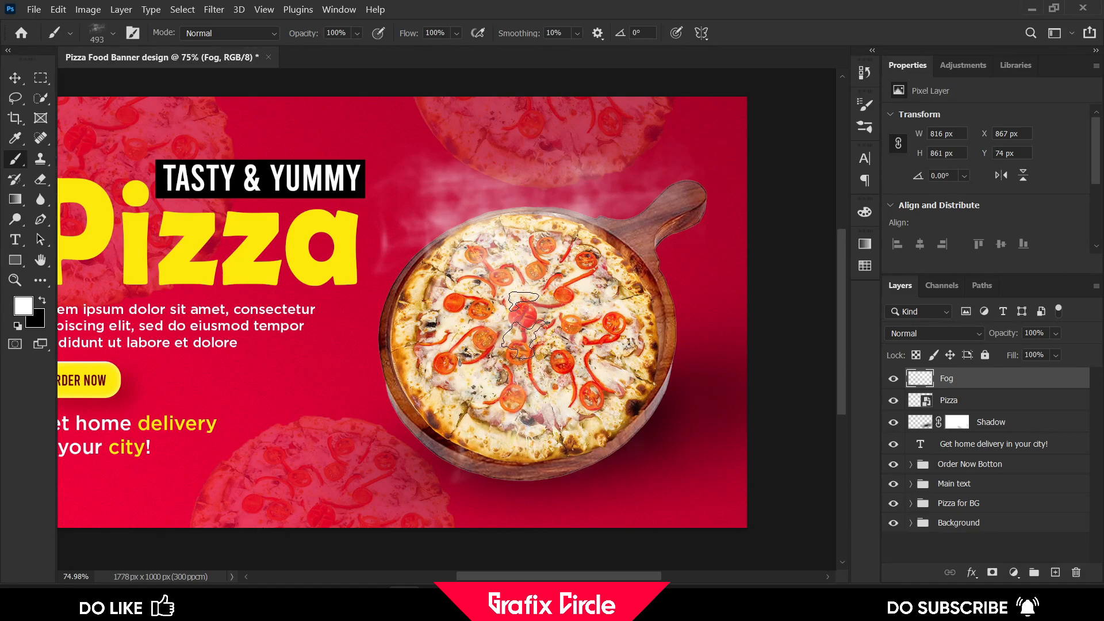
{"action": "left_click", "coordinate": [483, 359]}
Resize the fog brush to about 355 px and add another fog stamp above the pizza
{"action": "scroll", "coordinate": [485, 342], "scroll_direction": "down", "scroll_amount": 1}
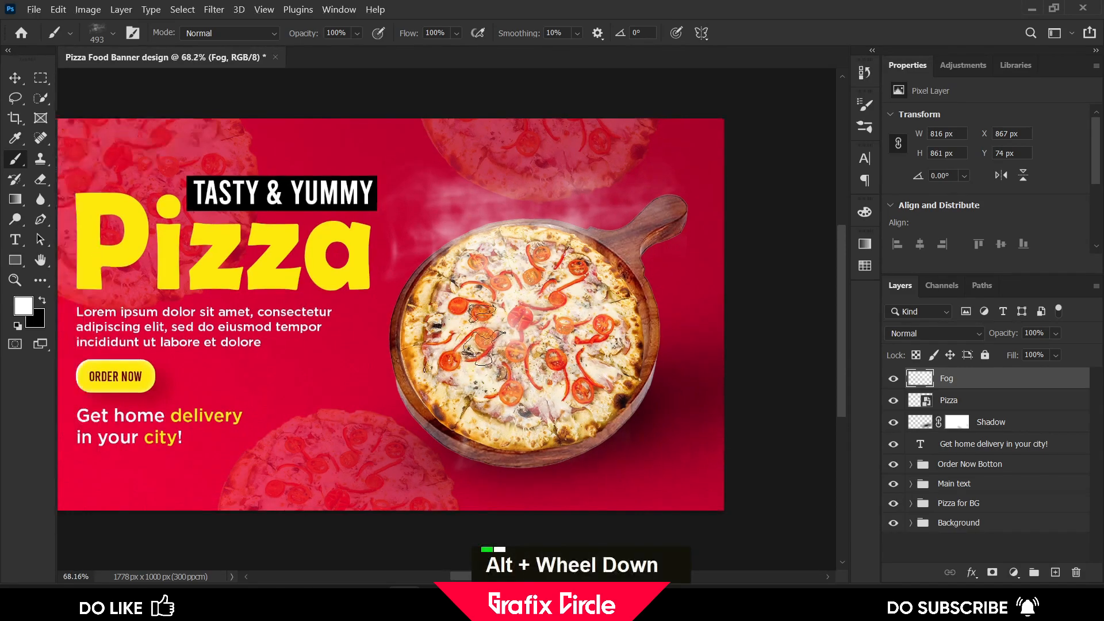
{"action": "scroll", "coordinate": [460, 316], "scroll_direction": "down", "scroll_amount": 2}
{"action": "right_click", "coordinate": [487, 202], "text": "alt"}
{"action": "left_click", "coordinate": [503, 193]}
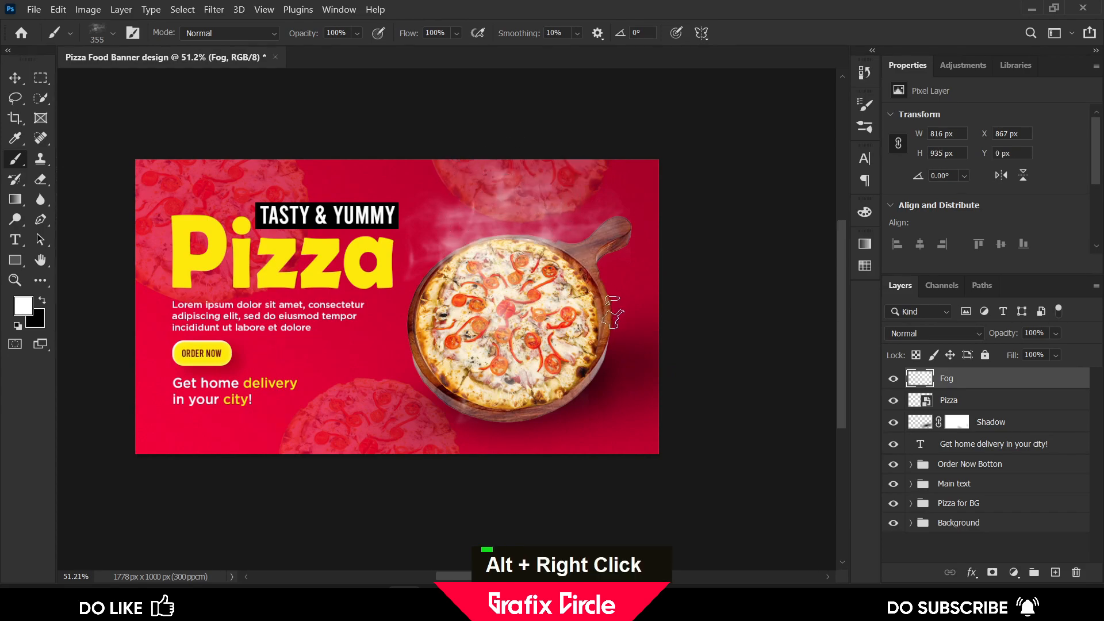
Set the Fog layer's opacity to 92% and deselect the layer
{"action": "left_click", "coordinate": [16, 77]}
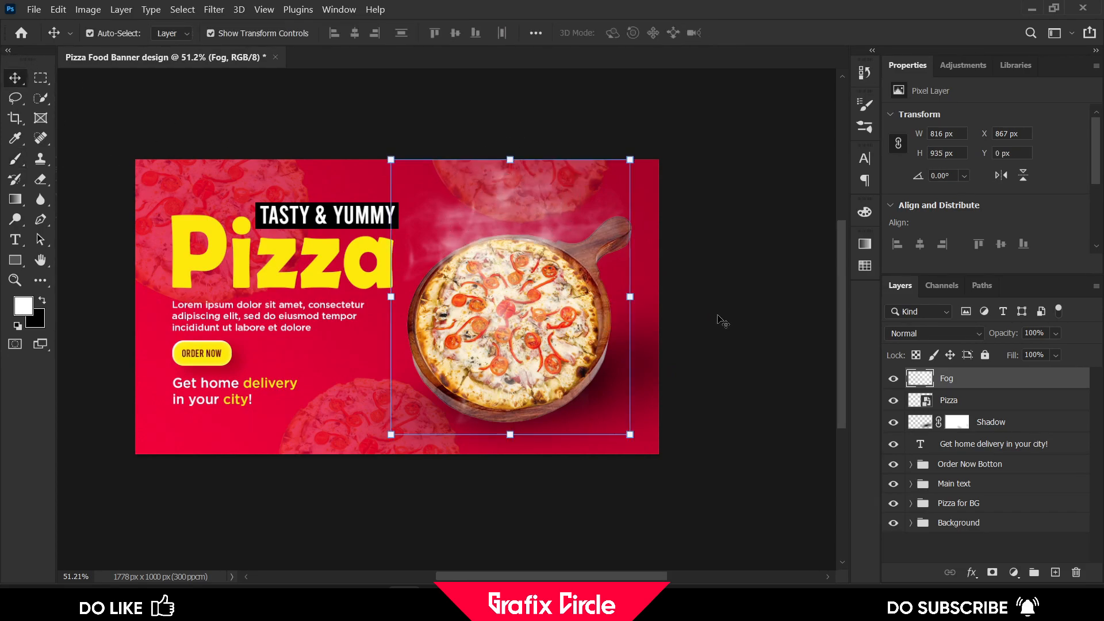
{"action": "left_click", "coordinate": [1055, 333]}
{"action": "left_click", "coordinate": [1058, 350]}
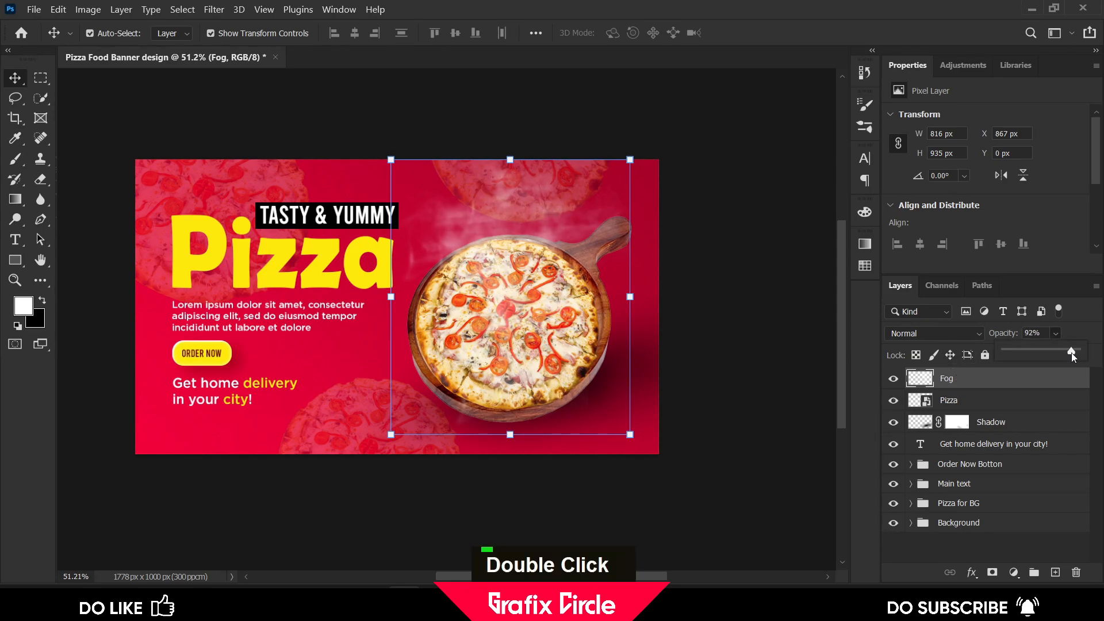
{"action": "left_click", "coordinate": [786, 286]}
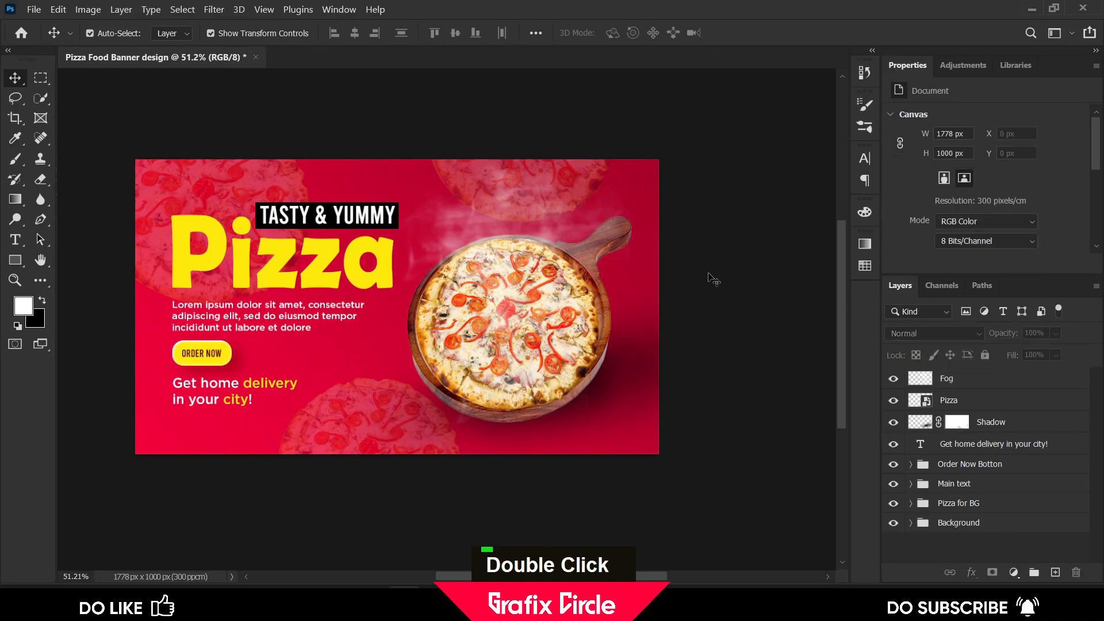
{"action": "scroll", "coordinate": [270, 224], "scroll_direction": "down", "scroll_amount": 1}
{"action": "scroll", "coordinate": [172, 172], "scroll_direction": "up", "scroll_amount": 2}
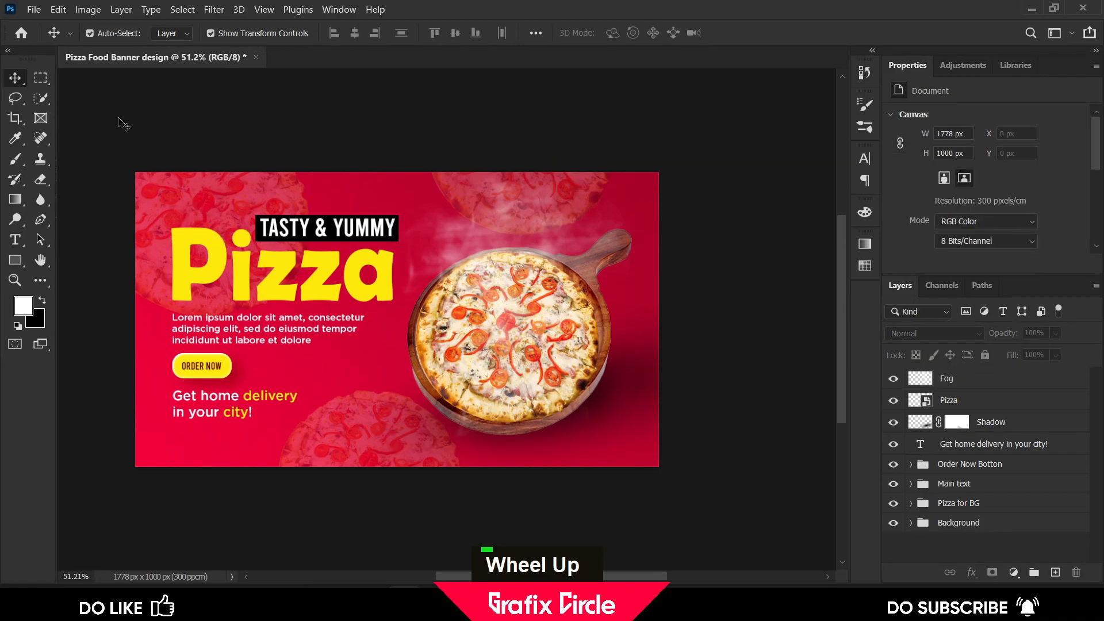
{"action": "scroll", "coordinate": [192, 345], "scroll_direction": "up", "scroll_amount": 1}
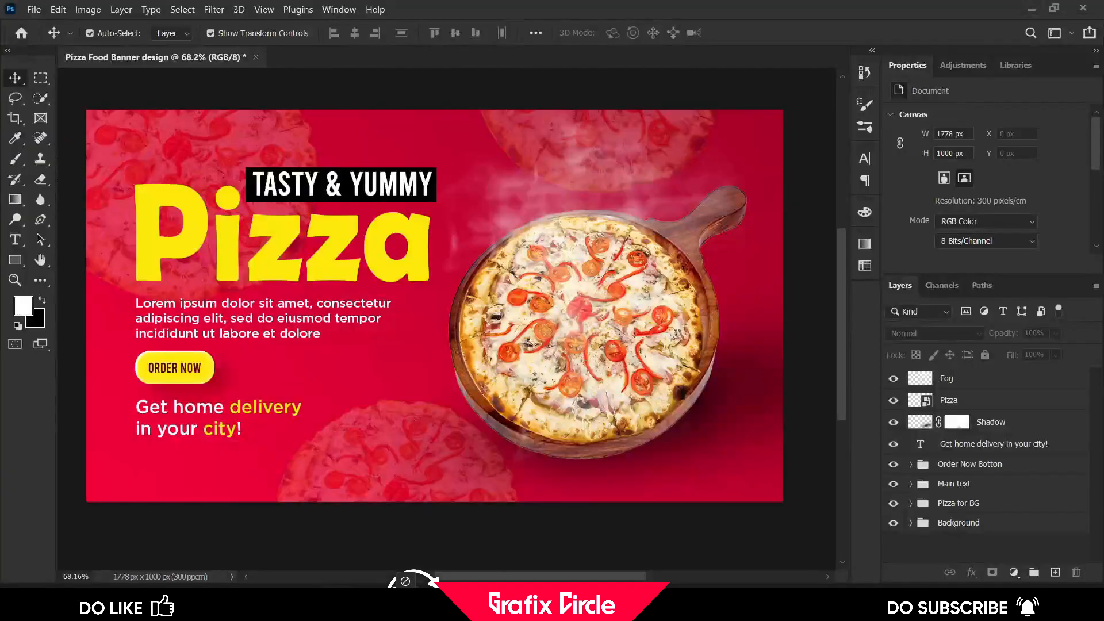
Place the Arrow image from the Elements folder, scaling it to about 8% and rotating it about -9° beside the body text
{"action": "left_click_drag", "start_coordinate": [339, 172], "coordinate": [348, 355]}
{"action": "left_click", "coordinate": [770, 33]}
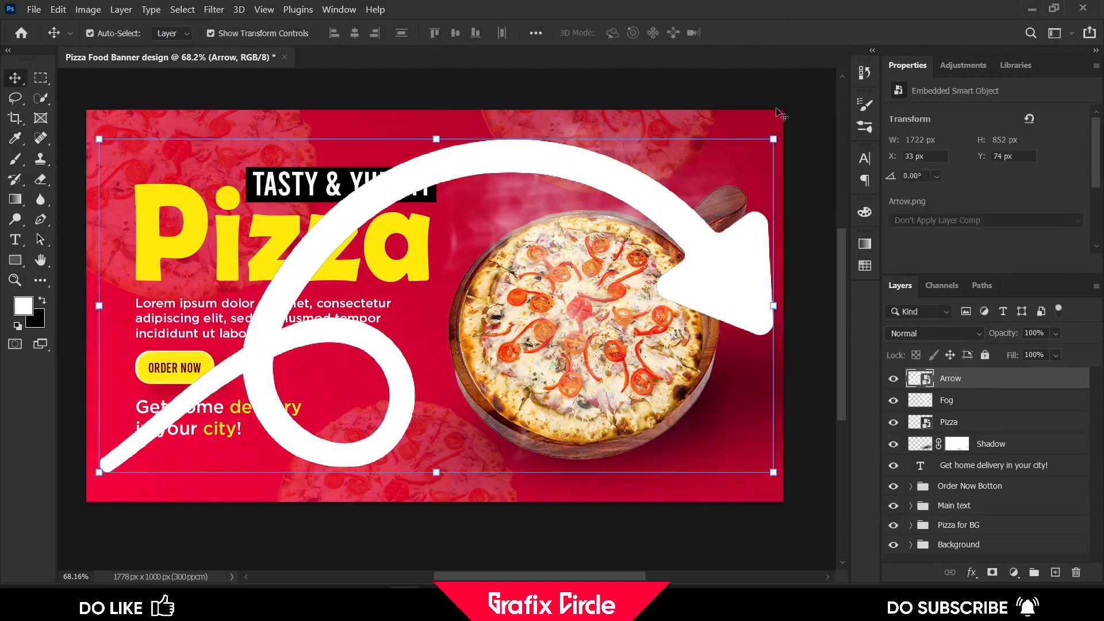
{"action": "left_click", "coordinate": [782, 125], "text": "alt+shift"}
{"action": "left_click_drag", "start_coordinate": [782, 125], "coordinate": [391, 362]}
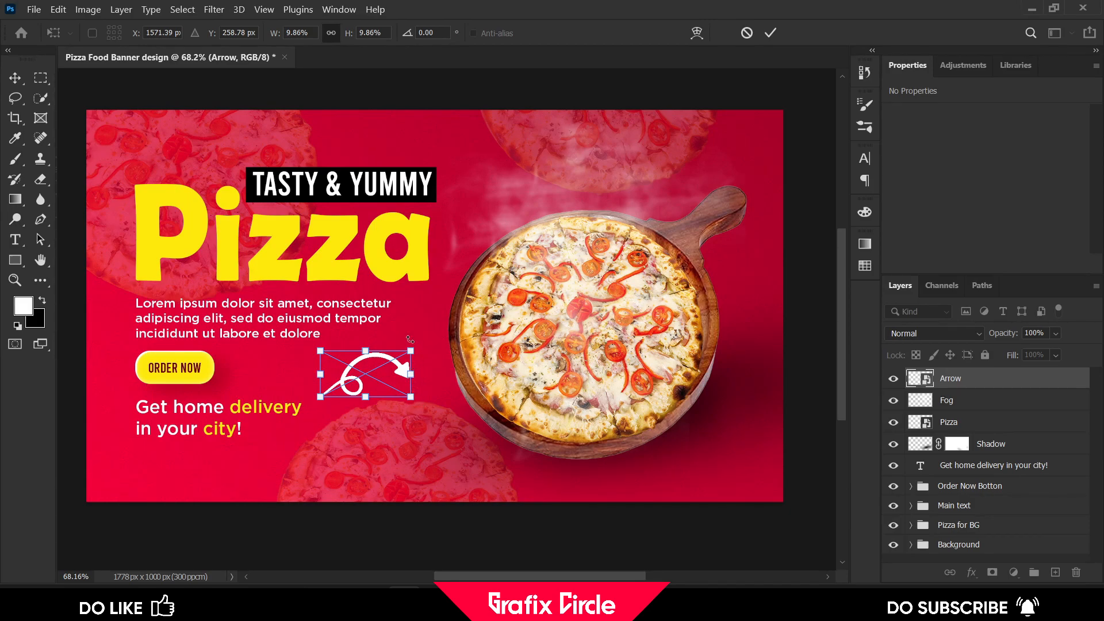
{"action": "mouse_move", "coordinate": [398, 330]}
{"action": "left_mouse_down"}
{"action": "mouse_move", "coordinate": [398, 367]}
{"action": "mouse_move", "coordinate": [418, 347]}
{"action": "mouse_move", "coordinate": [391, 368]}
{"action": "mouse_move", "coordinate": [379, 362]}
{"action": "mouse_move", "coordinate": [398, 351]}
{"action": "left_mouse_up"}
{"action": "left_click", "coordinate": [770, 33]}
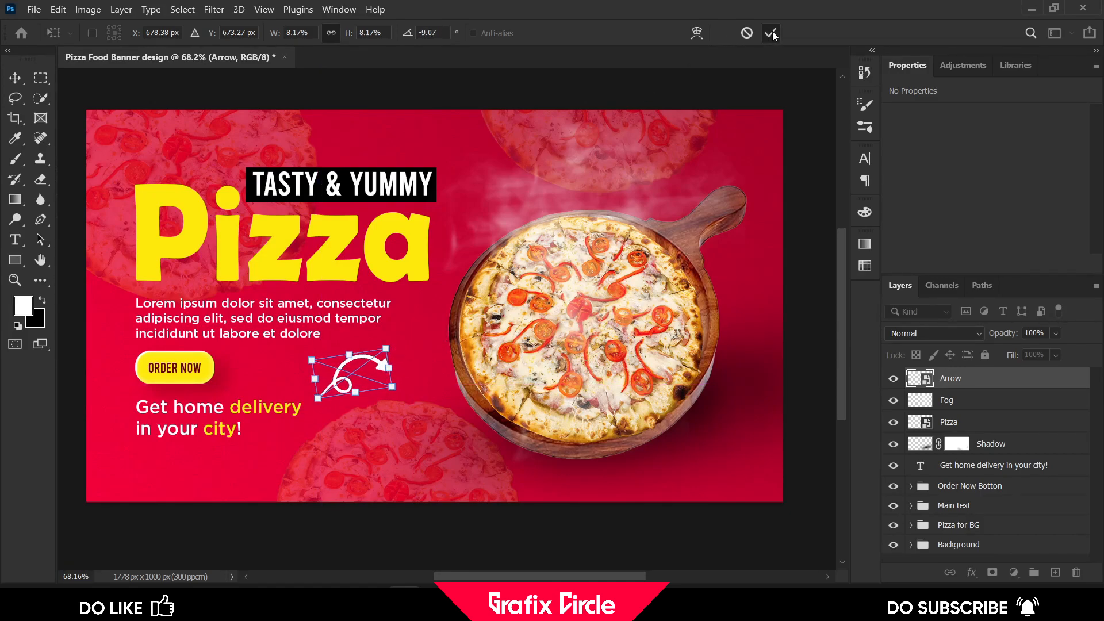
{"action": "left_click", "coordinate": [771, 33]}
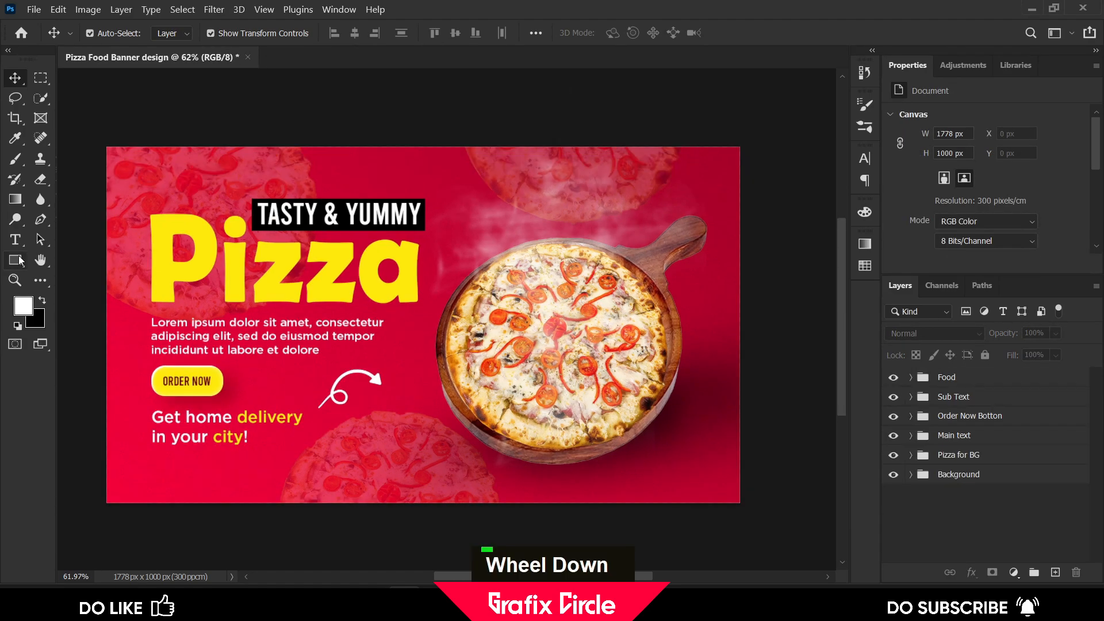
Draw a rectangle about 325 x 192 px over the banner's top-left corner and set its fill to none
{"action": "left_click", "coordinate": [19, 261]}
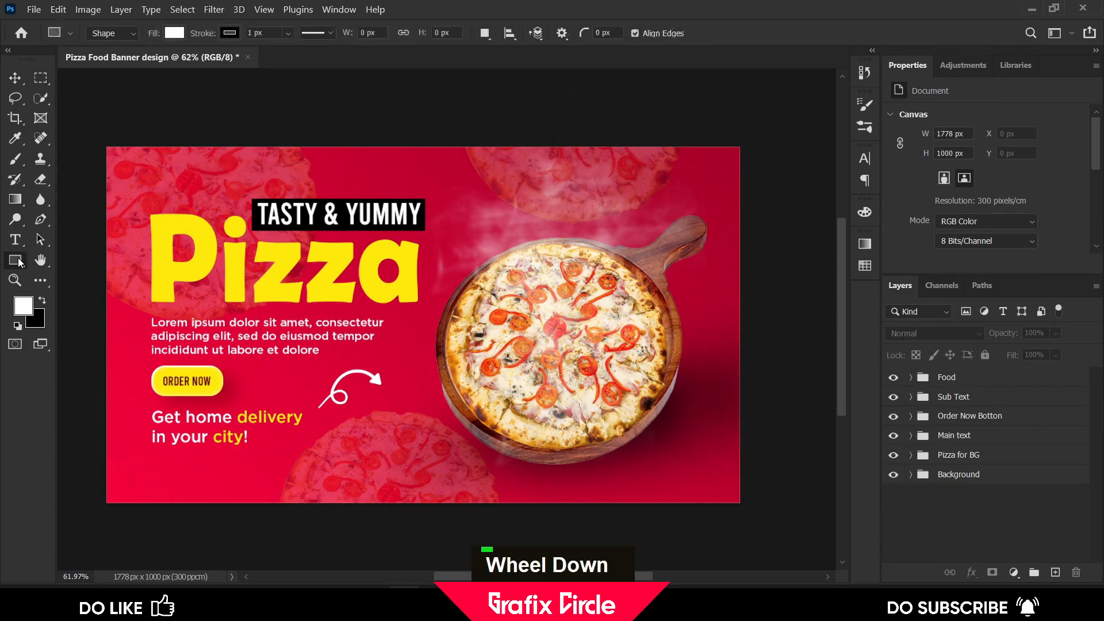
{"action": "left_click_drag", "start_coordinate": [96, 130], "coordinate": [209, 197]}
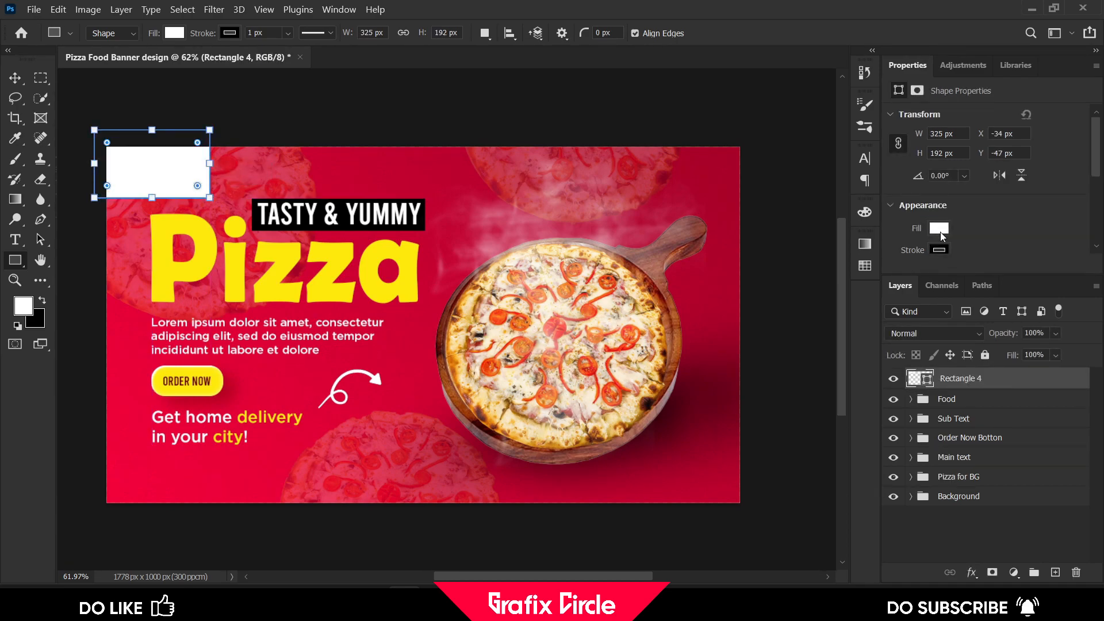
{"action": "left_click", "coordinate": [941, 236]}
{"action": "double_click", "coordinate": [895, 256]}
{"action": "left_click", "coordinate": [939, 250]}
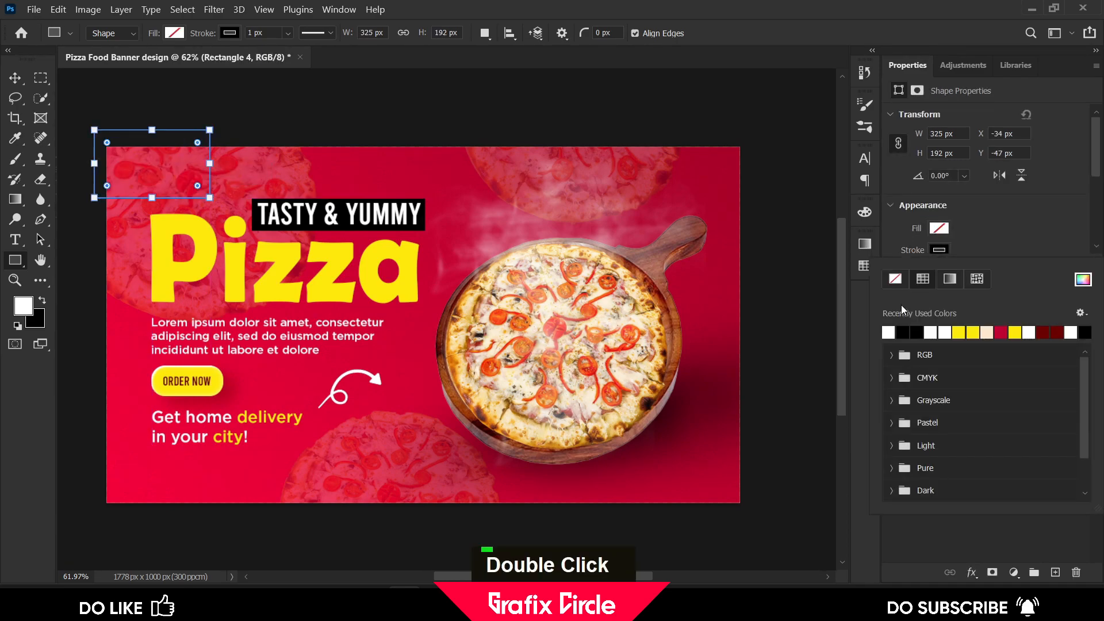
{"action": "left_click", "coordinate": [889, 332]}
Set the rectangle's stroke width to 3 px
{"action": "left_click", "coordinate": [937, 251]}
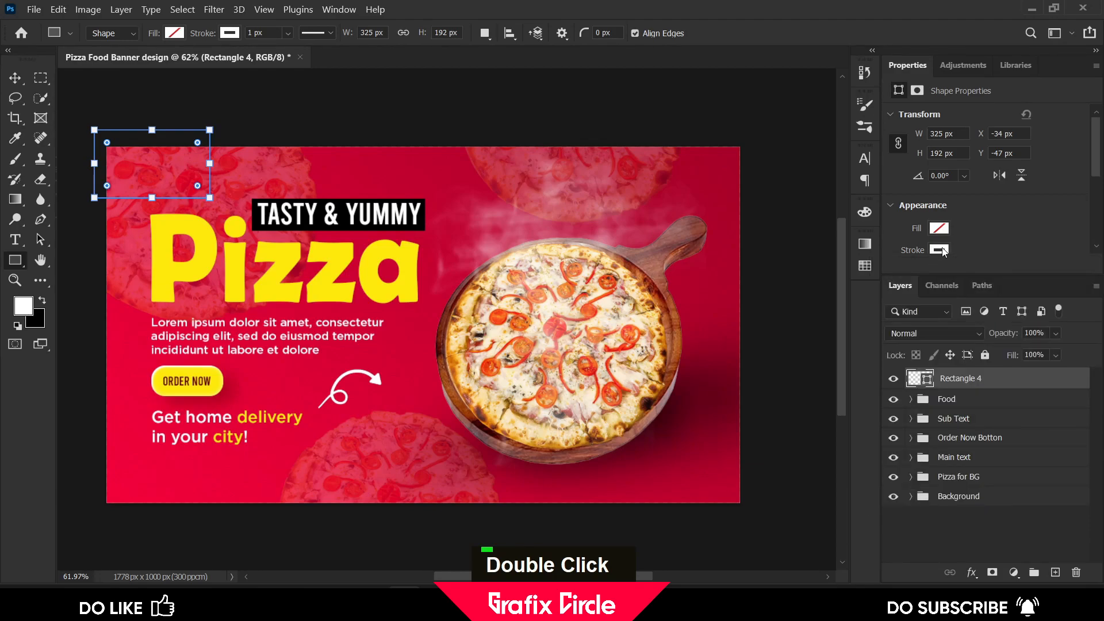
{"action": "left_click", "coordinate": [943, 252]}
{"action": "scroll", "coordinate": [981, 230], "scroll_direction": "down", "scroll_amount": 2}
{"action": "left_click", "coordinate": [962, 210]}
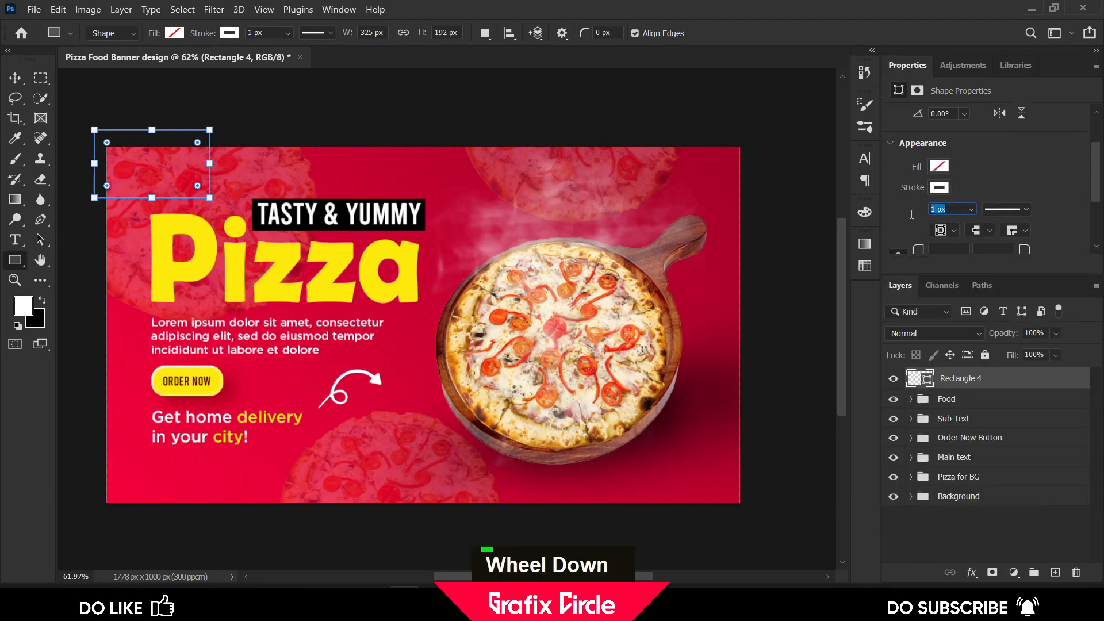
{"action": "type", "text": "3"}
{"action": "key", "text": "Return"}
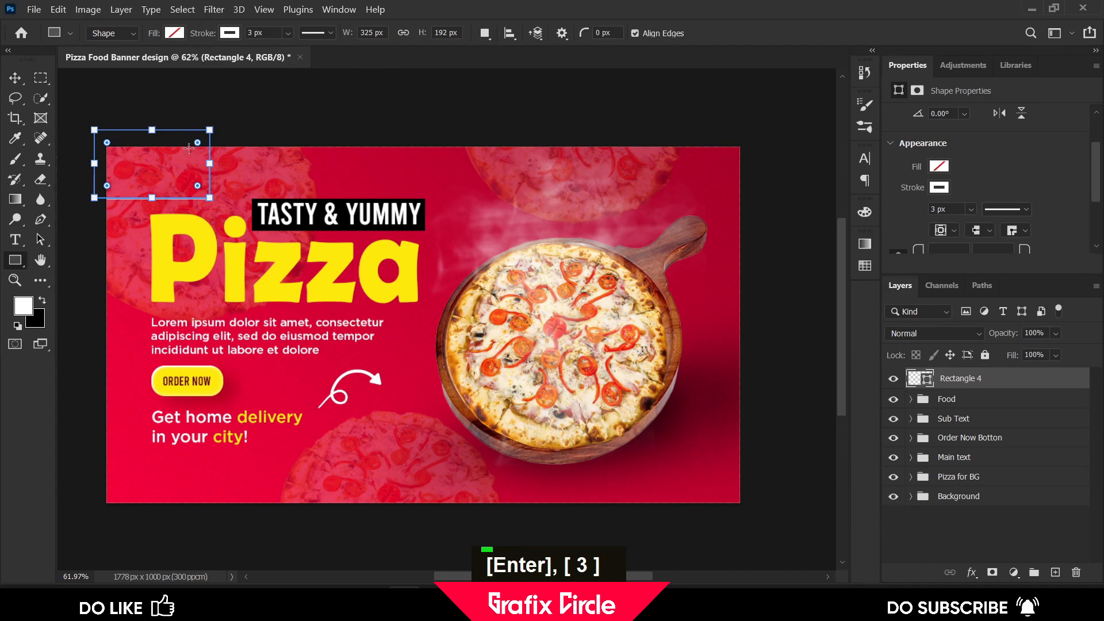
Reselect the rectangle and set its stroke width to 5 px
{"action": "left_click_drag", "start_coordinate": [194, 184], "coordinate": [194, 184]}
{"action": "double_click", "coordinate": [15, 77]}
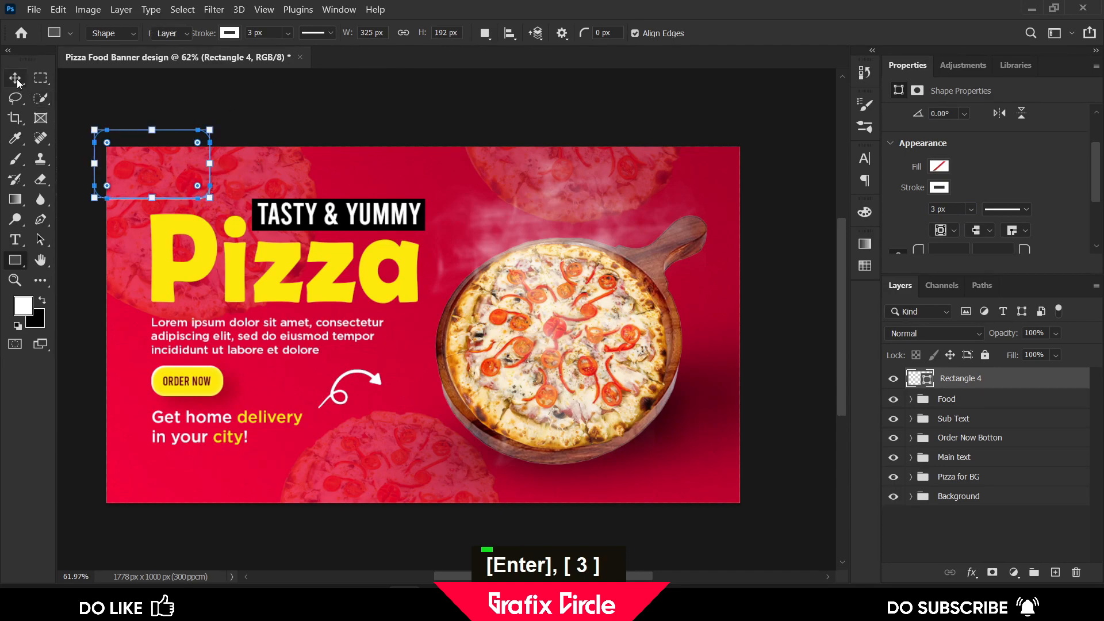
{"action": "left_click", "coordinate": [295, 92]}
{"action": "left_click", "coordinate": [213, 195]}
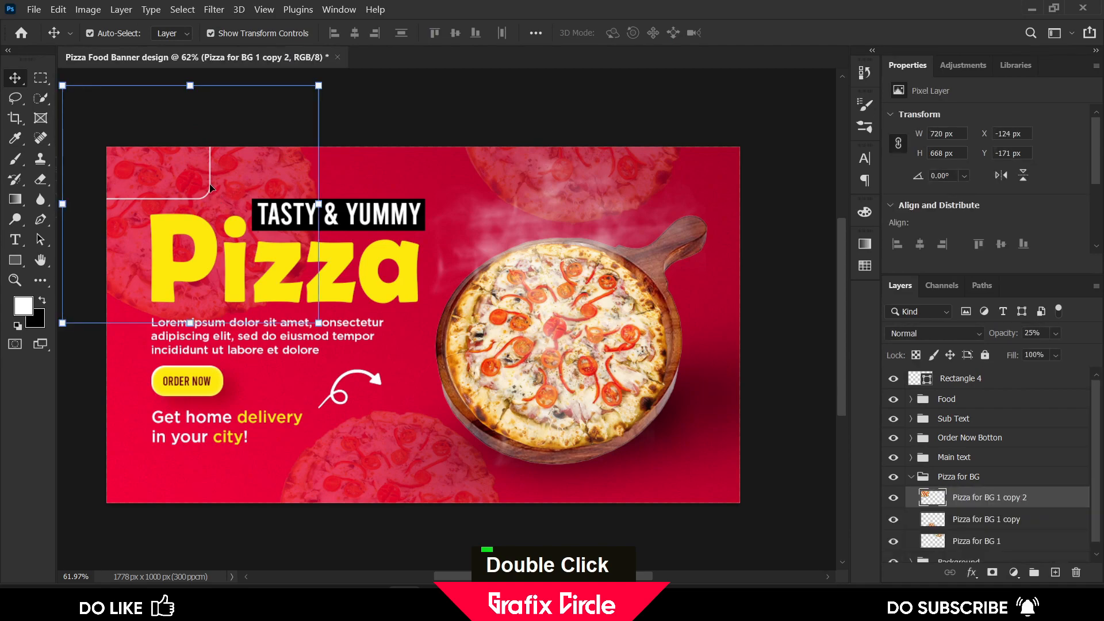
{"action": "left_click", "coordinate": [211, 187]}
{"action": "scroll", "coordinate": [976, 251], "scroll_direction": "down", "scroll_amount": 2}
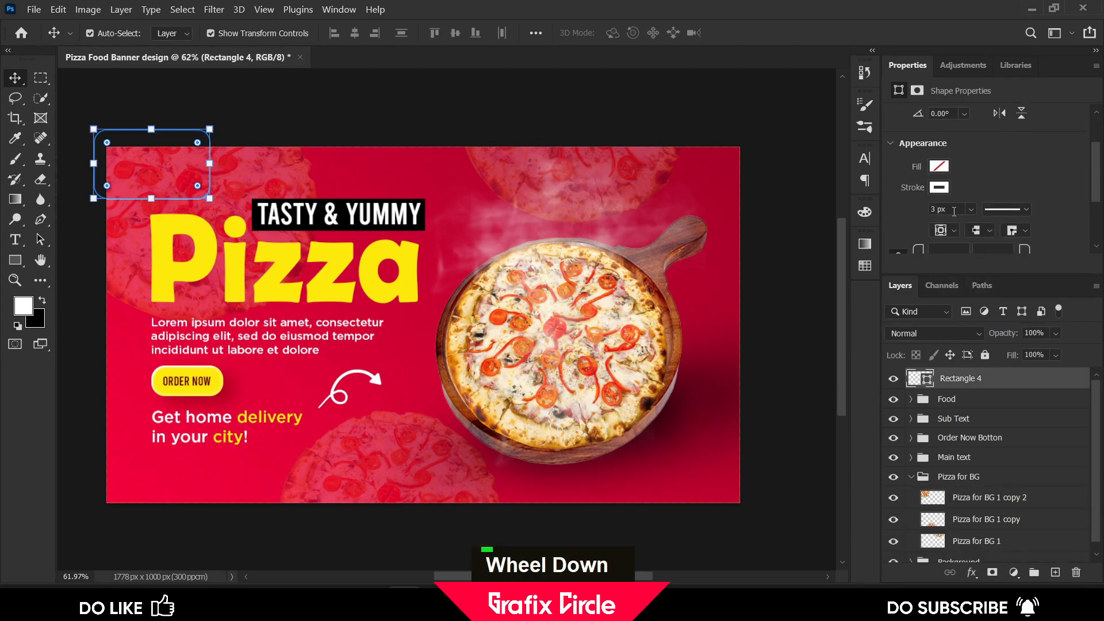
{"action": "type", "text": "5"}
{"action": "key", "text": "Return"}
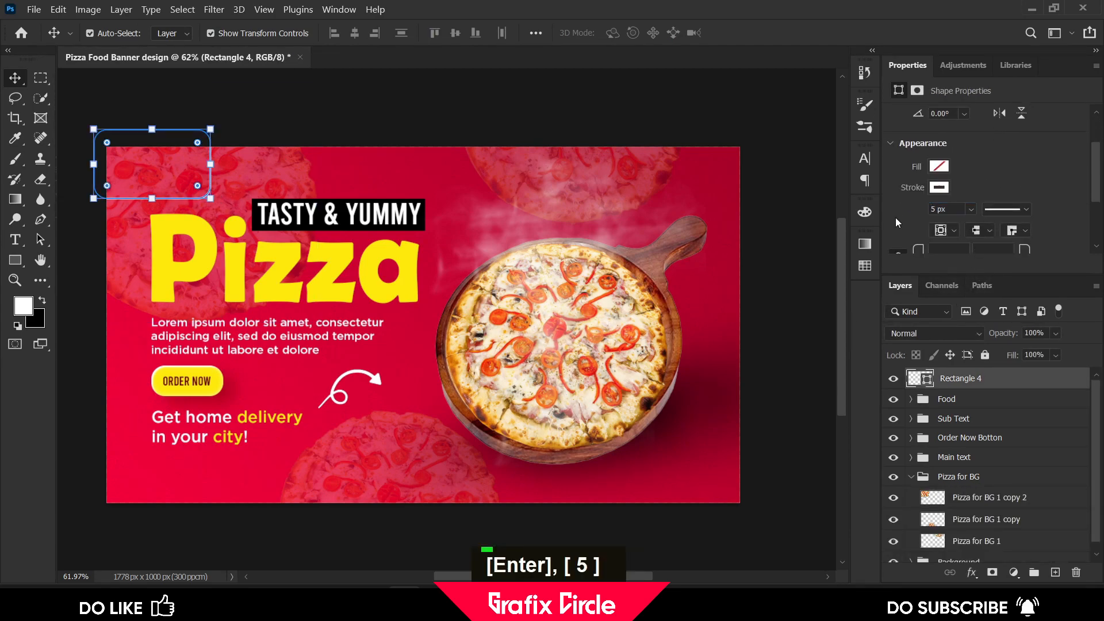
{"action": "left_click", "coordinate": [733, 145]}
{"action": "scroll", "coordinate": [708, 128], "scroll_direction": "down", "scroll_amount": 1}
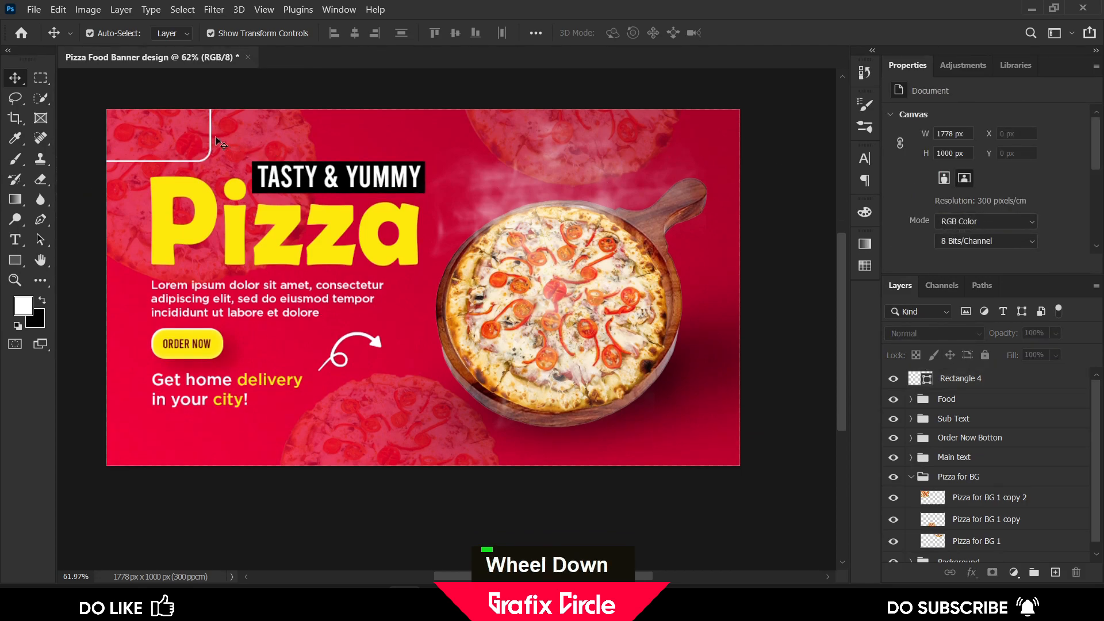
{"action": "left_click_drag", "start_coordinate": [211, 138], "coordinate": [436, 454]}
{"action": "key", "text": "ctrl+z"}
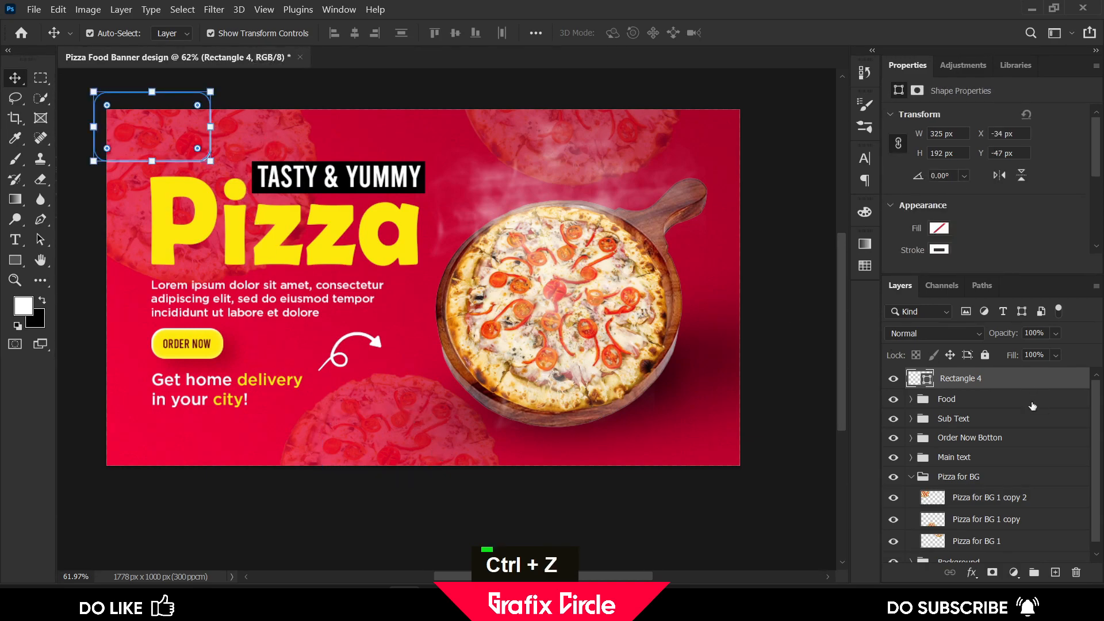
Duplicate the rectangle, scale it to about 314% and move the copy to the banner's bottom-right, extending past the canvas edge
{"action": "key", "text": "ctrl+j"}
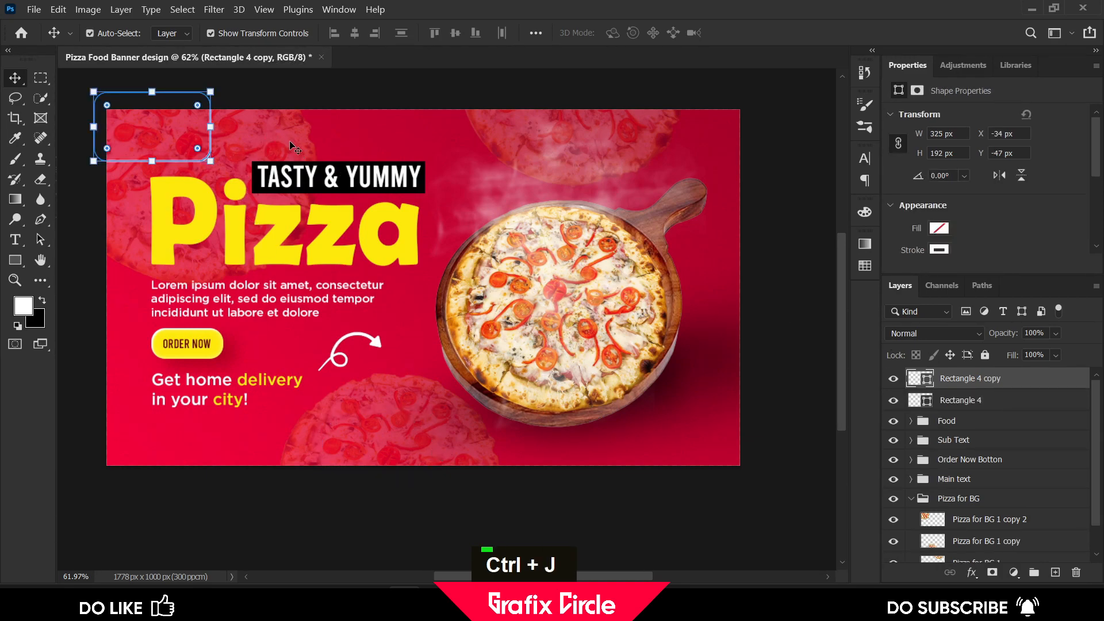
{"action": "key", "text": "ctrl+t"}
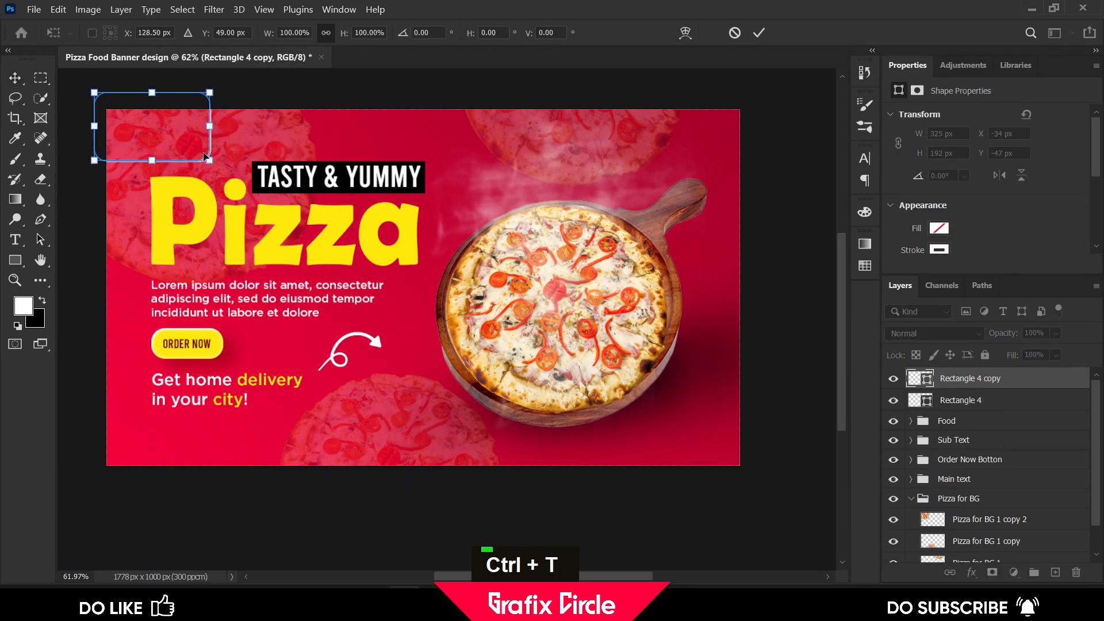
{"action": "left_click_drag", "start_coordinate": [209, 160], "coordinate": [333, 306]}
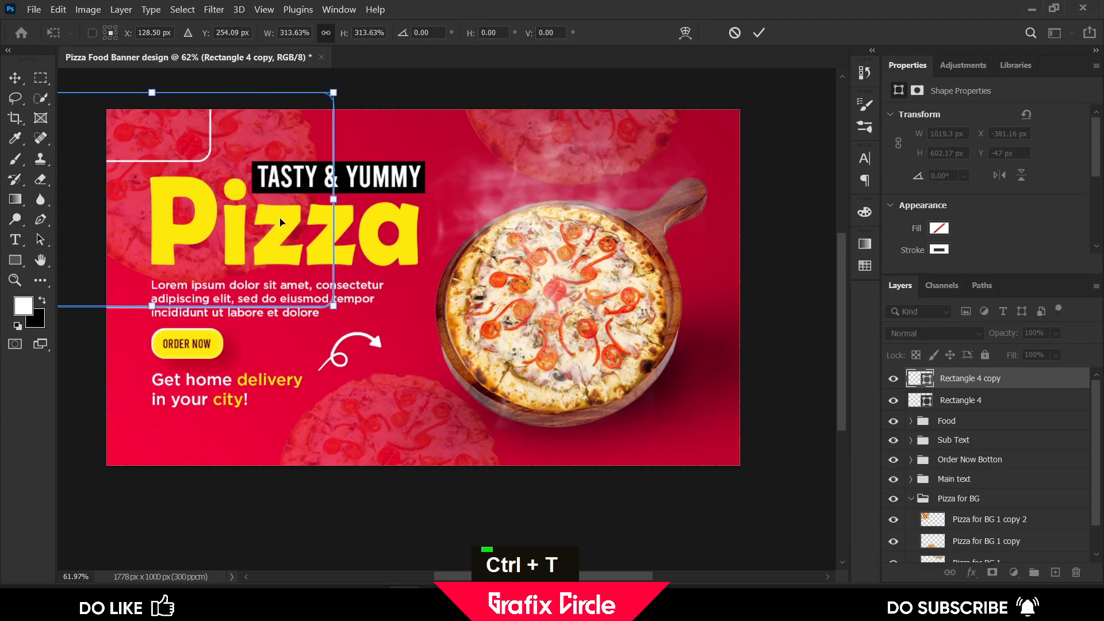
{"action": "left_click_drag", "start_coordinate": [283, 96], "coordinate": [675, 432]}
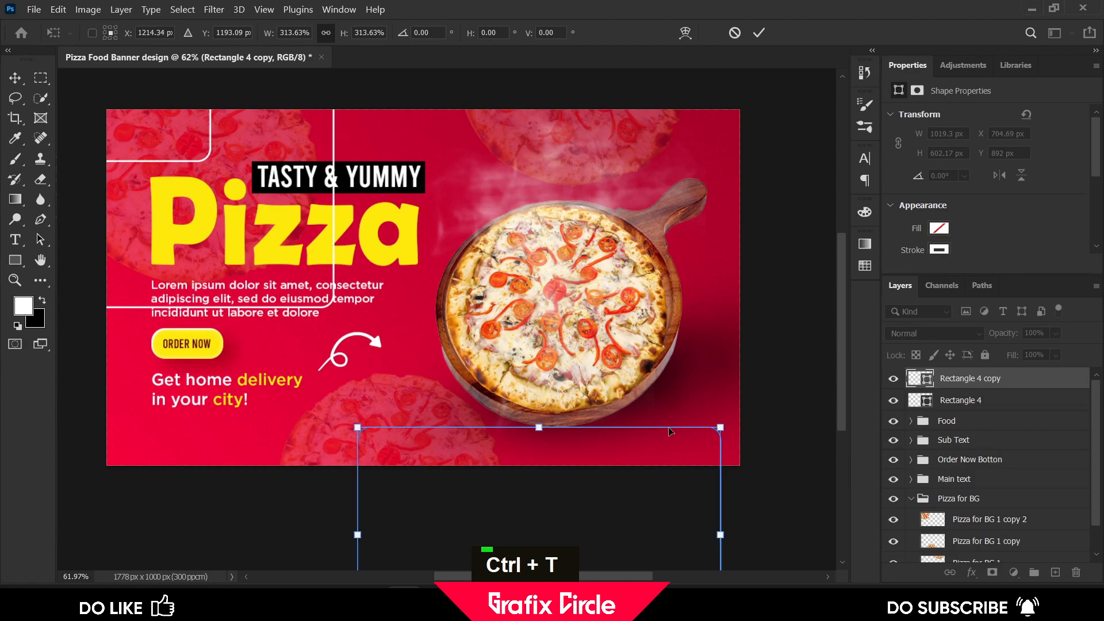
{"action": "left_click", "coordinate": [759, 33]}
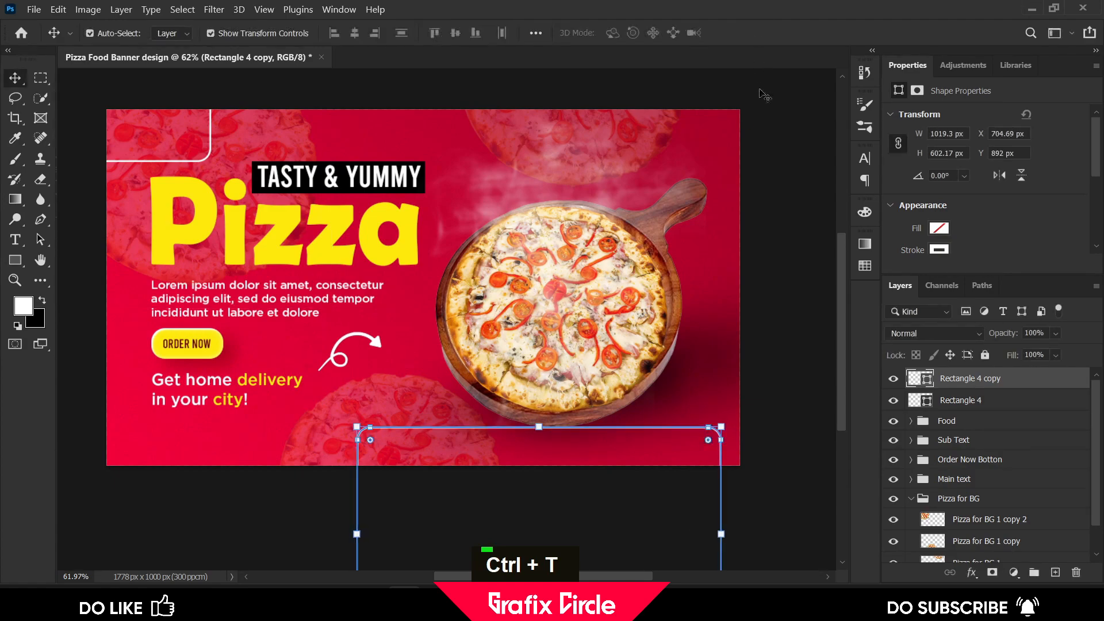
{"action": "scroll", "coordinate": [760, 144], "scroll_direction": "down", "scroll_amount": 3}
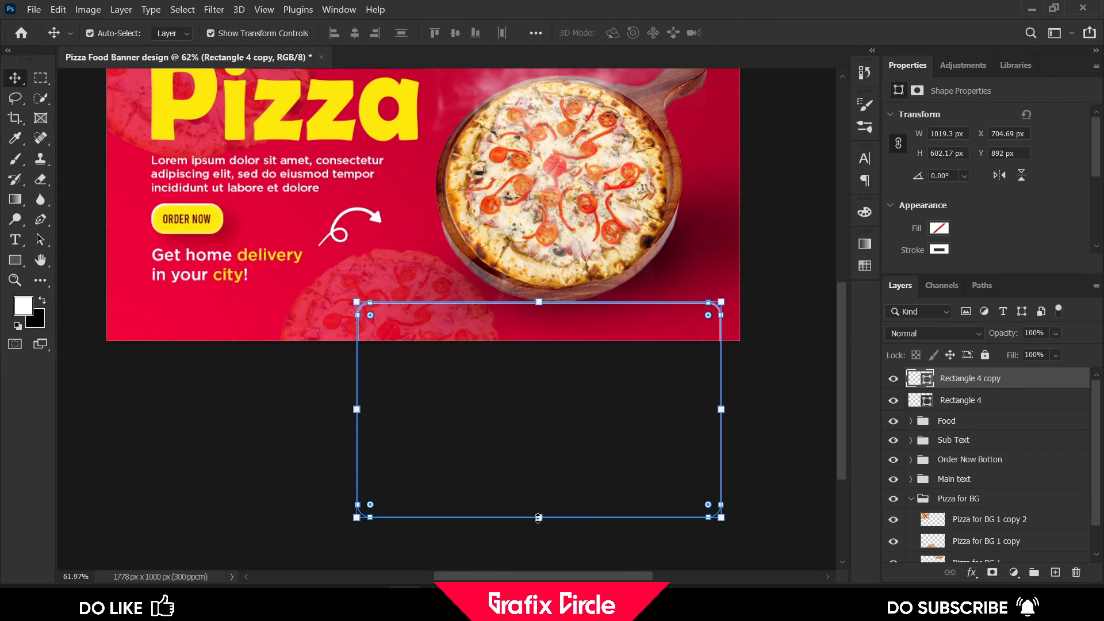
Resize the copied rectangle to about 1128 x 159 px so it frames the banner's bottom strip
{"action": "left_click_drag", "start_coordinate": [539, 518], "coordinate": [539, 358]}
{"action": "left_click_drag", "start_coordinate": [706, 305], "coordinate": [737, 309]}
{"action": "left_click_drag", "start_coordinate": [390, 330], "coordinate": [350, 331]}
{"action": "left_click", "coordinate": [771, 33]}
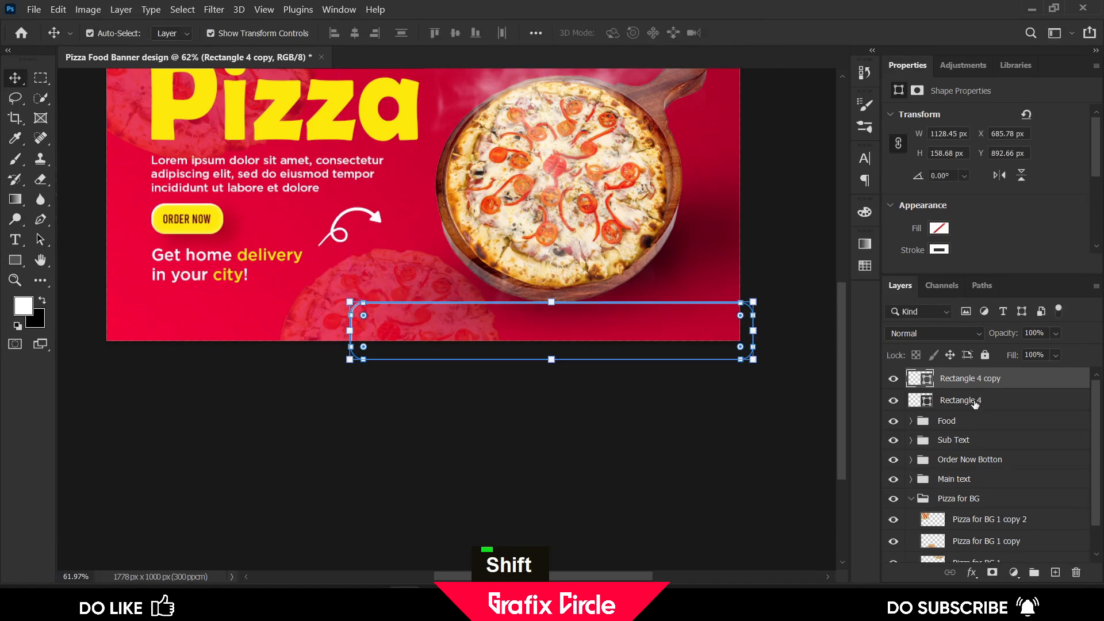
Select the Food group and nudge it upward on the banner
{"action": "left_click", "coordinate": [956, 422]}
{"action": "scroll", "coordinate": [958, 425], "scroll_direction": "up", "scroll_amount": 1}
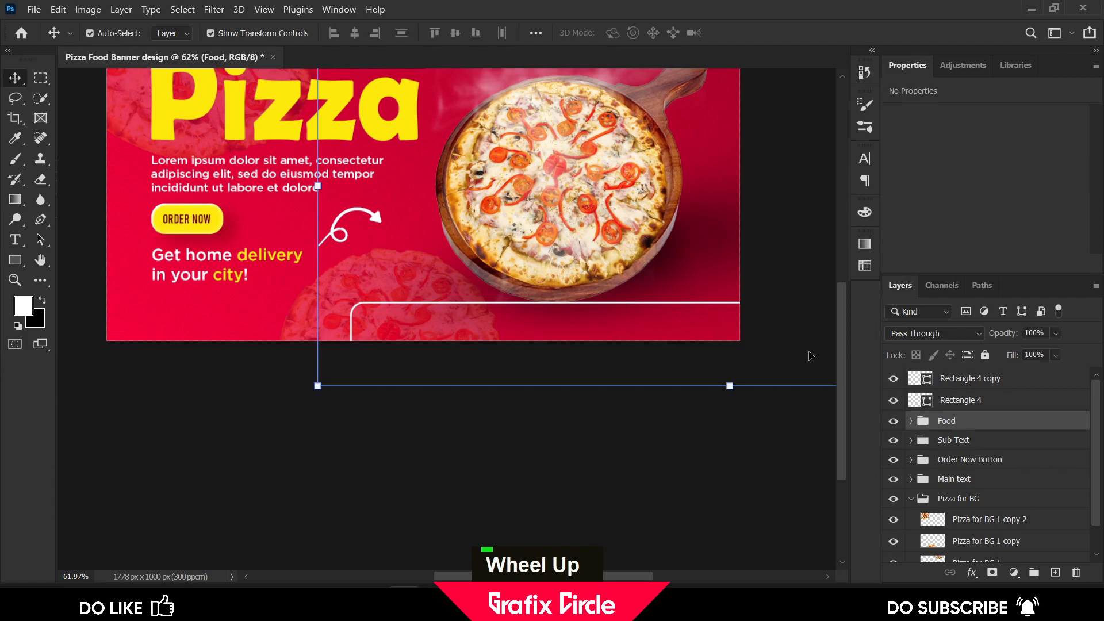
{"action": "scroll", "coordinate": [759, 340], "scroll_direction": "up", "scroll_amount": 2}
{"action": "key", "text": "shift+Up"}
{"action": "key", "text": "shift+Up"}
{"action": "key", "text": "shift+Up"}
{"action": "key", "text": "shift+Up"}
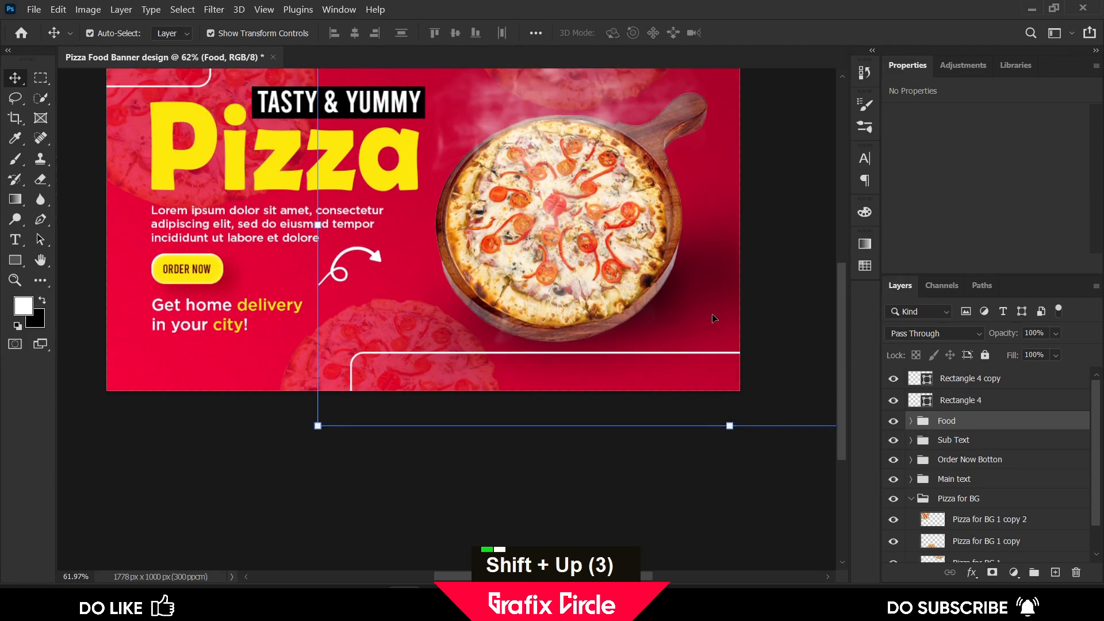
{"action": "scroll", "coordinate": [714, 318], "scroll_direction": "up", "scroll_amount": 3}
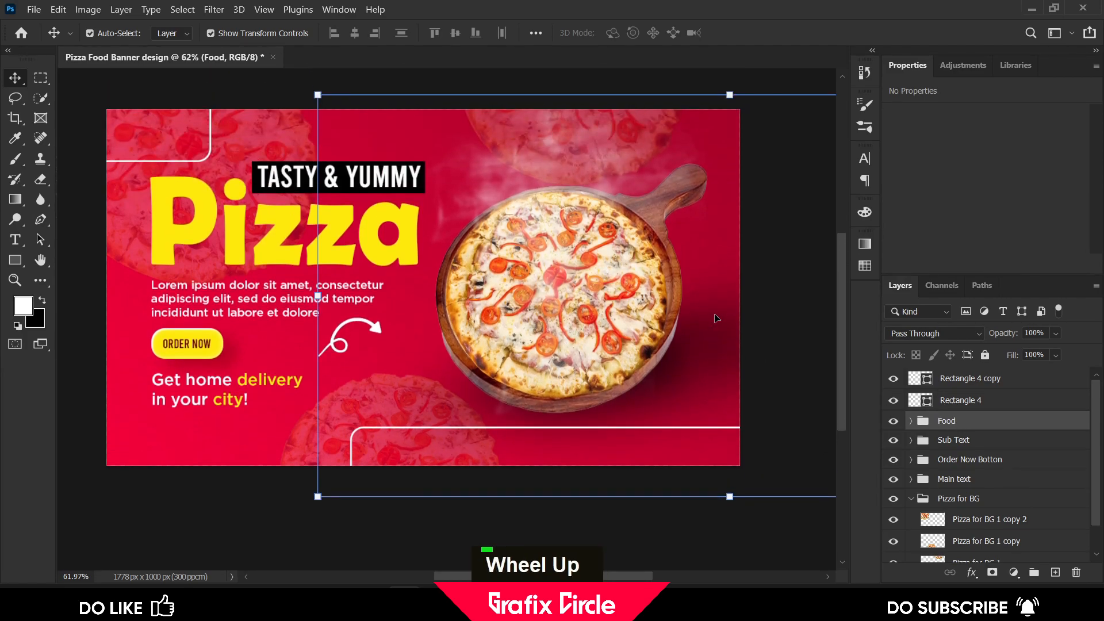
{"action": "key", "text": "Up"}
{"action": "key", "text": "Up"}
{"action": "key", "text": "Up"}
{"action": "key", "text": "Up"}
{"action": "key", "text": "Up"}
{"action": "key", "text": "Up"}
{"action": "key", "text": "Up"}
{"action": "key", "text": "Up"}
{"action": "key", "text": "Up"}
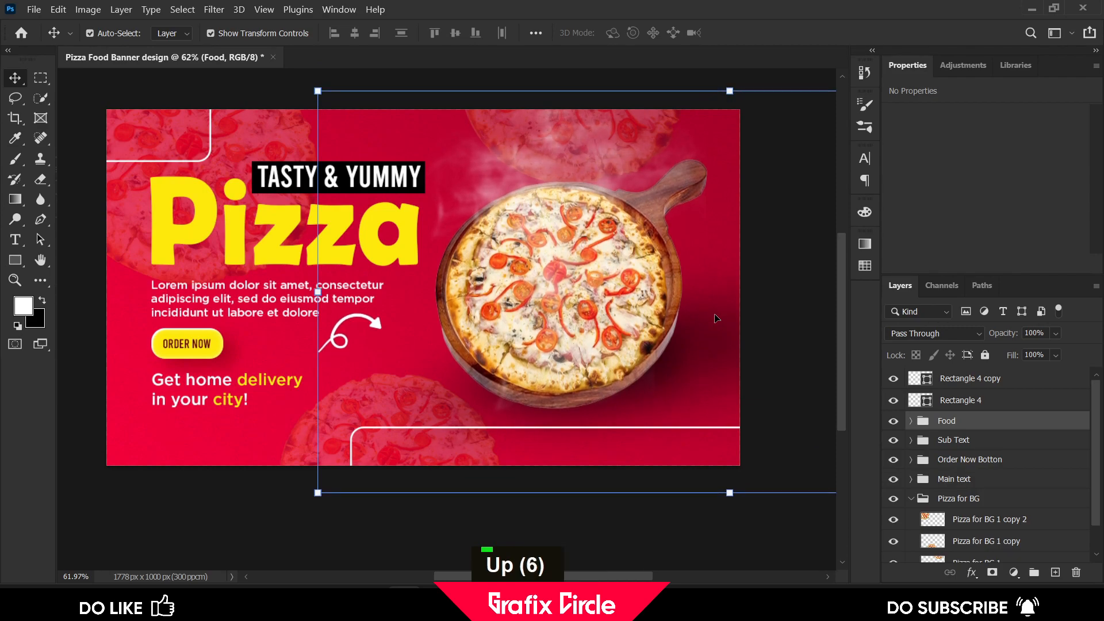
{"action": "key", "text": "Up"}
{"action": "key", "text": "Up"}
{"action": "key", "text": "Up"}
{"action": "key", "text": "Up"}
{"action": "key", "text": "Up"}
{"action": "key", "text": "Up"}
{"action": "key", "text": "Up"}
{"action": "key", "text": "Up"}
{"action": "key", "text": "Up"}
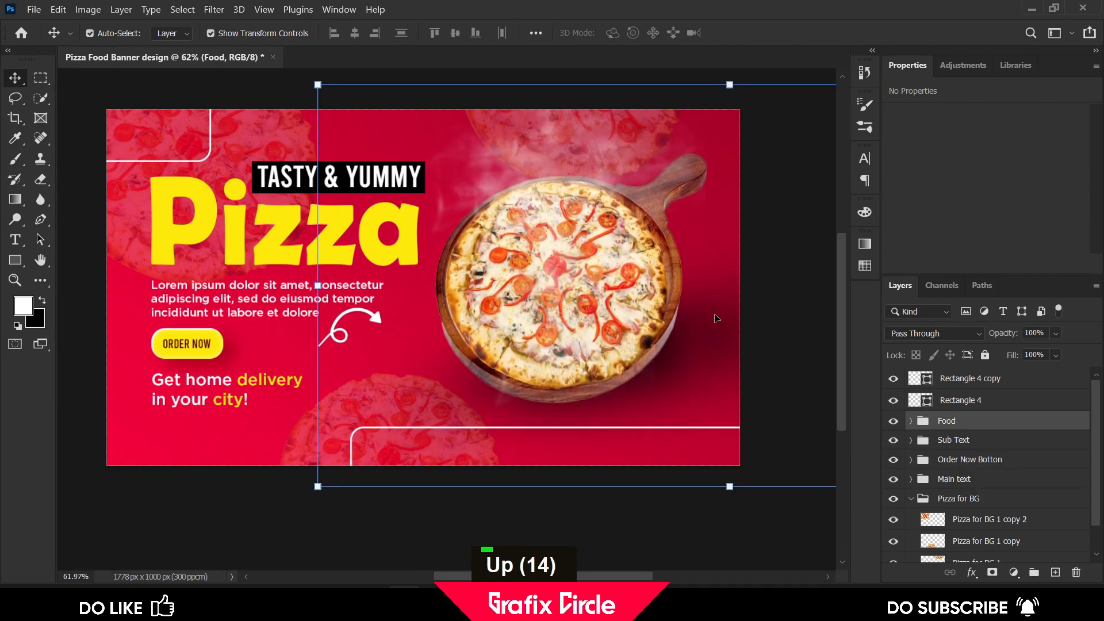
Move the curved arrow slightly down
{"action": "scroll", "coordinate": [390, 455], "scroll_direction": "down", "scroll_amount": 1}
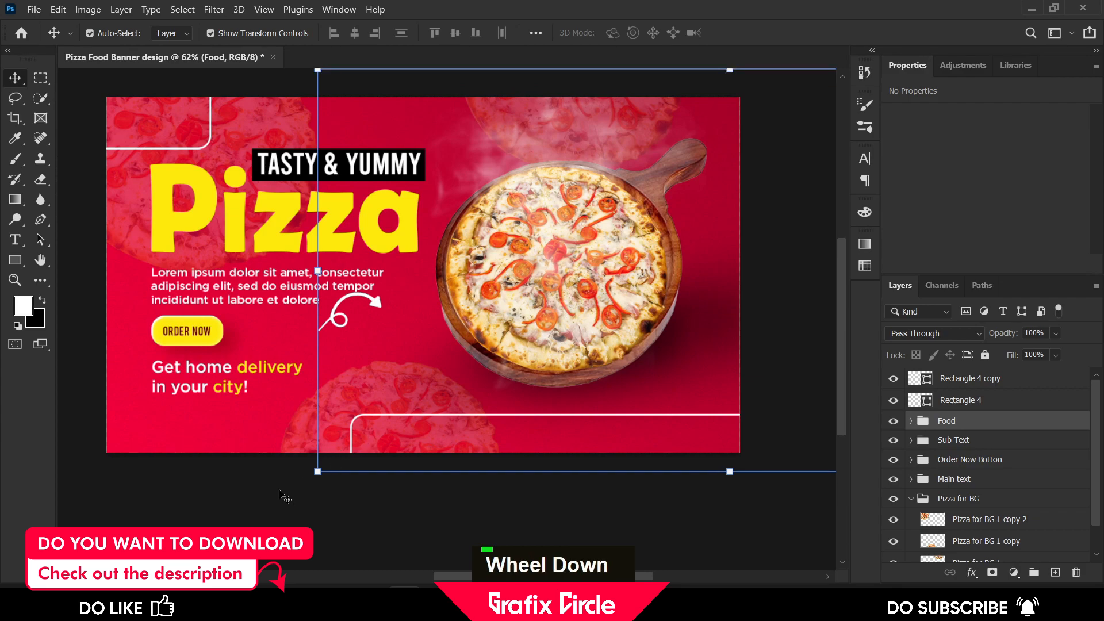
{"action": "left_click", "coordinate": [378, 310]}
{"action": "left_click_drag", "start_coordinate": [378, 309], "coordinate": [377, 333]}
Place the YT-01 logo image, scale it to about 133 x 108 px and move it into the top-left corner
{"action": "scroll", "coordinate": [375, 435], "scroll_direction": "down", "scroll_amount": 4}
{"action": "left_click", "coordinate": [445, 466]}
{"action": "scroll", "coordinate": [444, 466], "scroll_direction": "up", "scroll_amount": 6}
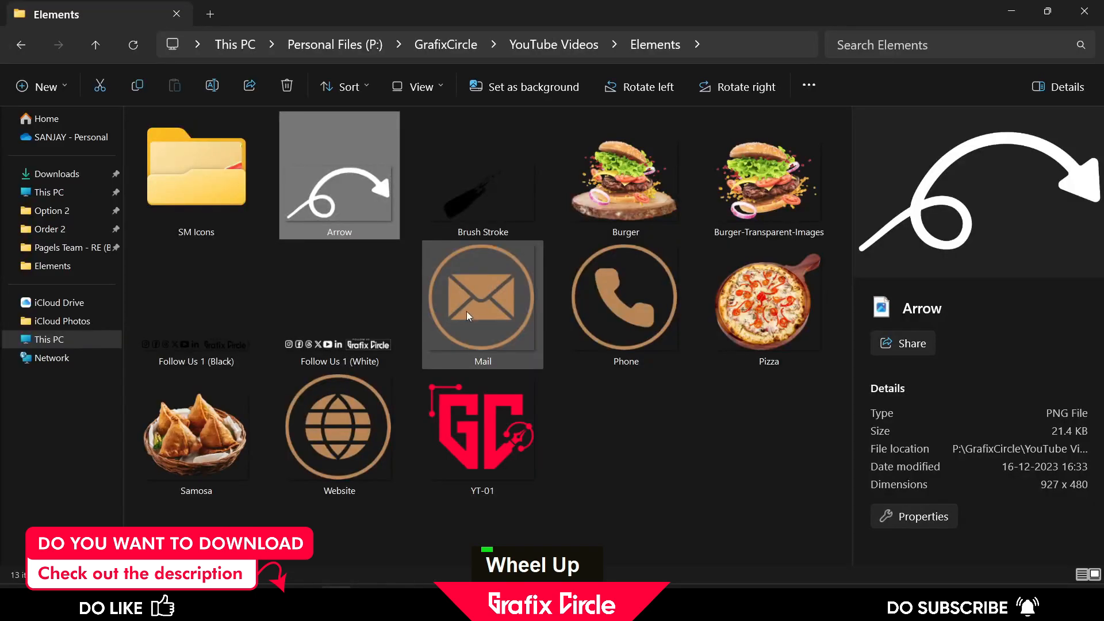
{"action": "left_click_drag", "start_coordinate": [482, 436], "coordinate": [187, 204]}
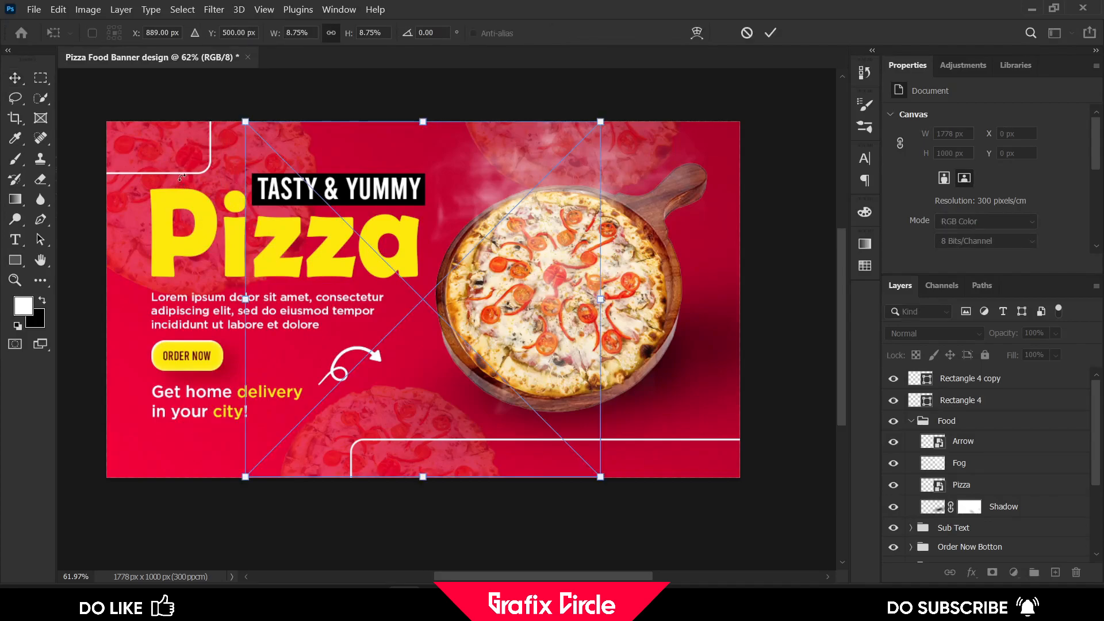
{"action": "key", "text": "Return"}
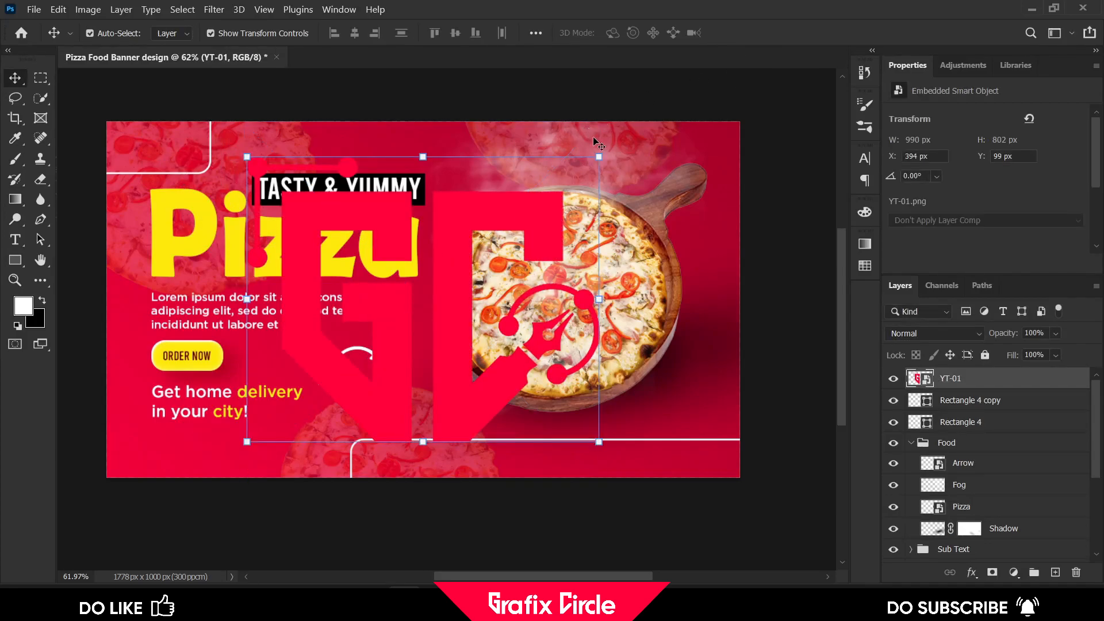
{"action": "left_click_drag", "start_coordinate": [600, 157], "coordinate": [478, 198]}
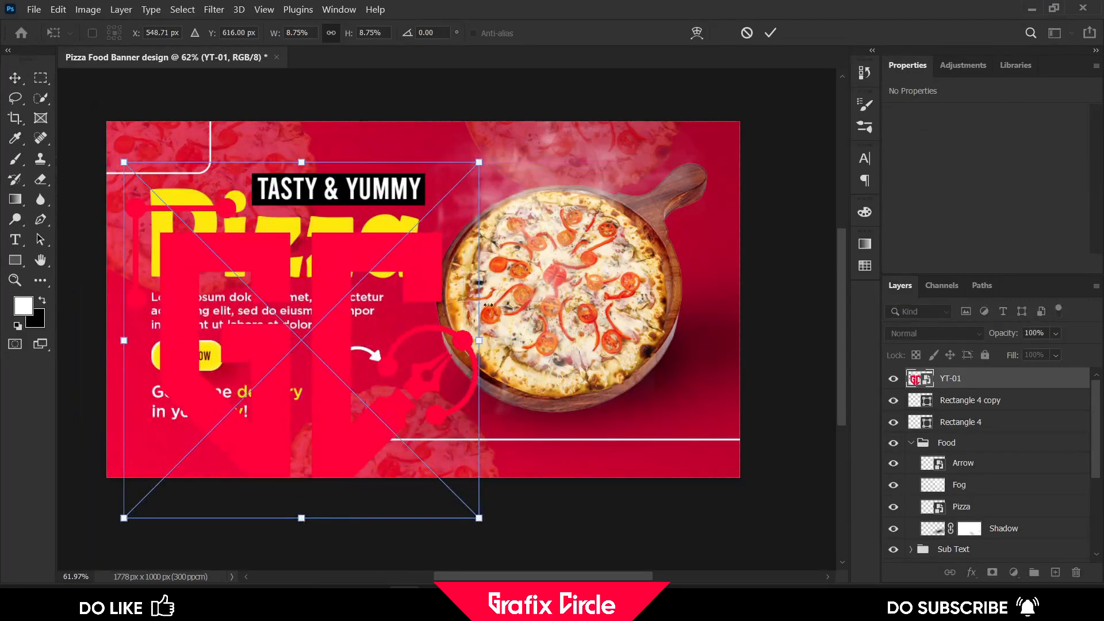
{"action": "left_click_drag", "start_coordinate": [482, 519], "coordinate": [157, 150]}
{"action": "left_click", "coordinate": [769, 34]}
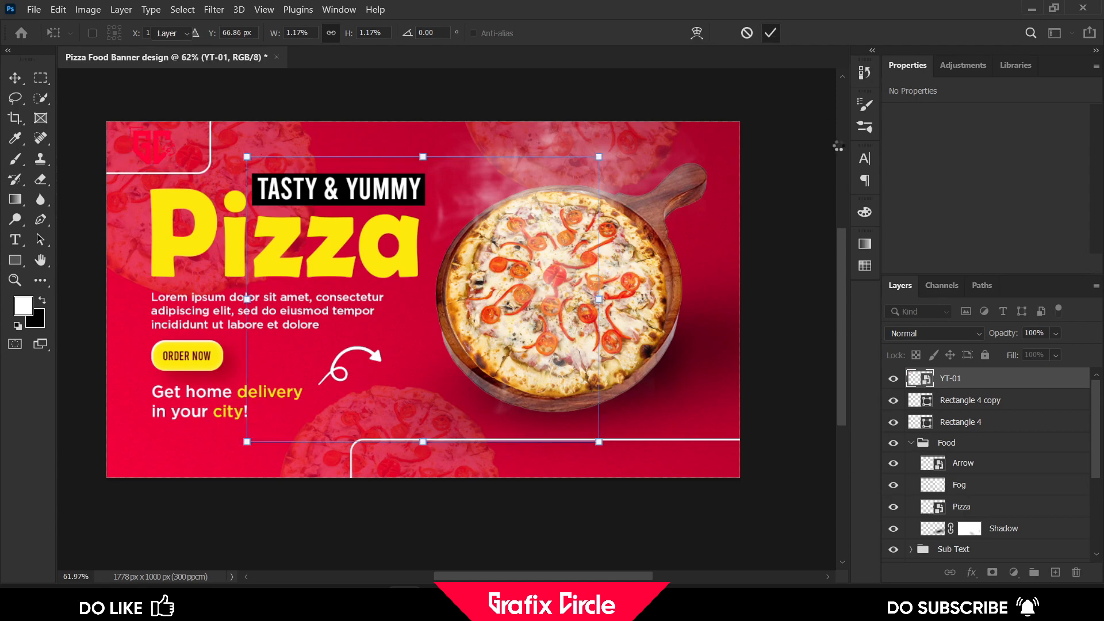
Add a white Color Overlay effect to the logo and shift it slightly right
{"action": "left_click", "coordinate": [971, 573]}
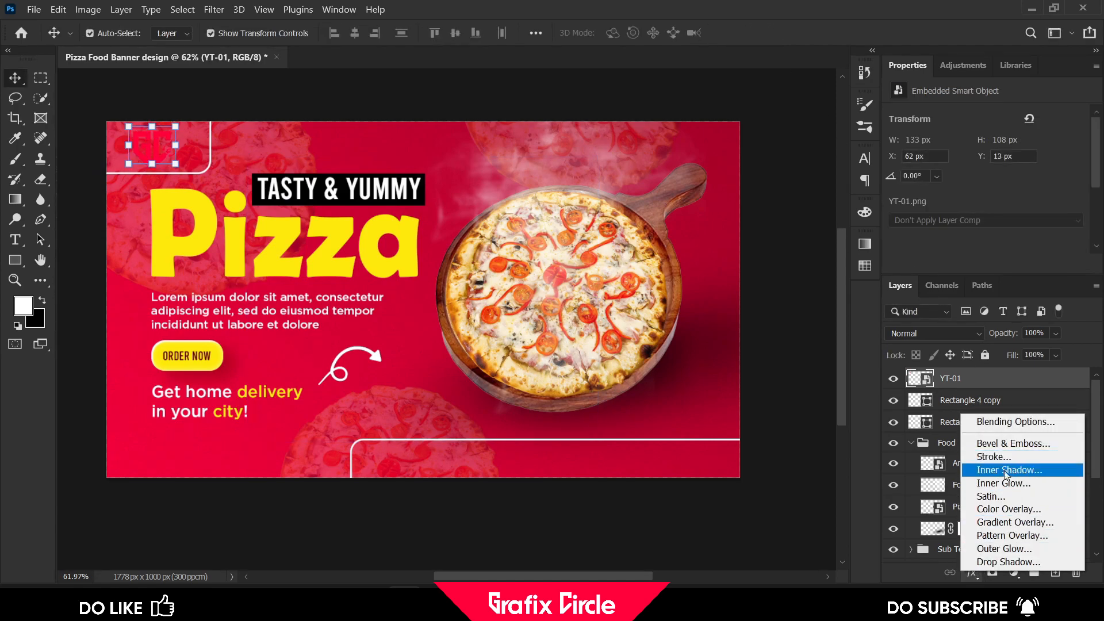
{"action": "left_click", "coordinate": [1010, 512]}
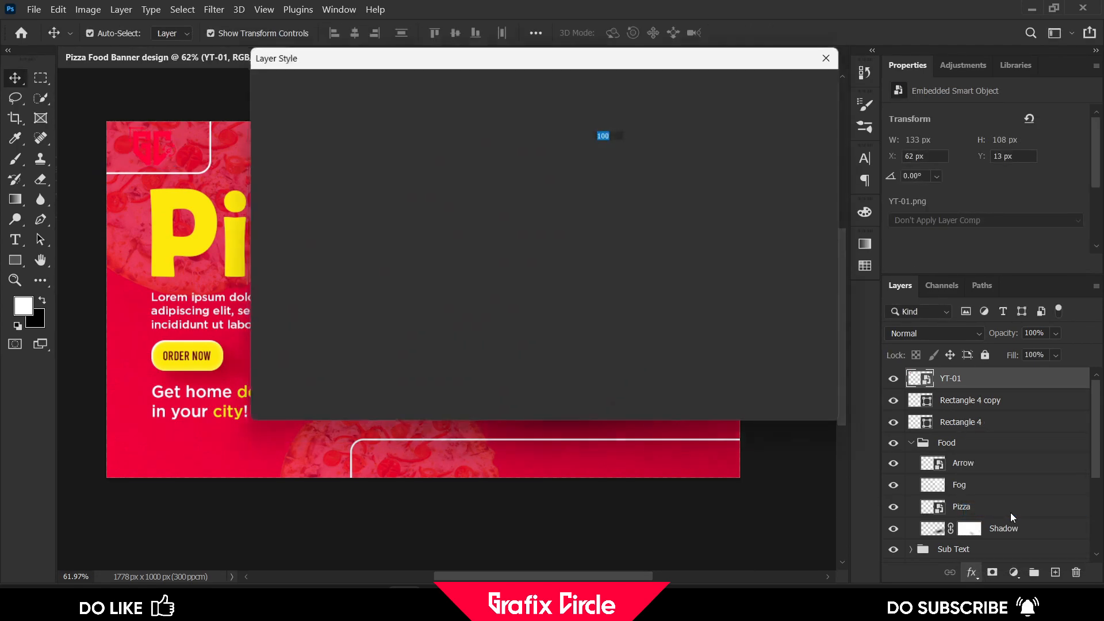
{"action": "left_click", "coordinate": [624, 119]}
{"action": "left_click", "coordinate": [386, 131]}
{"action": "left_click_drag", "start_coordinate": [386, 131], "coordinate": [347, 114]}
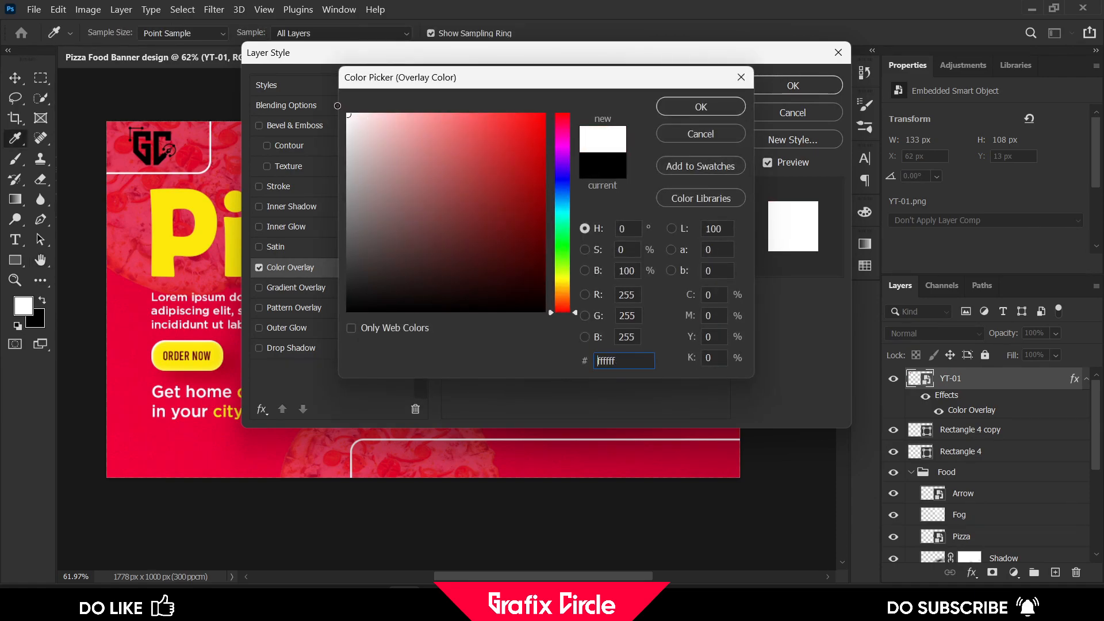
{"action": "left_click", "coordinate": [665, 107]}
{"action": "left_click", "coordinate": [763, 87]}
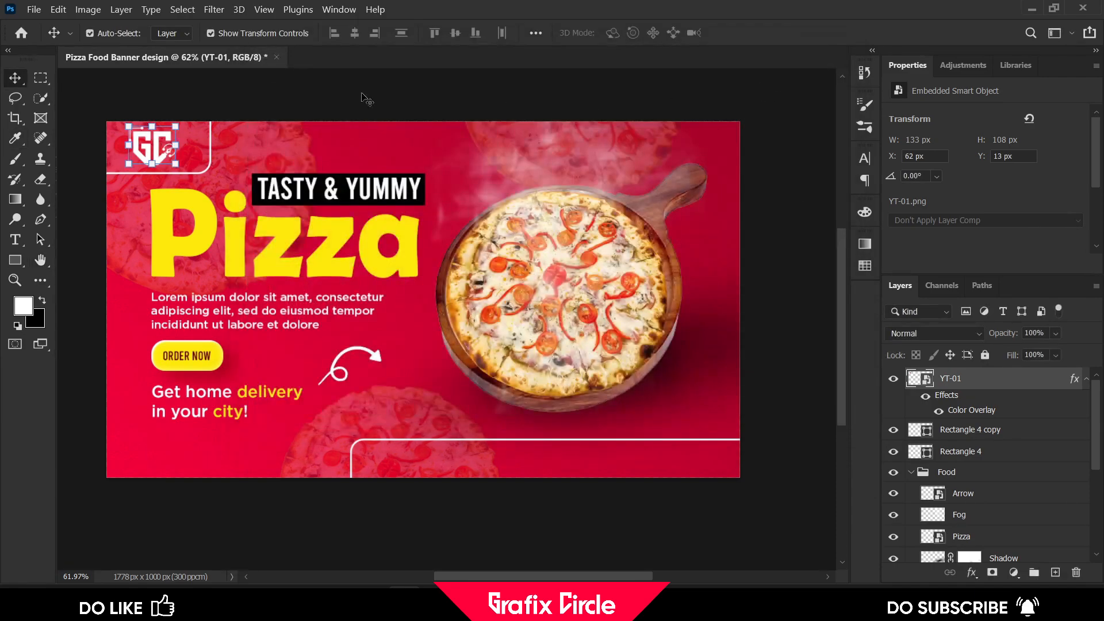
{"action": "scroll", "coordinate": [140, 138], "scroll_direction": "up", "scroll_amount": 3, "text": "alt"}
{"action": "left_click_drag", "start_coordinate": [156, 138], "coordinate": [190, 138]}
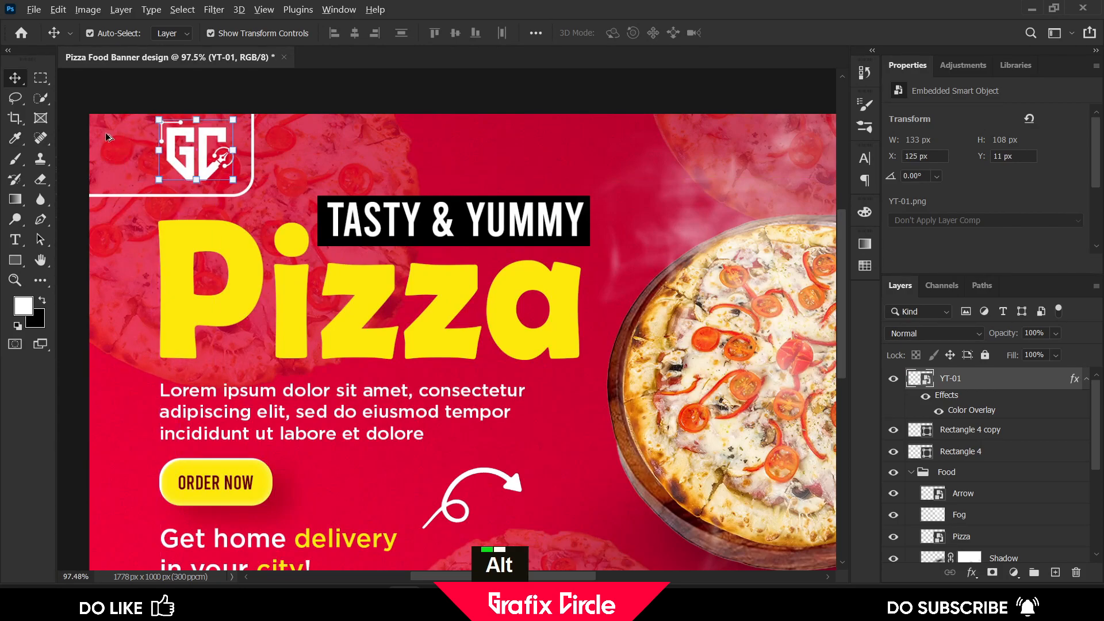
Place the Phone, Mail and Website icon images into the banner
{"action": "scroll", "coordinate": [190, 138], "scroll_direction": "down", "scroll_amount": 3, "text": "alt"}
{"action": "left_click", "coordinate": [404, 83]}
{"action": "left_click", "coordinate": [330, 604]}
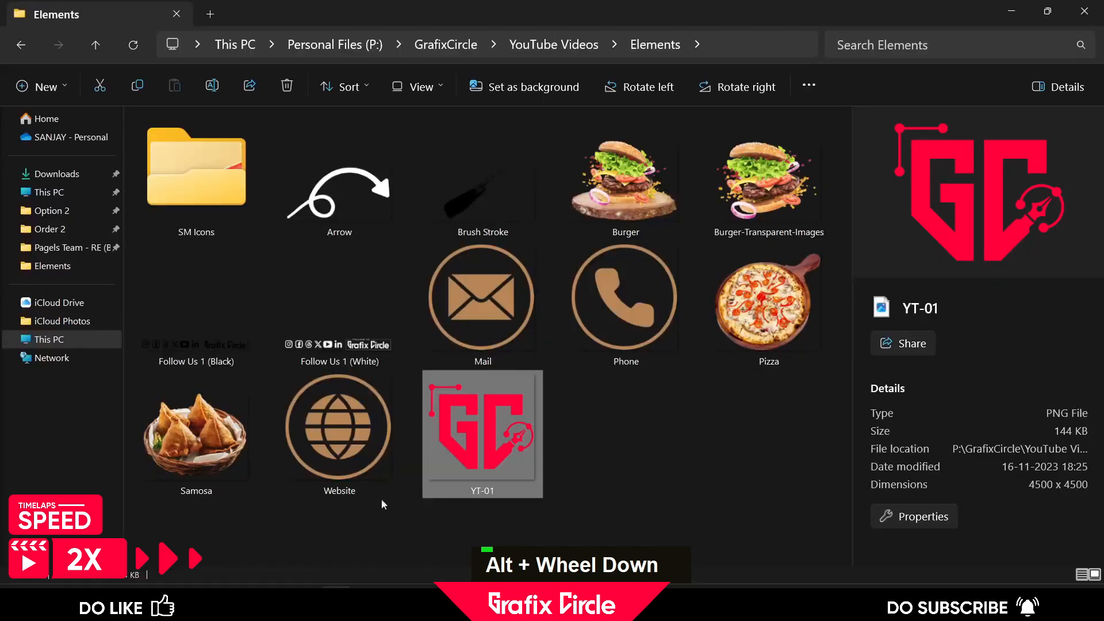
{"action": "left_click", "coordinate": [626, 305]}
{"action": "left_click", "coordinate": [495, 316], "text": "ctrl"}
{"action": "left_click", "coordinate": [340, 432], "text": "ctrl"}
{"action": "left_click_drag", "start_coordinate": [341, 433], "coordinate": [428, 468]}
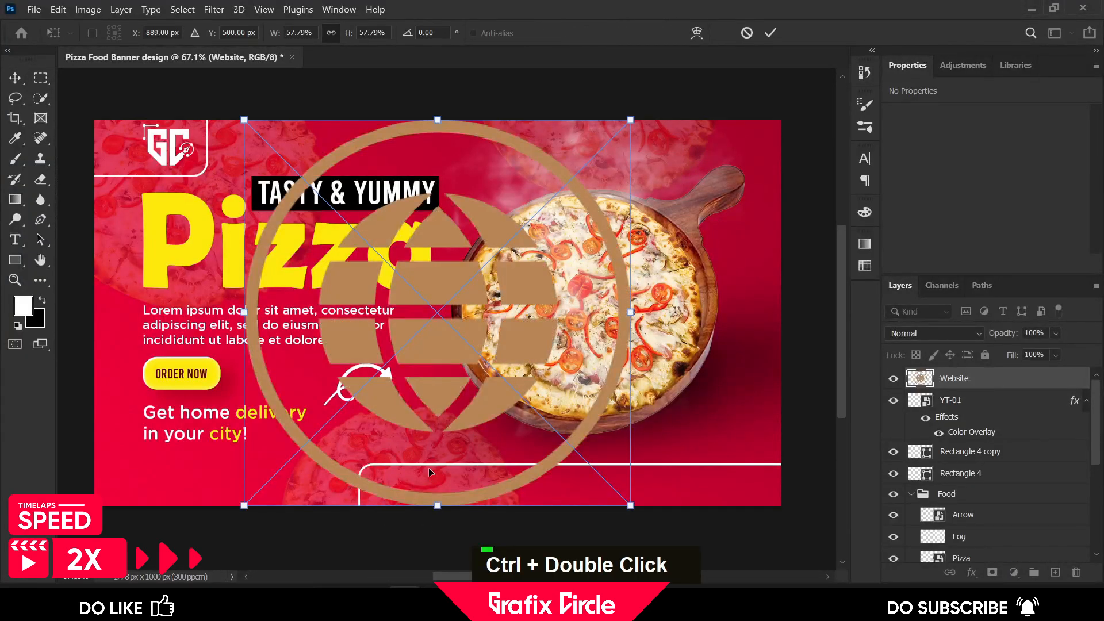
{"action": "left_click", "coordinate": [770, 33]}
{"action": "left_click", "coordinate": [771, 32]}
Scale the three icons down together and group them
{"action": "left_click", "coordinate": [770, 33]}
{"action": "left_click", "coordinate": [955, 424], "text": "shift"}
{"action": "key", "text": "ctrl+t"}
{"action": "left_click_drag", "start_coordinate": [424, 506], "coordinate": [366, 414]}
{"action": "scroll", "coordinate": [444, 312], "scroll_direction": "up", "scroll_amount": 5}
{"action": "scroll", "coordinate": [428, 285], "scroll_direction": "down", "scroll_amount": 1}
{"action": "key", "text": "space"}
{"action": "left_click", "coordinate": [770, 32]}
{"action": "key", "text": "ctrl+g"}
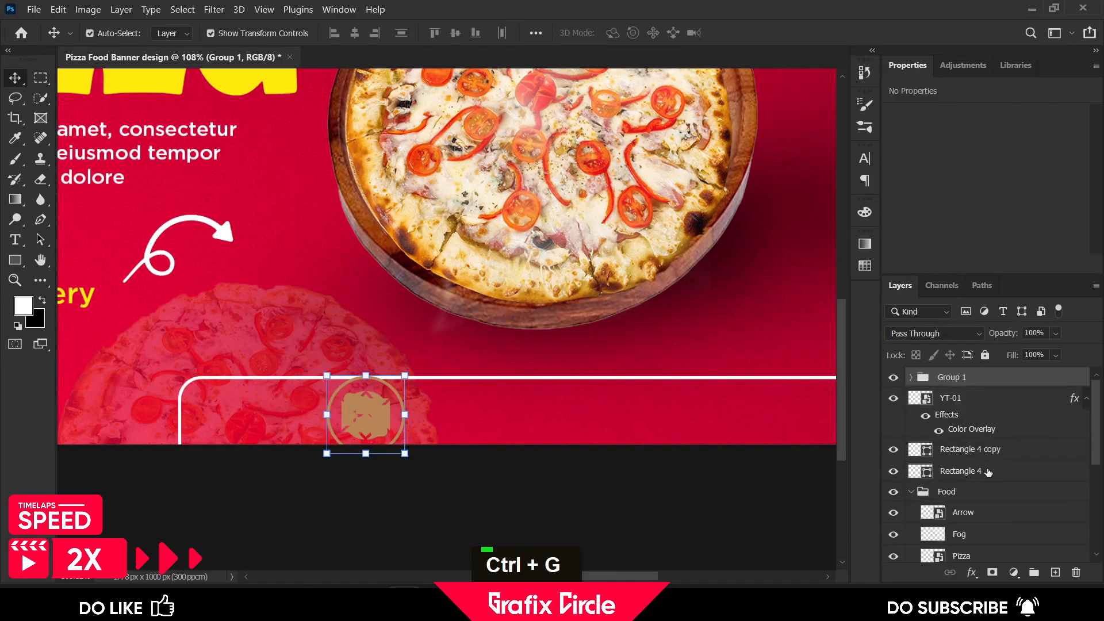
Apply a white Color Overlay to the icon group and scale the icons smaller
{"action": "left_click", "coordinate": [972, 572]}
{"action": "left_click", "coordinate": [973, 515]}
{"action": "key", "text": "Return"}
{"action": "left_click_drag", "start_coordinate": [327, 453], "coordinate": [383, 397]}
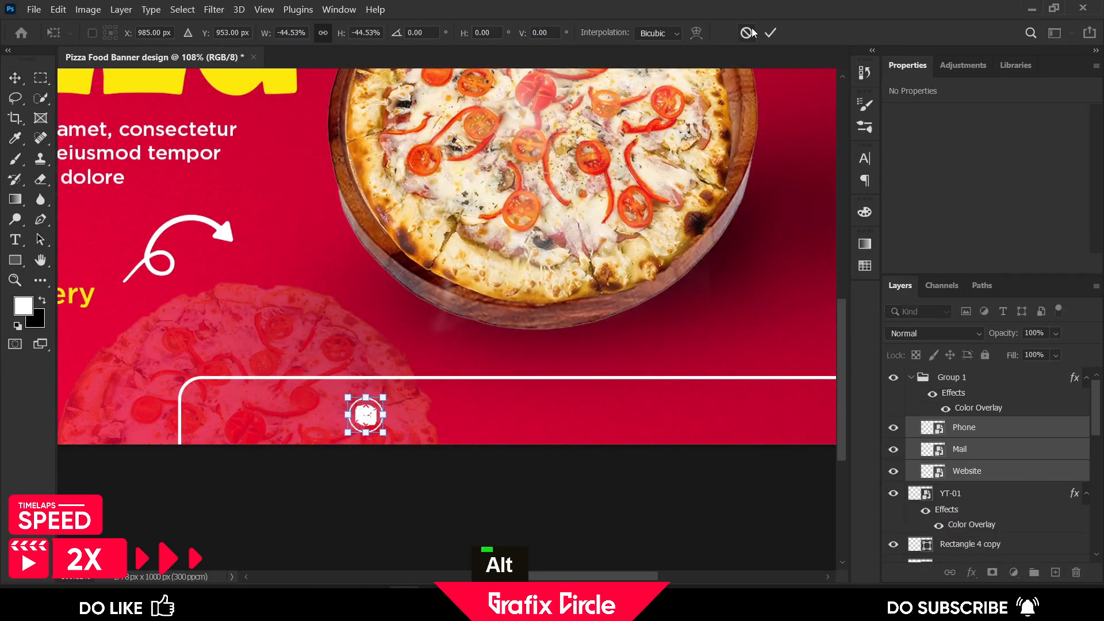
{"action": "left_click", "coordinate": [771, 33]}
Spread the phone, mail and website icons apart along the bottom frame
{"action": "scroll", "coordinate": [564, 482], "scroll_direction": "down", "scroll_amount": 2}
{"action": "left_click", "coordinate": [564, 482]}
{"action": "left_click_drag", "start_coordinate": [371, 352], "coordinate": [430, 352]}
{"action": "left_click_drag", "start_coordinate": [371, 352], "coordinate": [286, 352]}
{"action": "left_click", "coordinate": [455, 422]}
{"action": "left_click", "coordinate": [500, 353]}
{"action": "left_click", "coordinate": [424, 353], "text": "shift"}
{"action": "left_click_drag", "start_coordinate": [425, 352], "coordinate": [526, 353]}
{"action": "left_click", "coordinate": [505, 446]}
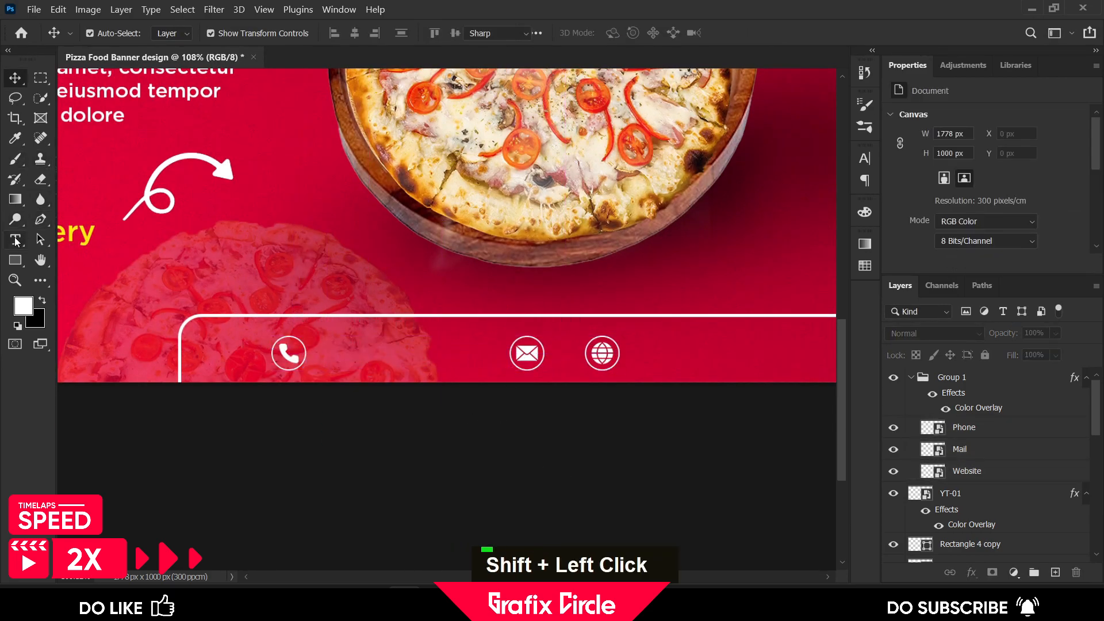
Add a text line with a placeholder phone number beside the phone icon
{"action": "left_click", "coordinate": [15, 242]}
{"action": "left_click", "coordinate": [335, 351]}
{"action": "type", "text": "123 456 7890"}
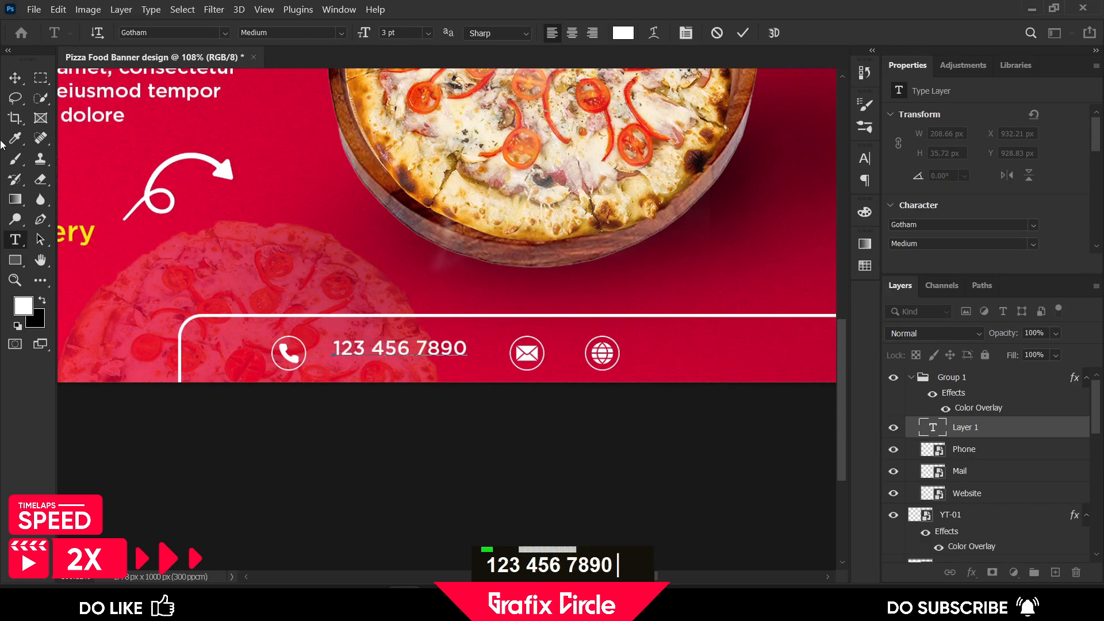
Try to reposition the phone number text, and undo the last two actions
{"action": "left_click", "coordinate": [15, 77]}
{"action": "scroll", "coordinate": [333, 350], "scroll_direction": "up", "scroll_amount": 4}
{"action": "left_click_drag", "start_coordinate": [353, 349], "coordinate": [343, 357]}
{"action": "scroll", "coordinate": [336, 370], "scroll_direction": "down", "scroll_amount": 5}
{"action": "scroll", "coordinate": [476, 449], "scroll_direction": "down", "scroll_amount": 1}
{"action": "left_click", "coordinate": [710, 326]}
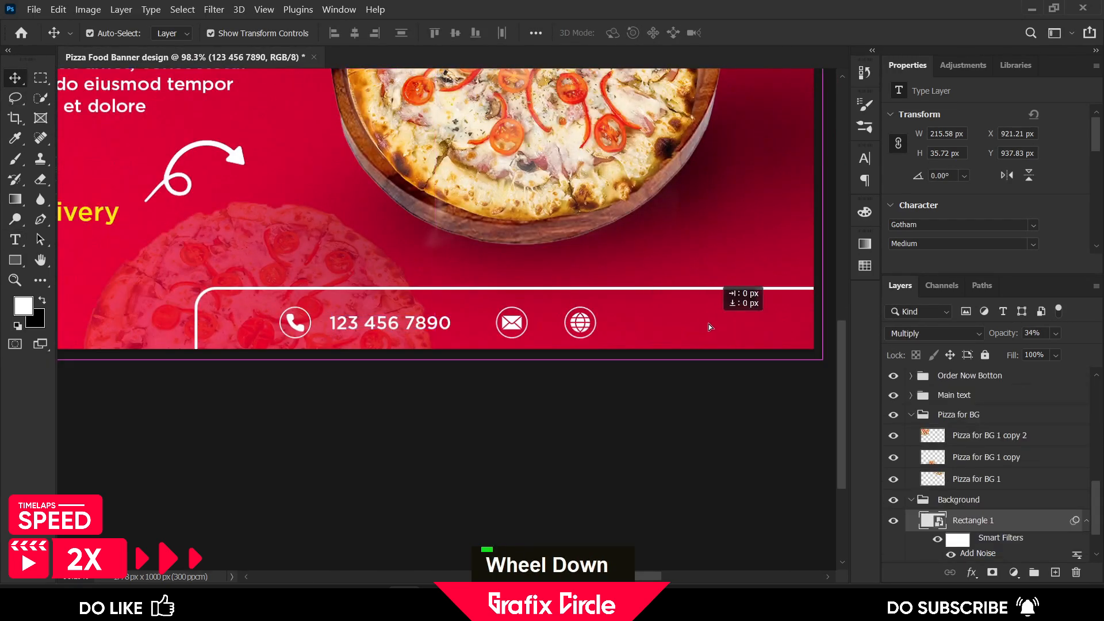
{"action": "key", "text": "ctrl+z"}
{"action": "key", "text": "ctrl+z"}
{"action": "scroll", "coordinate": [1047, 434], "scroll_direction": "up", "scroll_amount": 2}
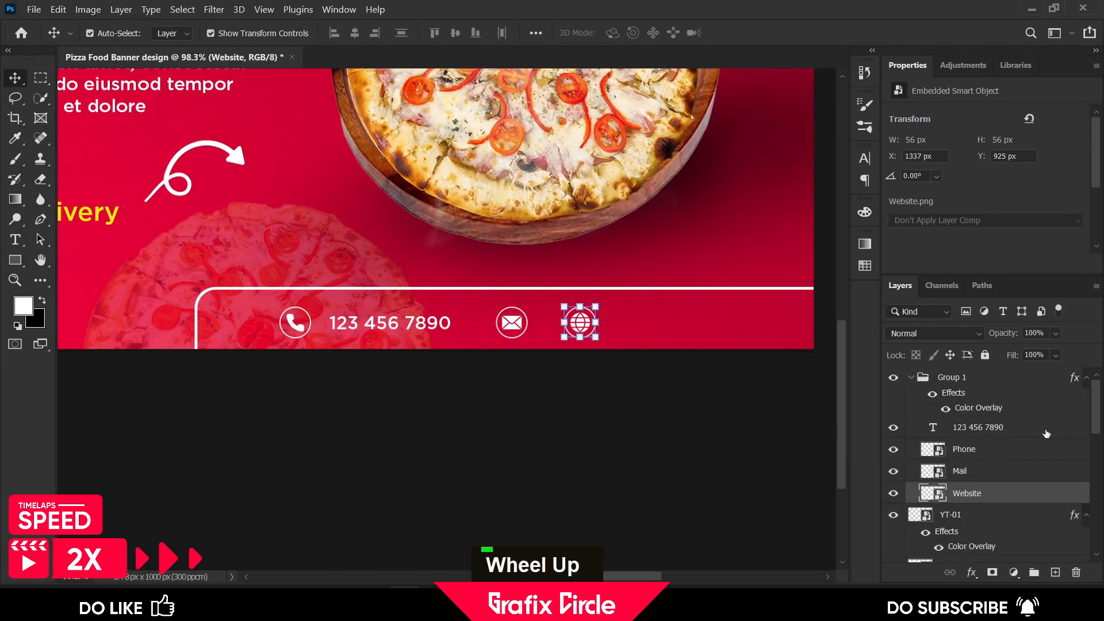
Move the website icon further right
{"action": "left_click", "coordinate": [975, 451], "text": "shift"}
{"action": "left_click", "coordinate": [618, 368]}
{"action": "left_click_drag", "start_coordinate": [584, 324], "coordinate": [654, 325]}
Scale the phone number text to about 87% and nudge it into place beside the phone icon
{"action": "left_click", "coordinate": [442, 326]}
{"action": "left_click_drag", "start_coordinate": [451, 315], "coordinate": [435, 317]}
{"action": "scroll", "coordinate": [339, 323], "scroll_direction": "up", "scroll_amount": 3}
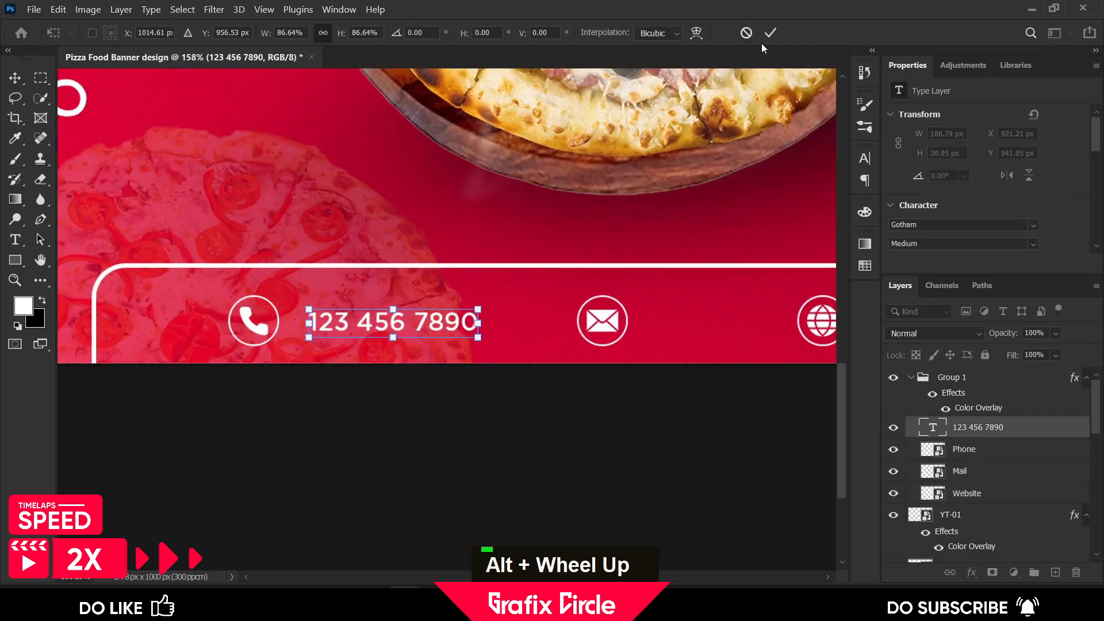
{"action": "left_click", "coordinate": [769, 34]}
{"action": "key", "text": "Left"}
{"action": "key", "text": "Left"}
{"action": "key", "text": "Up"}
{"action": "key", "text": "Left"}
Duplicate the phone number text next to the mail icon and adjust the mail icon and copy positions
{"action": "scroll", "coordinate": [336, 345], "scroll_direction": "down", "scroll_amount": 4}
{"action": "left_click", "coordinate": [330, 302]}
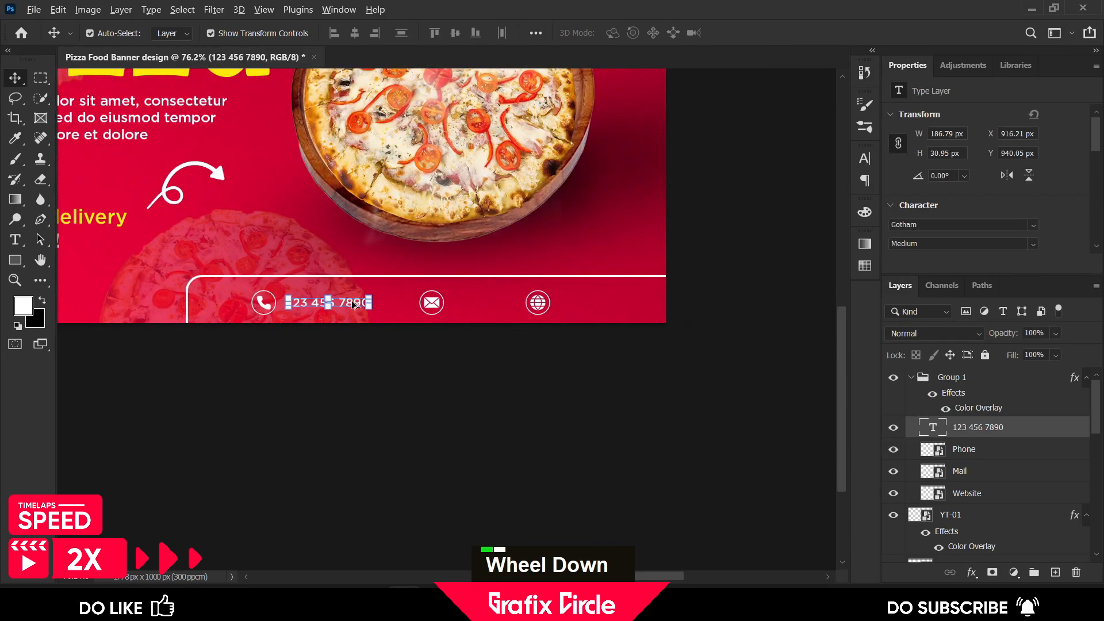
{"action": "left_click_drag", "start_coordinate": [331, 302], "coordinate": [501, 303], "text": "alt"}
{"action": "scroll", "coordinate": [451, 320], "scroll_direction": "up", "scroll_amount": 2}
{"action": "left_click_drag", "start_coordinate": [426, 298], "coordinate": [383, 297]}
{"action": "left_click_drag", "start_coordinate": [499, 298], "coordinate": [450, 297]}
Replace the copied text with a sample e-mail address
{"action": "key", "text": "t"}
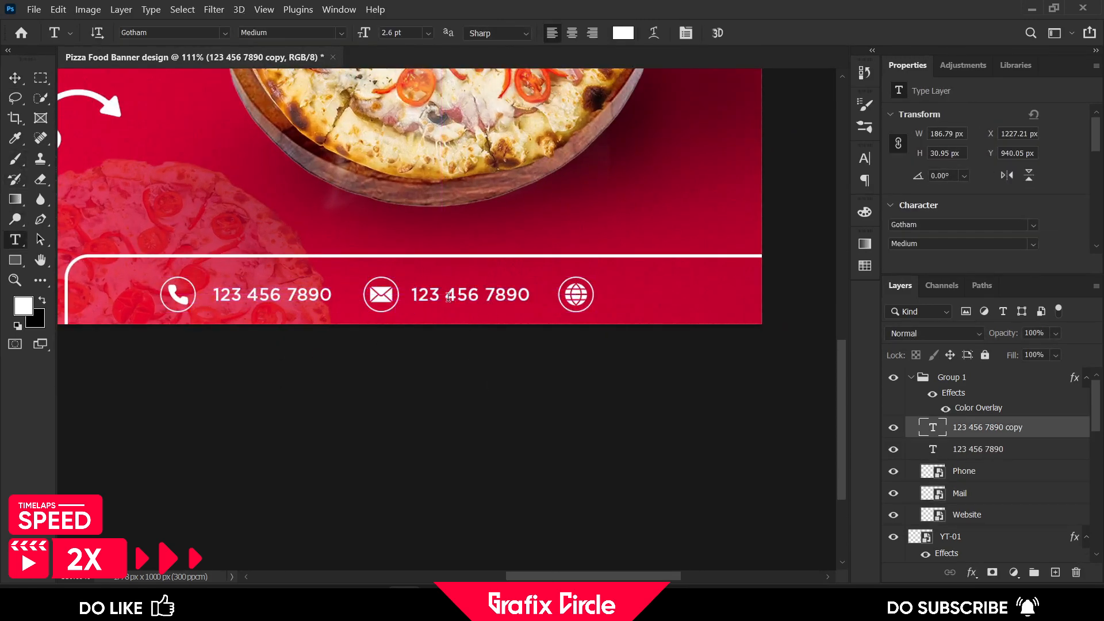
{"action": "left_click", "coordinate": [449, 298]}
{"action": "key", "text": "ctrl+a"}
{"action": "type", "text": "xyz"}
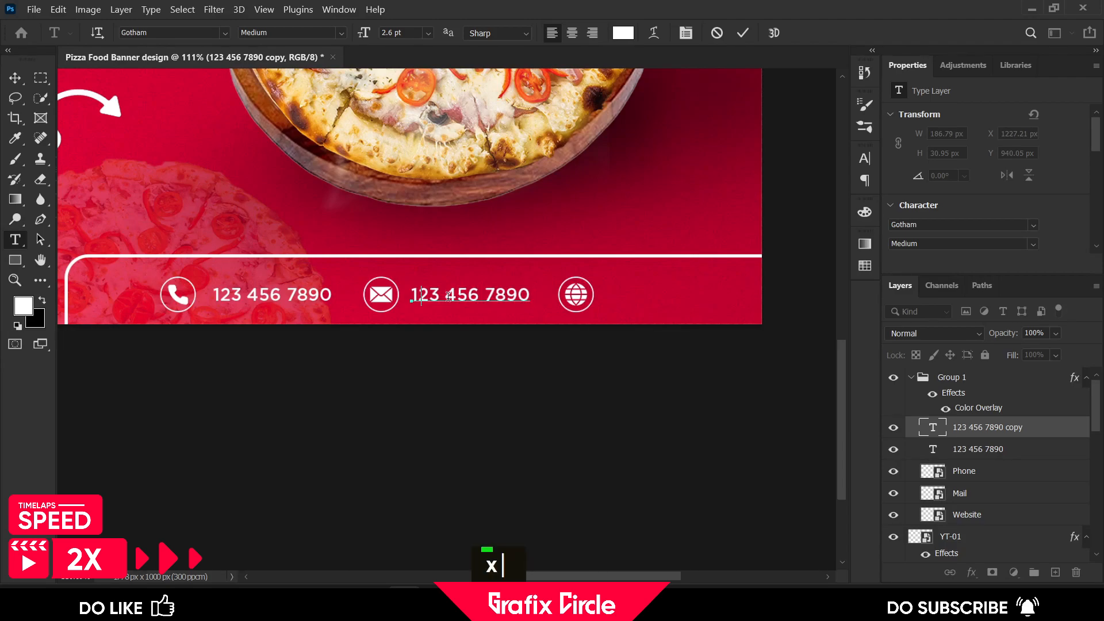
{"action": "type", "text": "@gmail.com"}
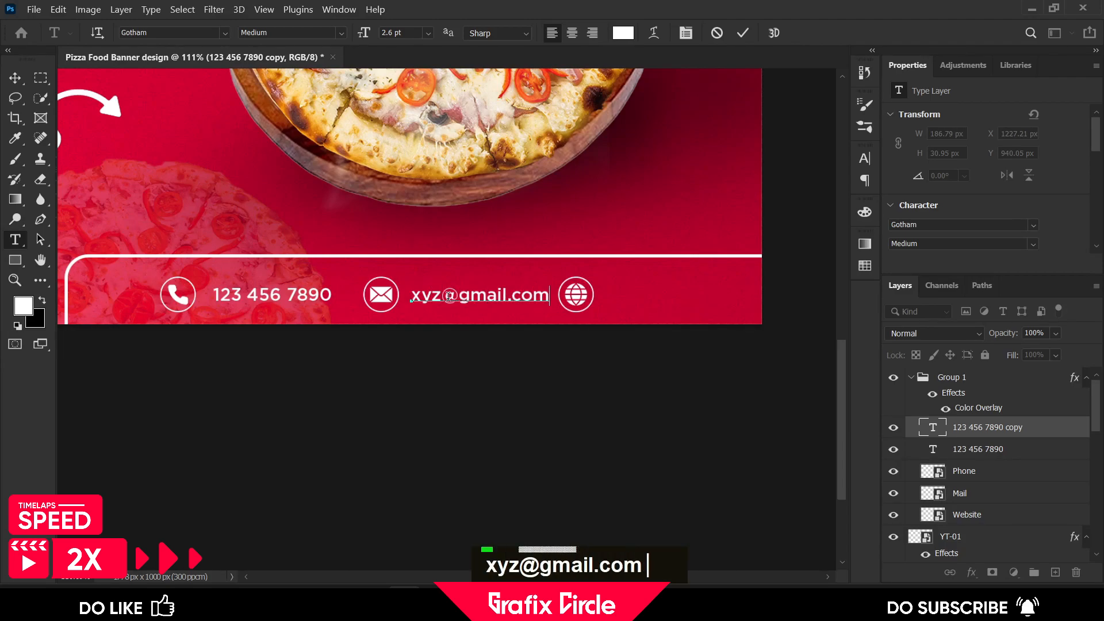
Shift the website icon right to make room after the e-mail text
{"action": "left_click", "coordinate": [17, 79]}
{"action": "left_click", "coordinate": [582, 292]}
{"action": "scroll", "coordinate": [582, 292], "scroll_direction": "up", "scroll_amount": 3}
{"action": "left_click_drag", "start_coordinate": [582, 292], "coordinate": [604, 293]}
Duplicate the e-mail text beside the website icon and change it to GrafixCircle.com
{"action": "left_click", "coordinate": [467, 299]}
{"action": "left_click_drag", "start_coordinate": [467, 299], "coordinate": [757, 299]}
{"action": "key", "text": "t"}
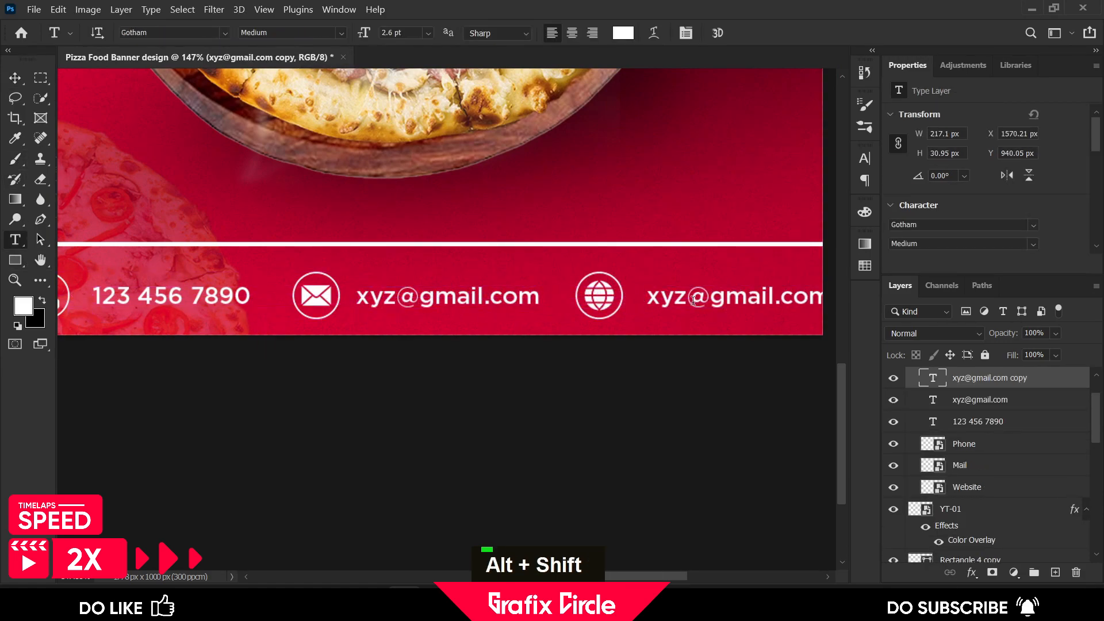
{"action": "left_click", "coordinate": [686, 297]}
{"action": "key", "text": "ctrl+a"}
{"action": "type", "text": "Grafix"}
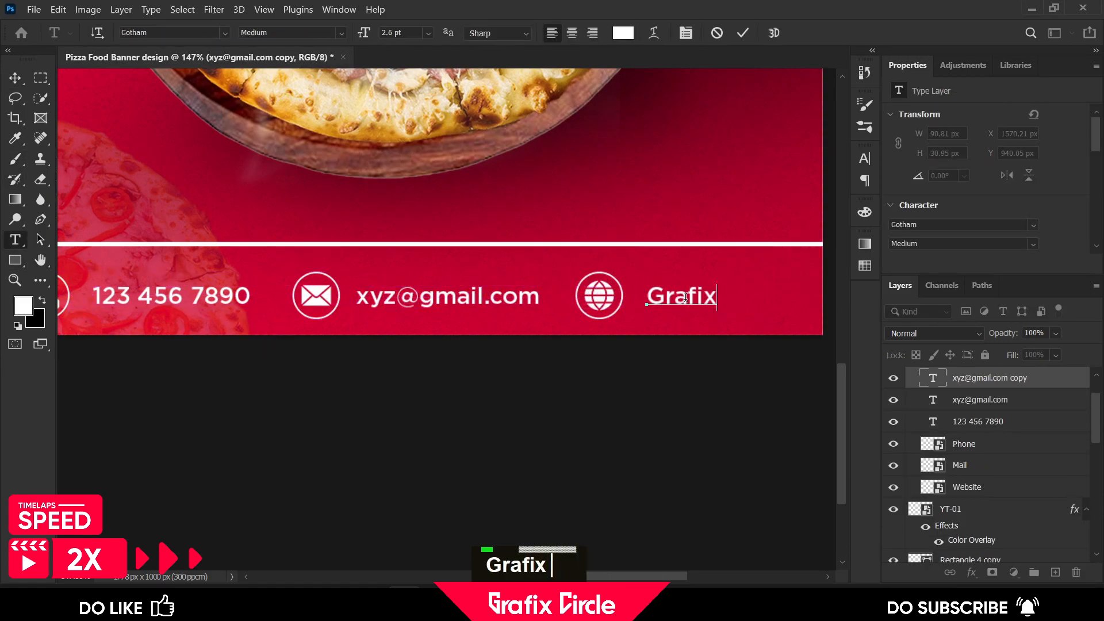
{"action": "type", "text": "Circle.com"}
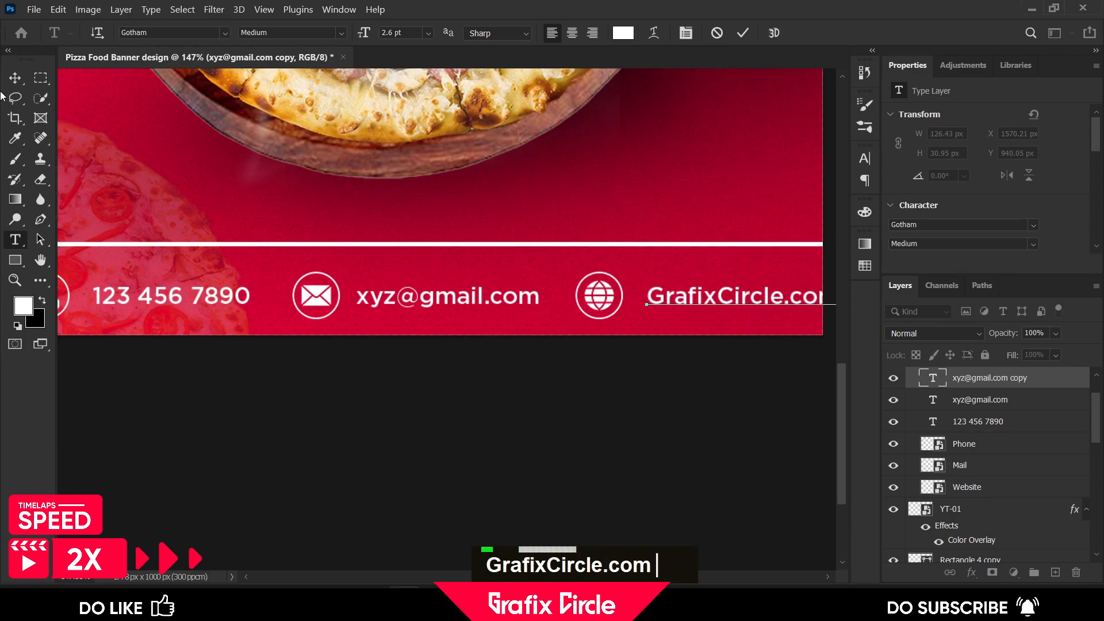
Move the whole contact group left to center it within the bottom frame
{"action": "left_click", "coordinate": [15, 77]}
{"action": "scroll", "coordinate": [414, 419], "scroll_direction": "down", "scroll_amount": 3, "text": "alt"}
{"action": "scroll", "coordinate": [989, 449], "scroll_direction": "up", "scroll_amount": 2}
{"action": "left_click", "coordinate": [952, 377]}
{"action": "left_click_drag", "start_coordinate": [722, 346], "coordinate": [604, 343]}
{"action": "double_click", "coordinate": [736, 201]}
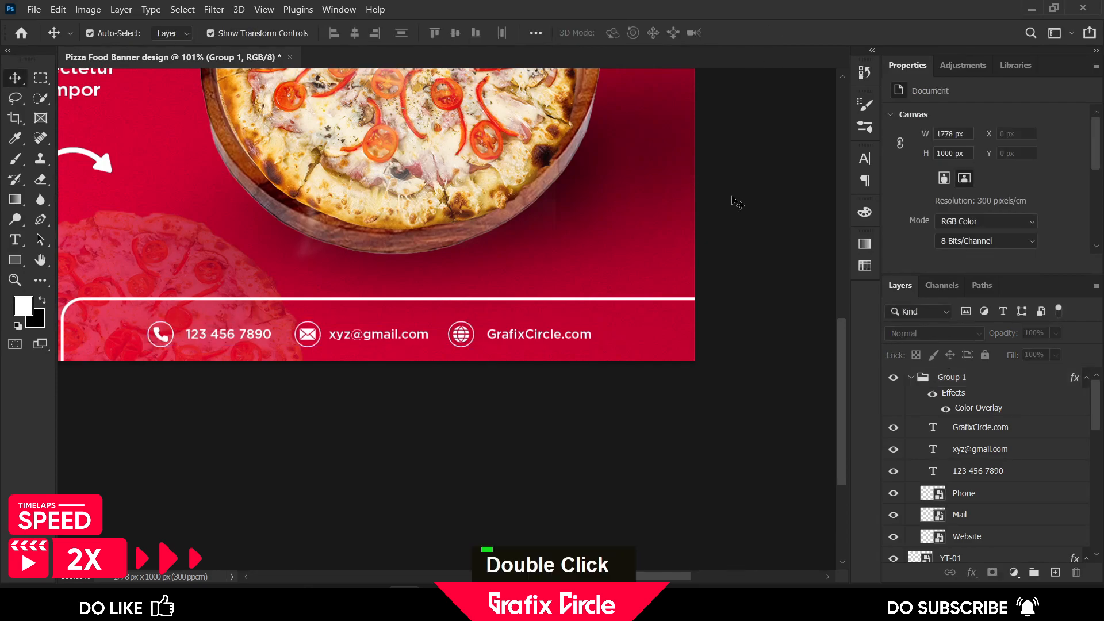
{"action": "scroll", "coordinate": [661, 233], "scroll_direction": "down", "scroll_amount": 3, "text": "alt"}
{"action": "scroll", "coordinate": [646, 239], "scroll_direction": "up", "scroll_amount": 2}
Place the Instagram icon from the SM Icons folder and move its layer into the contact group
{"action": "left_click", "coordinate": [337, 601]}
{"action": "double_click", "coordinate": [196, 173]}
{"action": "left_click_drag", "start_coordinate": [443, 164], "coordinate": [487, 412]}
{"action": "left_click", "coordinate": [770, 38]}
{"action": "left_click_drag", "start_coordinate": [969, 377], "coordinate": [943, 504]}
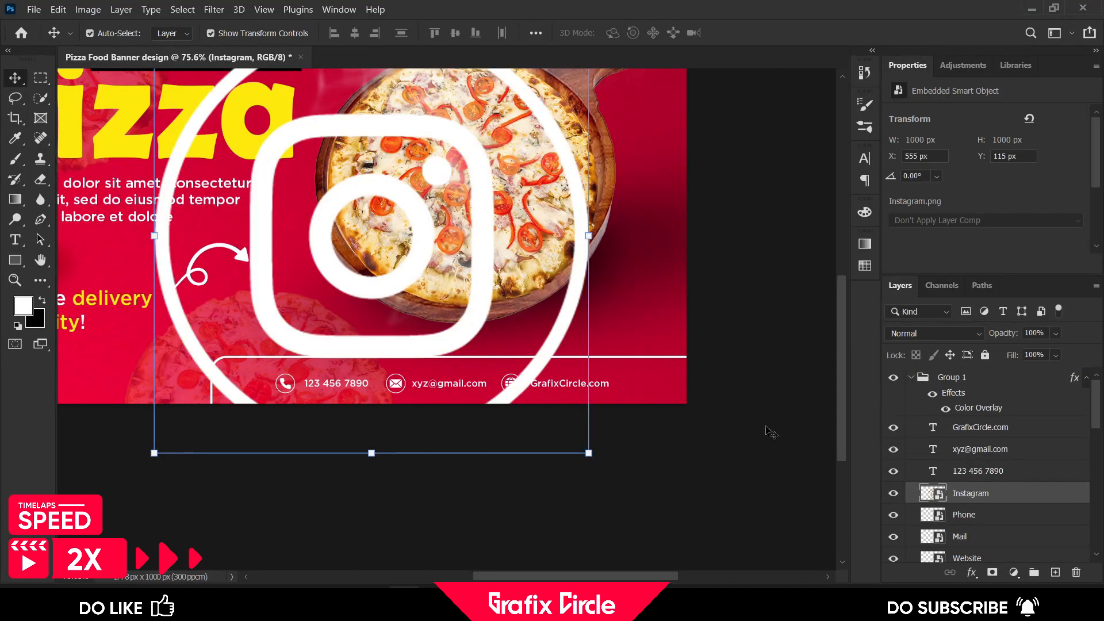
Shrink the Instagram icon and place it over the mail icon, then delete the Mail icon layer
{"action": "left_click_drag", "start_coordinate": [594, 232], "coordinate": [403, 377]}
{"action": "scroll", "coordinate": [391, 379], "scroll_direction": "up", "scroll_amount": 6, "text": "alt"}
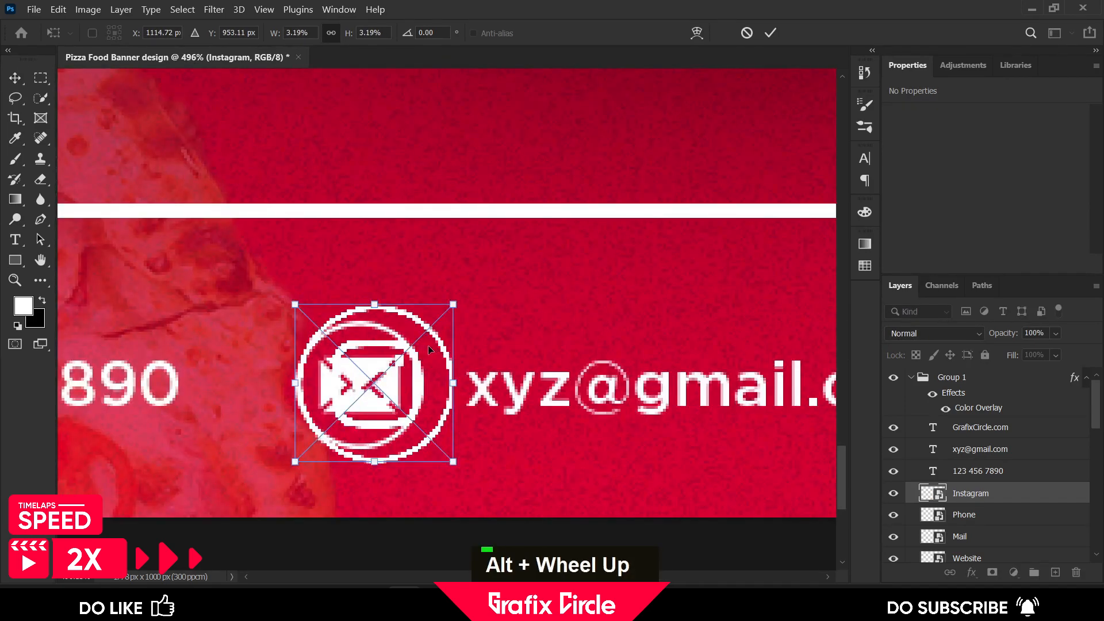
{"action": "scroll", "coordinate": [391, 380], "scroll_direction": "down", "scroll_amount": 1, "text": "alt"}
{"action": "left_click", "coordinate": [770, 33]}
{"action": "scroll", "coordinate": [437, 258], "scroll_direction": "down", "scroll_amount": 1}
{"action": "left_click_drag", "start_coordinate": [429, 258], "coordinate": [417, 252]}
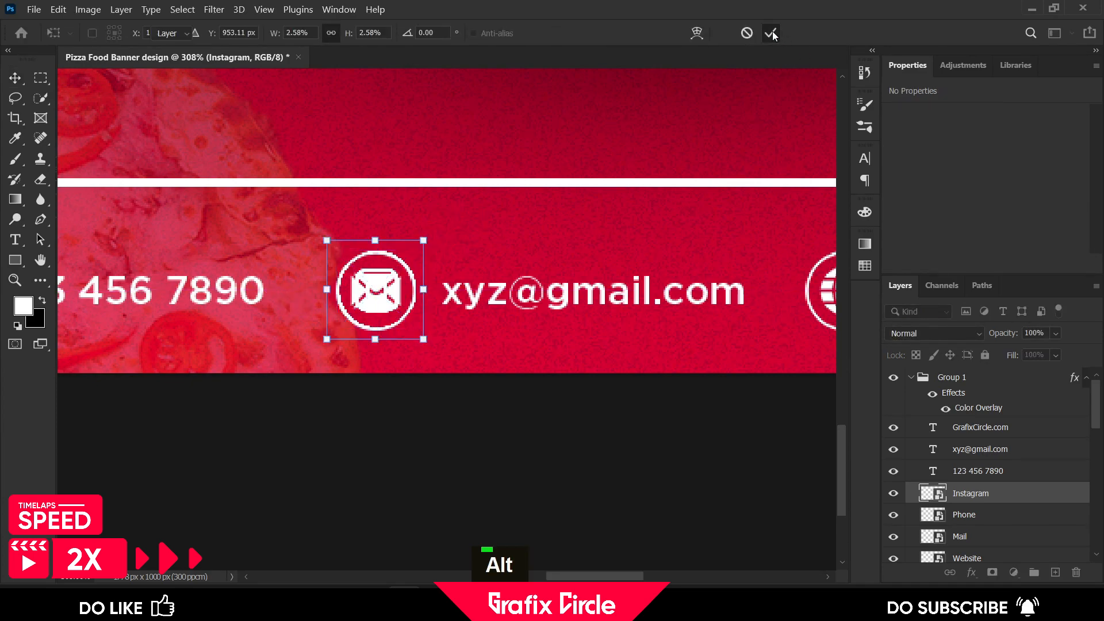
{"action": "left_click", "coordinate": [971, 536]}
{"action": "key", "text": "Delete"}
{"action": "left_click", "coordinate": [20, 242]}
{"action": "left_click", "coordinate": [487, 291]}
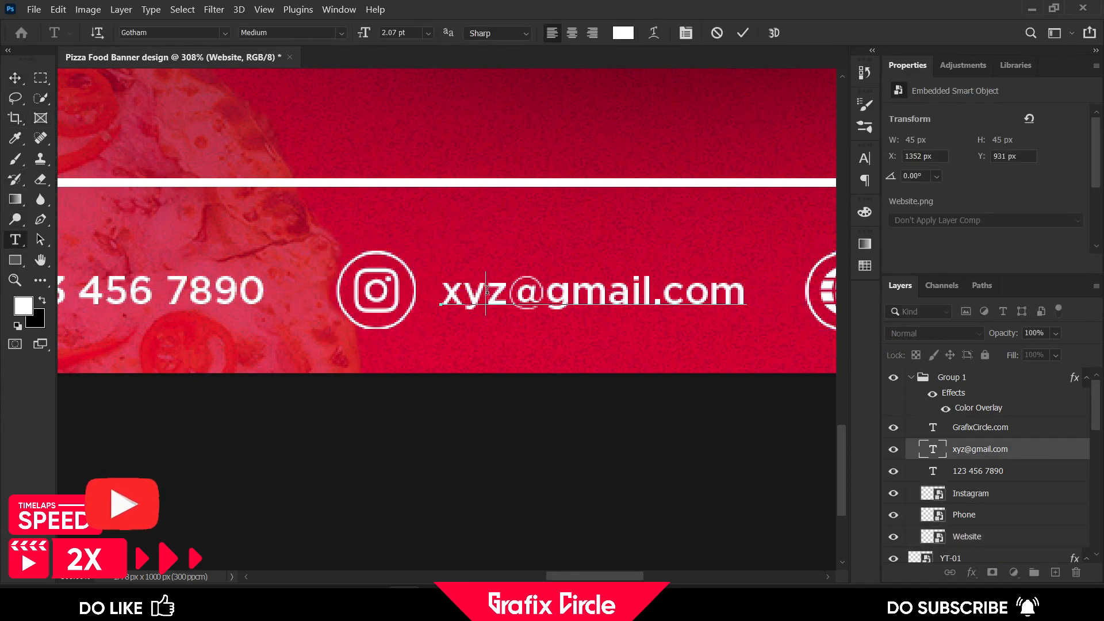
{"action": "key", "text": "ctrl+a"}
{"action": "type", "text": "@grafixcircle"}
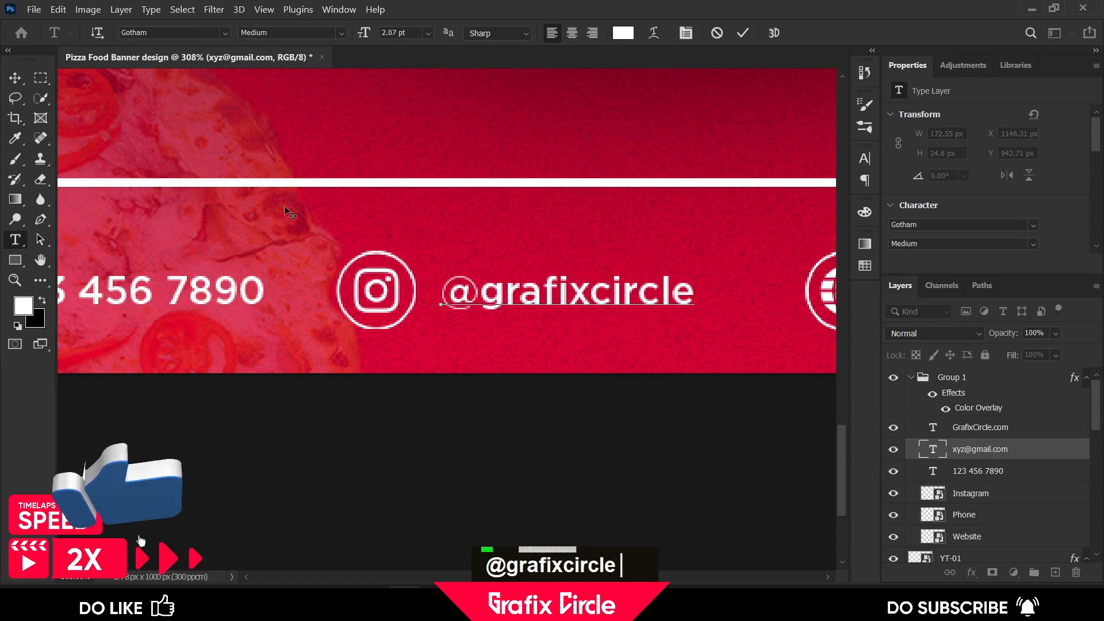
Add a Levels adjustment layer above all groups and set its input levels to about 20 and 241
{"action": "scroll", "coordinate": [487, 290], "scroll_direction": "down", "scroll_amount": 5}
{"action": "scroll", "coordinate": [488, 291], "scroll_direction": "down", "scroll_amount": 2}
{"action": "key", "text": "ctrl+0"}
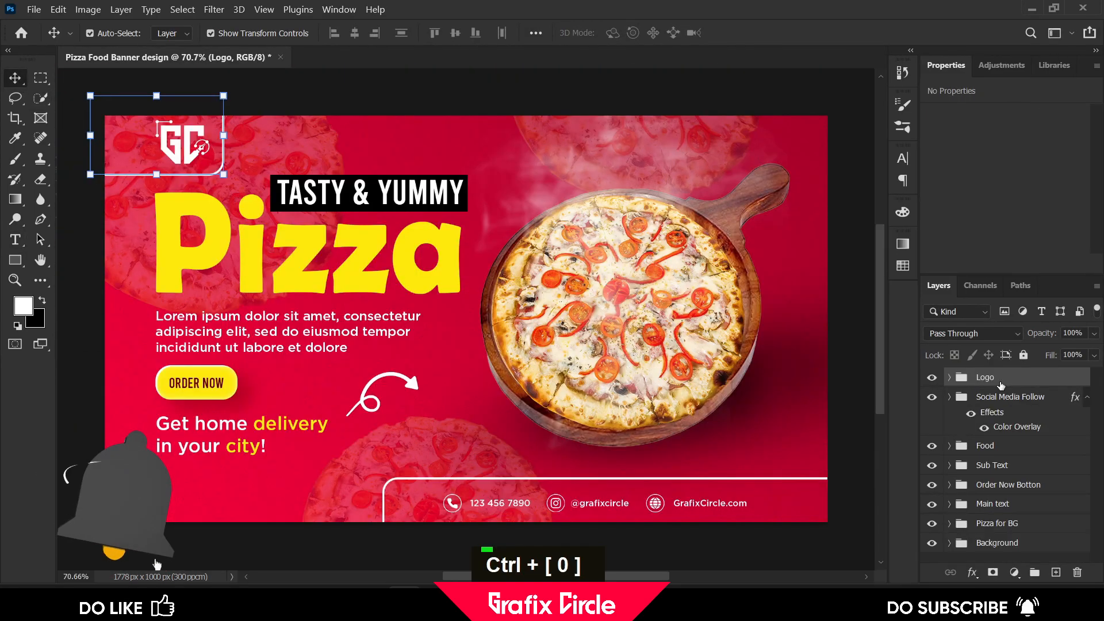
{"action": "scroll", "coordinate": [121, 506], "scroll_direction": "up", "scroll_amount": 2}
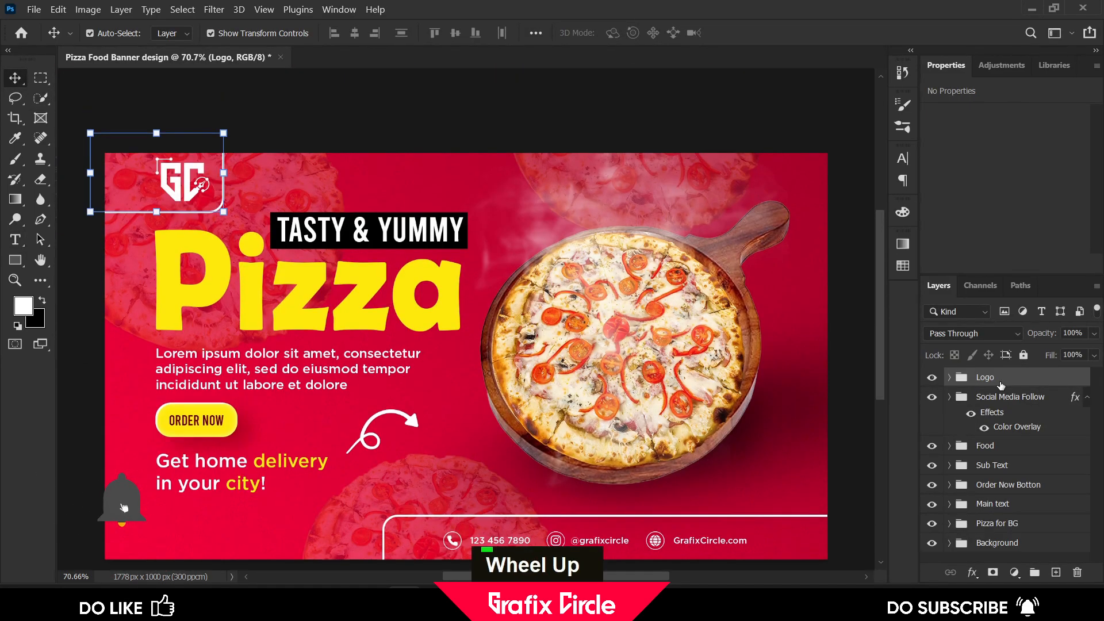
{"action": "scroll", "coordinate": [121, 505], "scroll_direction": "down", "scroll_amount": 2}
{"action": "left_click", "coordinate": [1014, 571]}
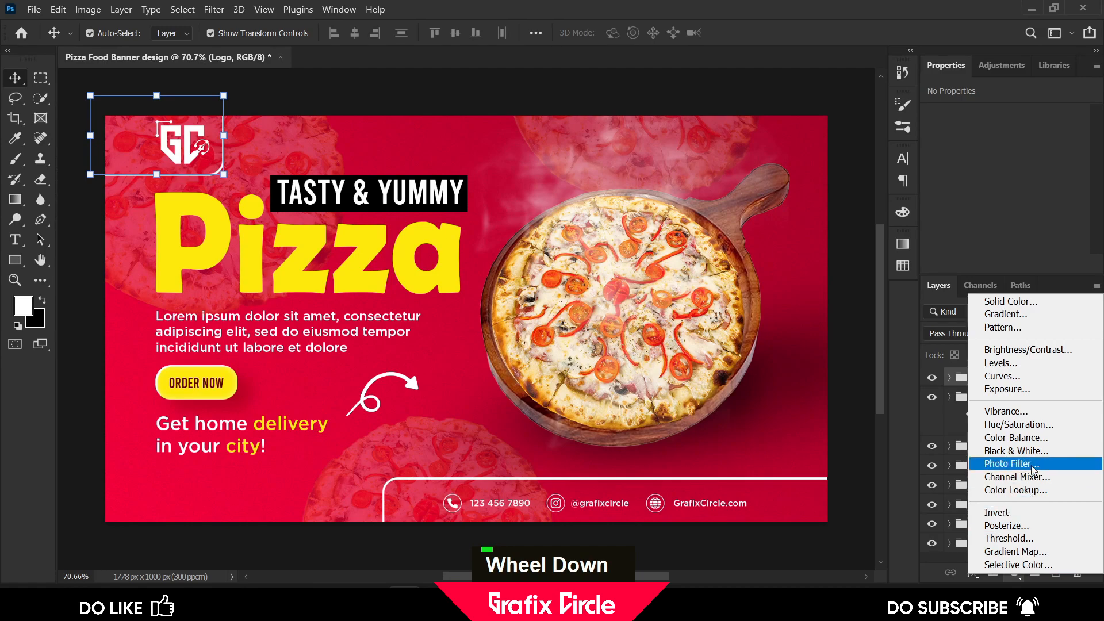
{"action": "left_click", "coordinate": [1031, 361]}
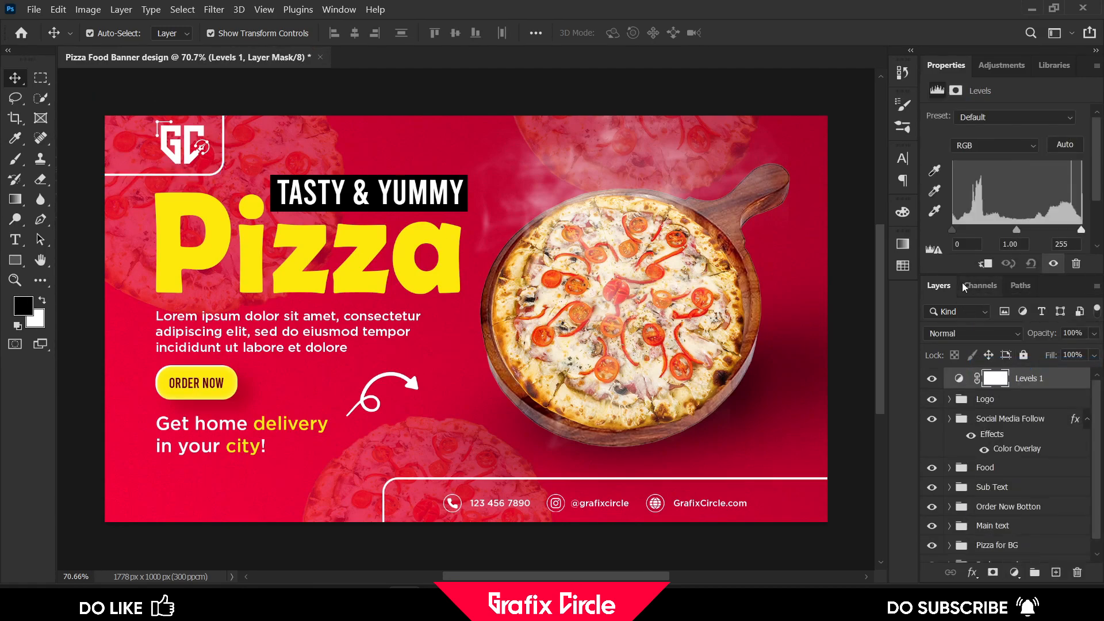
{"action": "left_click_drag", "start_coordinate": [952, 229], "coordinate": [962, 229]}
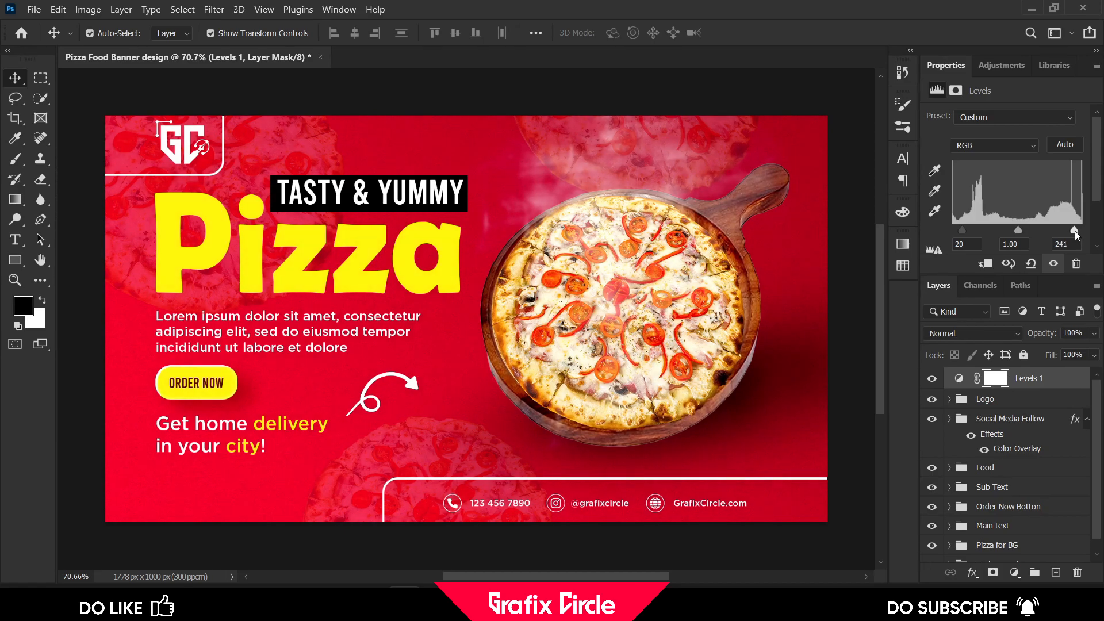
Add a Curves adjustment layer and move its white point to about input 253
{"action": "left_click", "coordinate": [1015, 572]}
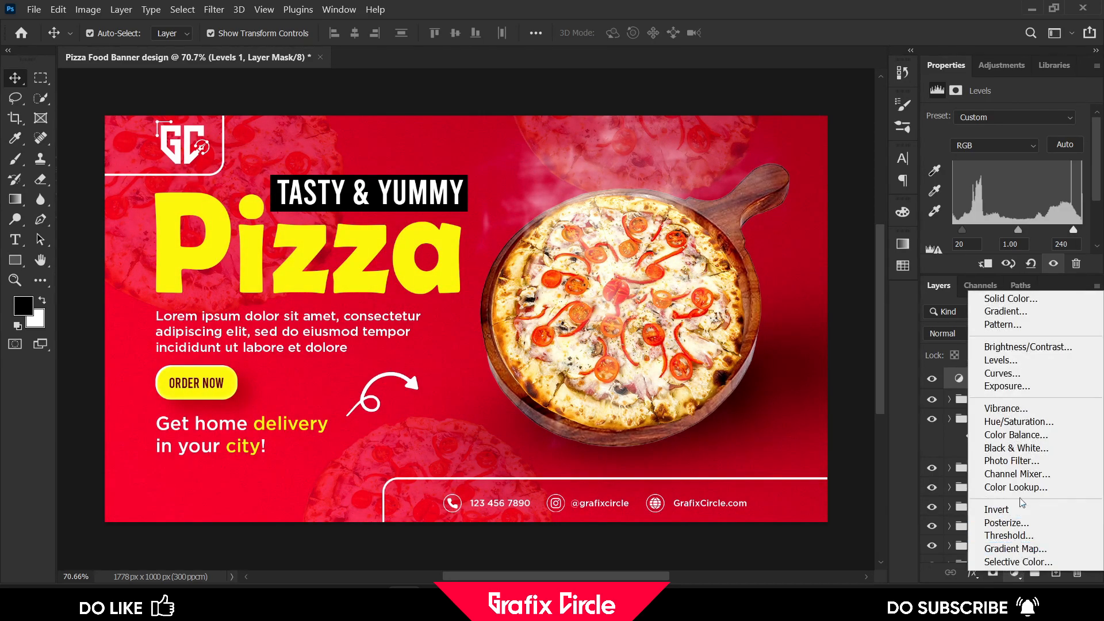
{"action": "left_click", "coordinate": [1016, 375]}
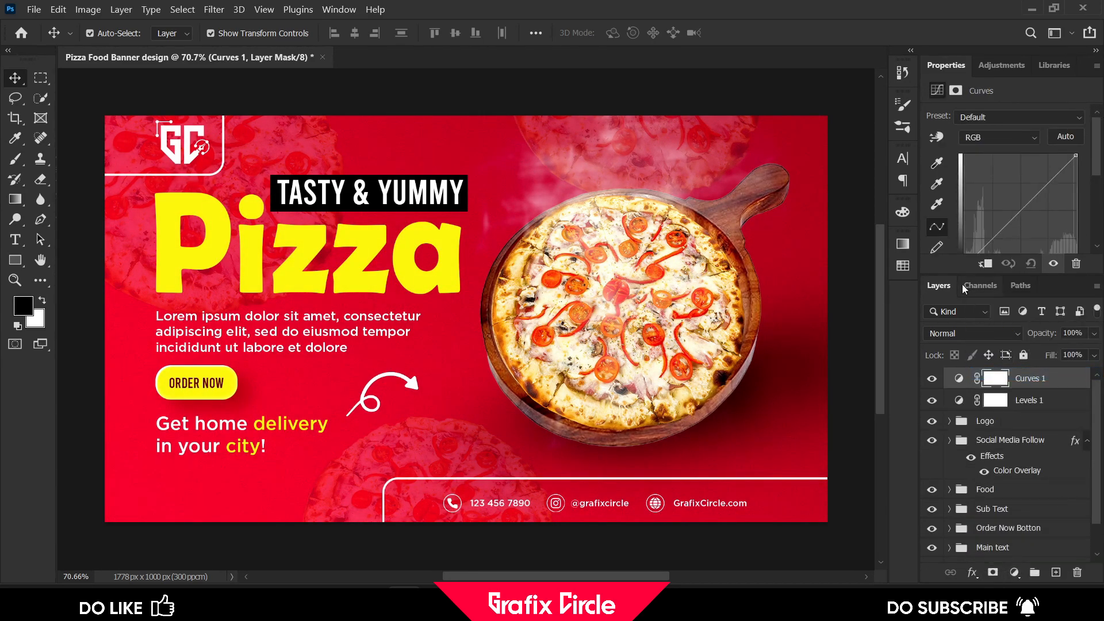
{"action": "scroll", "coordinate": [992, 229], "scroll_direction": "down", "scroll_amount": 3}
{"action": "left_click_drag", "start_coordinate": [964, 180], "coordinate": [971, 178]}
{"action": "left_click_drag", "start_coordinate": [1078, 179], "coordinate": [1076, 179]}
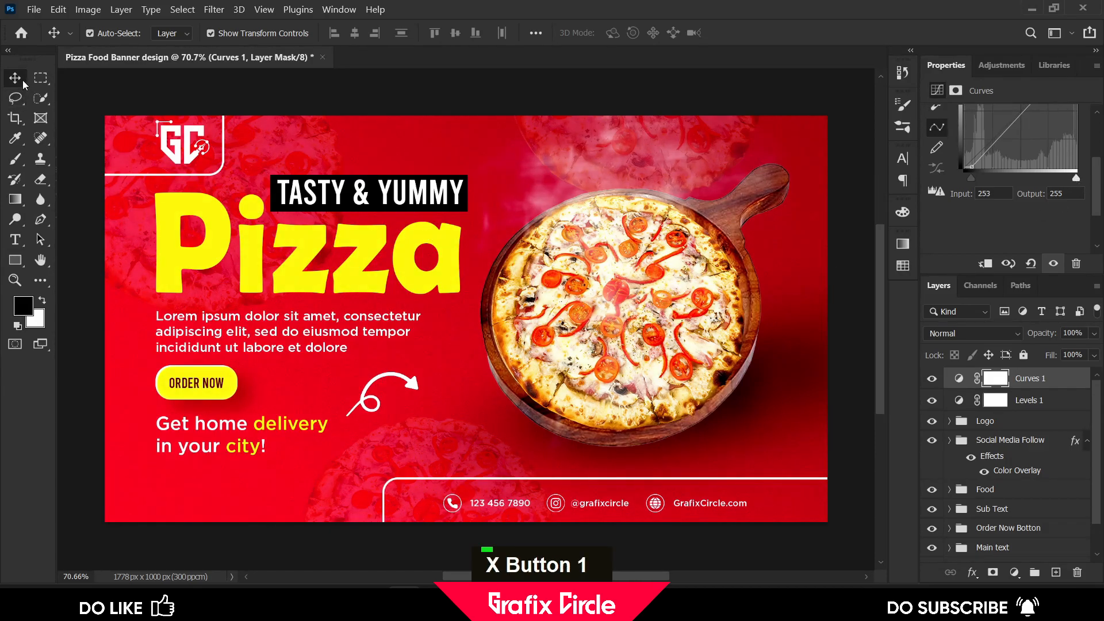
Group the Levels and Curves adjustment layers and name the group Color Addjustments
{"action": "double_click", "coordinate": [117, 89]}
{"action": "left_click", "coordinate": [1007, 402]}
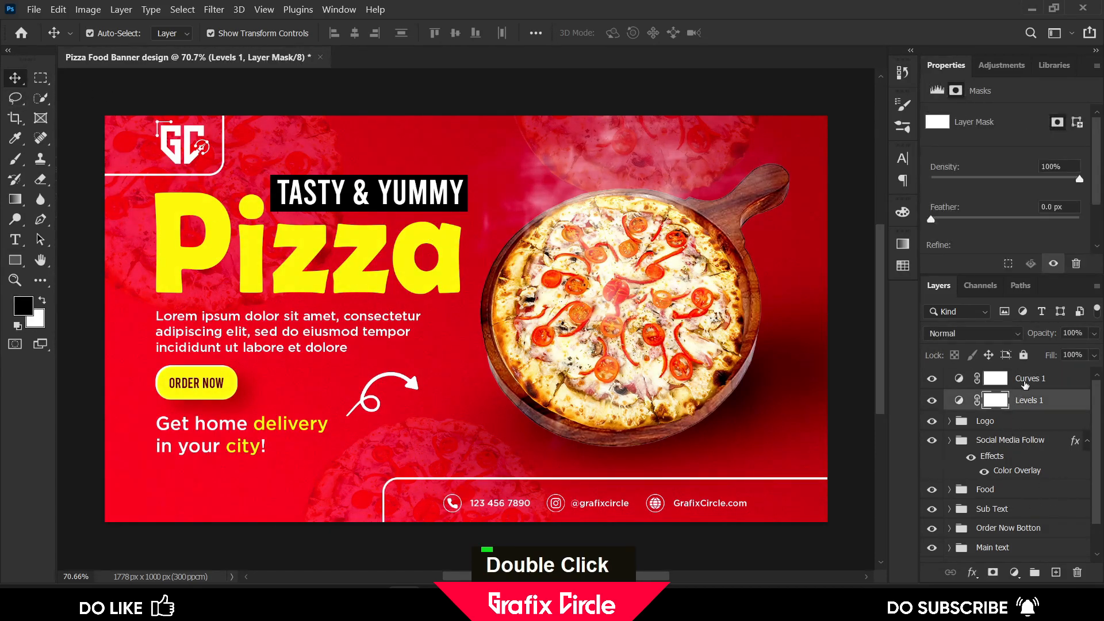
{"action": "left_click", "coordinate": [1027, 380], "text": "shift"}
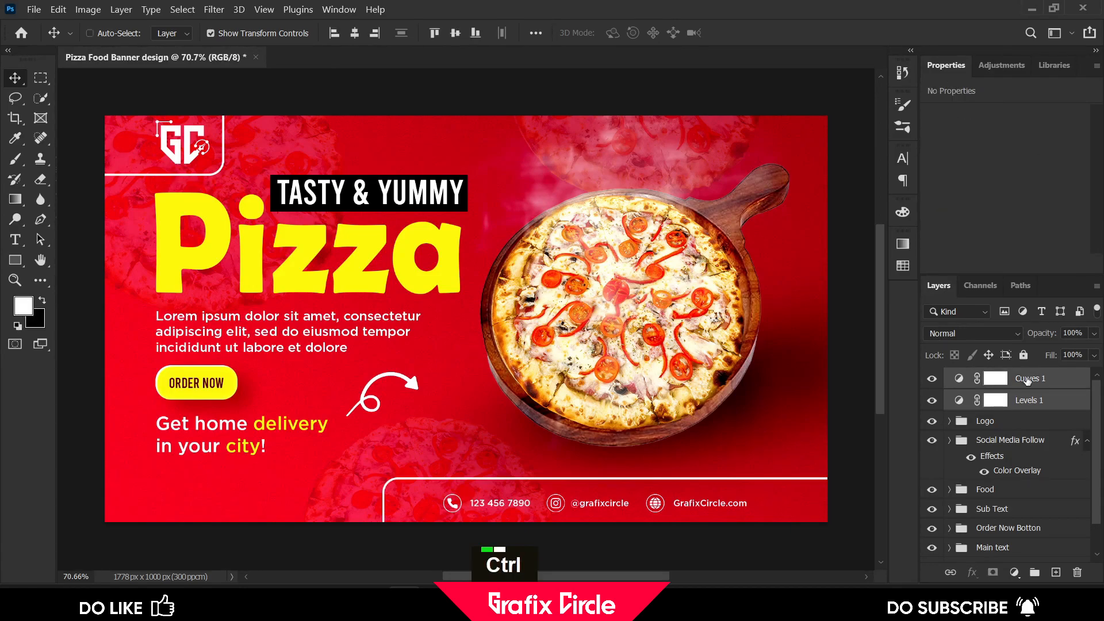
{"action": "key", "text": "ctrl+g"}
{"action": "double_click", "coordinate": [989, 377]}
{"action": "type", "text": "Col"}
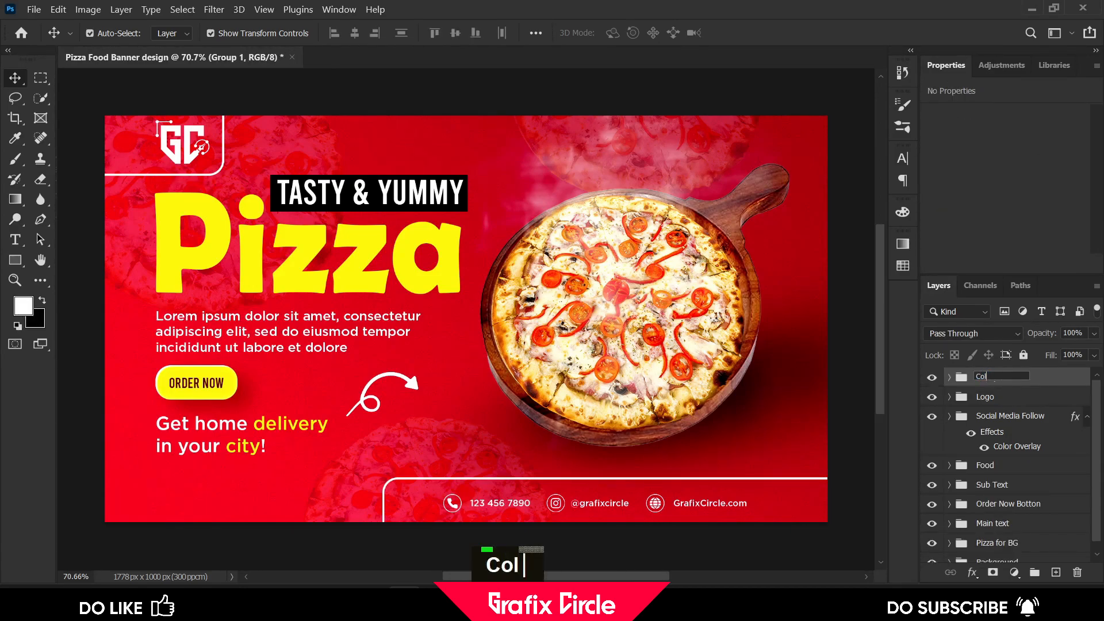
{"action": "type", "text": "or Addjustmenrs"}
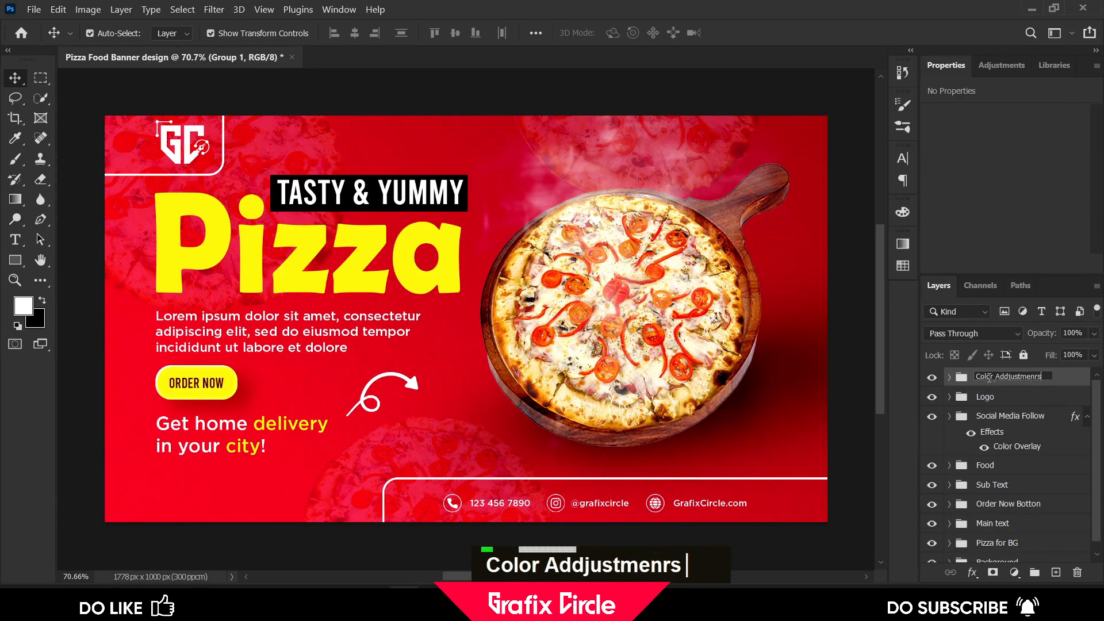
{"action": "key", "text": "BackSpace"}
{"action": "key", "text": "BackSpace"}
{"action": "key", "text": "Return"}
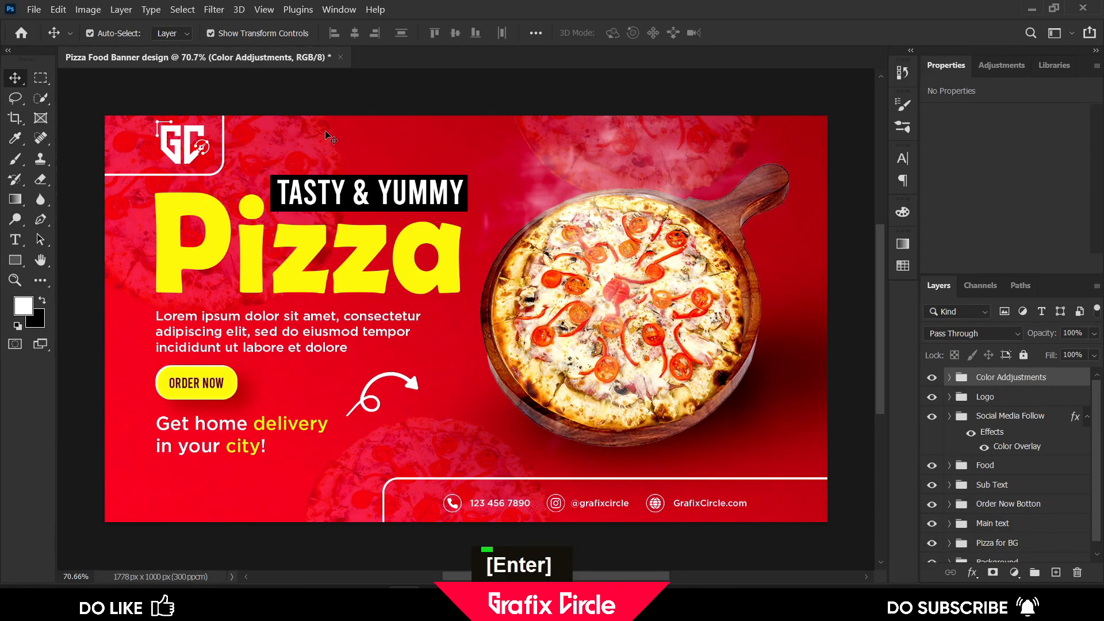
Reopen the Levels adjustment inside the group and raise its black input to about 32
{"action": "left_click", "coordinate": [303, 98]}
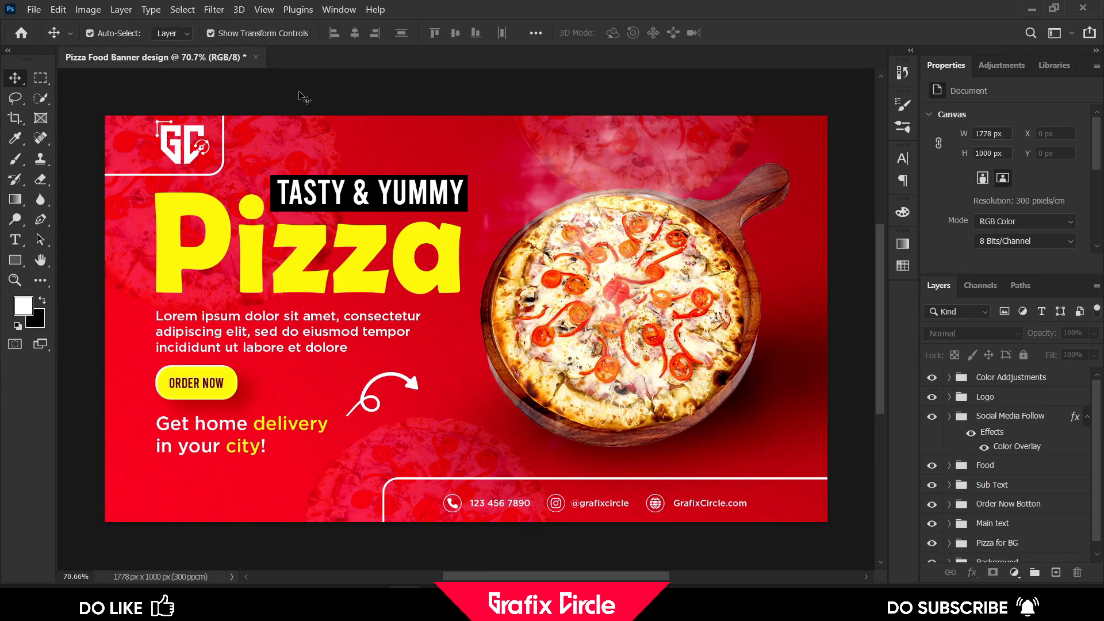
{"action": "scroll", "coordinate": [979, 397], "scroll_direction": "up", "scroll_amount": 1}
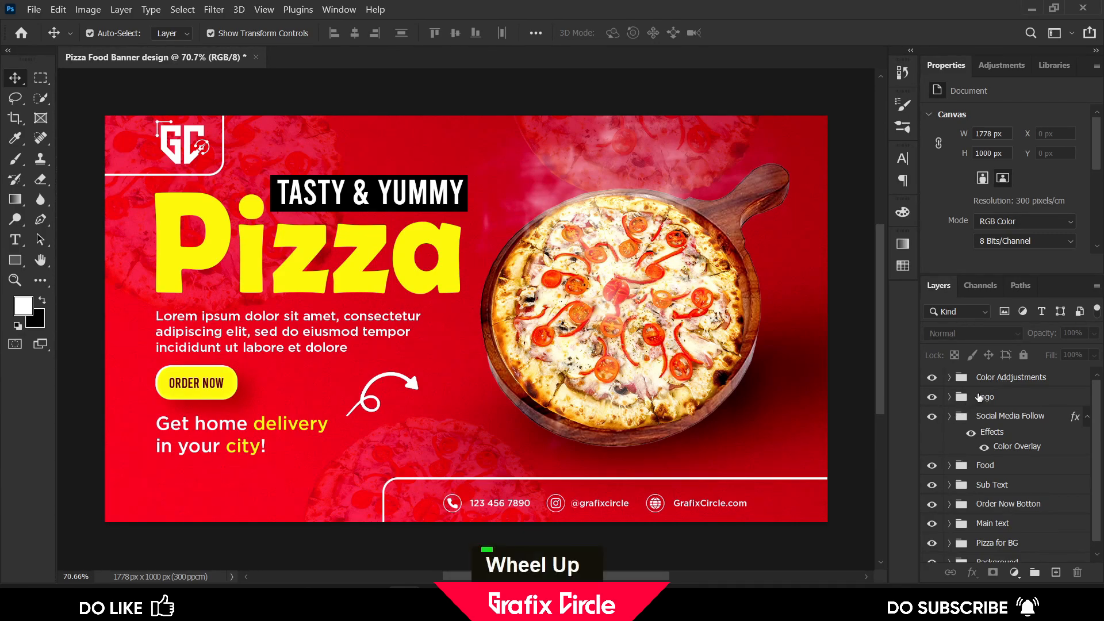
{"action": "left_click", "coordinate": [948, 378]}
{"action": "left_click", "coordinate": [1042, 399]}
{"action": "left_click", "coordinate": [971, 398]}
{"action": "scroll", "coordinate": [984, 241], "scroll_direction": "down", "scroll_amount": 1}
{"action": "left_click_drag", "start_coordinate": [974, 243], "coordinate": [968, 229]}
{"action": "left_click", "coordinate": [975, 420]}
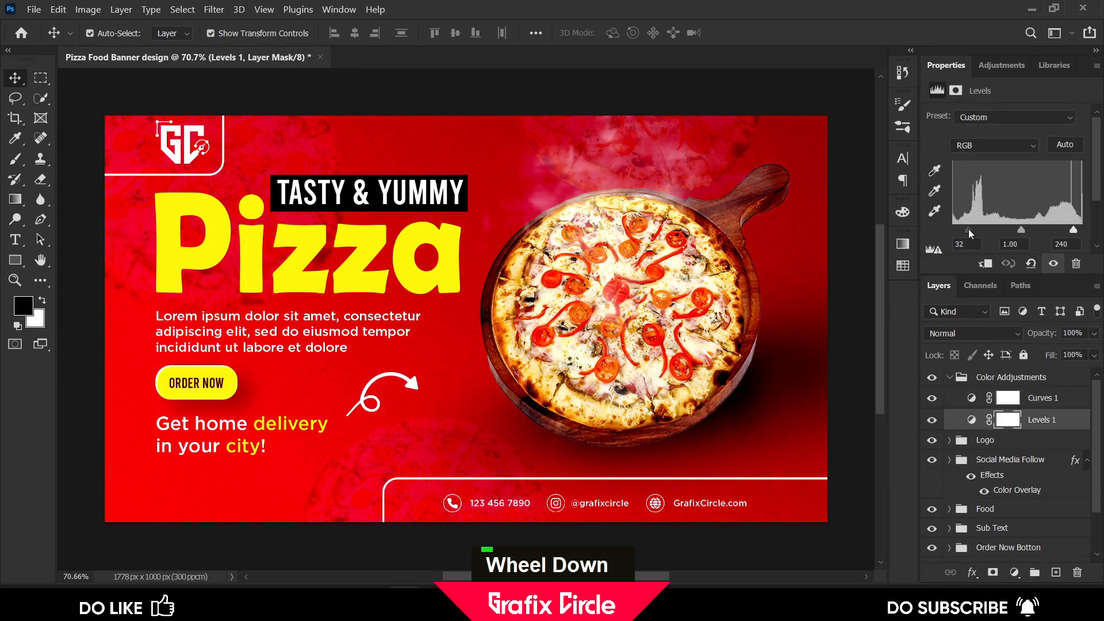
{"action": "left_click", "coordinate": [951, 379]}
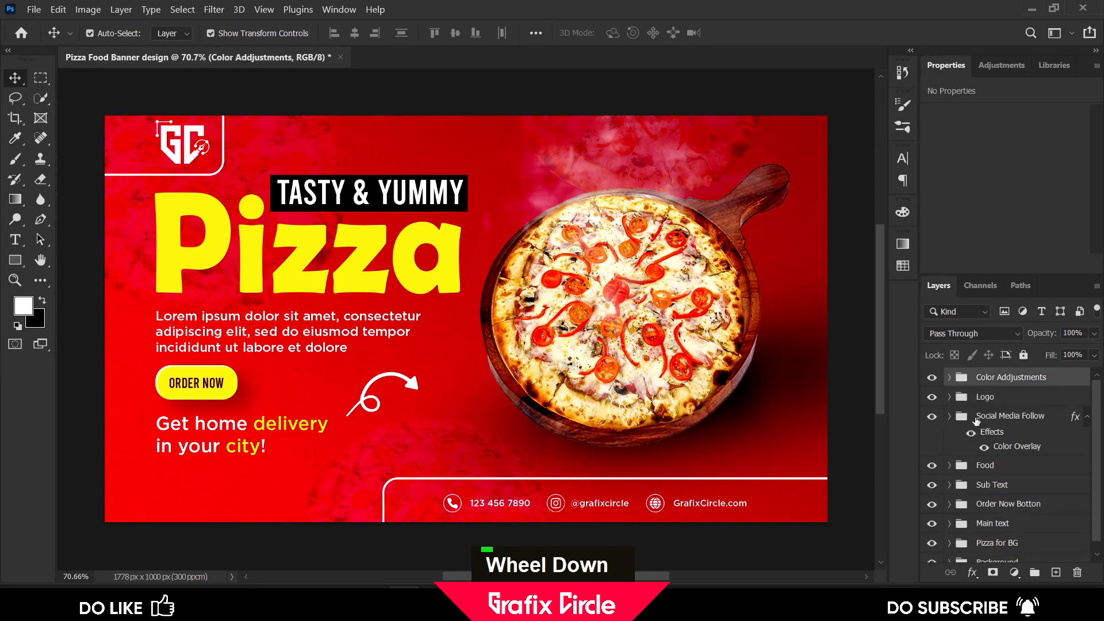
Expand the Background group and lower the Rectangle 1 noise layer's opacity to 34%
{"action": "scroll", "coordinate": [1007, 486], "scroll_direction": "down", "scroll_amount": 2}
{"action": "left_click", "coordinate": [947, 557]}
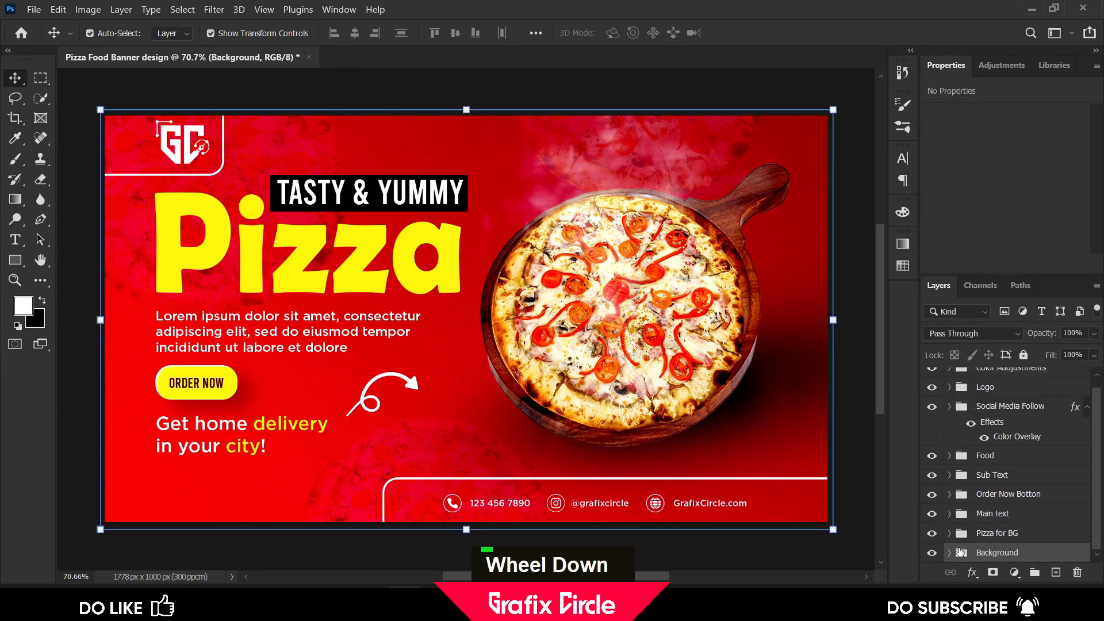
{"action": "left_click", "coordinate": [949, 553]}
{"action": "scroll", "coordinate": [993, 545], "scroll_direction": "down", "scroll_amount": 2}
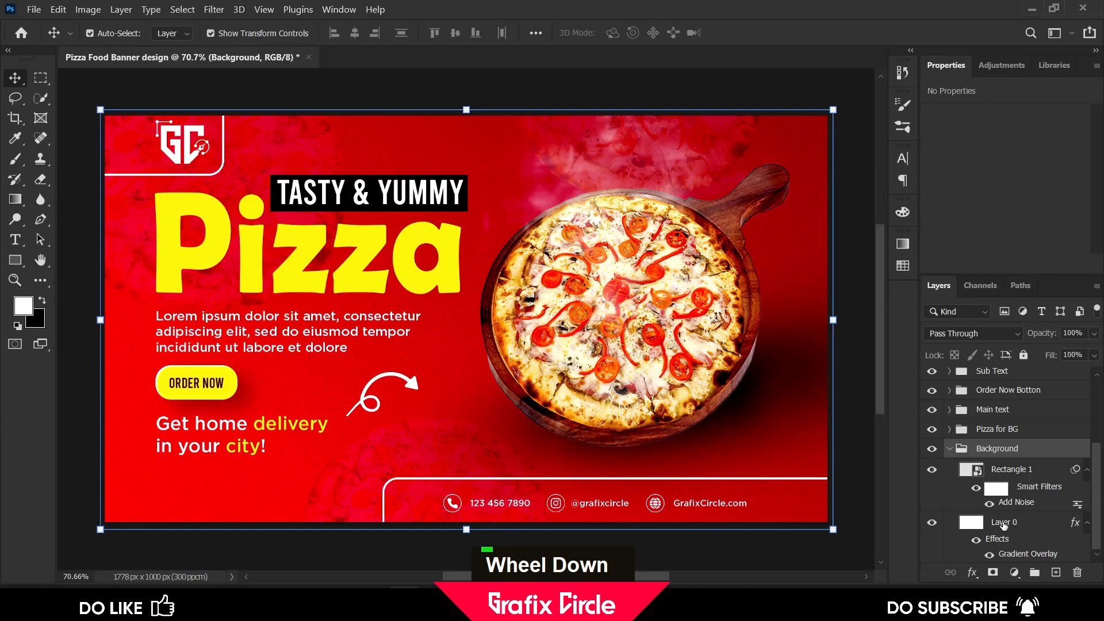
{"action": "left_click", "coordinate": [1003, 524]}
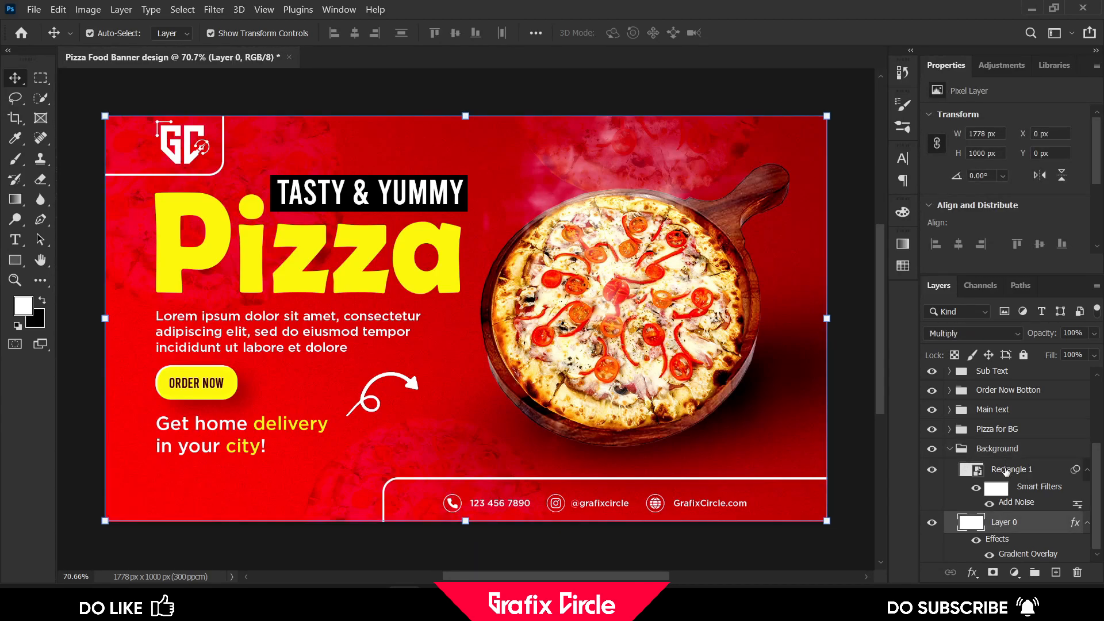
{"action": "left_click", "coordinate": [1006, 471]}
{"action": "left_click", "coordinate": [1095, 332]}
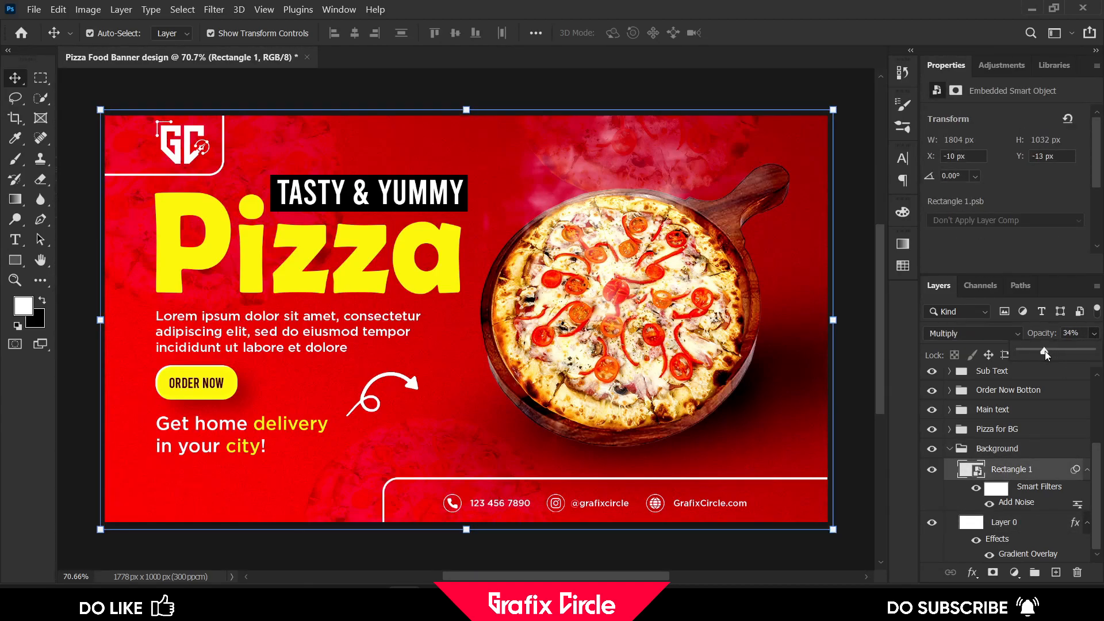
{"action": "left_click_drag", "start_coordinate": [1044, 350], "coordinate": [1043, 351]}
{"action": "left_click", "coordinate": [859, 213]}
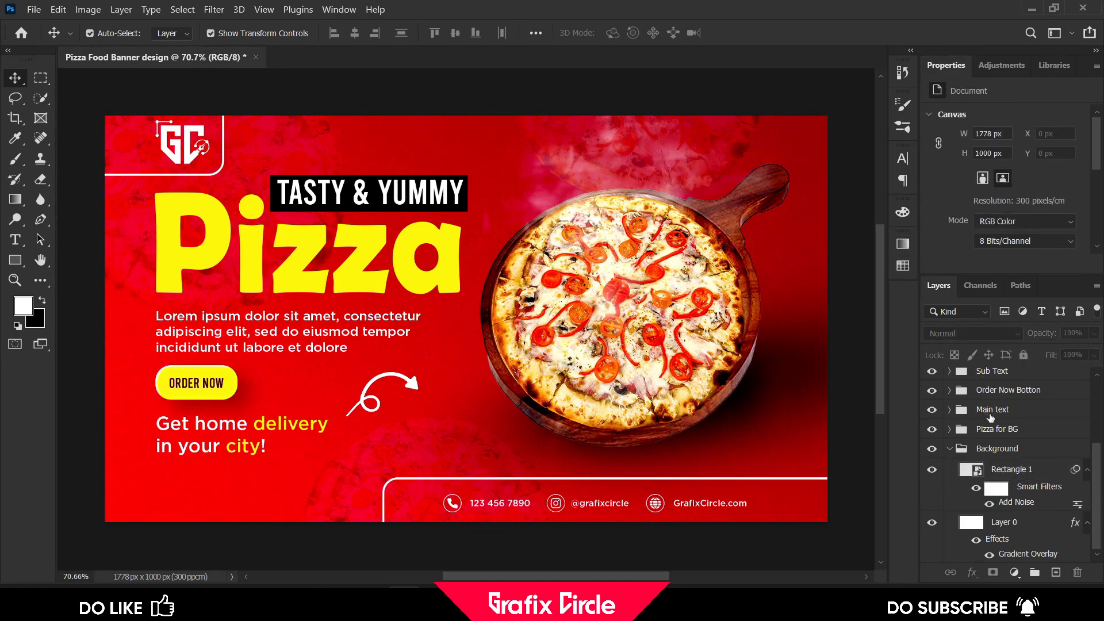